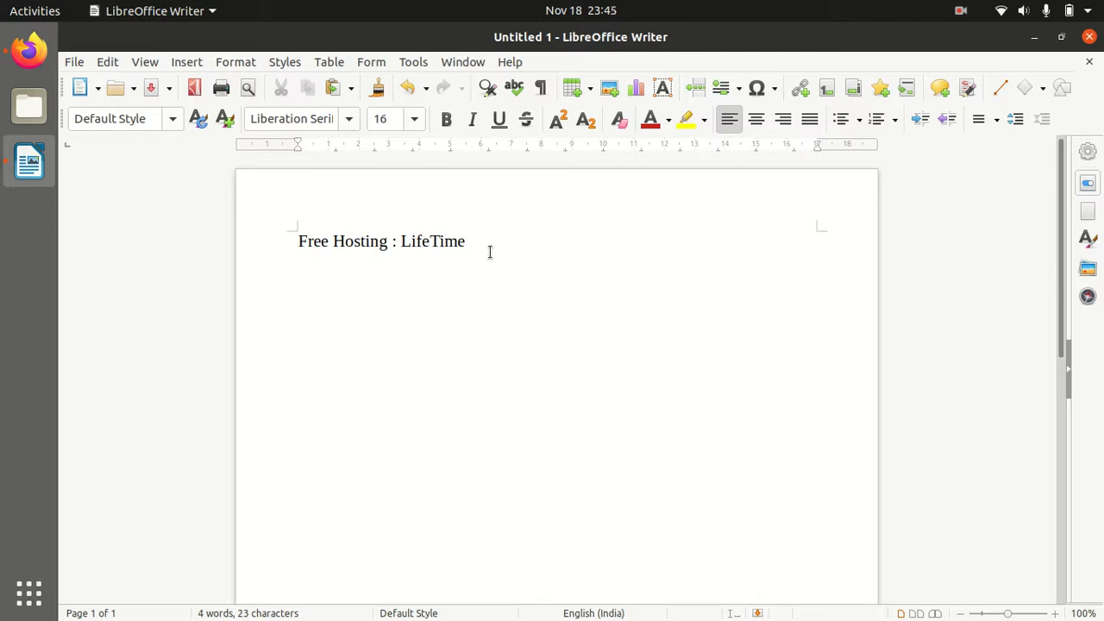
Add the heading 'How to Install Wordpress' on a new line below the title
{"action": "key", "text": "Return"}
{"action": "type", "text": "How to In"}
{"action": "type", "text": "tall"}
{"action": "key", "text": "BackSpace"}
{"action": "key", "text": "BackSpace"}
{"action": "key", "text": "BackSpace"}
{"action": "key", "text": "BackSpace"}
{"action": "key", "text": "BackSpace"}
{"action": "type", "text": "stall Wordpress"}
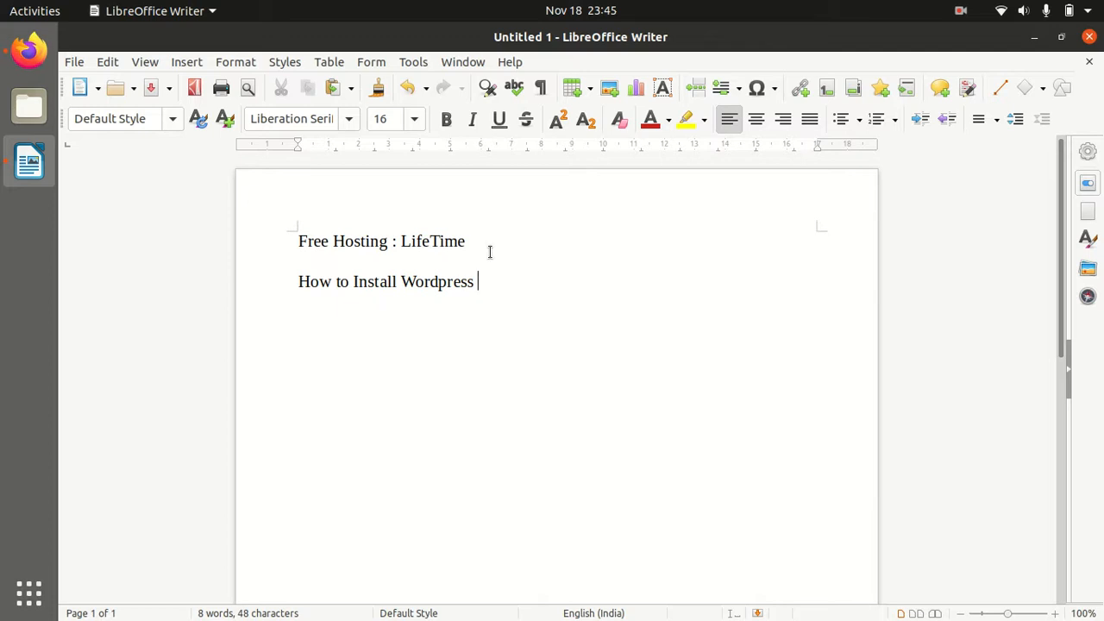
{"action": "key", "text": "Return"}
Add a line reading '1. Domain Name 2. Hosting' below the heading
{"action": "type", "text": "Domain Name      Hosting"}
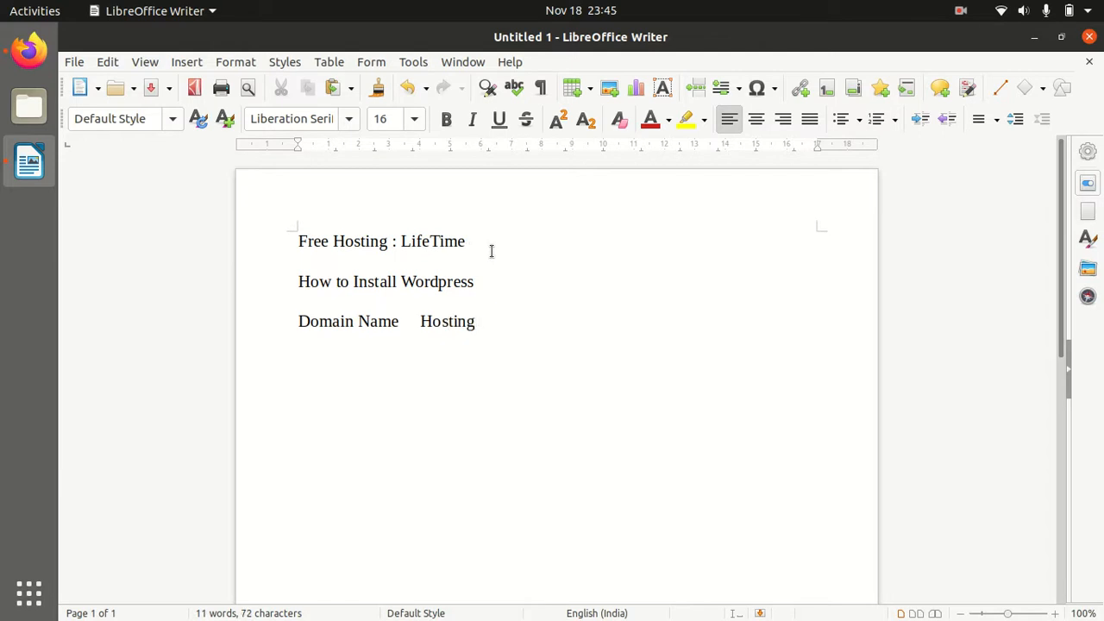
{"action": "left_click", "coordinate": [294, 322]}
{"action": "type", "text": "1."}
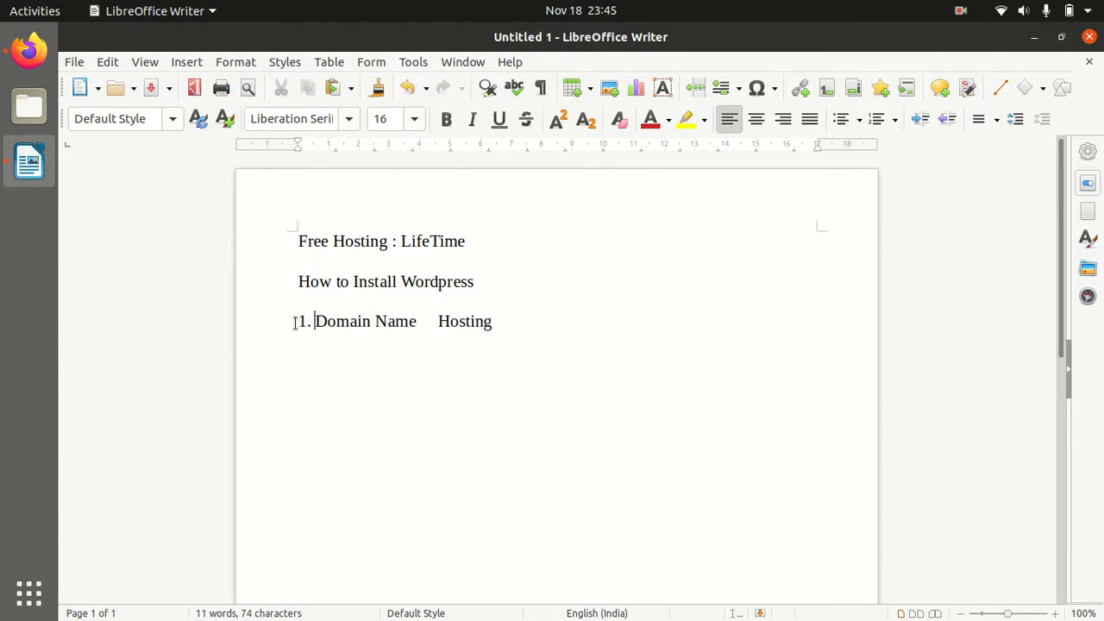
{"action": "left_click", "coordinate": [436, 321]}
{"action": "type", "text": "2."}
{"action": "left_click", "coordinate": [570, 336]}
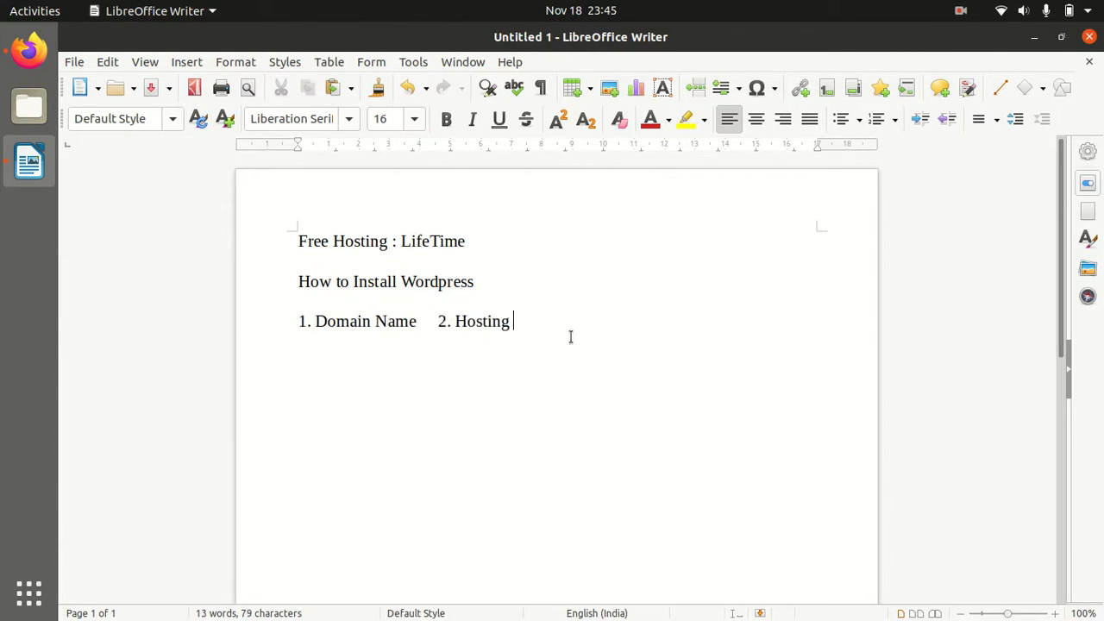
{"action": "left_click", "coordinate": [419, 321]}
{"action": "left_click", "coordinate": [524, 320]}
{"action": "key", "text": "End"}
{"action": "left_click", "coordinate": [474, 282]}
{"action": "left_click_drag", "start_coordinate": [470, 282], "coordinate": [298, 282]}
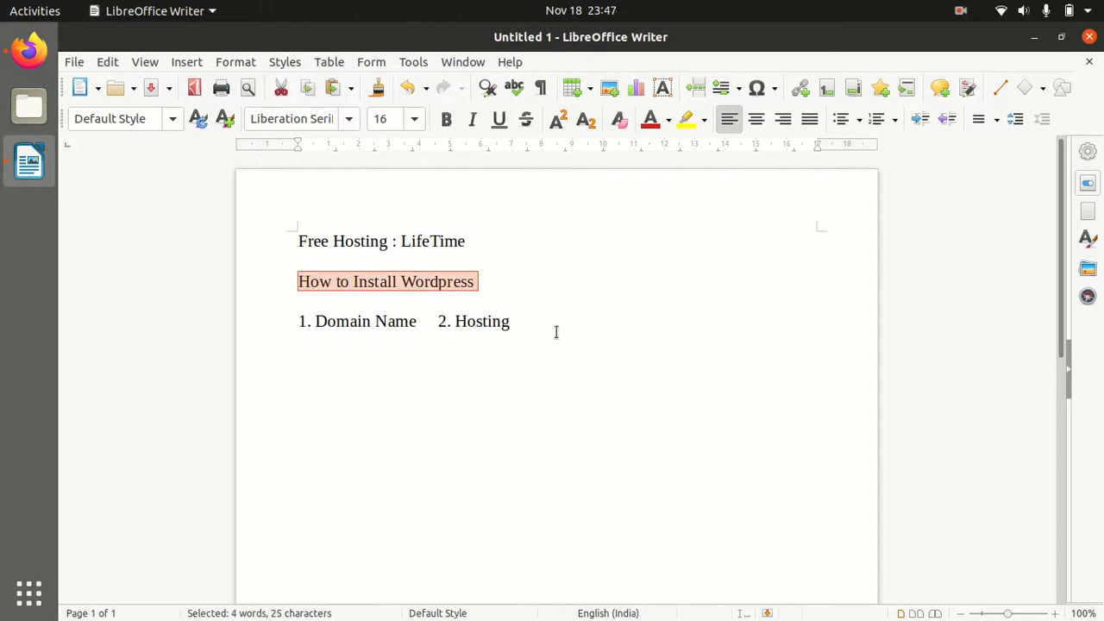
{"action": "left_click", "coordinate": [523, 322]}
{"action": "left_click_drag", "start_coordinate": [523, 322], "coordinate": [452, 322]}
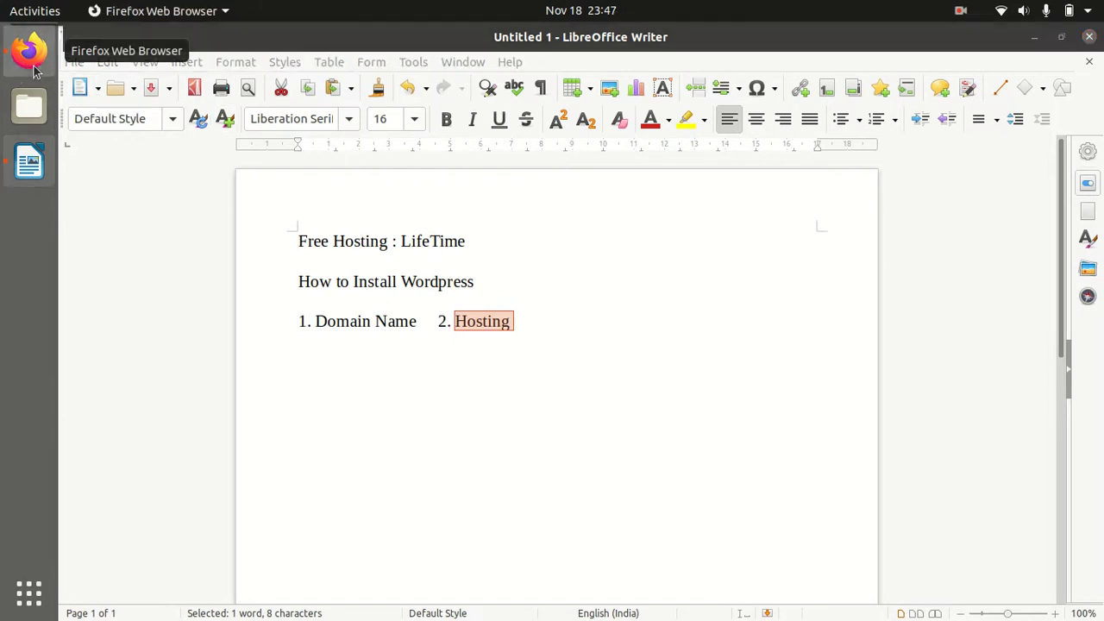
Select the infinityfree.net address on the InfinityFree hosting tab in Firefox
{"action": "left_click", "coordinate": [33, 68]}
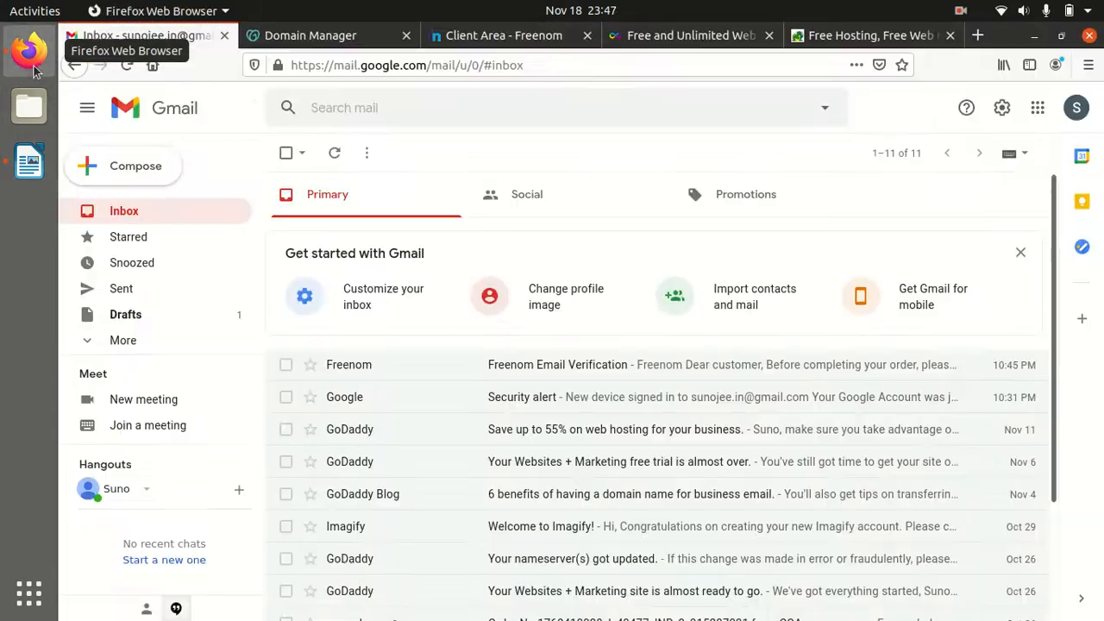
{"action": "left_click", "coordinate": [666, 42]}
{"action": "scroll", "coordinate": [412, 142], "scroll_direction": "up", "scroll_amount": 3}
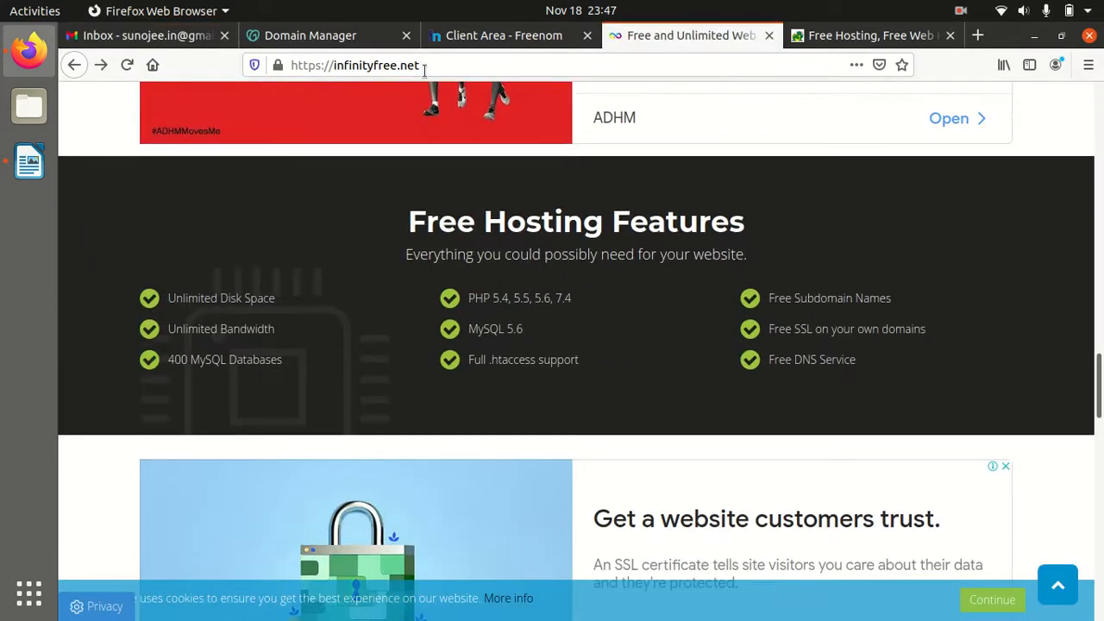
{"action": "left_click_drag", "start_coordinate": [423, 67], "coordinate": [290, 71]}
{"action": "key", "text": "ctrl+c"}
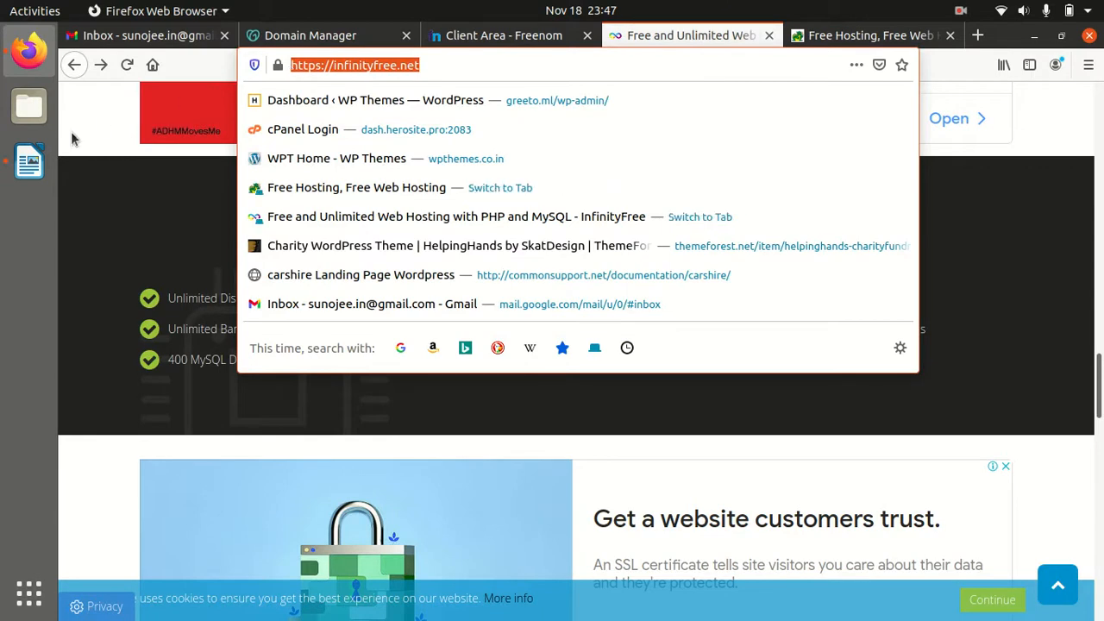
{"action": "left_click", "coordinate": [29, 162]}
{"action": "left_click", "coordinate": [543, 326]}
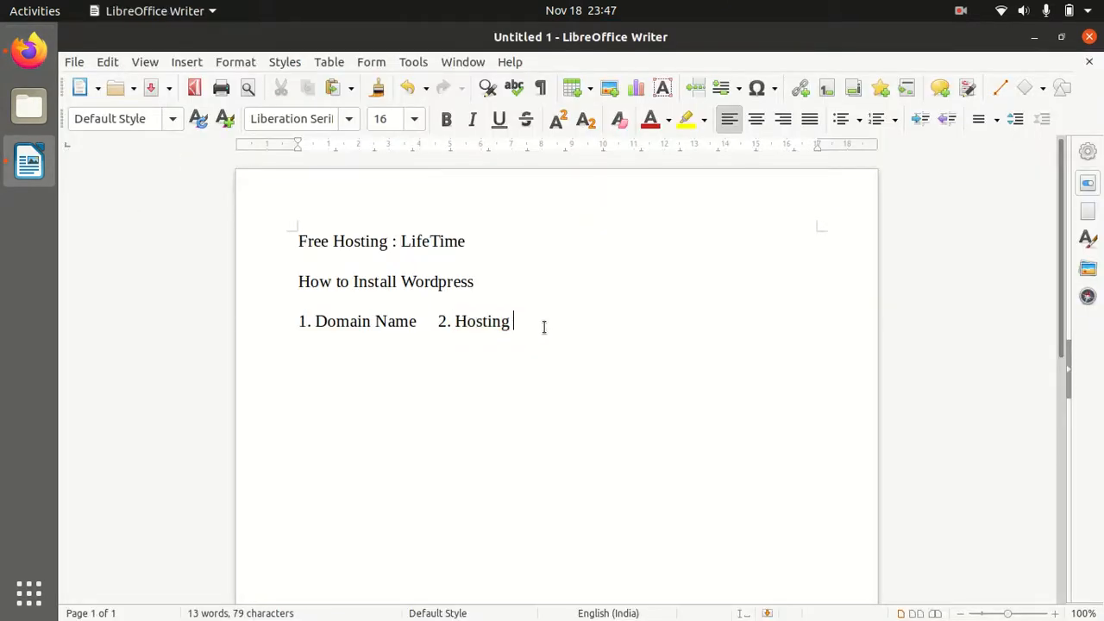
{"action": "key", "text": "Return"}
{"action": "type", "text": "Free Hosting Website:"}
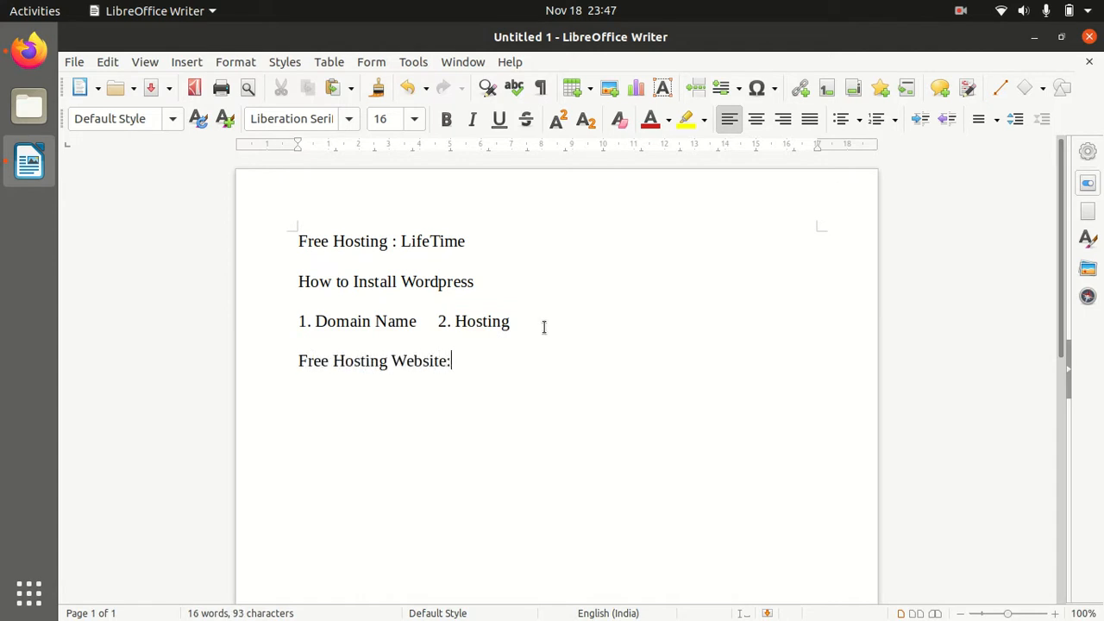
{"action": "key", "text": "Return"}
{"action": "key", "text": "ctrl+v"}
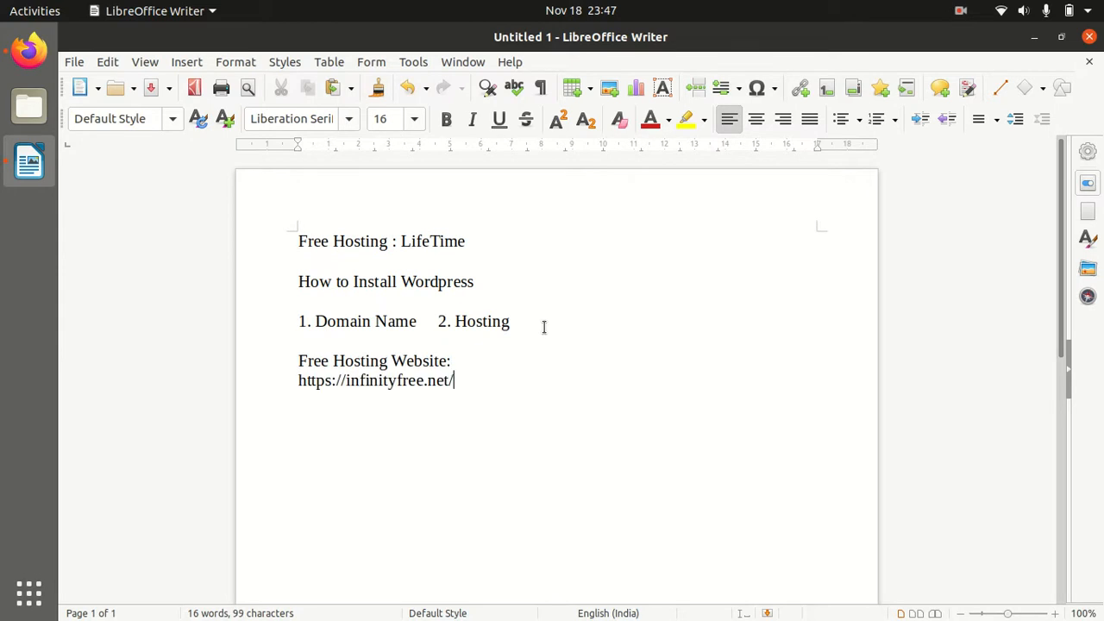
{"action": "left_click", "coordinate": [297, 382]}
{"action": "type", "text": "1."}
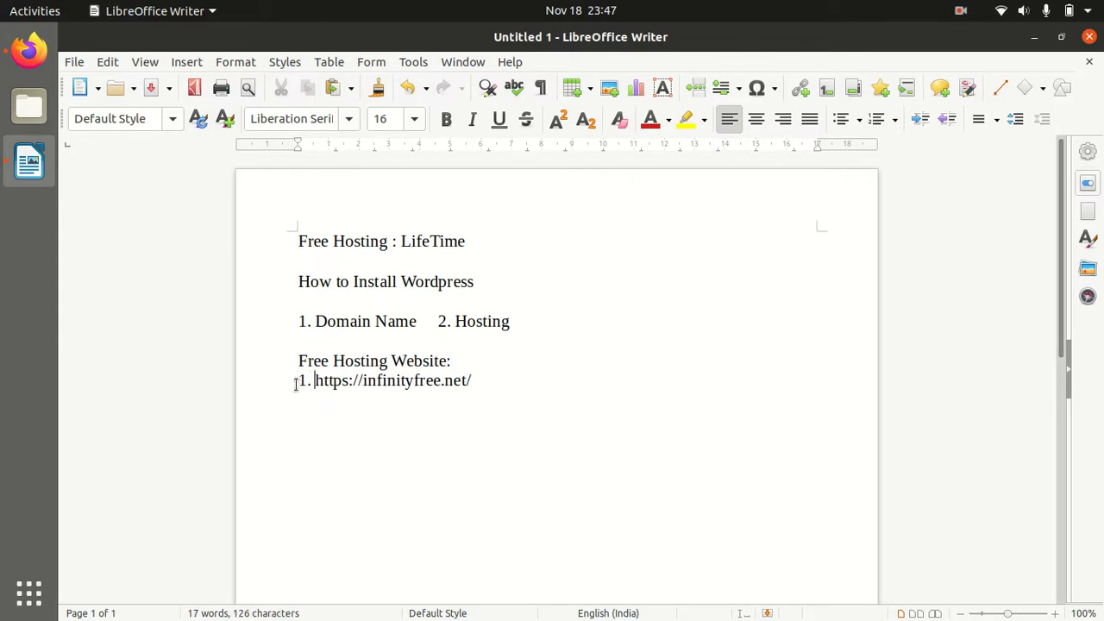
{"action": "left_click", "coordinate": [501, 383]}
{"action": "key", "text": "Return"}
{"action": "left_click", "coordinate": [29, 52]}
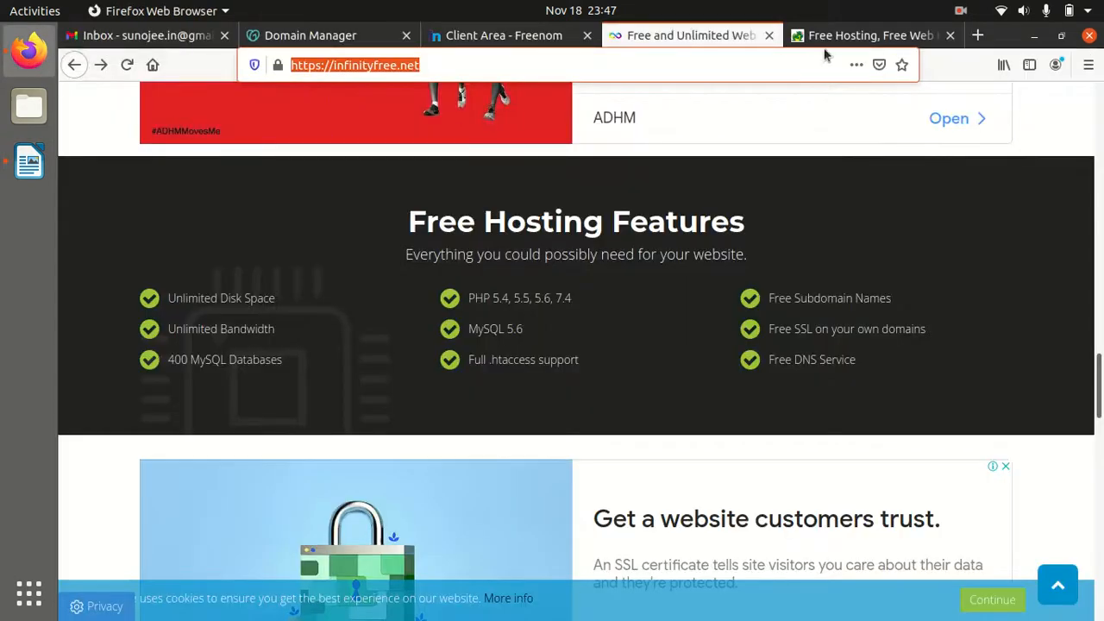
{"action": "left_click", "coordinate": [826, 37]}
{"action": "left_click", "coordinate": [498, 68]}
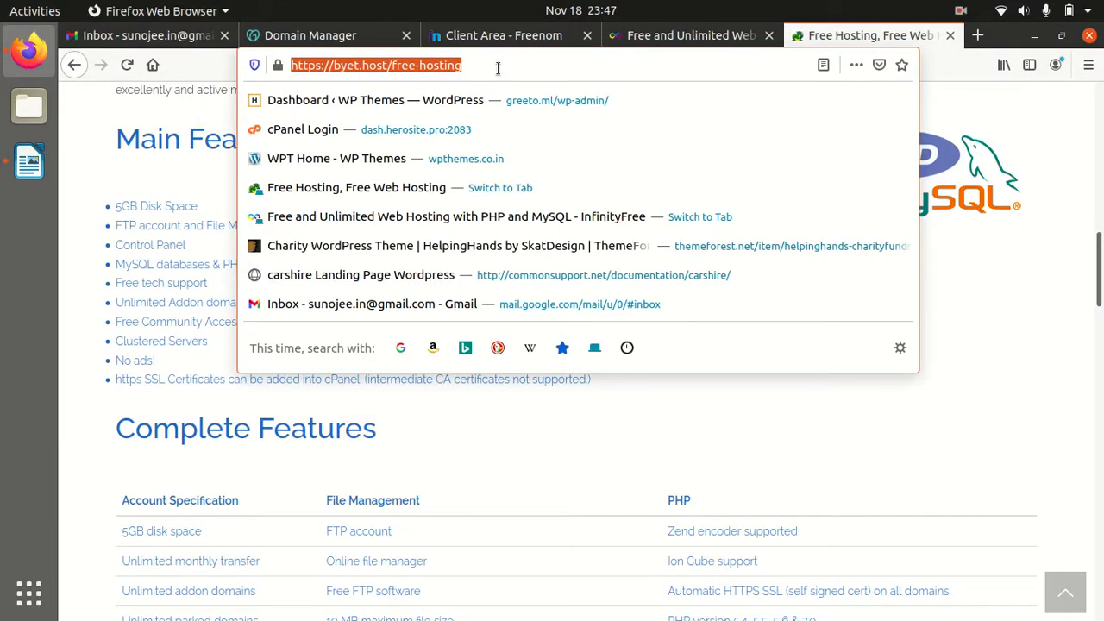
{"action": "key", "text": "ctrl+c"}
{"action": "left_click", "coordinate": [29, 162]}
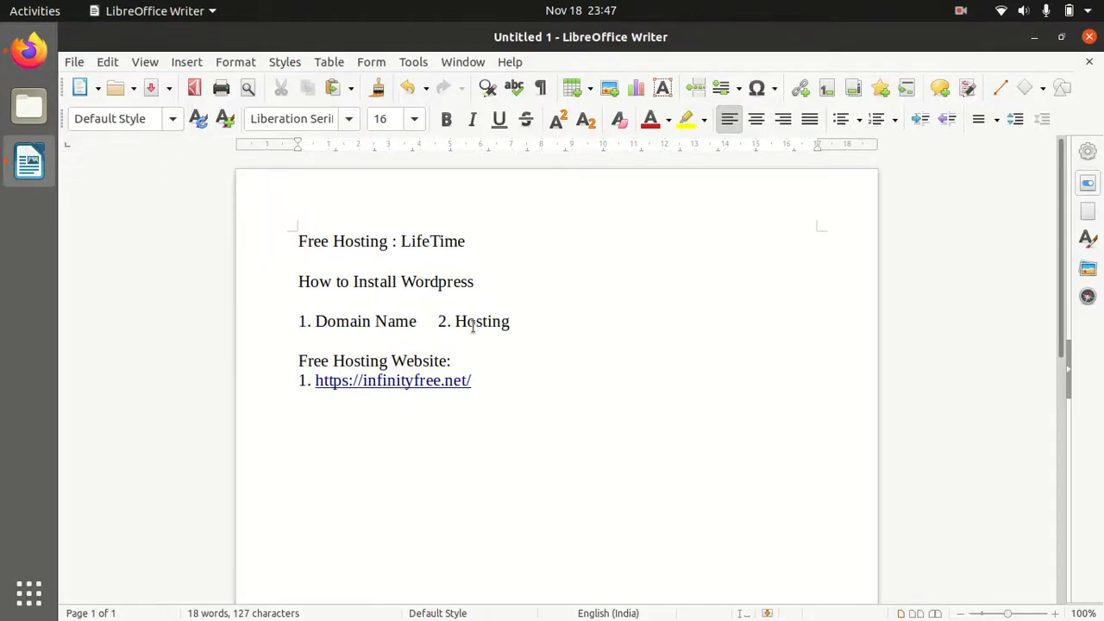
{"action": "type", "text": "2."}
{"action": "key", "text": "ctrl+v"}
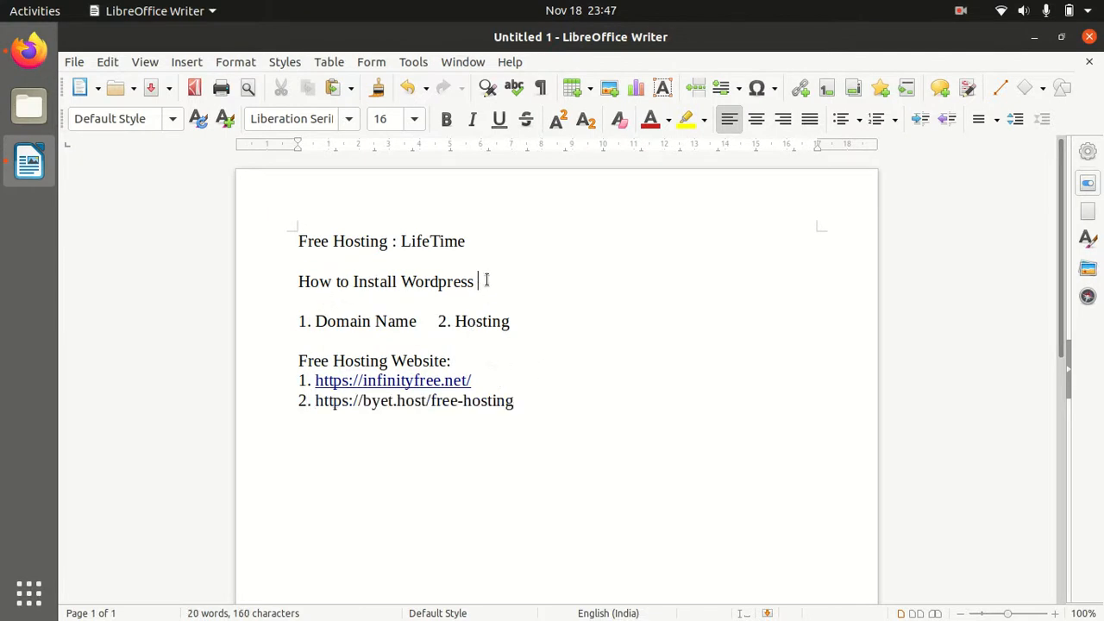
{"action": "left_click", "coordinate": [485, 241]}
{"action": "left_click_drag", "start_coordinate": [483, 248], "coordinate": [295, 243]}
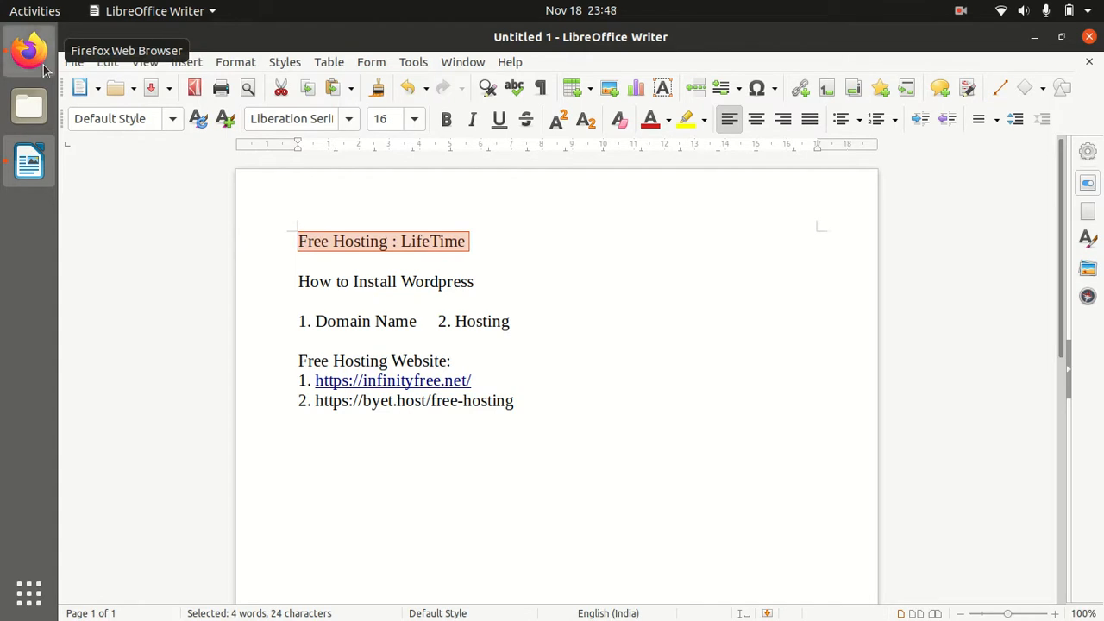
Switch to the Client Area - Freenom tab and use the Freenom logo to reach its sign-in page
{"action": "left_click", "coordinate": [28, 52]}
{"action": "scroll", "coordinate": [472, 311], "scroll_direction": "up", "scroll_amount": 10}
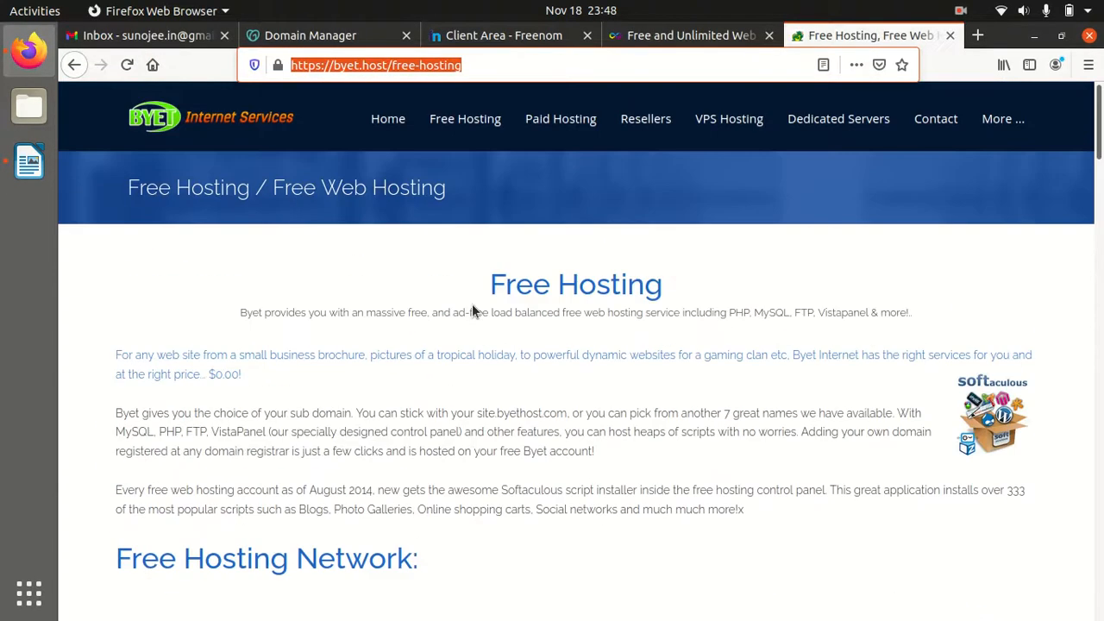
{"action": "mouse_move", "coordinate": [469, 117]}
{"action": "left_click", "coordinate": [483, 39]}
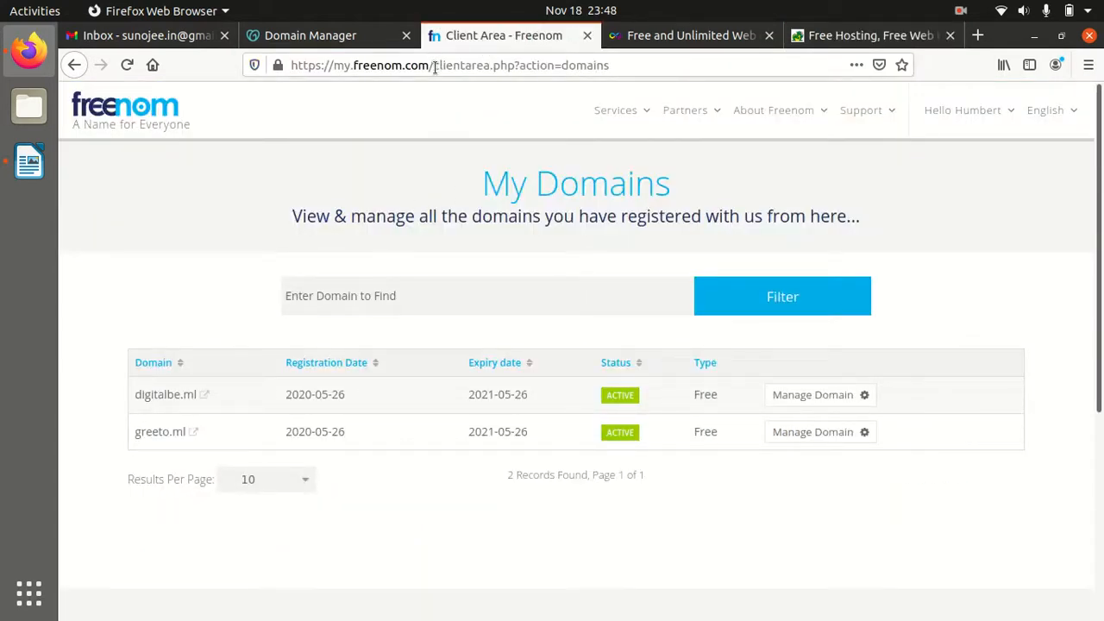
{"action": "left_click_drag", "start_coordinate": [434, 64], "coordinate": [353, 69]}
{"action": "left_click", "coordinate": [143, 125]}
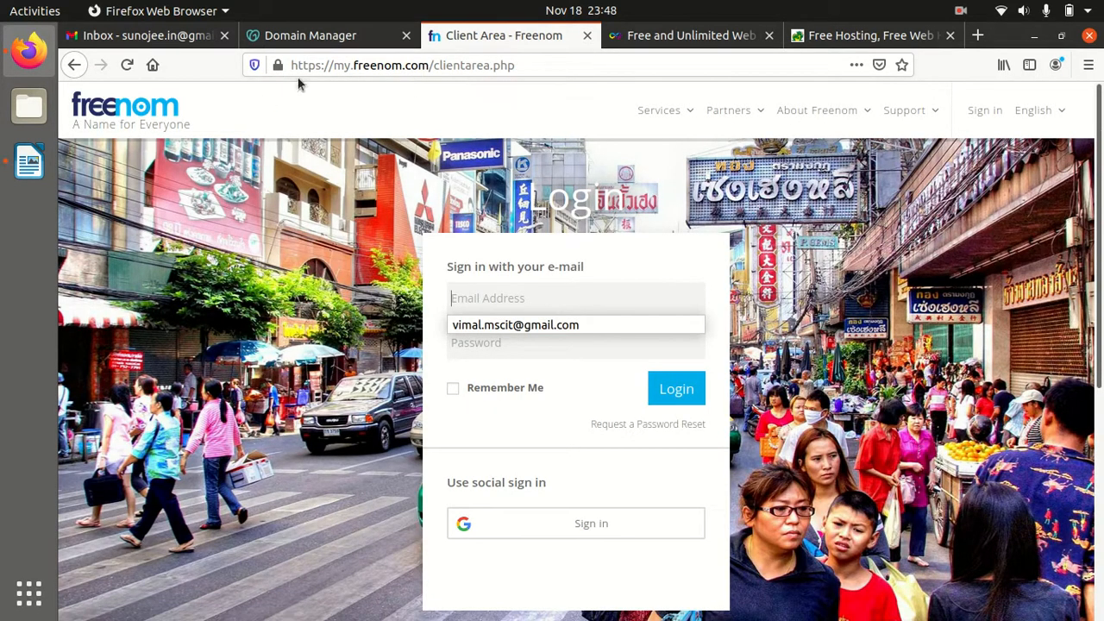
Search Freenom for 'desireddomainname' and add the free .tk domain to the cart
{"action": "left_click", "coordinate": [684, 116]}
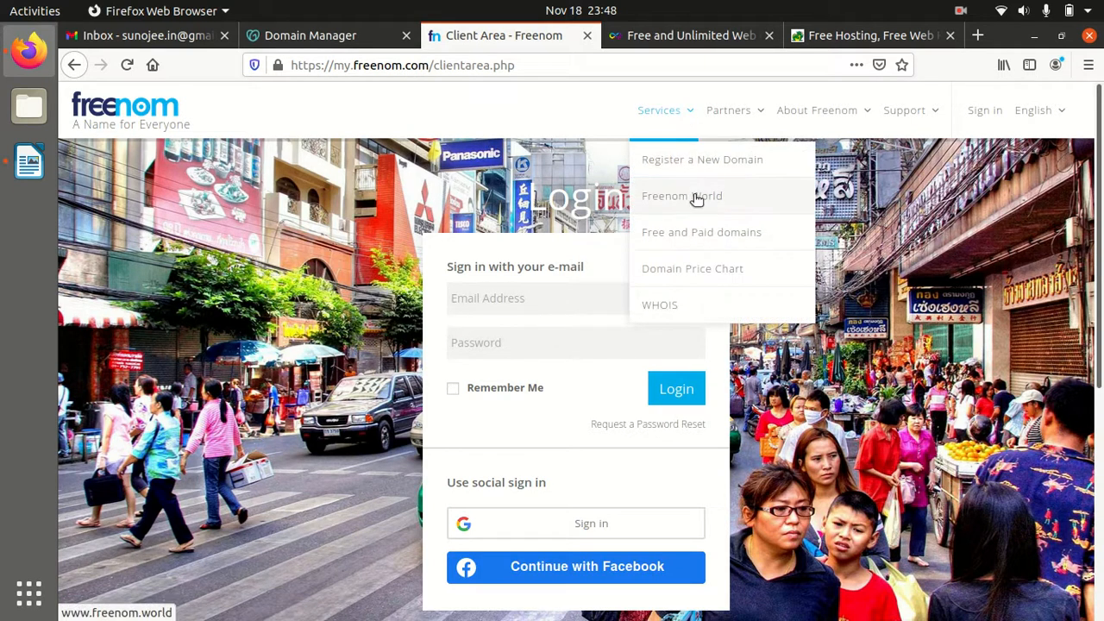
{"action": "left_click", "coordinate": [695, 173]}
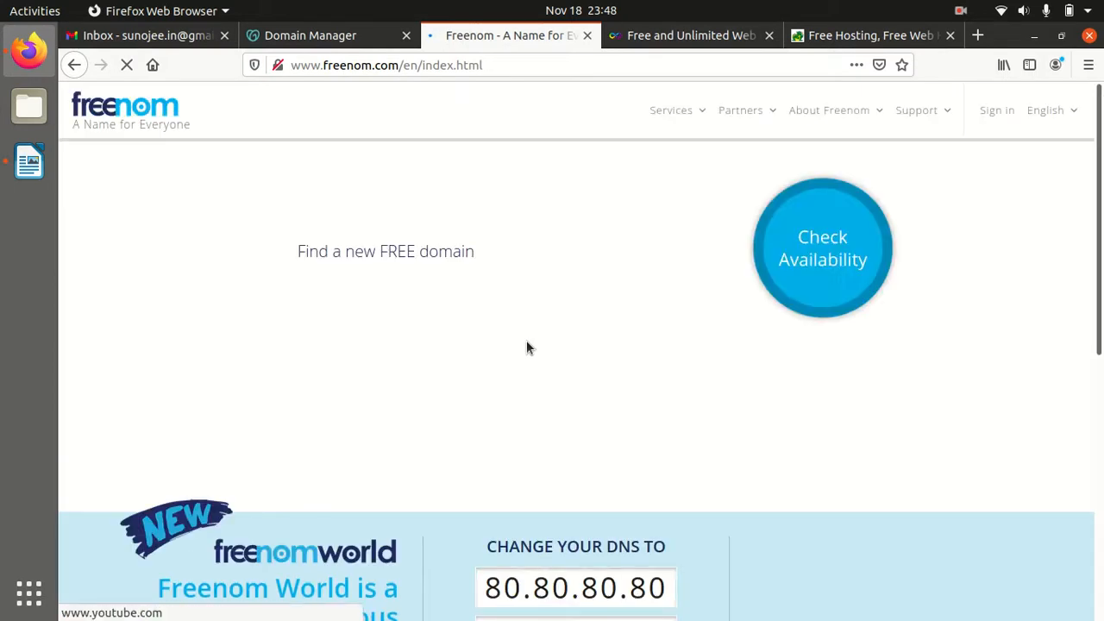
{"action": "left_click", "coordinate": [365, 259]}
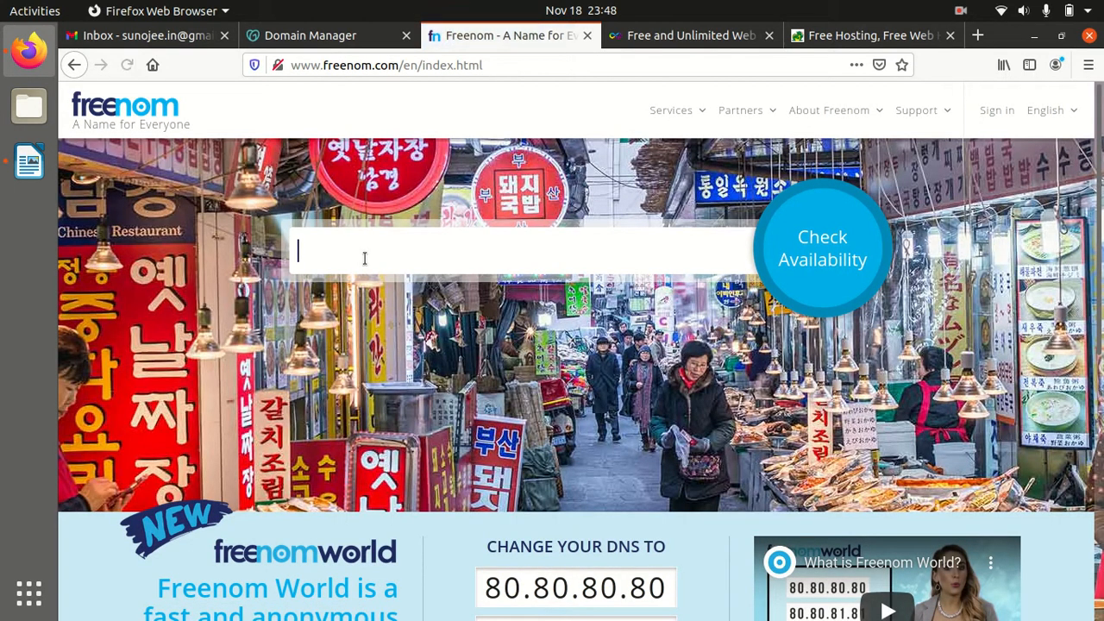
{"action": "type", "text": "desireddomainname"}
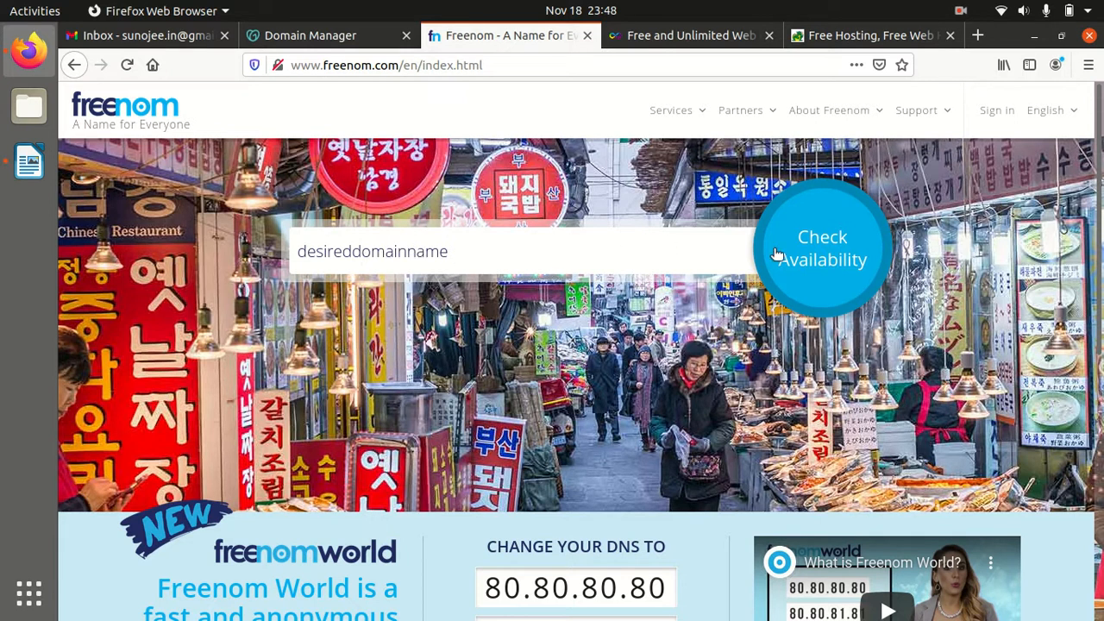
{"action": "left_click", "coordinate": [808, 248]}
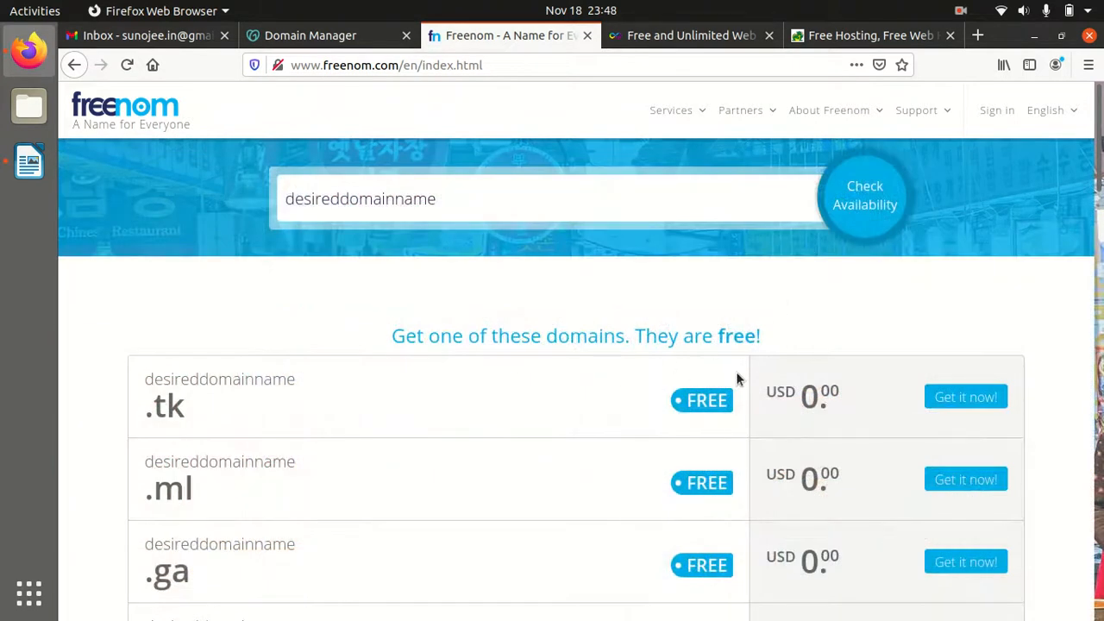
{"action": "scroll", "coordinate": [693, 377], "scroll_direction": "down", "scroll_amount": 3}
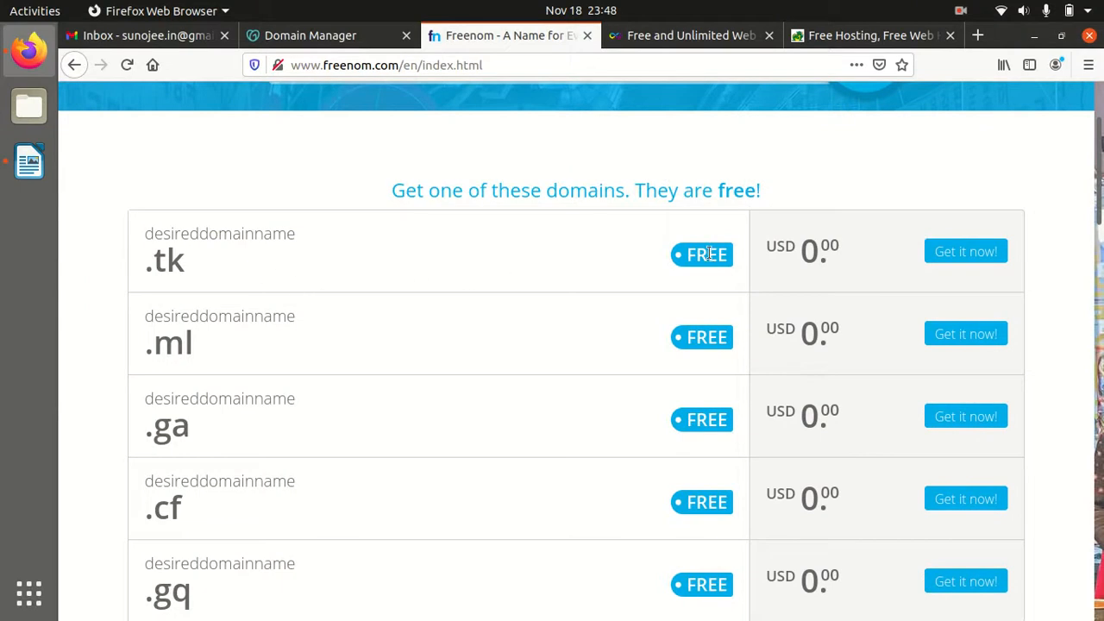
{"action": "left_click", "coordinate": [964, 254]}
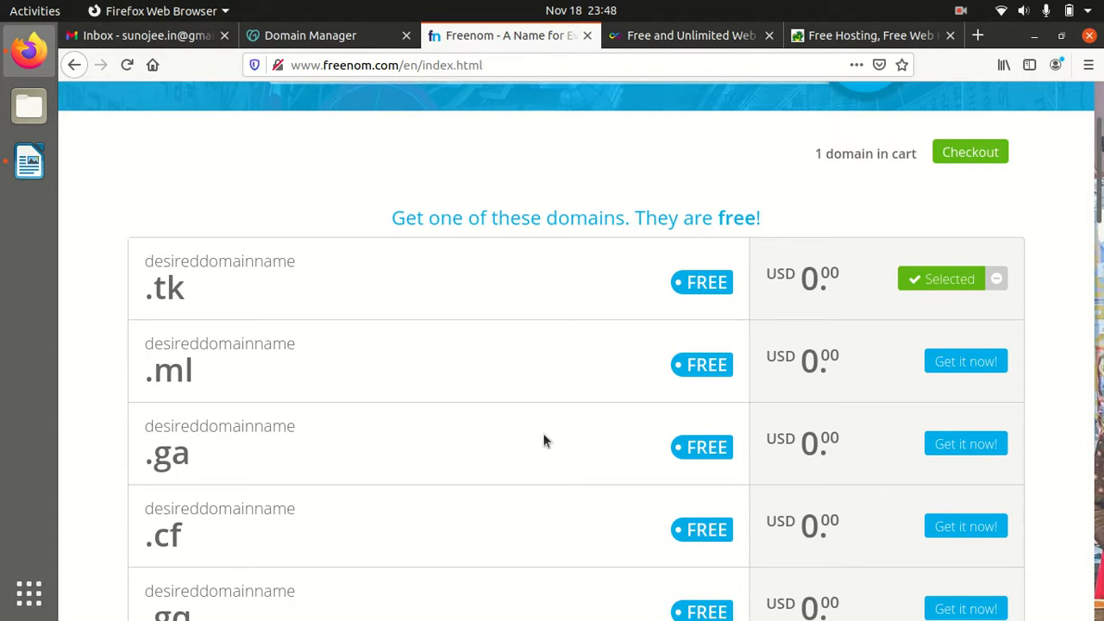
{"action": "scroll", "coordinate": [543, 433], "scroll_direction": "up", "scroll_amount": 3}
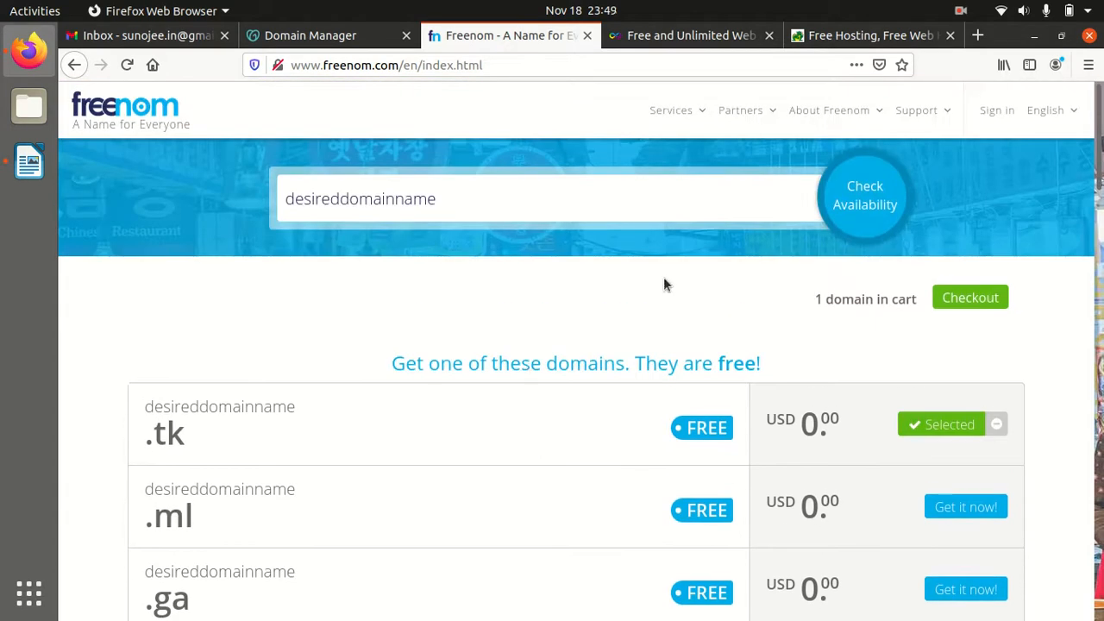
Glance at the GoDaddy tab, then return to Freenom's My Domains page and open Services
{"action": "left_click", "coordinate": [696, 118]}
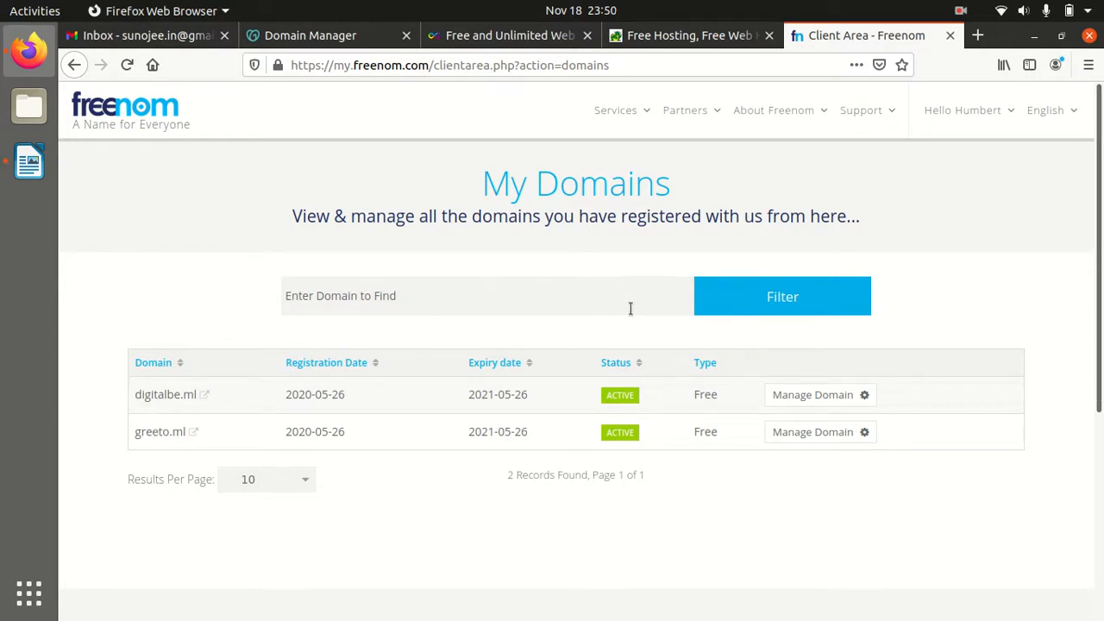
{"action": "left_click", "coordinate": [317, 42]}
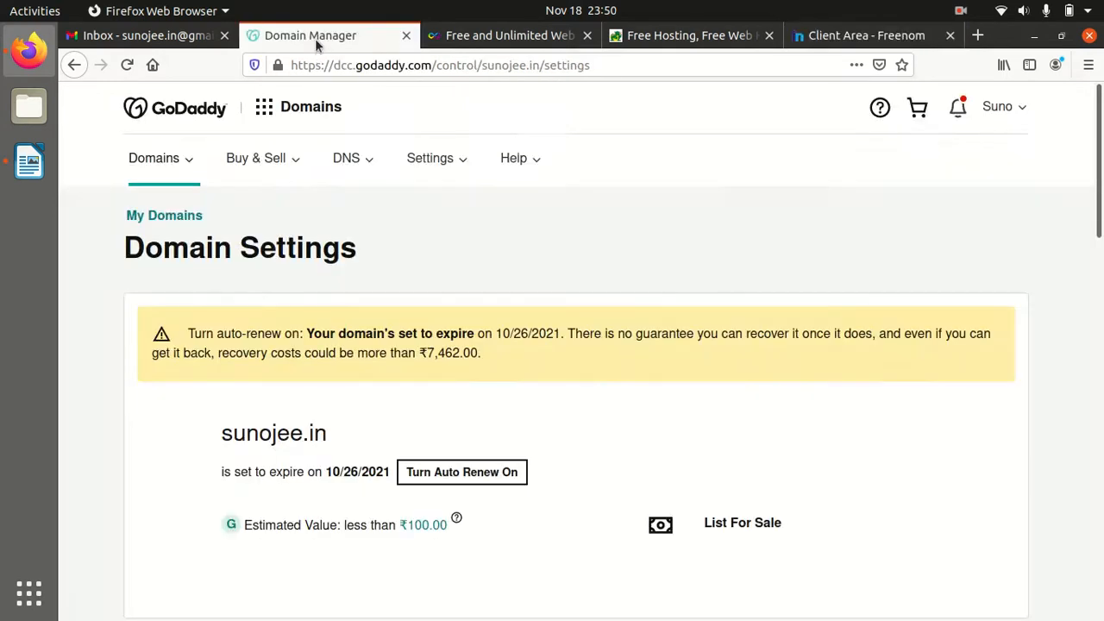
{"action": "scroll", "coordinate": [393, 266], "scroll_direction": "down", "scroll_amount": 2}
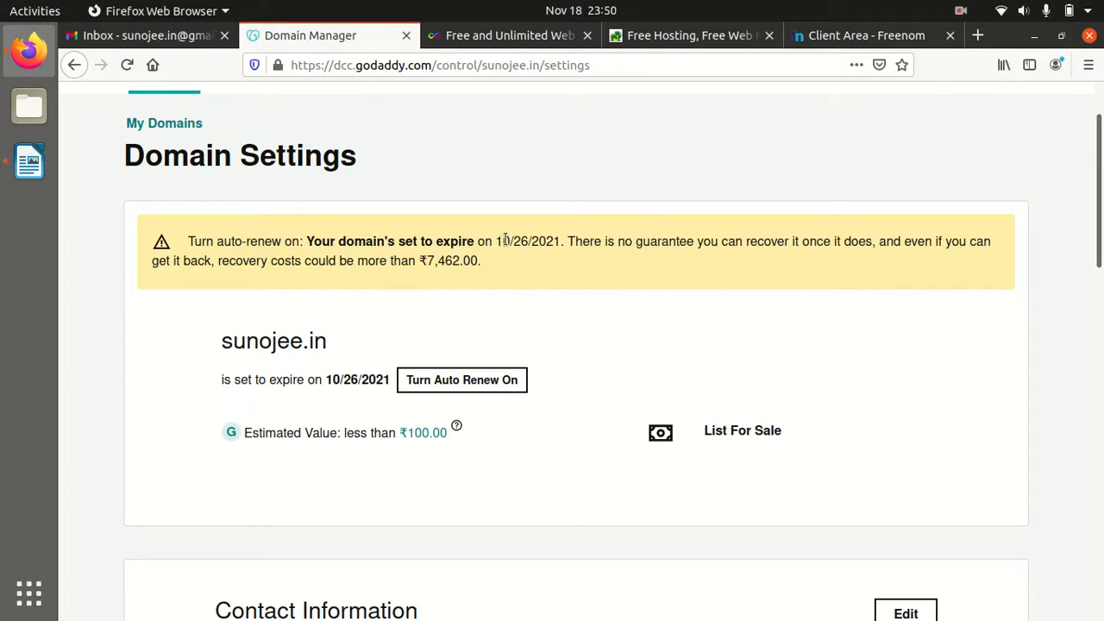
{"action": "left_click", "coordinate": [832, 38]}
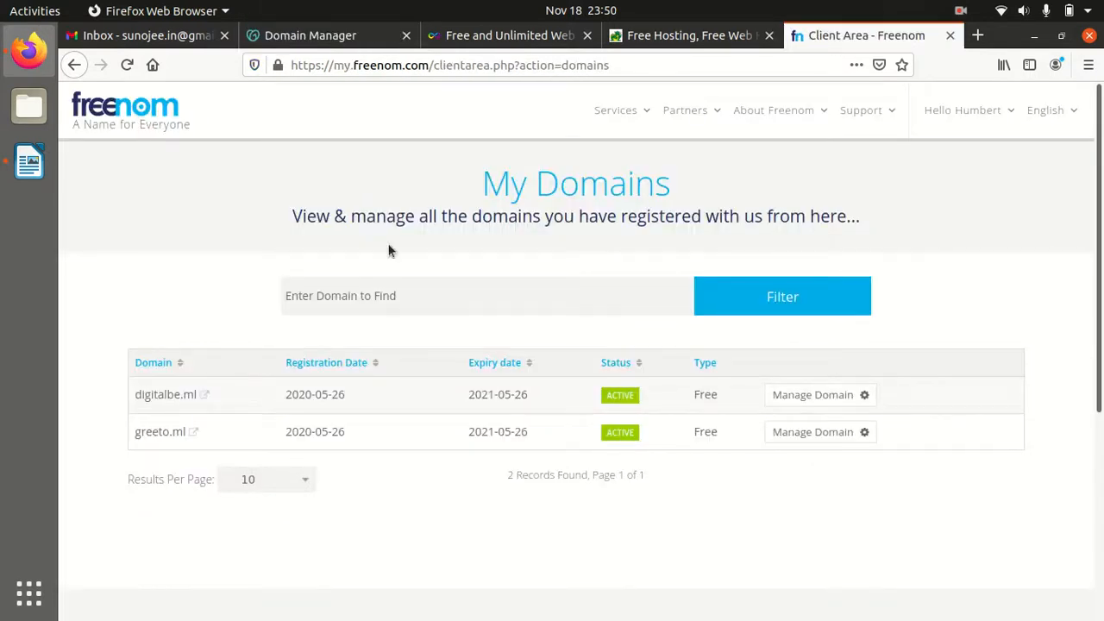
{"action": "left_click", "coordinate": [633, 110]}
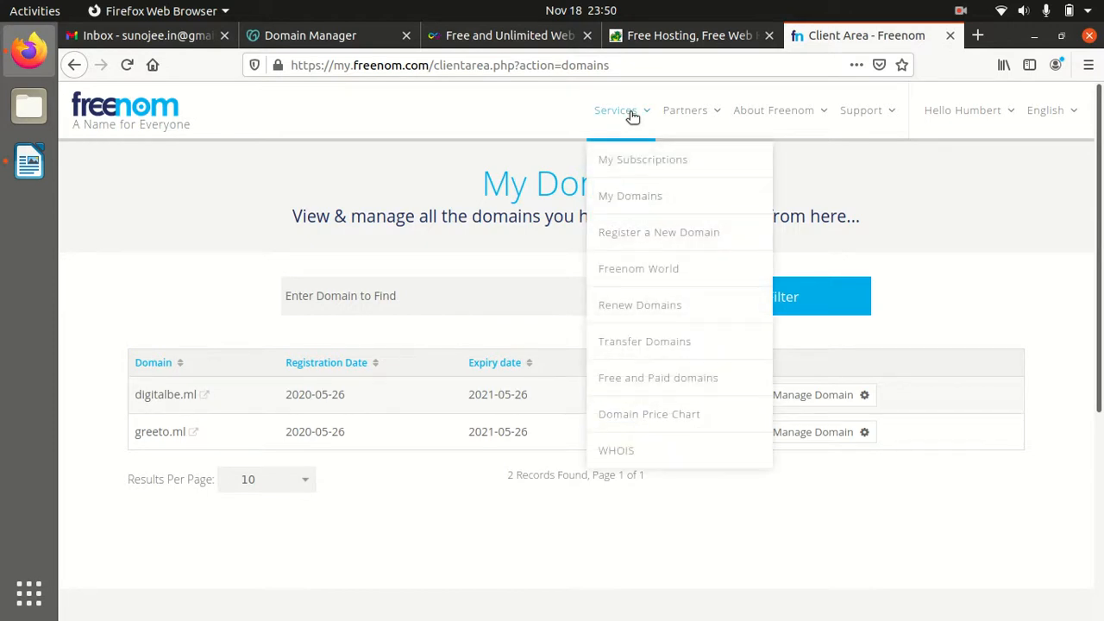
Open Freenom's Register a New Domain page, then browse GoDaddy's Domain Settings for the .in domain
{"action": "left_click", "coordinate": [631, 238]}
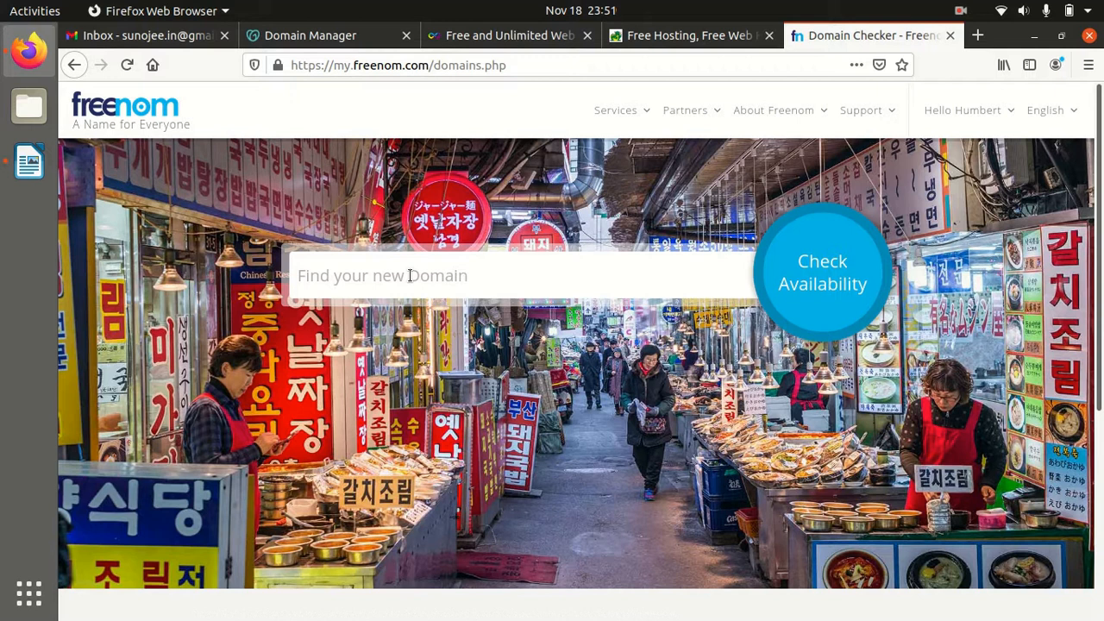
{"action": "left_click", "coordinate": [282, 37]}
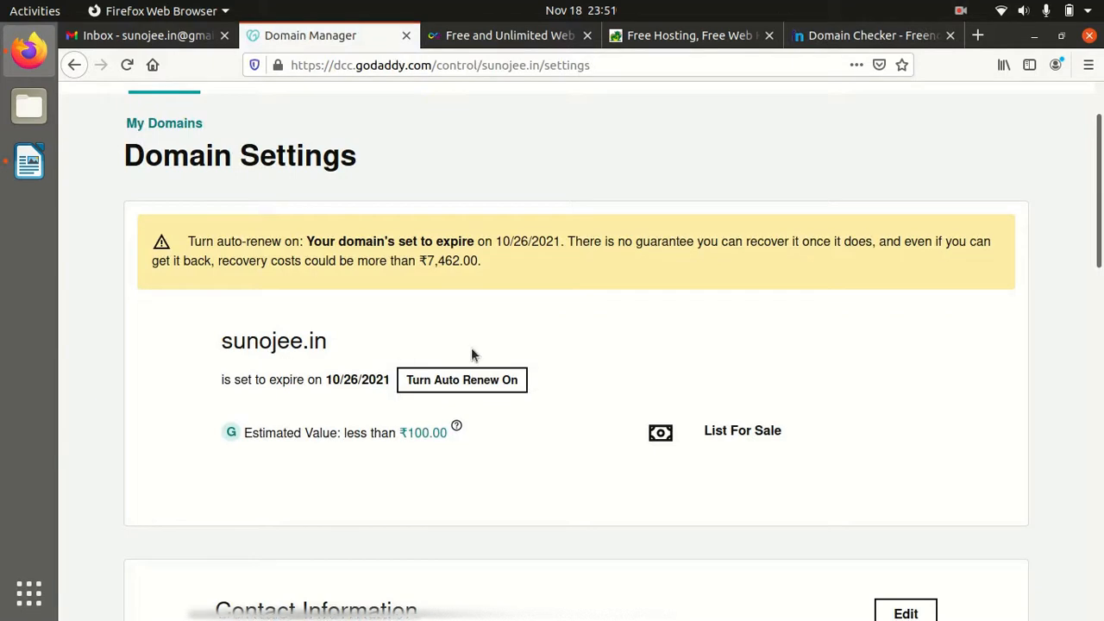
{"action": "scroll", "coordinate": [475, 347], "scroll_direction": "down", "scroll_amount": 2}
{"action": "scroll", "coordinate": [478, 344], "scroll_direction": "down", "scroll_amount": 4}
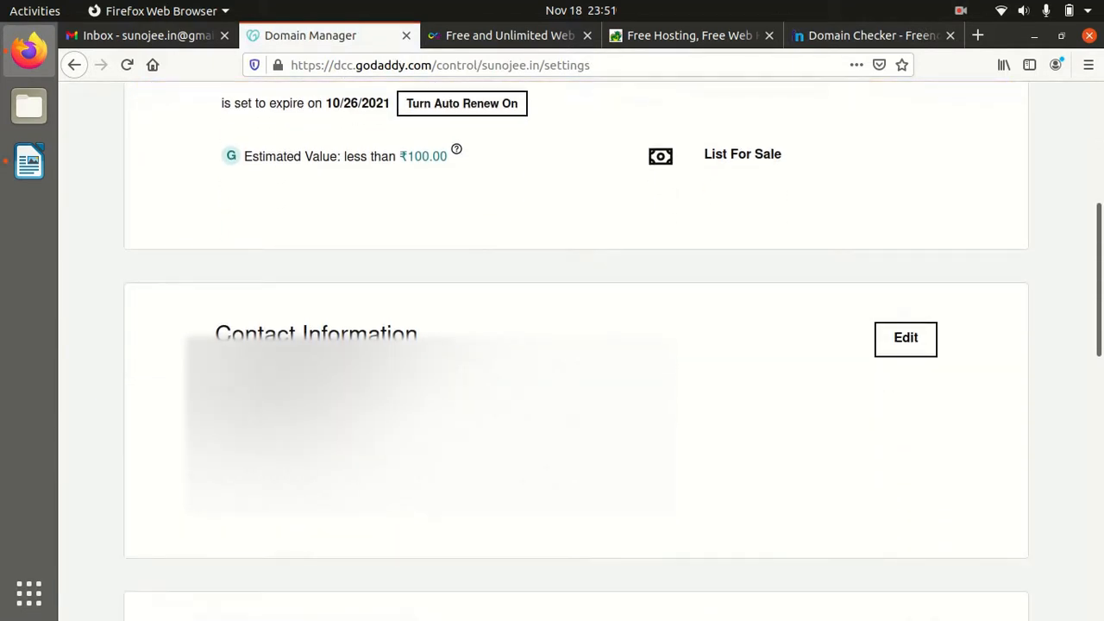
{"action": "scroll", "coordinate": [477, 348], "scroll_direction": "up", "scroll_amount": 8}
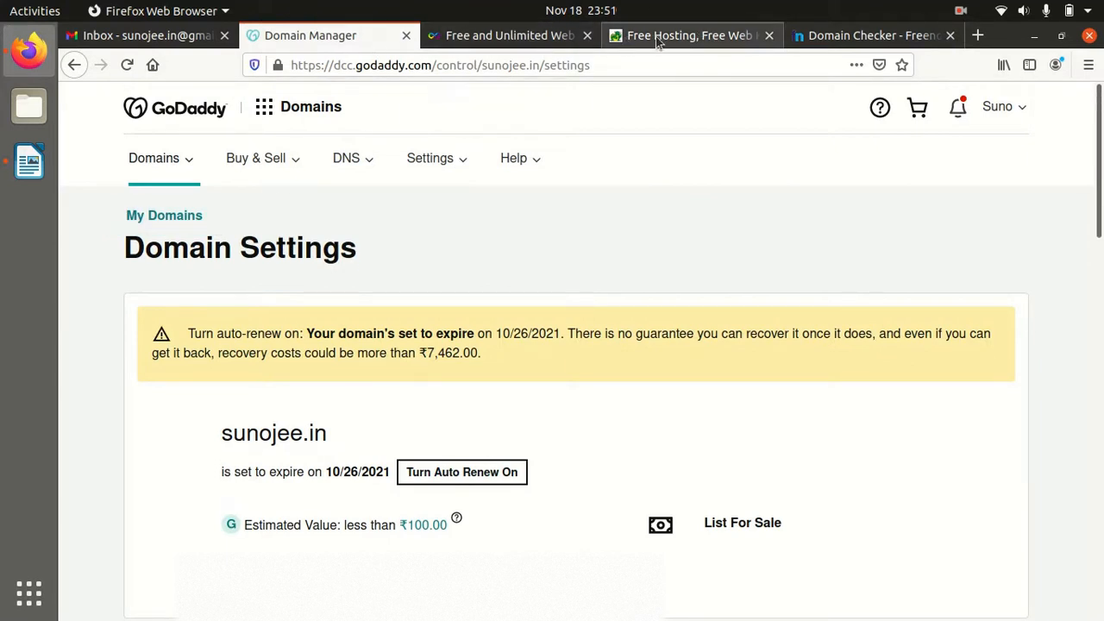
Go to Services > My Domains on the Freenom tab, then switch to the byet.host tab
{"action": "left_click", "coordinate": [833, 38]}
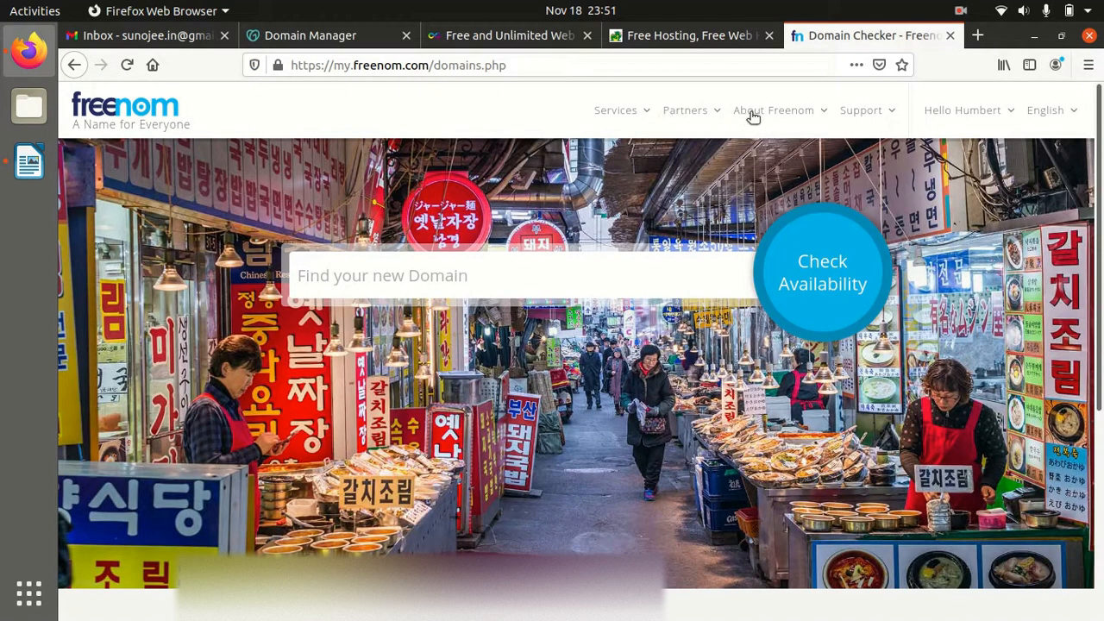
{"action": "mouse_move", "coordinate": [638, 118]}
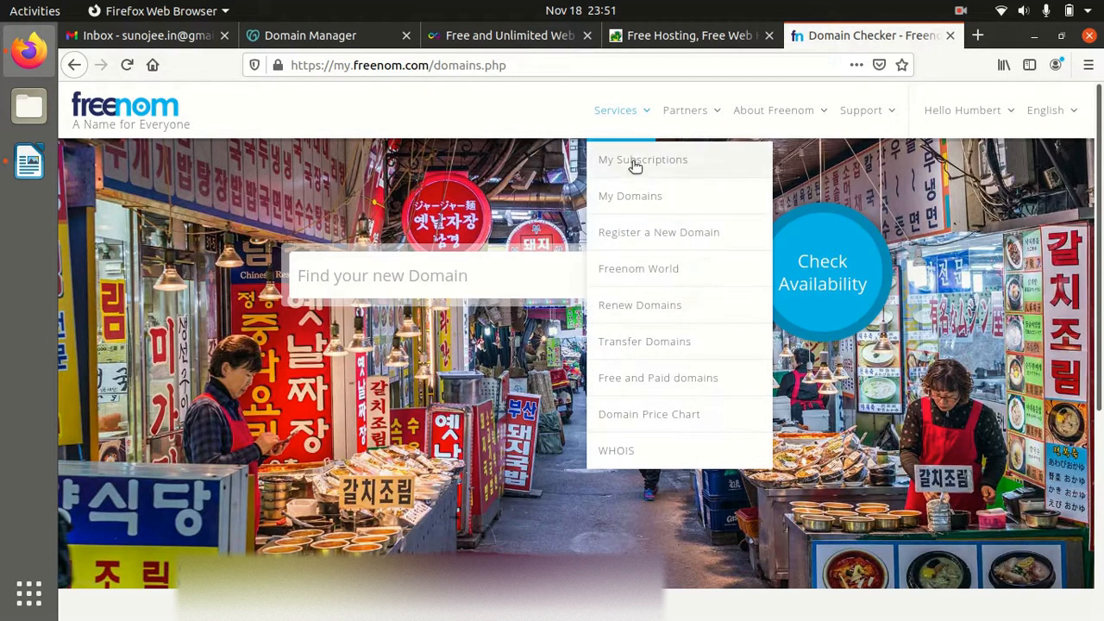
{"action": "left_click", "coordinate": [619, 197]}
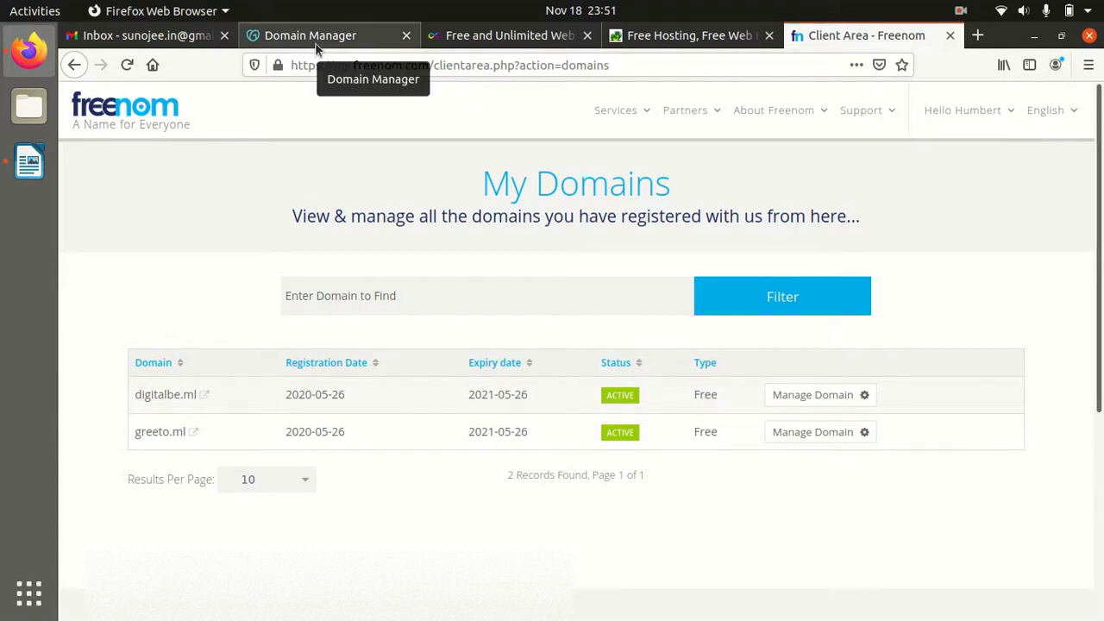
{"action": "left_click", "coordinate": [634, 44]}
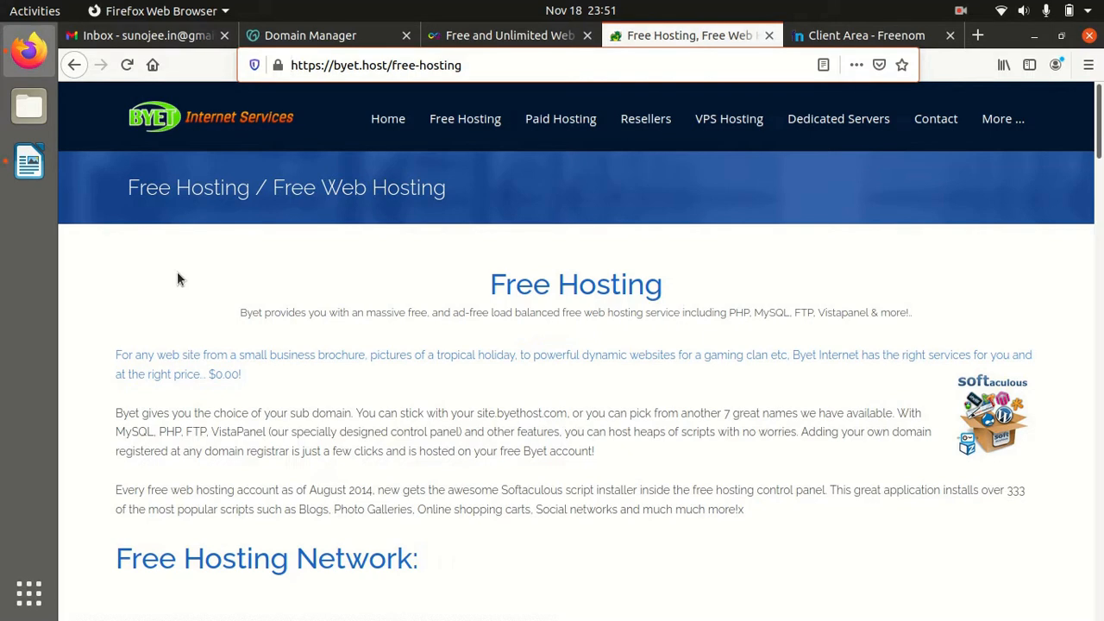
{"action": "left_click", "coordinate": [31, 166]}
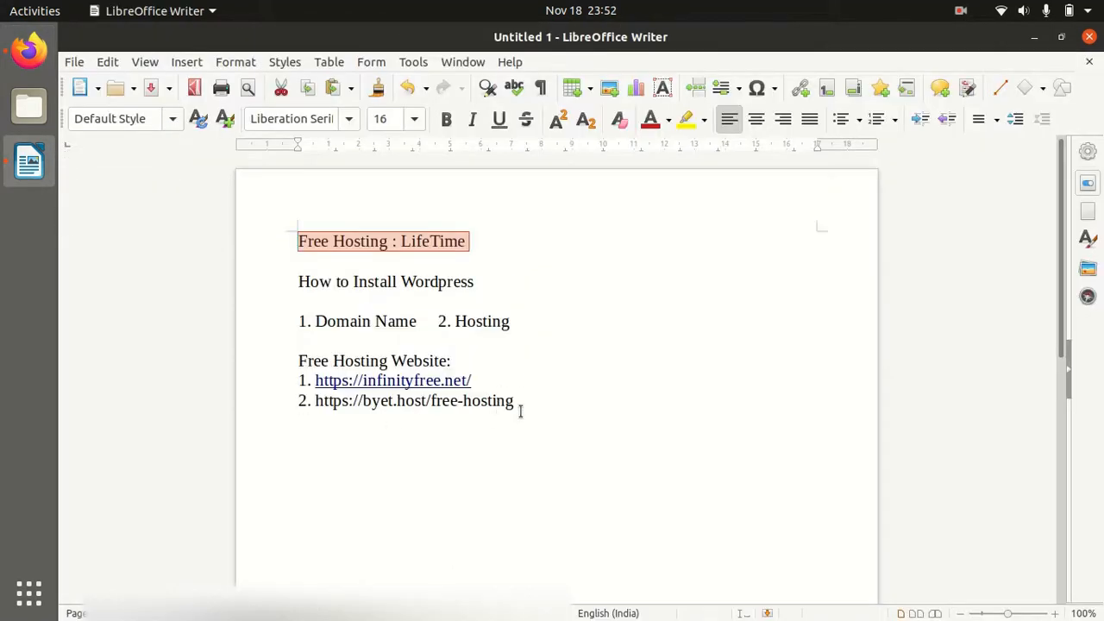
{"action": "left_click_drag", "start_coordinate": [525, 403], "coordinate": [306, 399]}
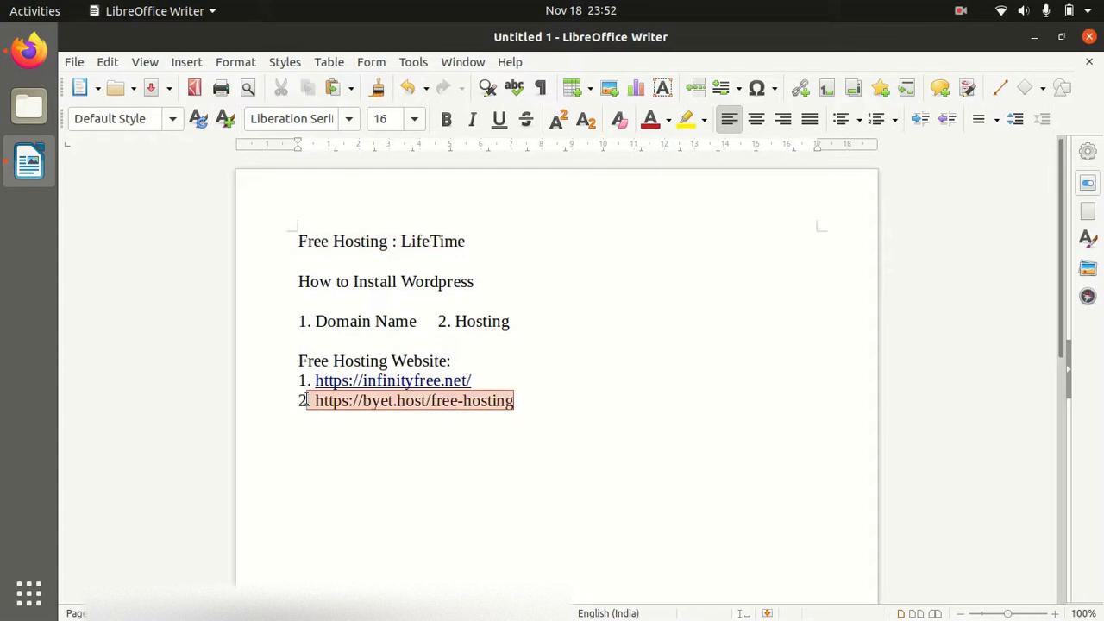
{"action": "left_click", "coordinate": [385, 449]}
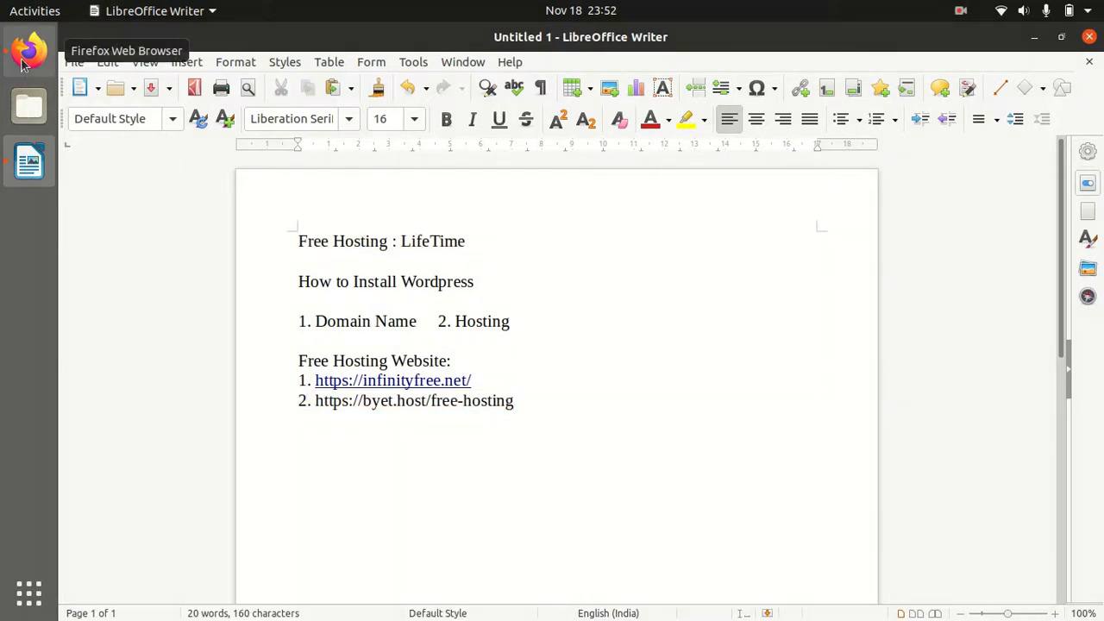
{"action": "left_click", "coordinate": [28, 50]}
Scroll down to the VistaPanel section on byet.host and open the Signup for Free Hosting form
{"action": "scroll", "coordinate": [470, 292], "scroll_direction": "down", "scroll_amount": 5}
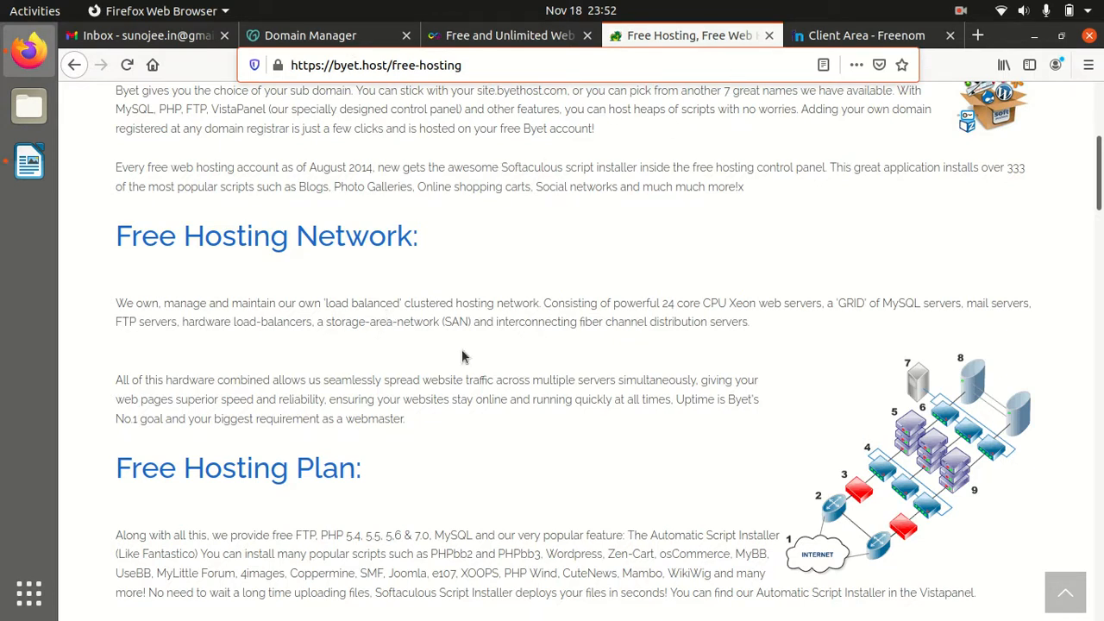
{"action": "scroll", "coordinate": [461, 349], "scroll_direction": "down", "scroll_amount": 10}
{"action": "scroll", "coordinate": [462, 350], "scroll_direction": "down", "scroll_amount": 8}
{"action": "scroll", "coordinate": [461, 350], "scroll_direction": "down", "scroll_amount": 14}
{"action": "scroll", "coordinate": [462, 350], "scroll_direction": "down", "scroll_amount": 11}
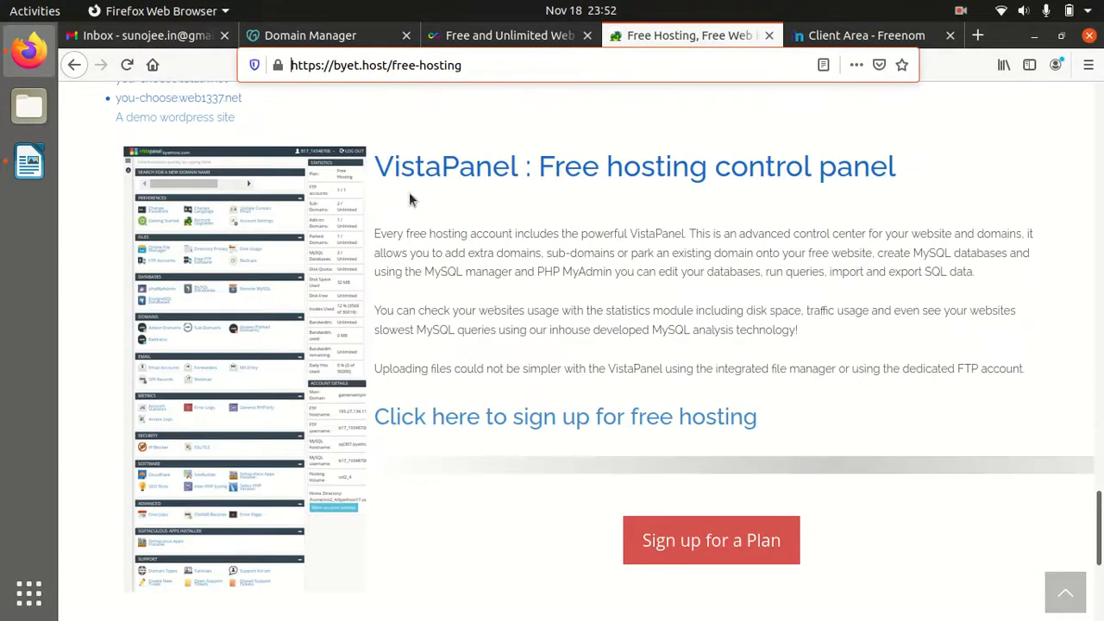
{"action": "left_click_drag", "start_coordinate": [376, 167], "coordinate": [887, 168]}
{"action": "left_click", "coordinate": [540, 167]}
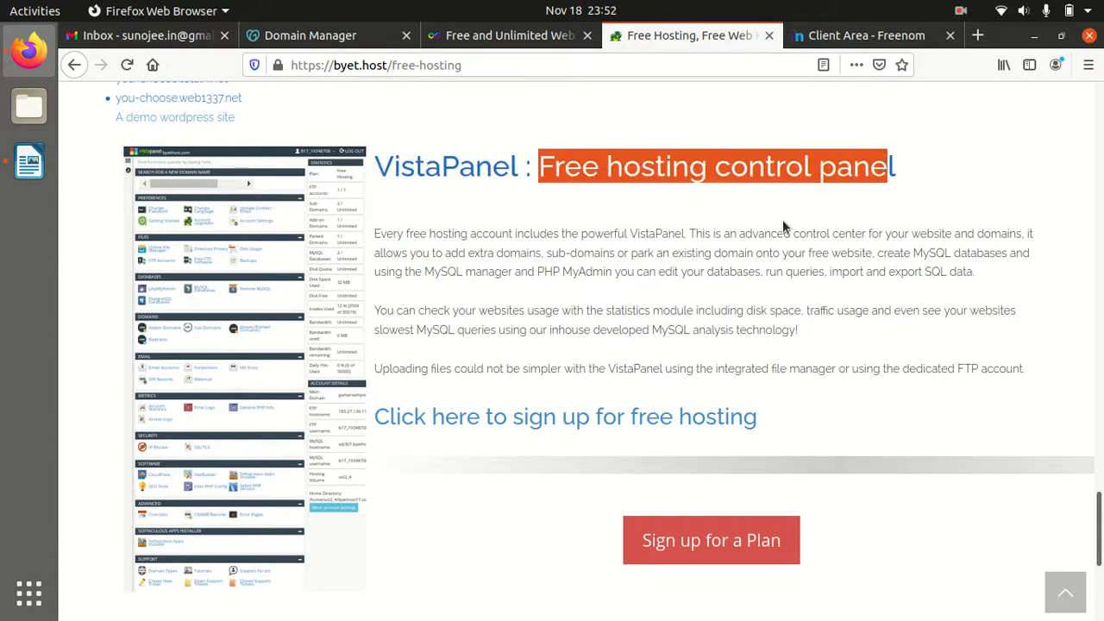
{"action": "left_click", "coordinate": [776, 219]}
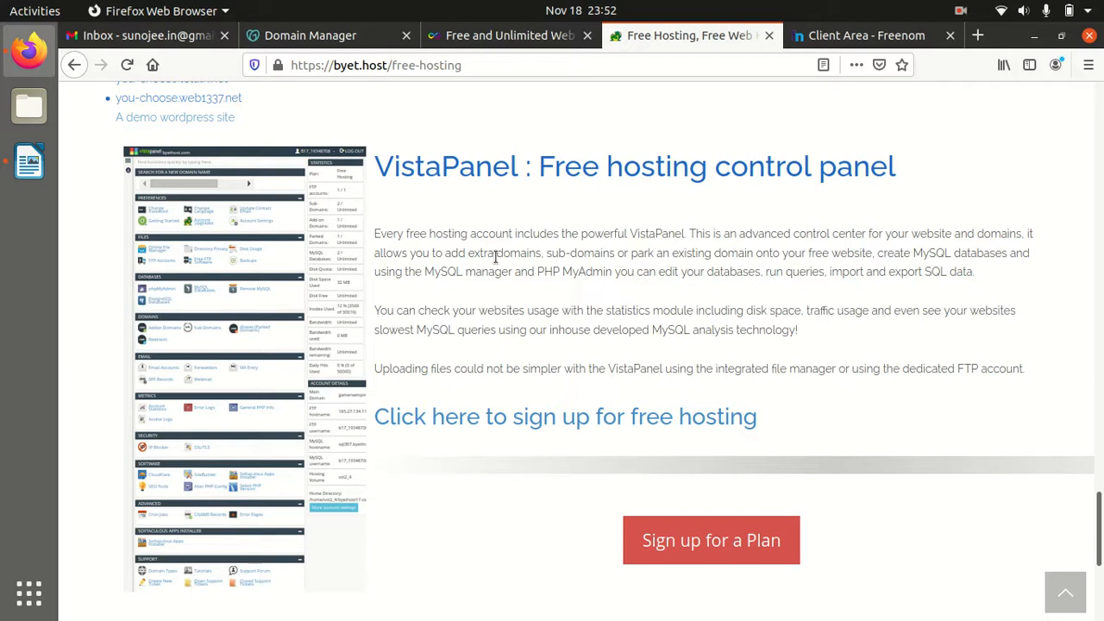
{"action": "scroll", "coordinate": [496, 257], "scroll_direction": "down", "scroll_amount": 2}
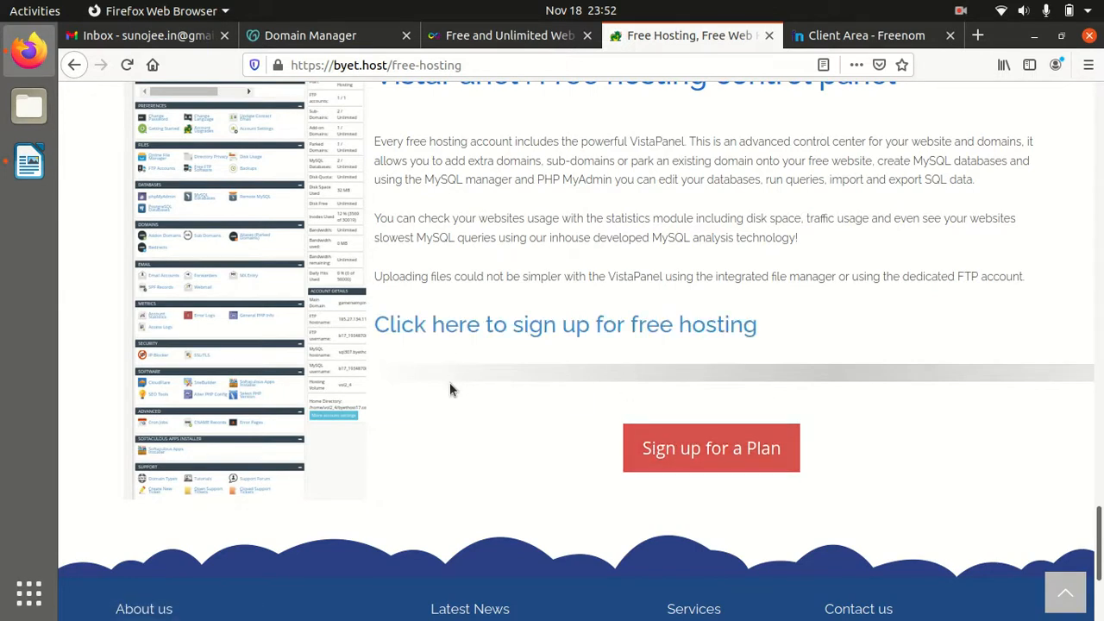
{"action": "left_click", "coordinate": [480, 333]}
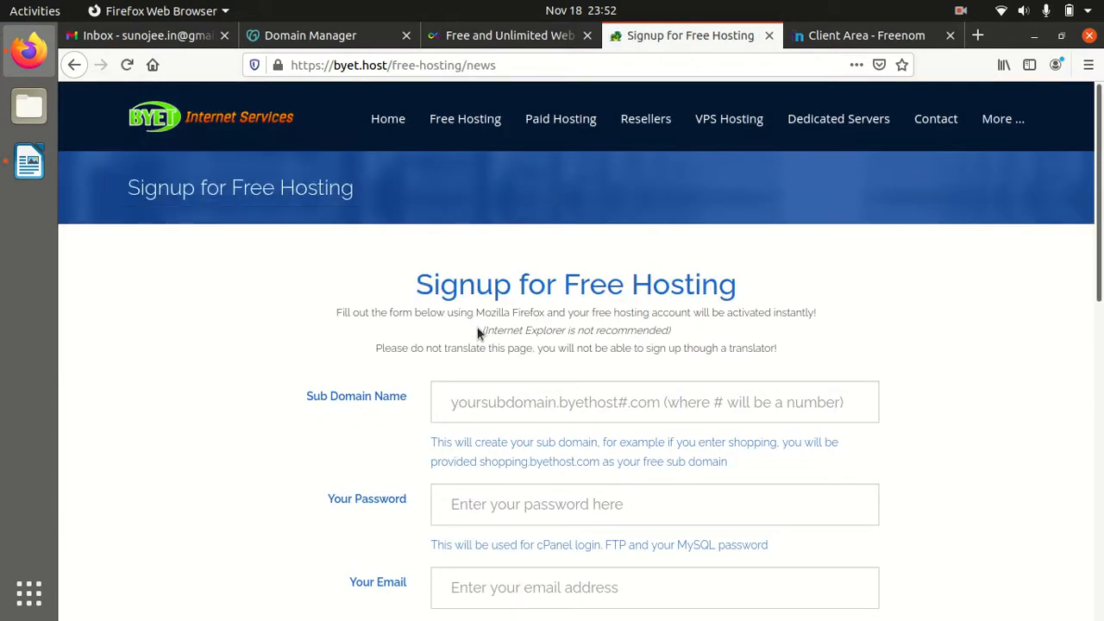
{"action": "left_click", "coordinate": [76, 69]}
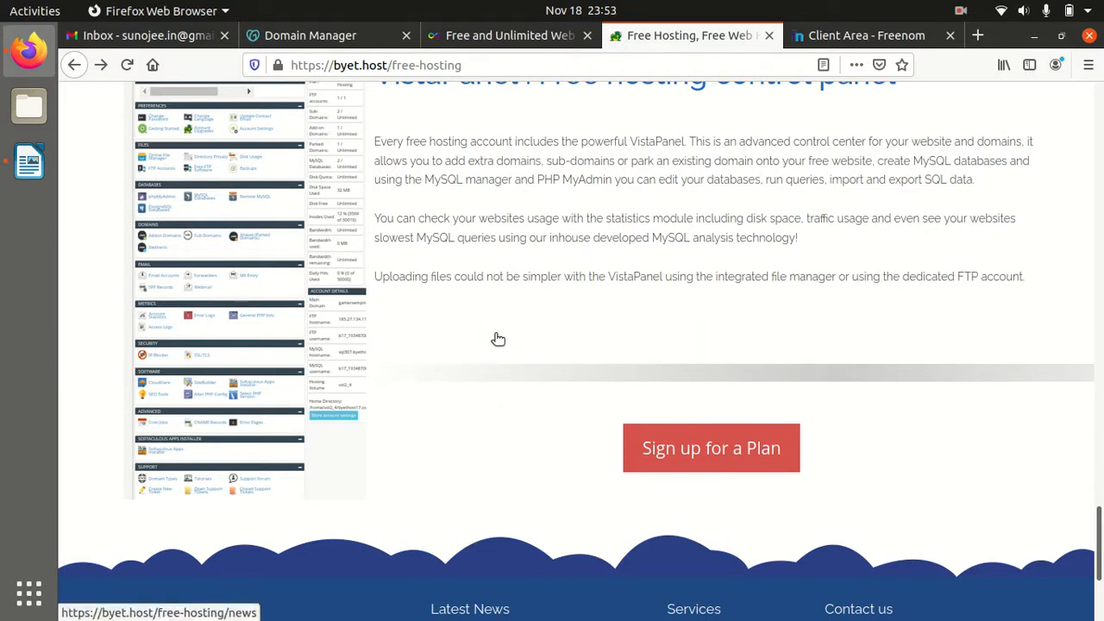
{"action": "left_click", "coordinate": [530, 335]}
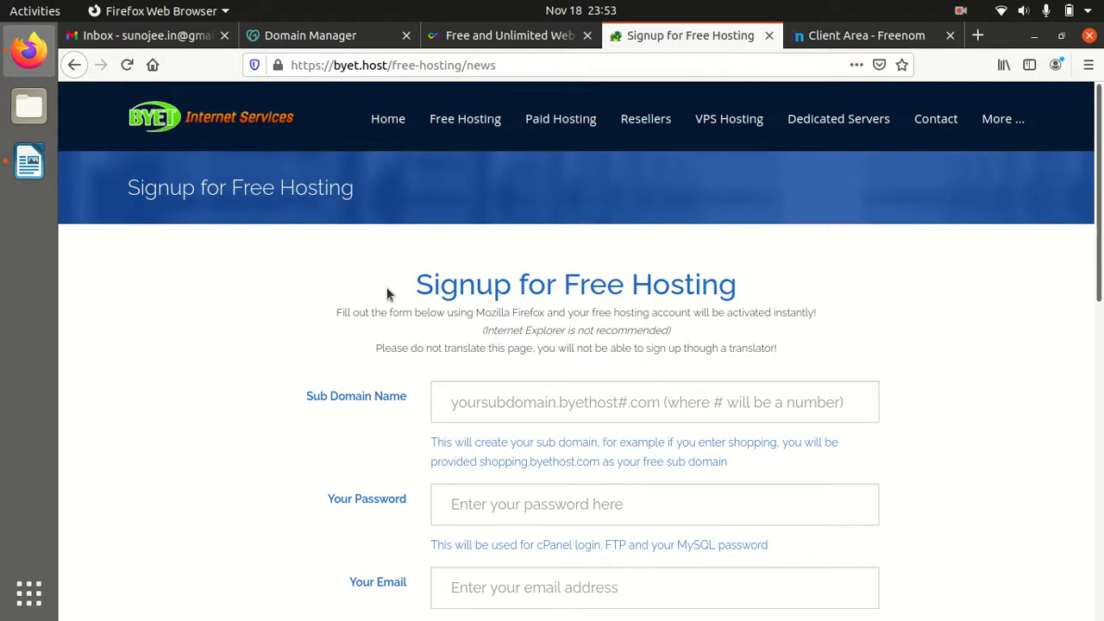
Enter the sub domain name, an account password and the e-mail address on the signup form
{"action": "scroll", "coordinate": [454, 352], "scroll_direction": "down", "scroll_amount": 2}
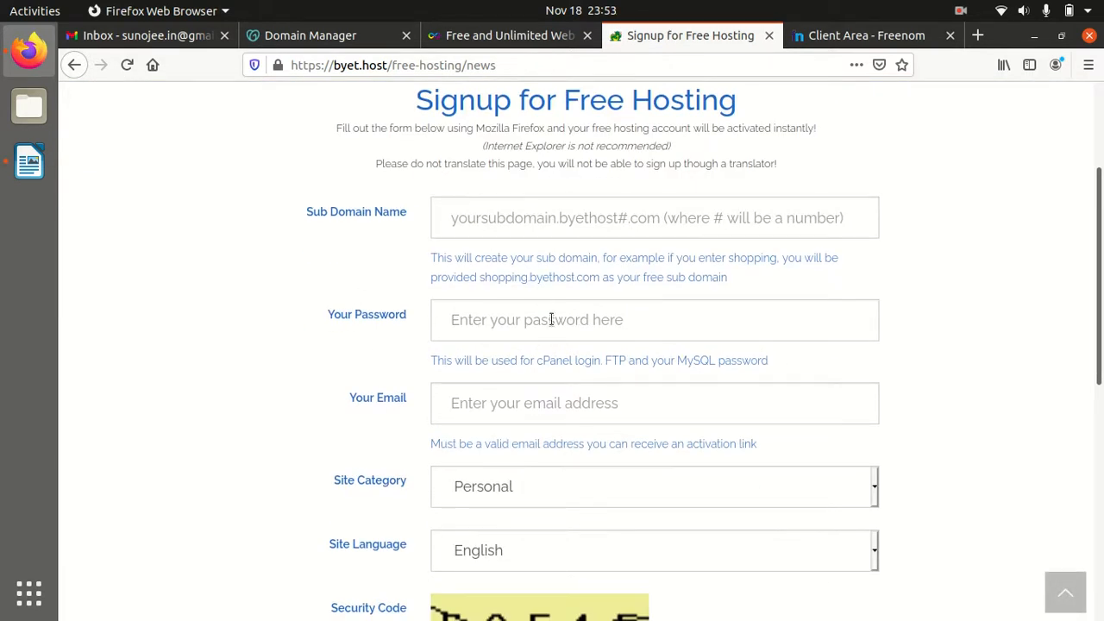
{"action": "scroll", "coordinate": [481, 440], "scroll_direction": "down", "scroll_amount": 2}
{"action": "scroll", "coordinate": [355, 423], "scroll_direction": "up", "scroll_amount": 4}
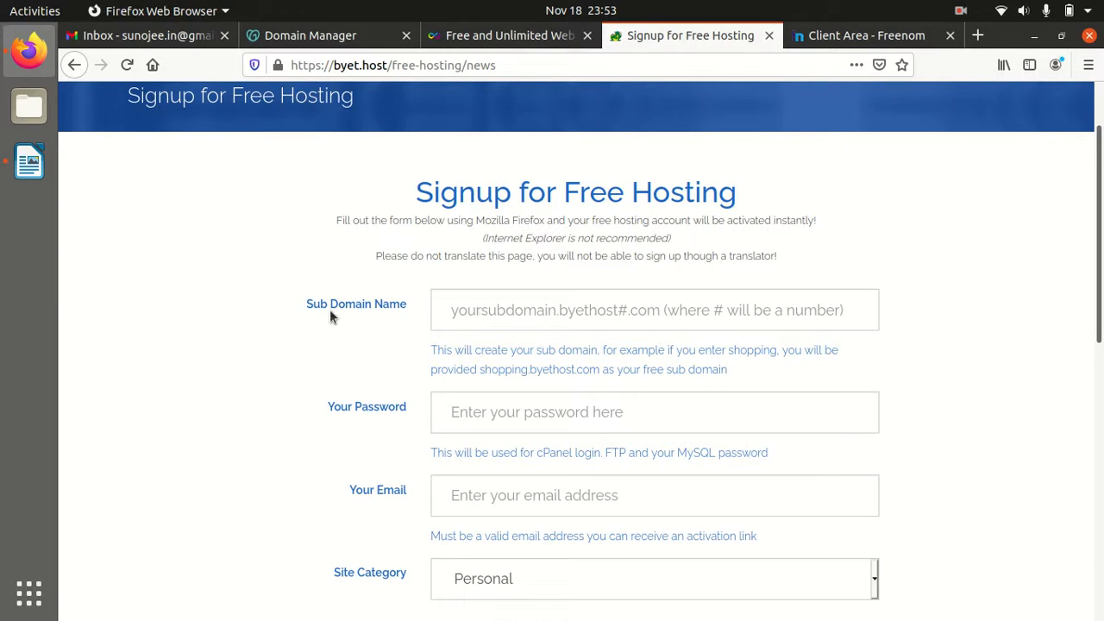
{"action": "left_click", "coordinate": [482, 308]}
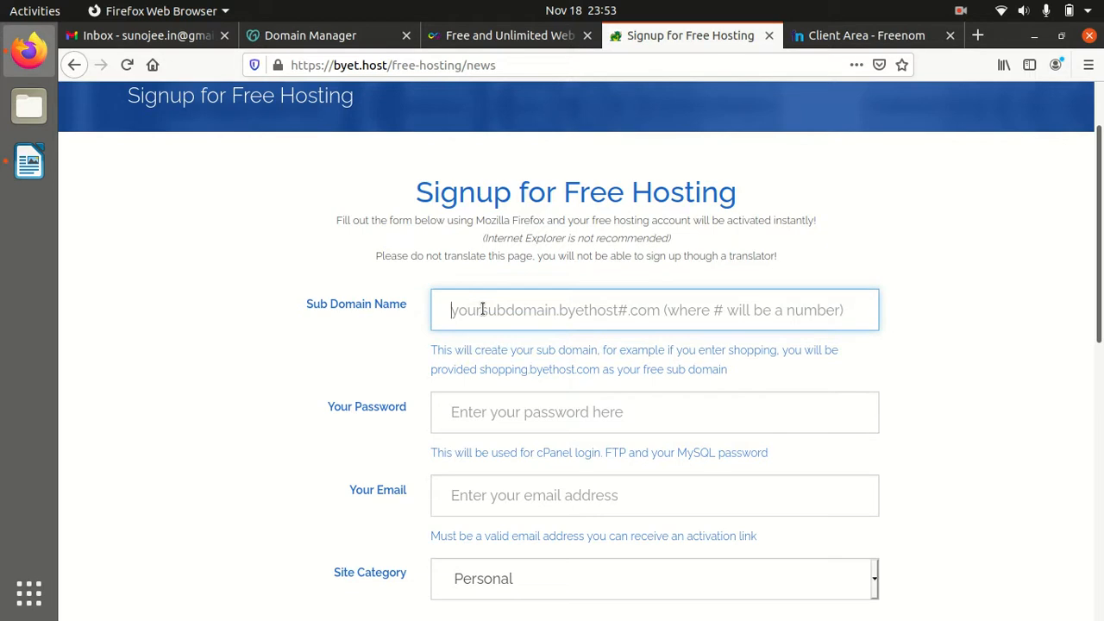
{"action": "type", "text": "g"}
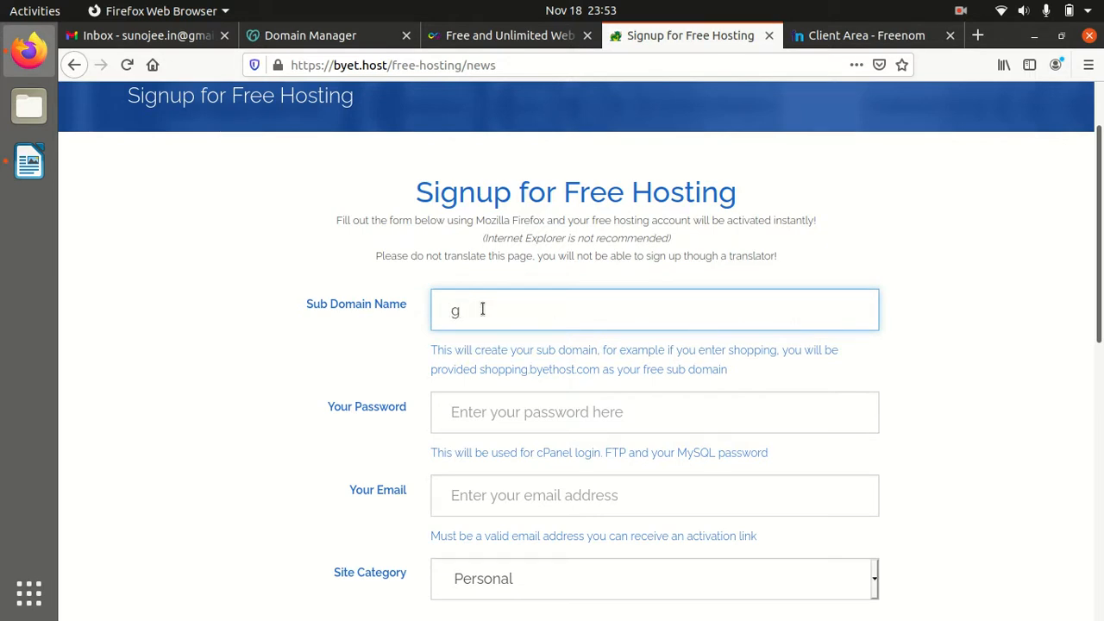
{"action": "type", "text": "ree"}
{"action": "type", "text": "n"}
{"action": "left_click", "coordinate": [481, 420]}
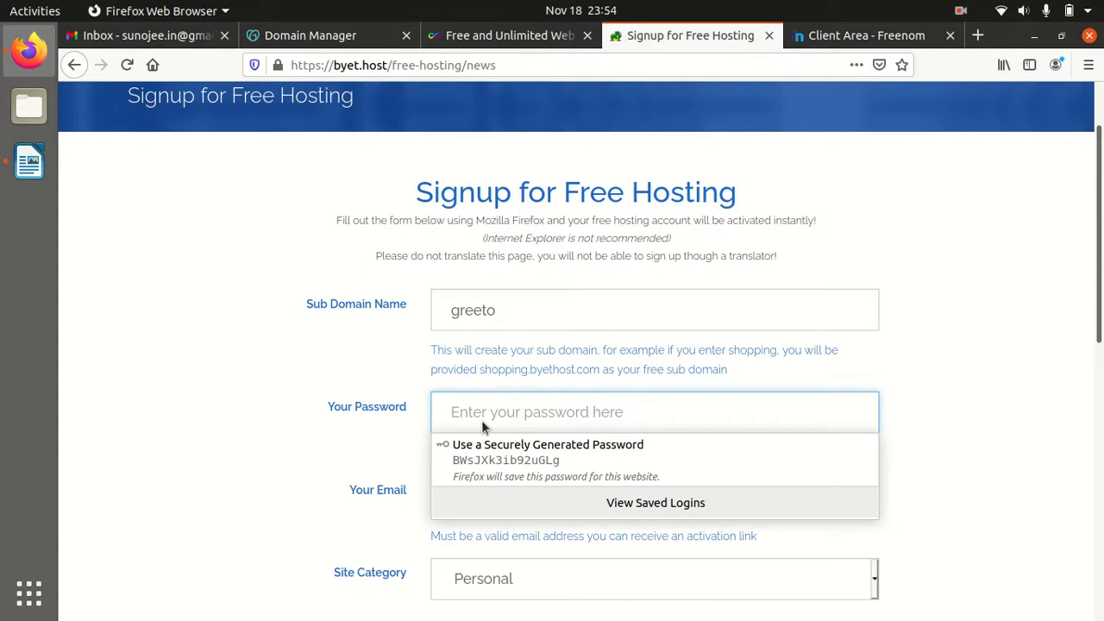
{"action": "type", "text": "gr"}
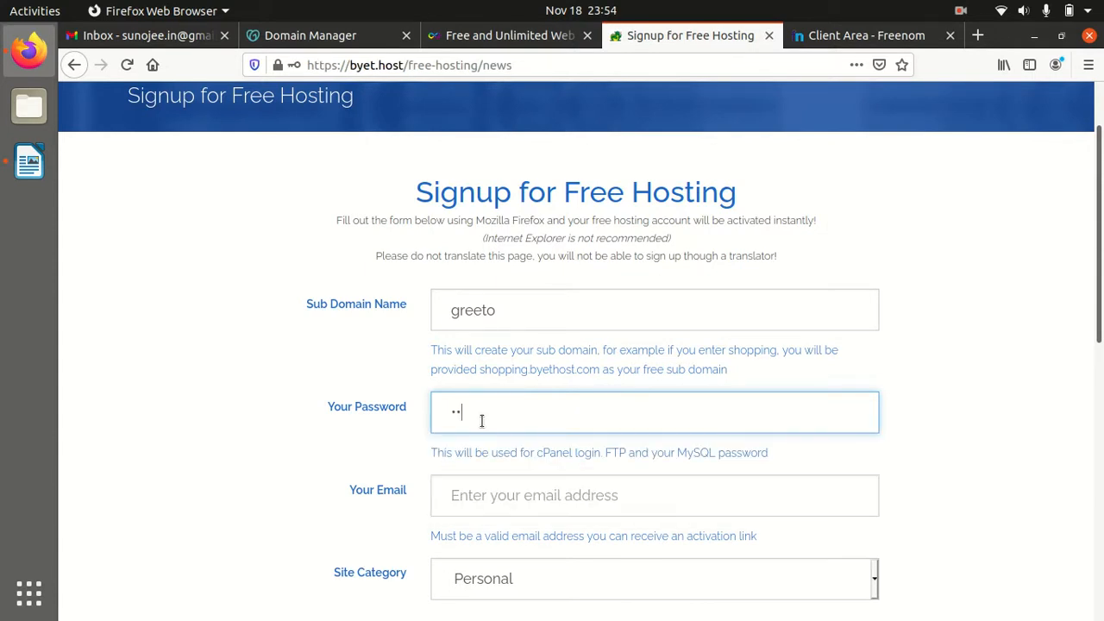
{"action": "key", "text": "BackSpace"}
{"action": "key", "text": "BackSpace"}
{"action": "type", "text": "gr•••••••••••"}
{"action": "left_click", "coordinate": [472, 494]}
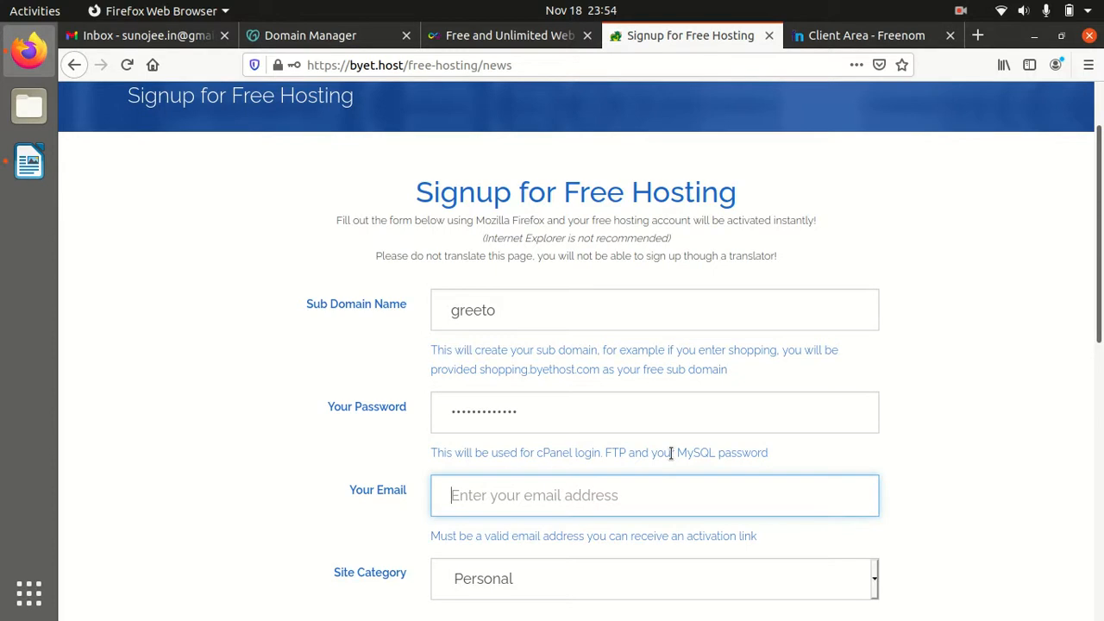
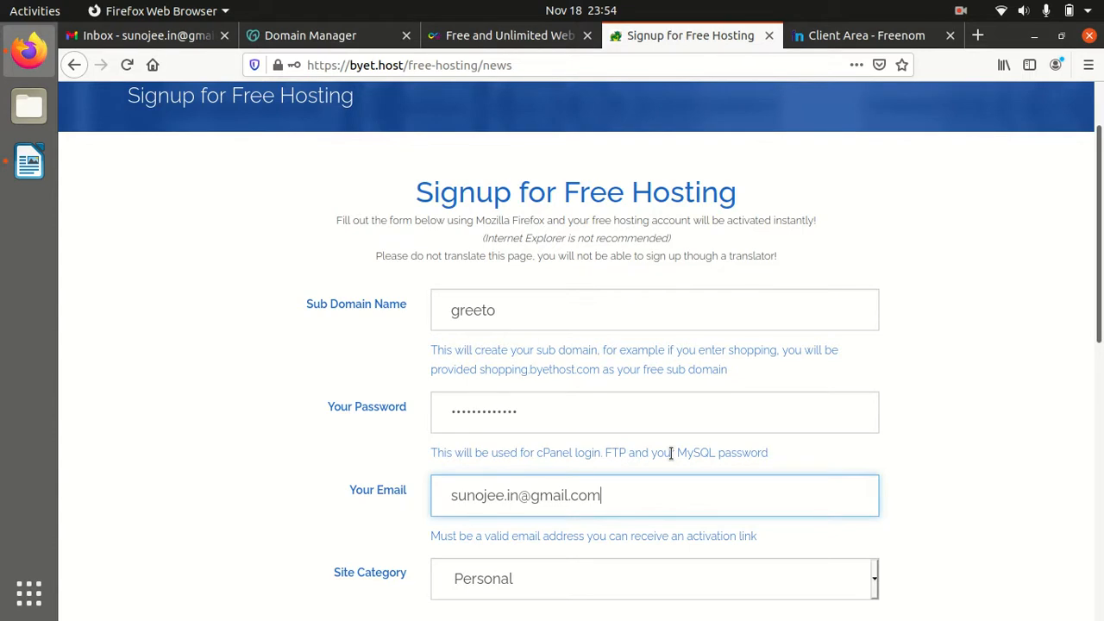
Enter the displayed security code and submit the registration with Register
{"action": "scroll", "coordinate": [665, 481], "scroll_direction": "down", "scroll_amount": 5}
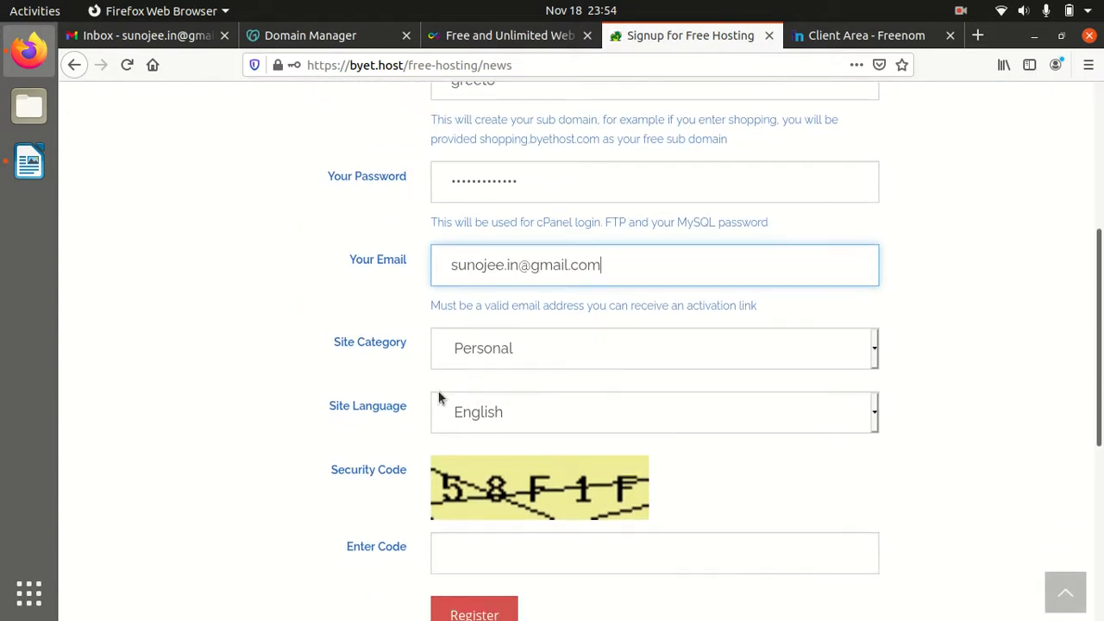
{"action": "scroll", "coordinate": [598, 492], "scroll_direction": "down", "scroll_amount": 1}
{"action": "scroll", "coordinate": [598, 491], "scroll_direction": "down", "scroll_amount": 1}
{"action": "left_click", "coordinate": [521, 464]}
{"action": "type", "text": "58"}
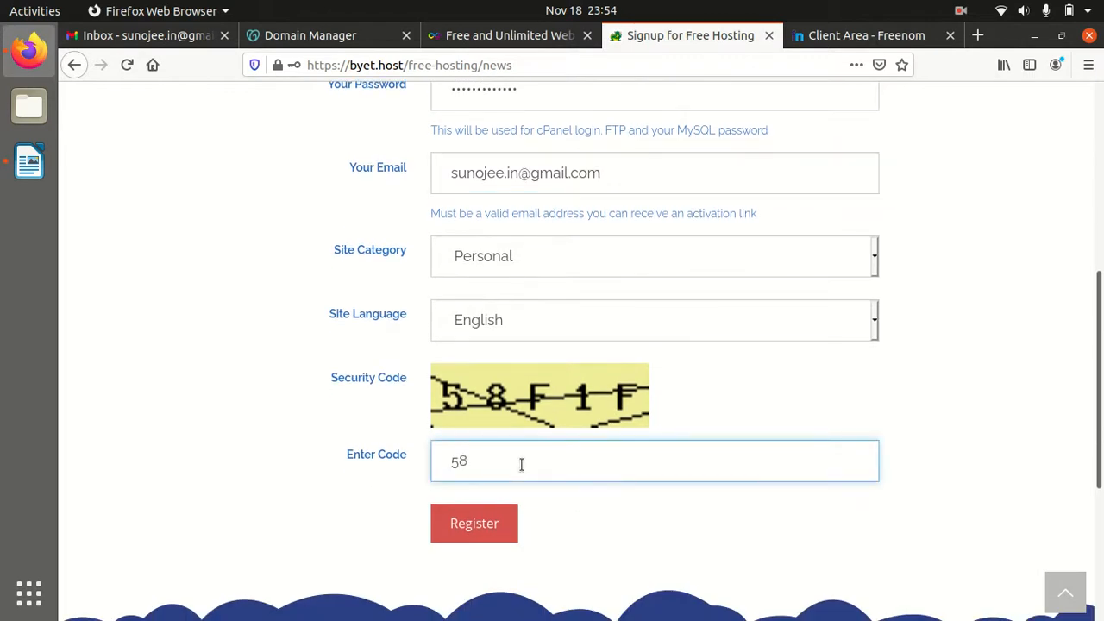
{"action": "type", "text": "F1F"}
{"action": "left_click", "coordinate": [477, 528]}
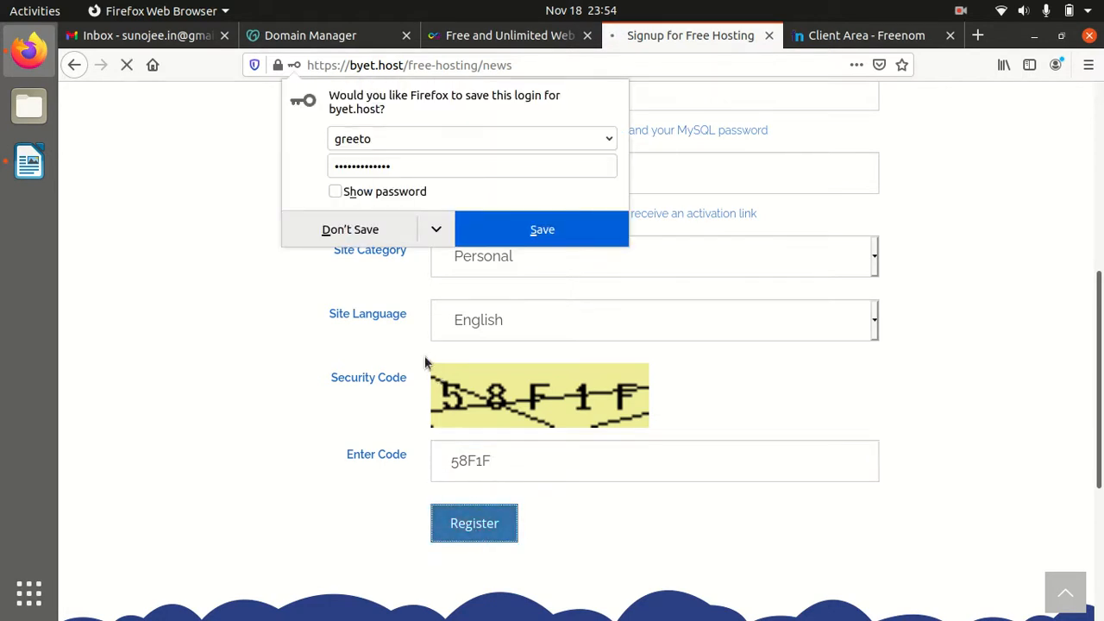
Decline Firefox's offer to save the hosting login
{"action": "left_click", "coordinate": [363, 242]}
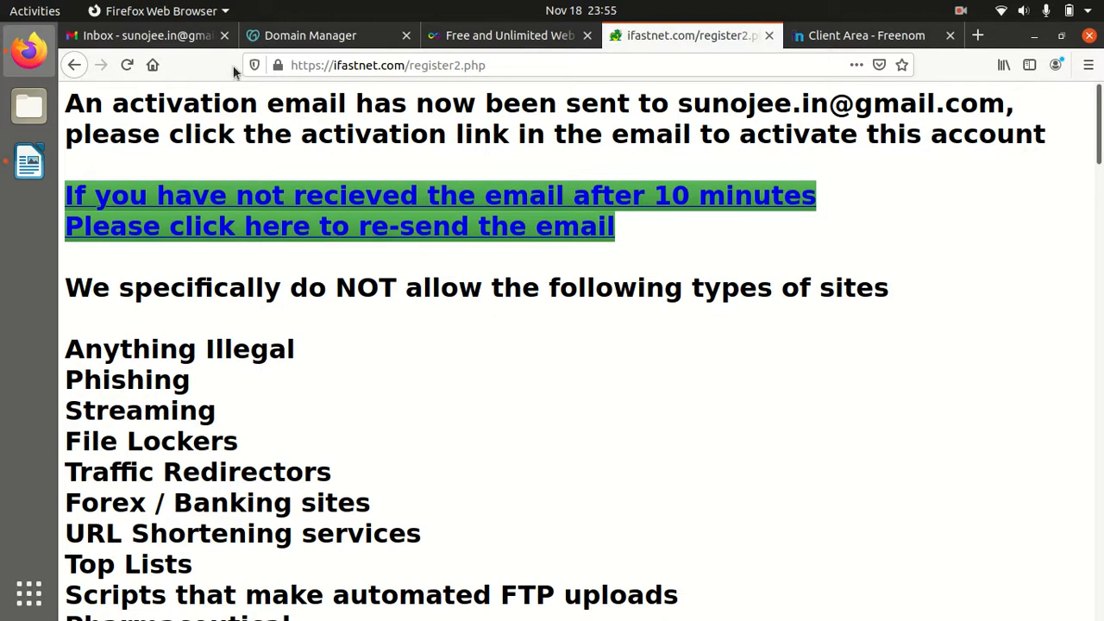
In the Gmail tab, refresh the inbox and open the Spam folder
{"action": "left_click", "coordinate": [175, 40]}
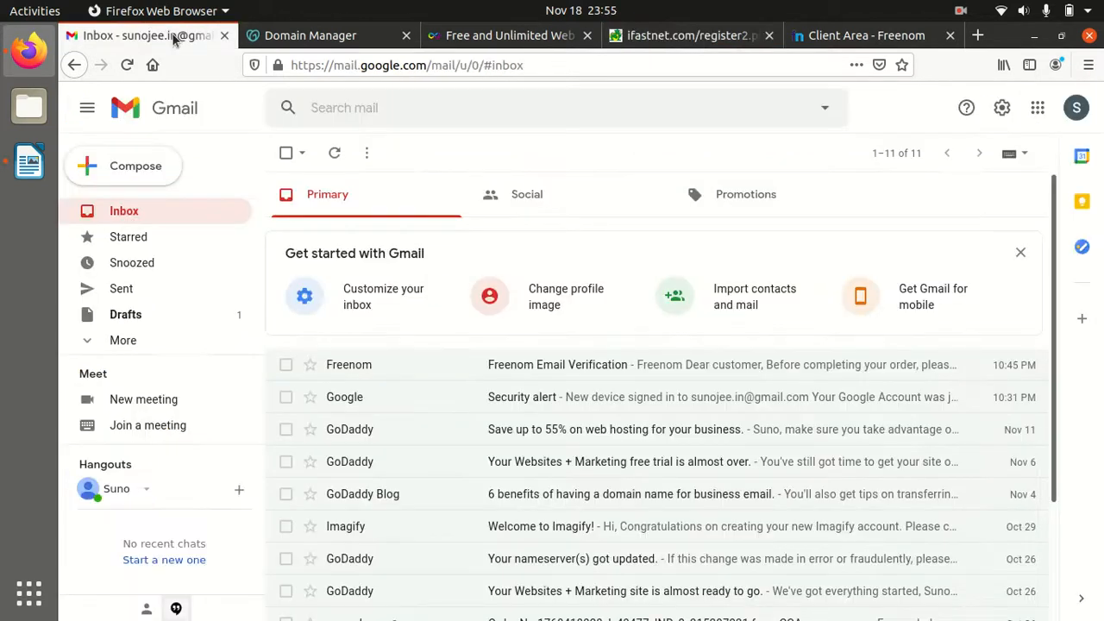
{"action": "left_click", "coordinate": [148, 214]}
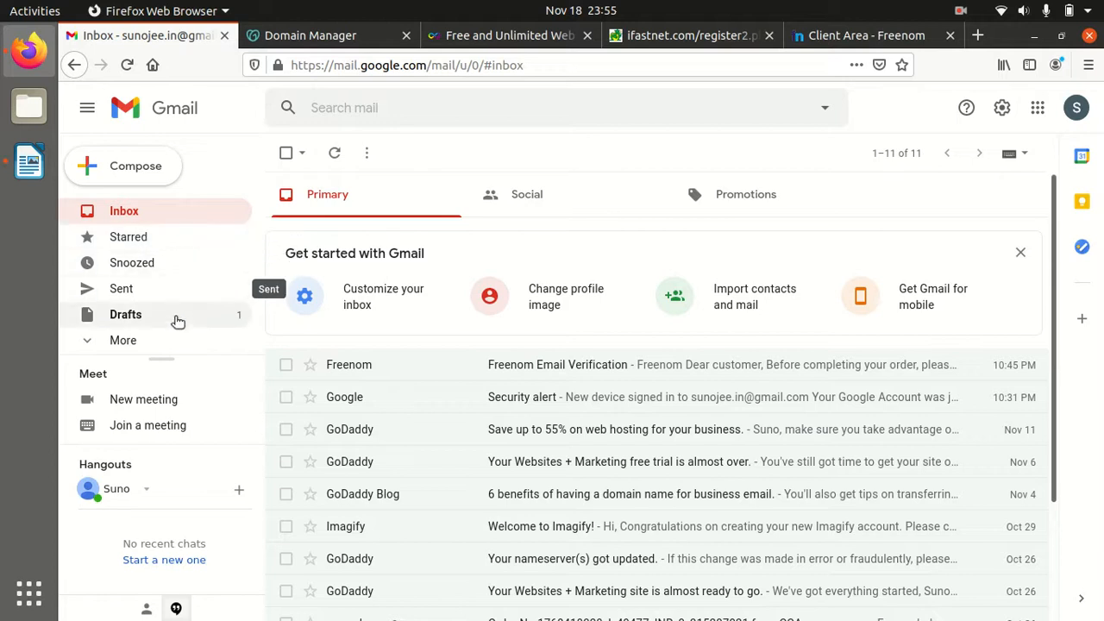
{"action": "left_click", "coordinate": [138, 348]}
{"action": "scroll", "coordinate": [173, 328], "scroll_direction": "down", "scroll_amount": 5}
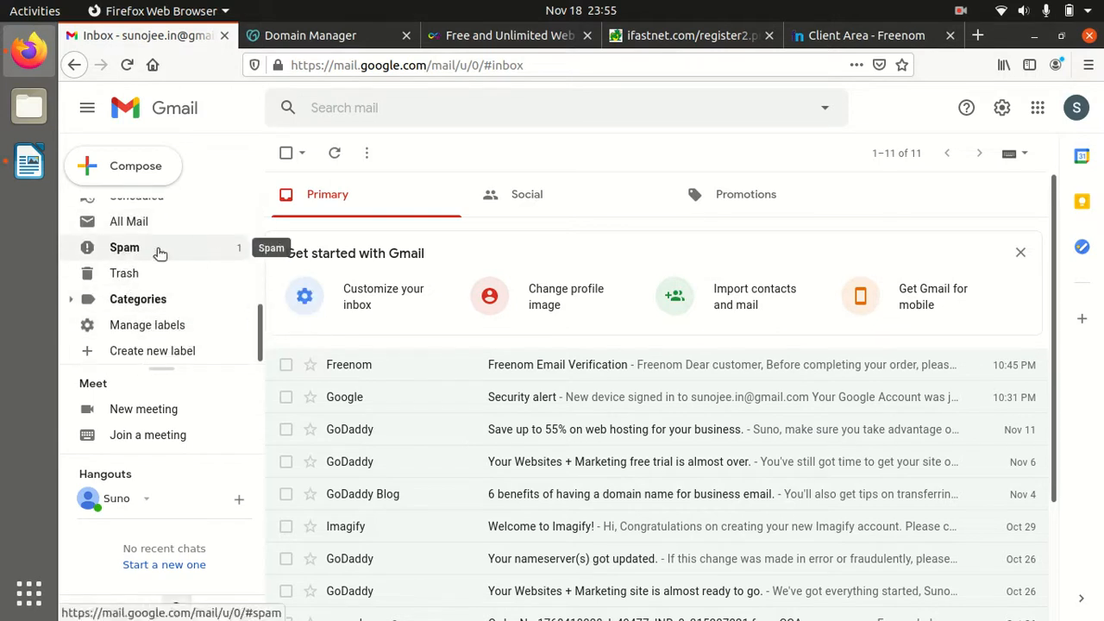
{"action": "left_click", "coordinate": [163, 251]}
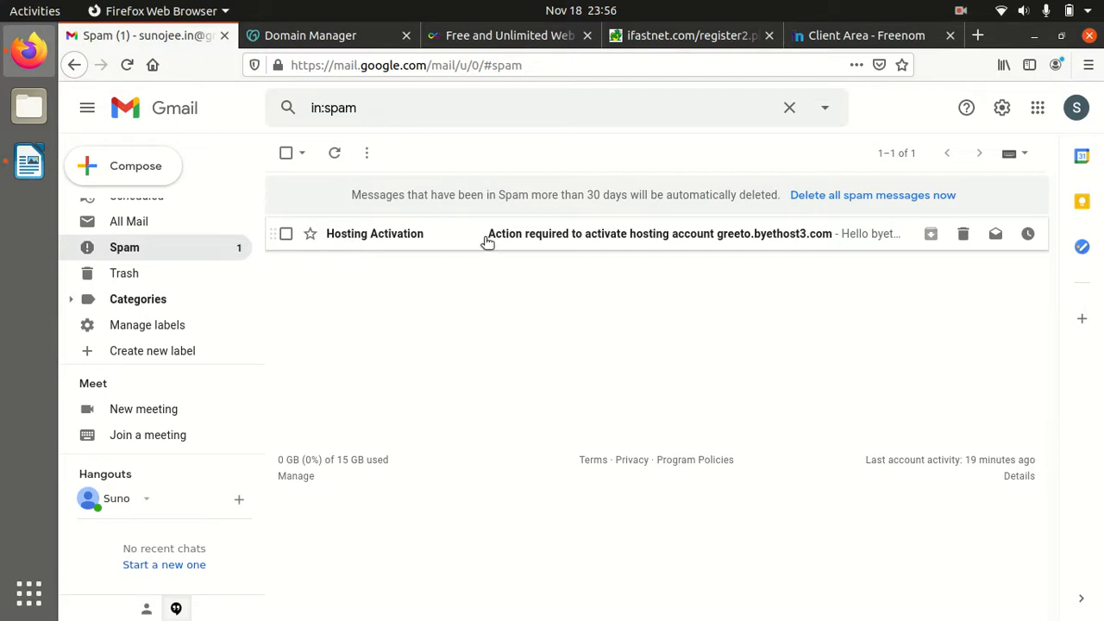
Mark the hosting activation email as not spam and reopen it from the Inbox
{"action": "left_click", "coordinate": [520, 234]}
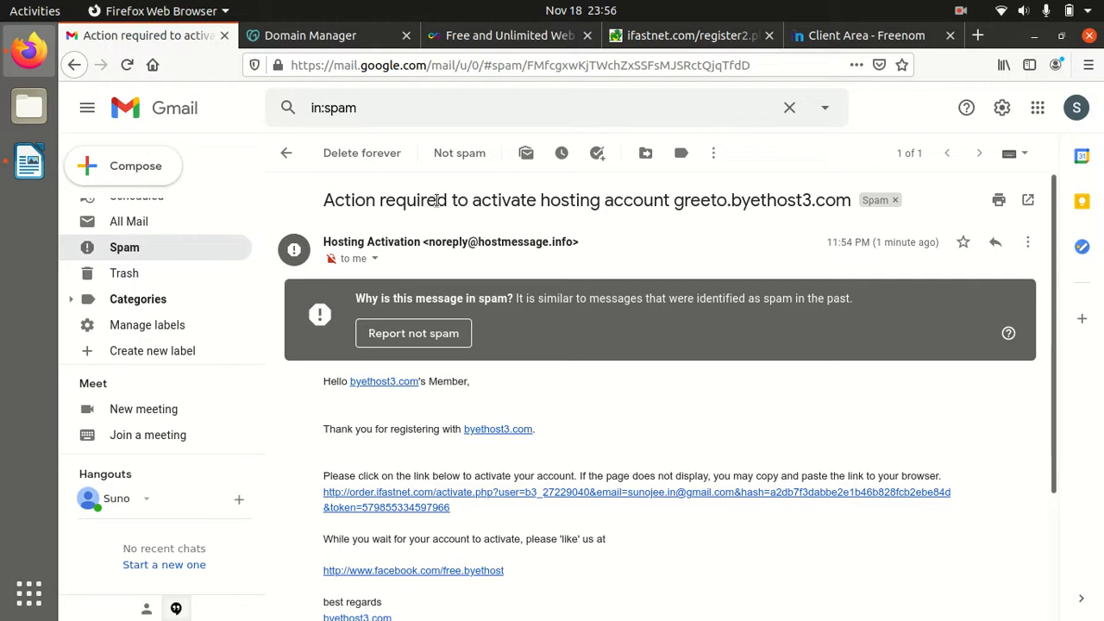
{"action": "left_click", "coordinate": [455, 161]}
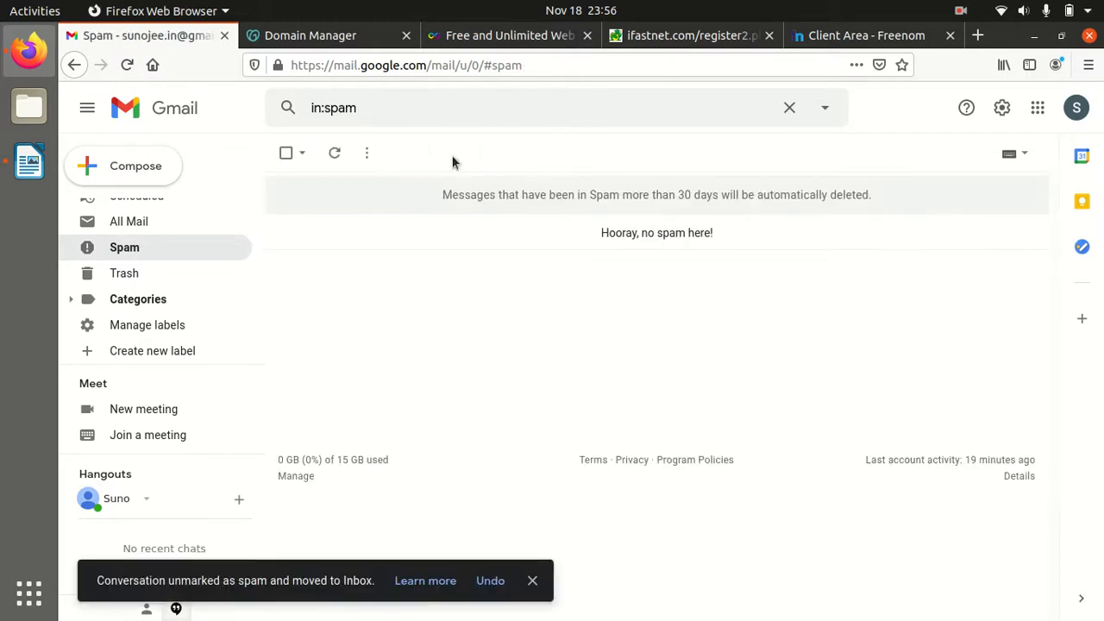
{"action": "scroll", "coordinate": [177, 247], "scroll_direction": "up", "scroll_amount": 5}
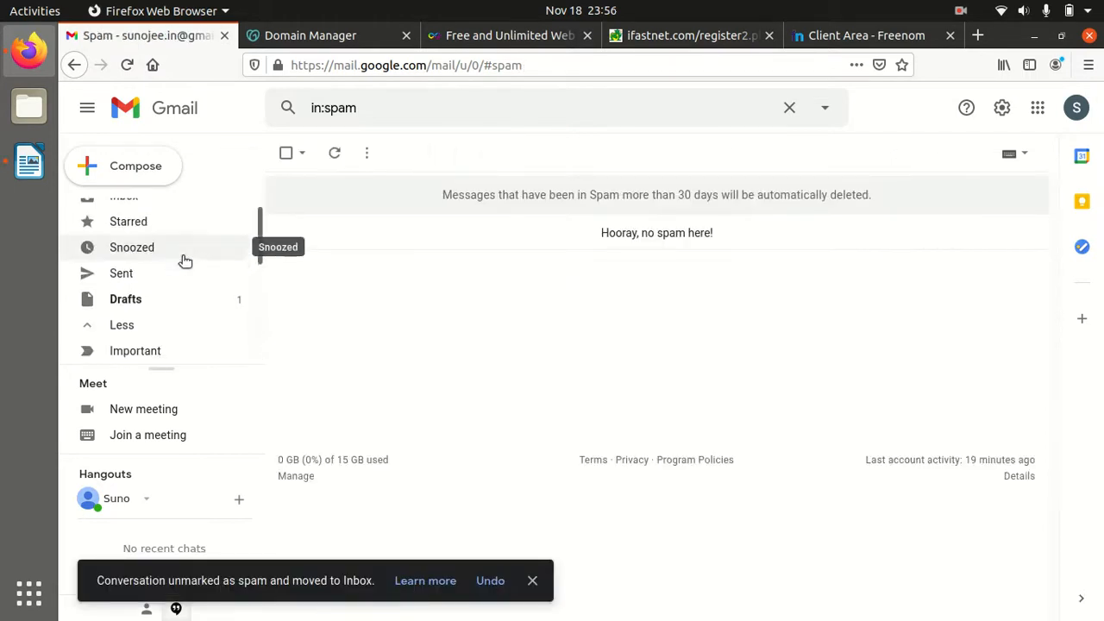
{"action": "left_click", "coordinate": [131, 215]}
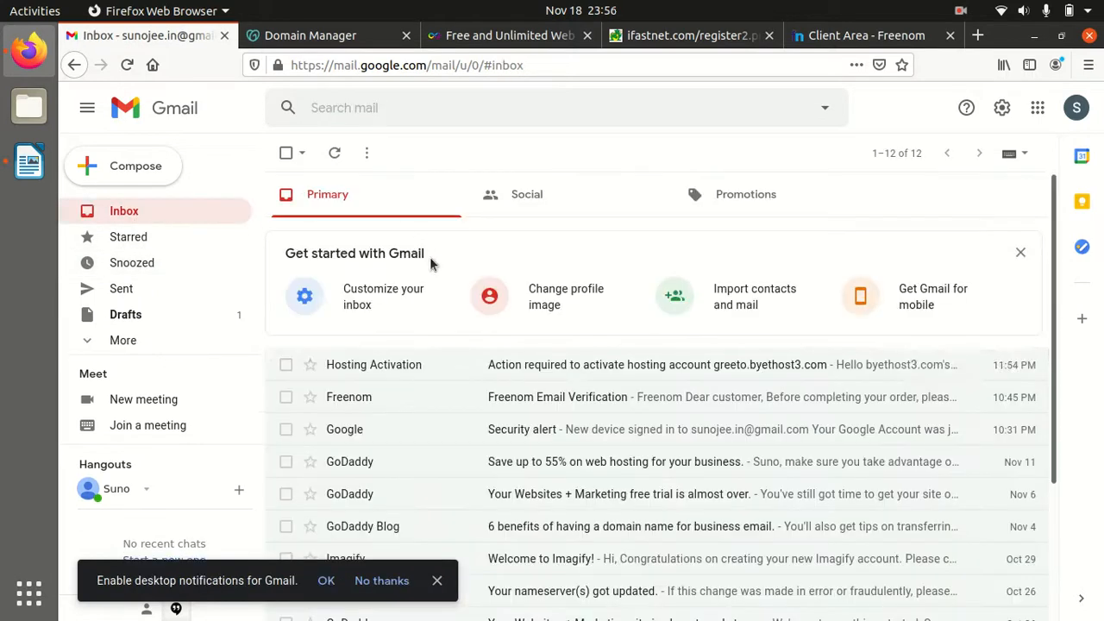
{"action": "left_click", "coordinate": [493, 365]}
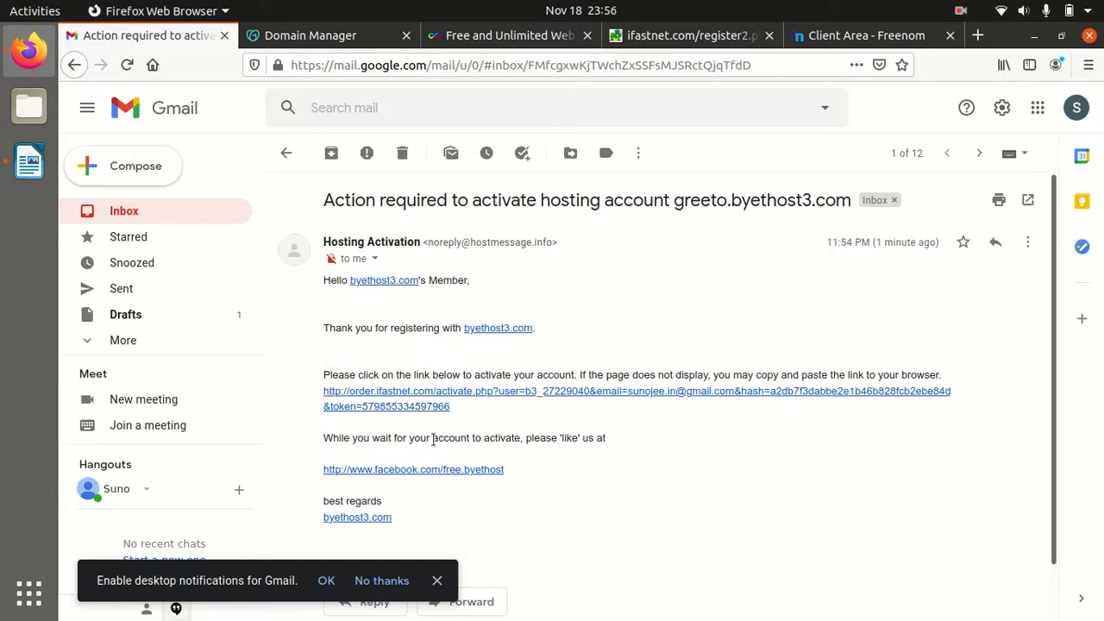
Follow the account activation link in the greeto.byethost3.com activation email
{"action": "left_click", "coordinate": [480, 395]}
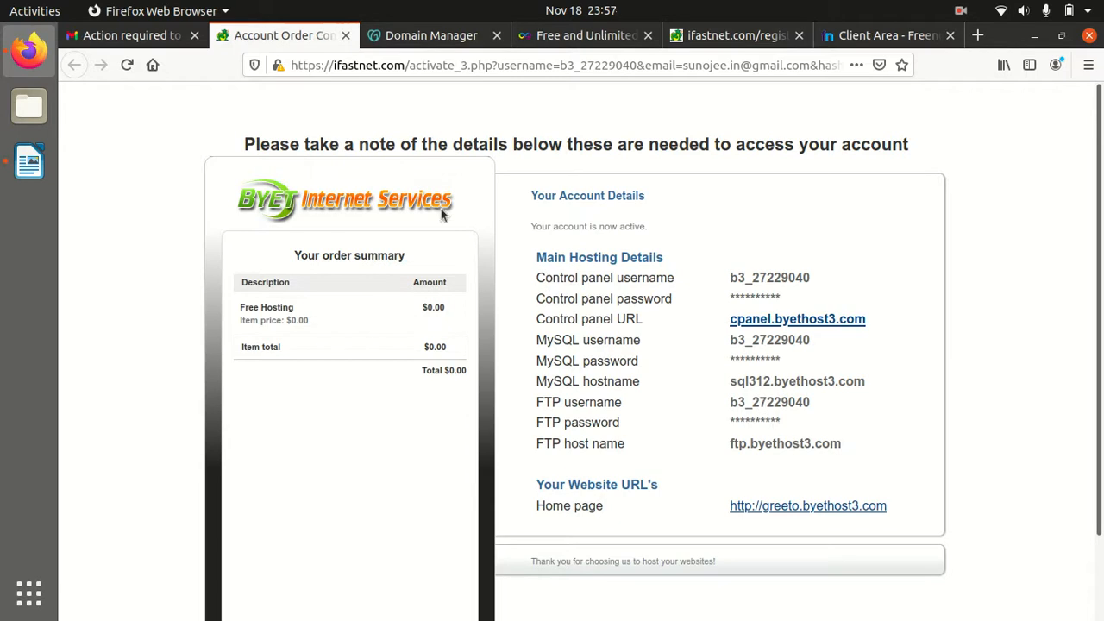
Open the 'Your new byethost3.com hosting account' email from Gmail's Spam folder
{"action": "left_click", "coordinate": [131, 41]}
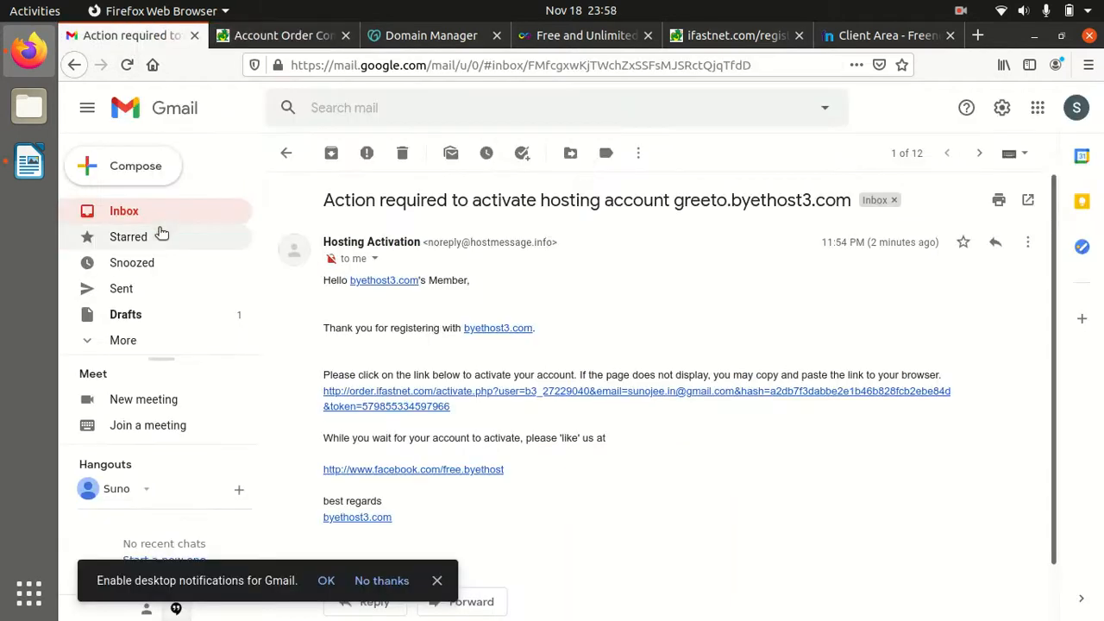
{"action": "left_click", "coordinate": [140, 219]}
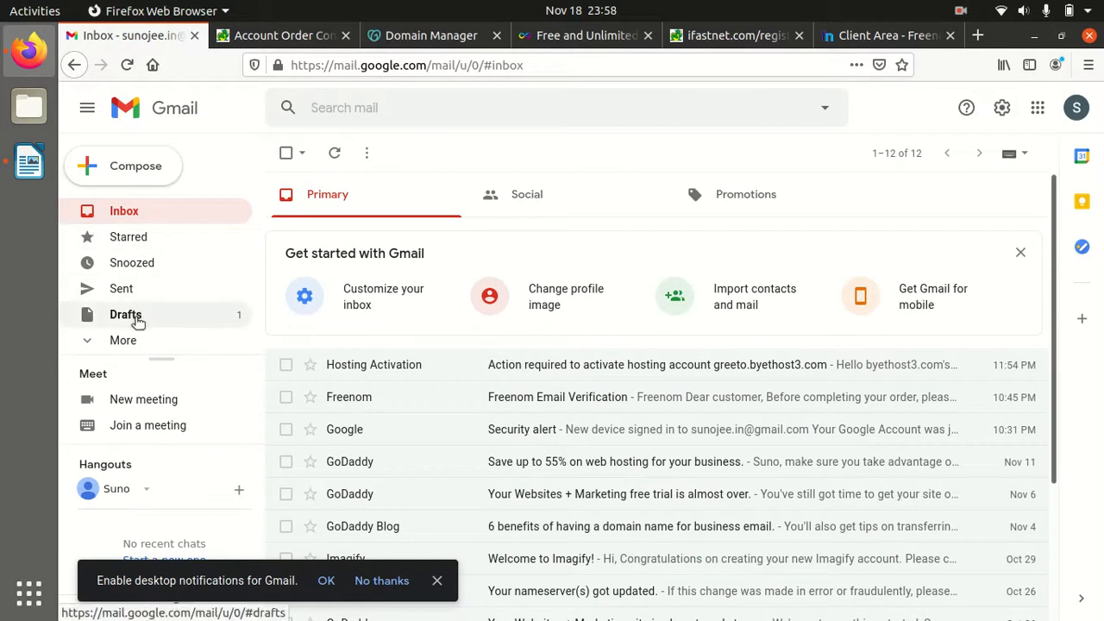
{"action": "left_click", "coordinate": [128, 340]}
{"action": "scroll", "coordinate": [136, 336], "scroll_direction": "down", "scroll_amount": 3}
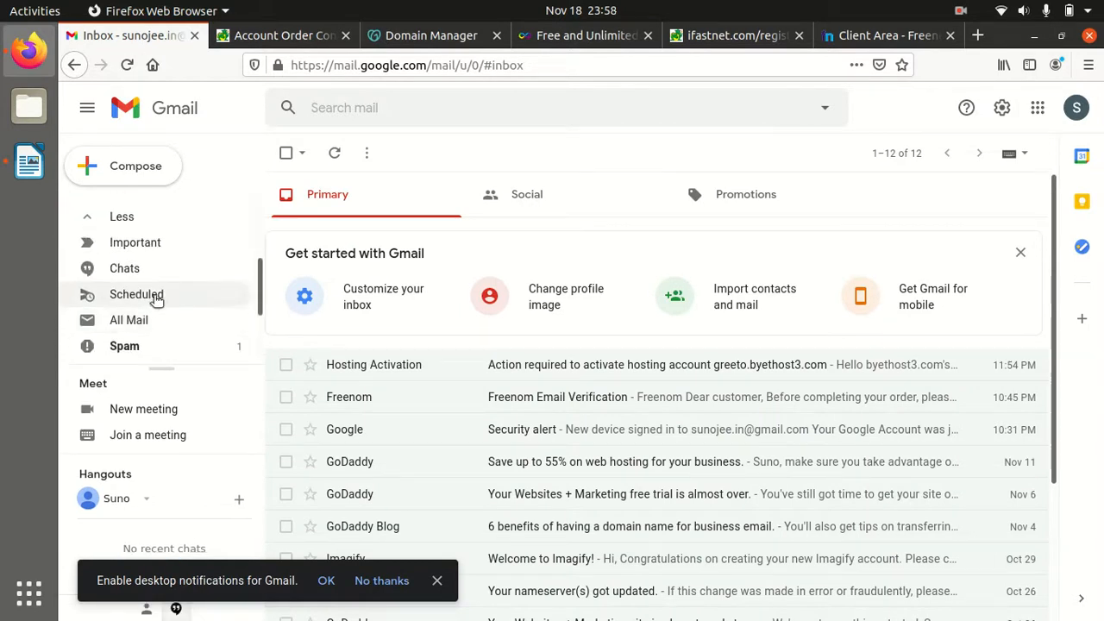
{"action": "left_click", "coordinate": [135, 347]}
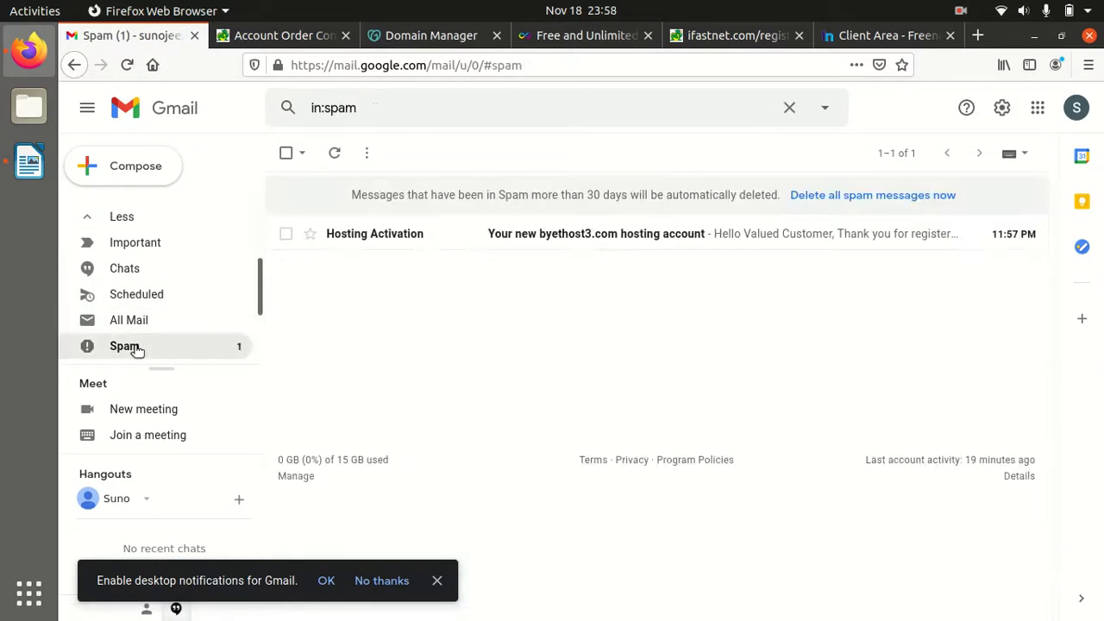
{"action": "left_click", "coordinate": [528, 240]}
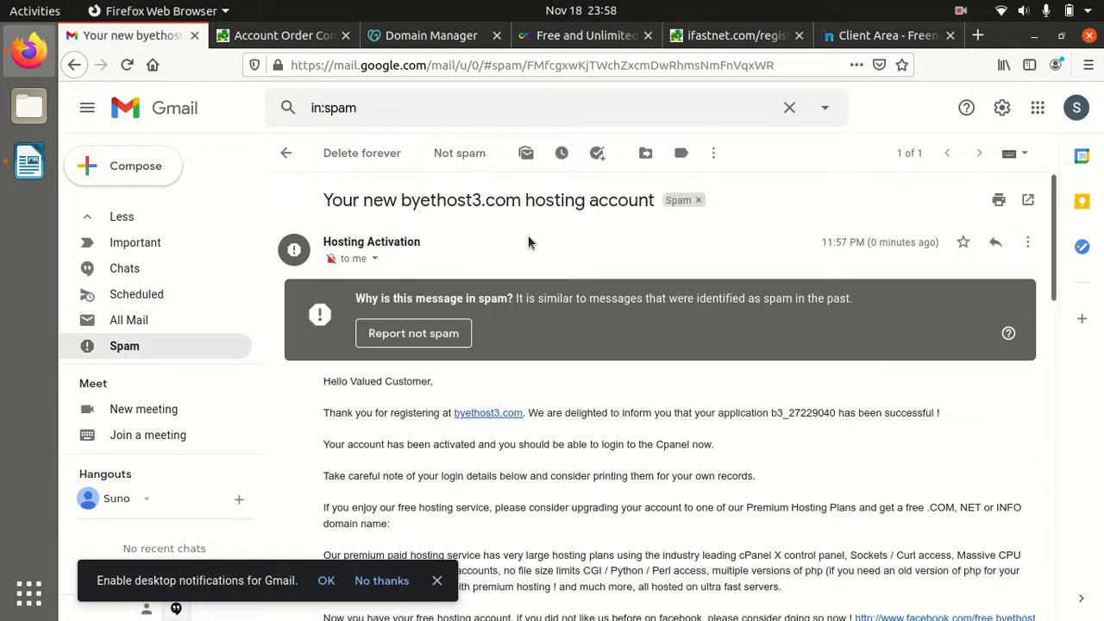
Read through the email's cPanel URL, FTP server ftpupload.net and MySQL login details
{"action": "scroll", "coordinate": [566, 336], "scroll_direction": "down", "scroll_amount": 5}
{"action": "scroll", "coordinate": [565, 336], "scroll_direction": "down", "scroll_amount": 4}
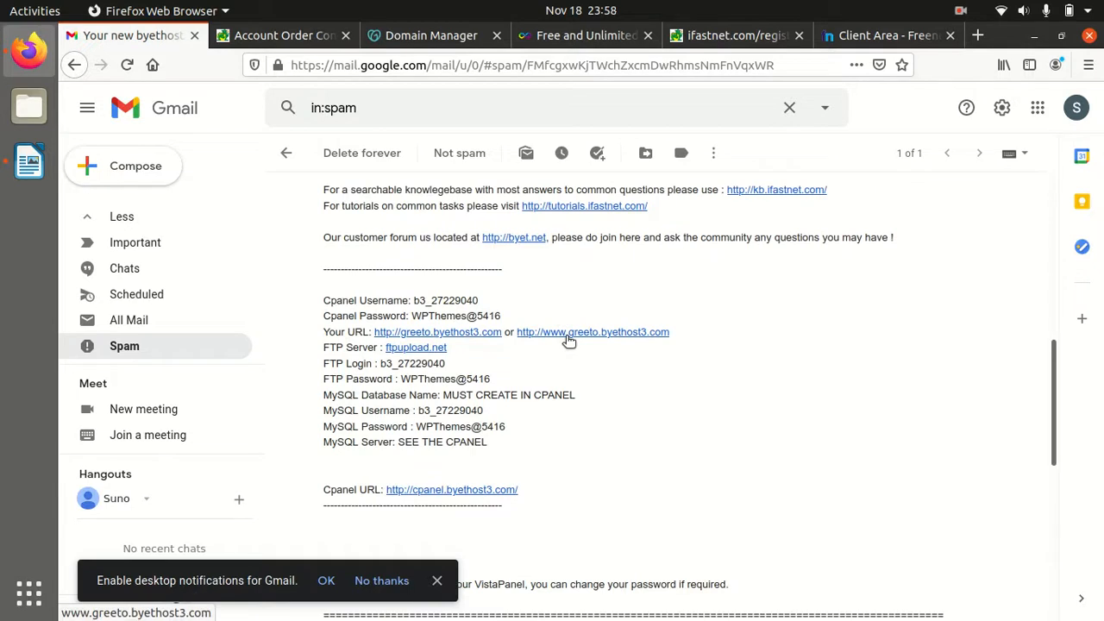
{"action": "scroll", "coordinate": [569, 338], "scroll_direction": "down", "scroll_amount": 6}
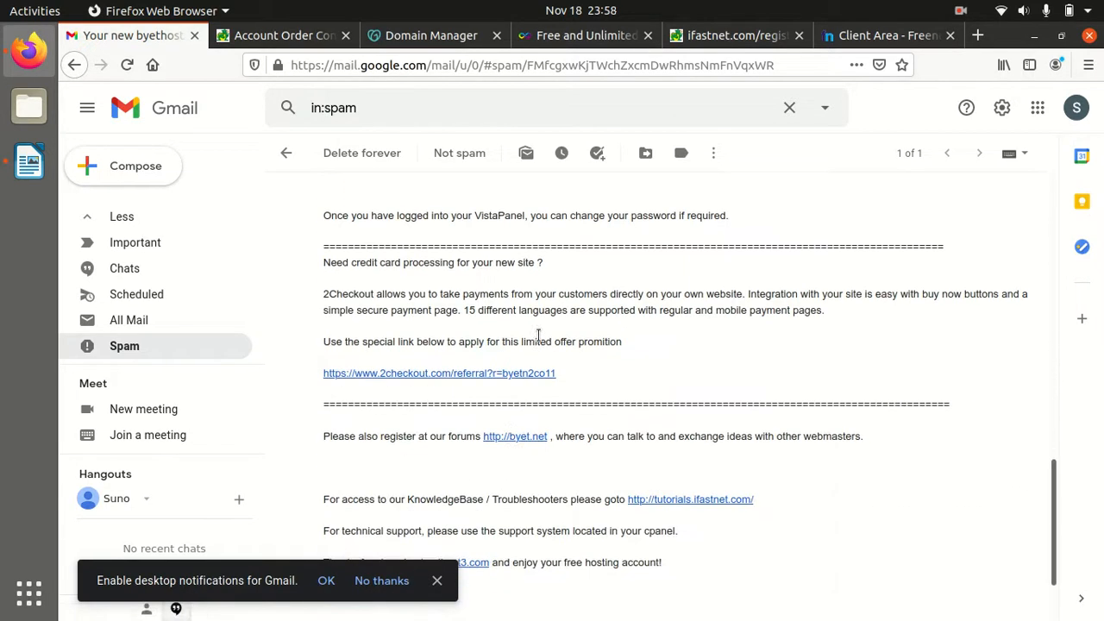
{"action": "scroll", "coordinate": [536, 336], "scroll_direction": "up", "scroll_amount": 1}
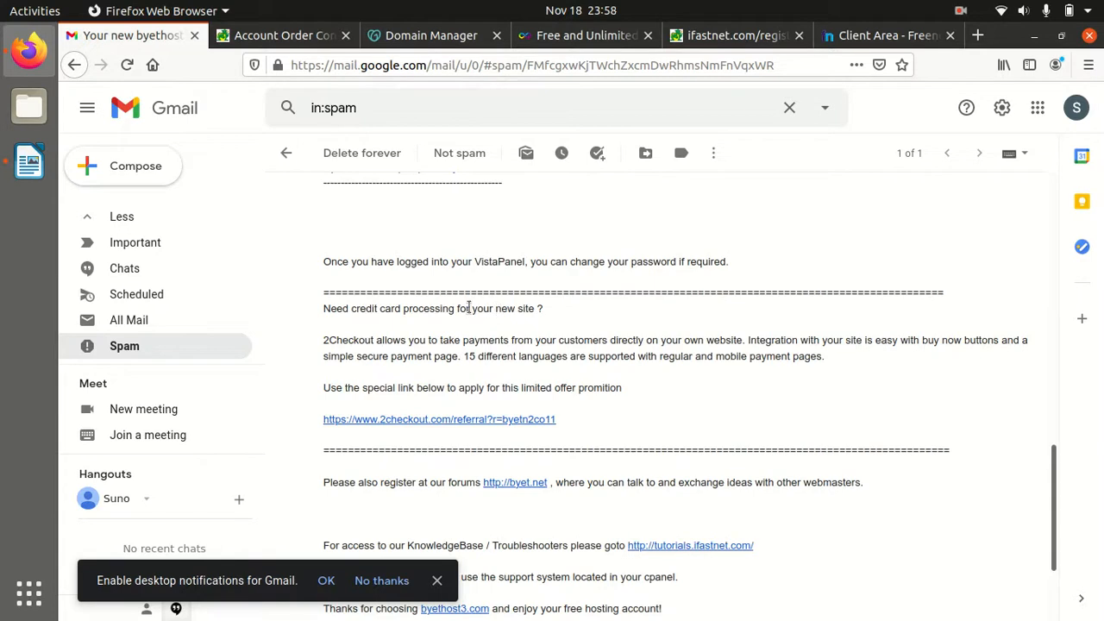
{"action": "scroll", "coordinate": [468, 308], "scroll_direction": "up", "scroll_amount": 1}
{"action": "scroll", "coordinate": [469, 308], "scroll_direction": "down", "scroll_amount": 1}
{"action": "scroll", "coordinate": [468, 308], "scroll_direction": "up", "scroll_amount": 6}
{"action": "scroll", "coordinate": [478, 319], "scroll_direction": "up", "scroll_amount": 5}
{"action": "scroll", "coordinate": [477, 322], "scroll_direction": "down", "scroll_amount": 2}
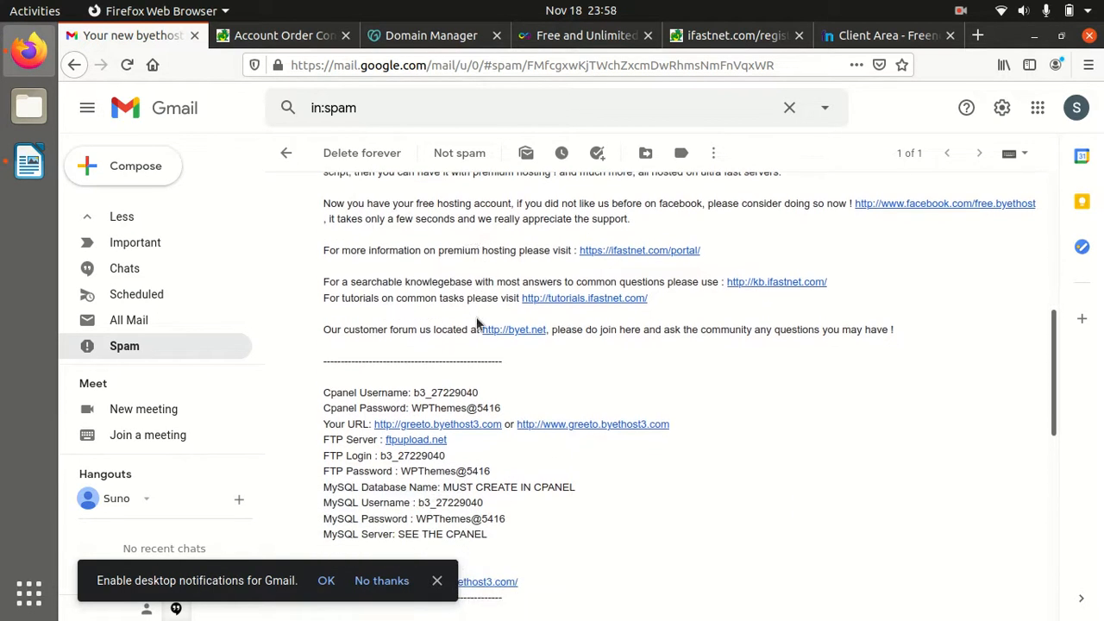
{"action": "scroll", "coordinate": [477, 316], "scroll_direction": "up", "scroll_amount": 2}
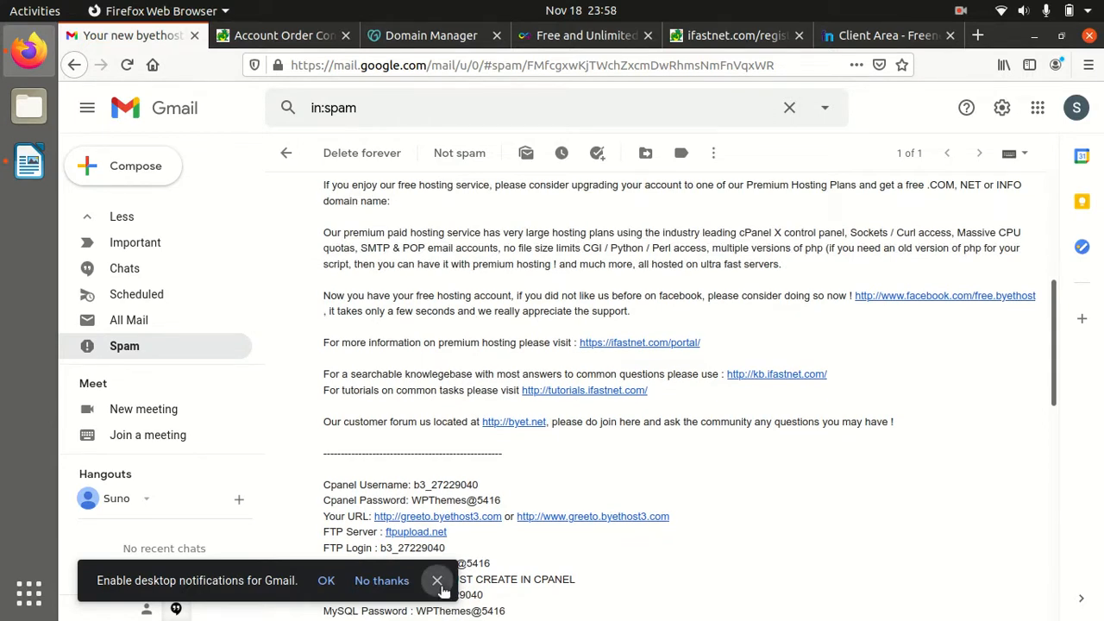
{"action": "scroll", "coordinate": [444, 586], "scroll_direction": "up", "scroll_amount": 2}
{"action": "scroll", "coordinate": [457, 585], "scroll_direction": "down", "scroll_amount": 1}
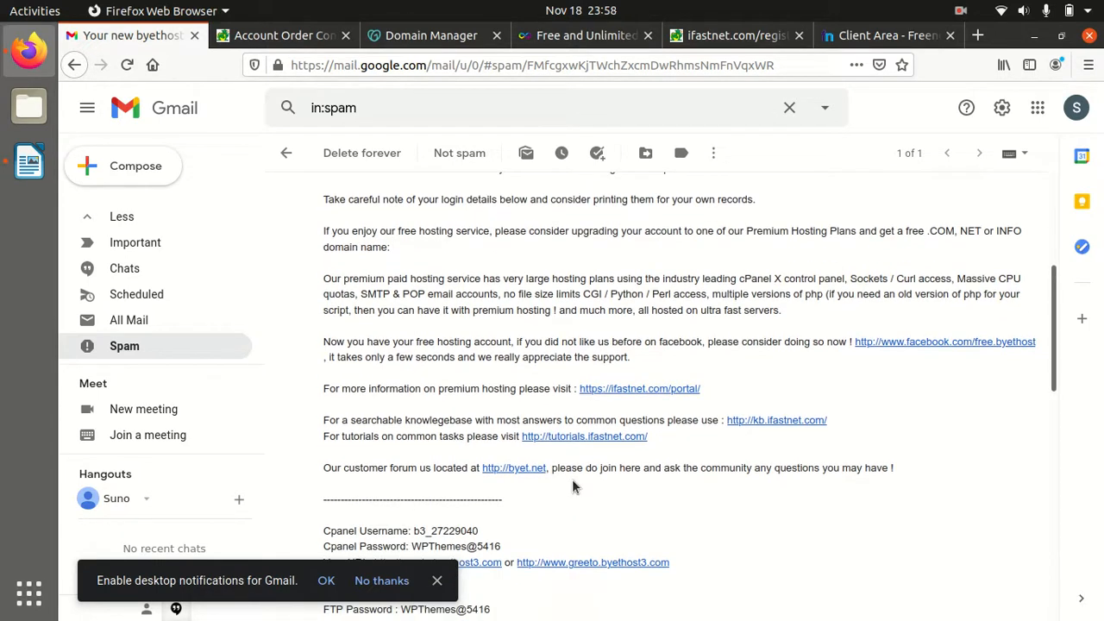
{"action": "scroll", "coordinate": [572, 485], "scroll_direction": "down", "scroll_amount": 4}
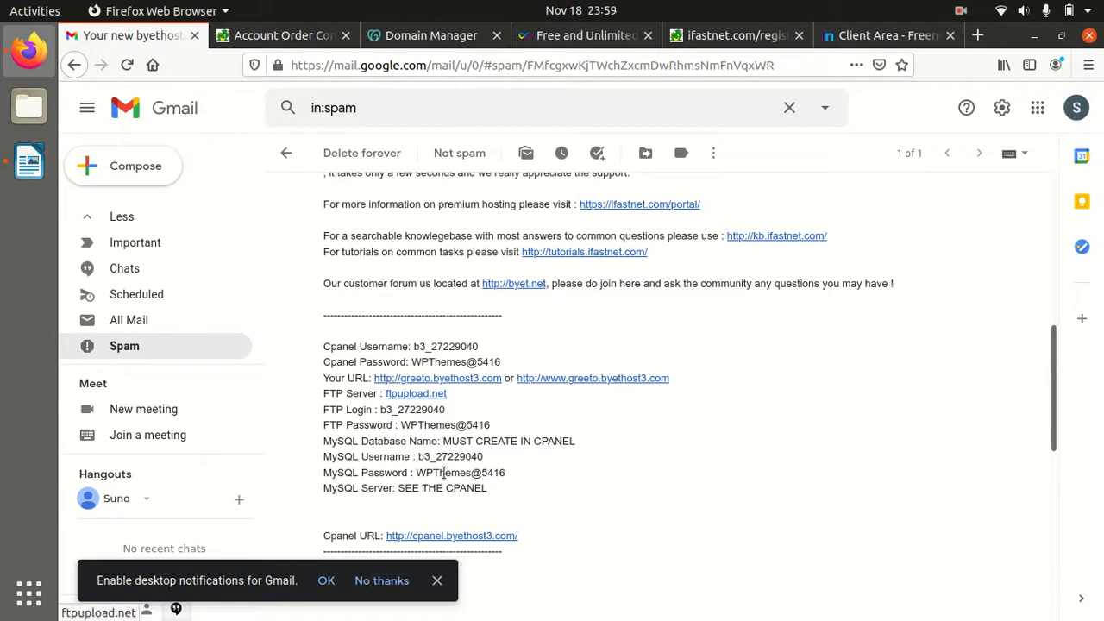
{"action": "scroll", "coordinate": [464, 424], "scroll_direction": "down", "scroll_amount": 3}
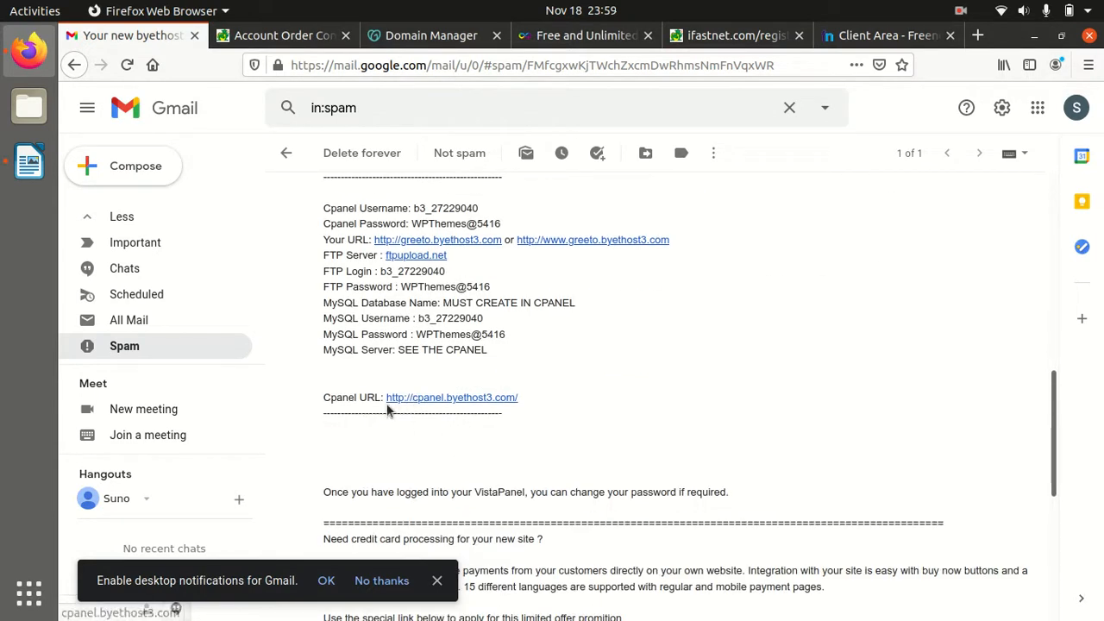
Open the control panel login page and paste the account username from the account details
{"action": "left_click", "coordinate": [265, 36]}
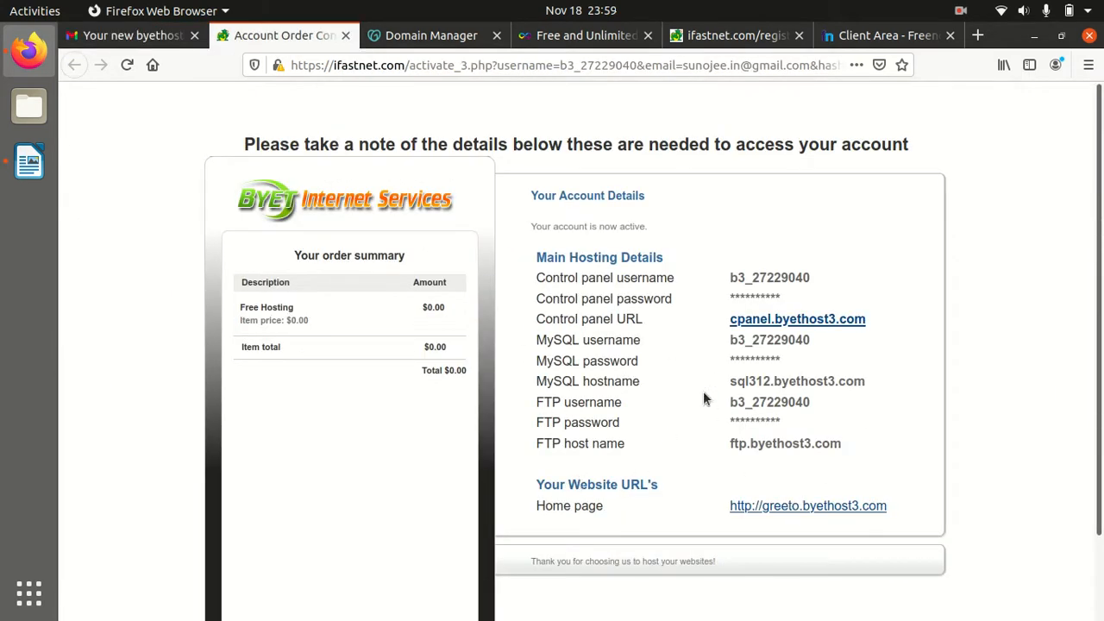
{"action": "left_click", "coordinate": [759, 320]}
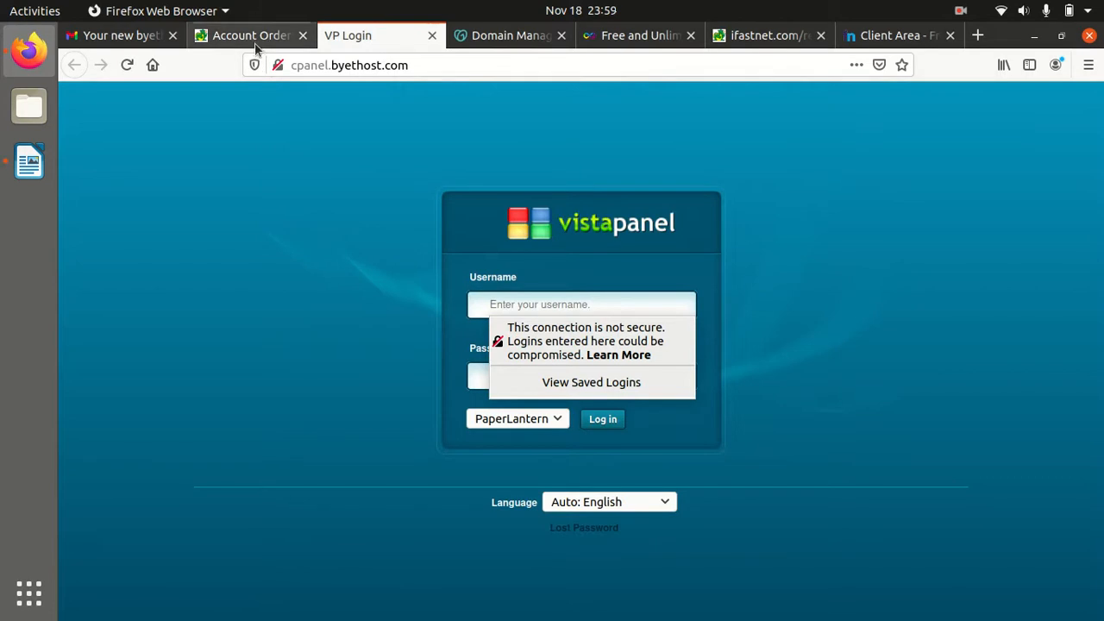
{"action": "left_click", "coordinate": [253, 40]}
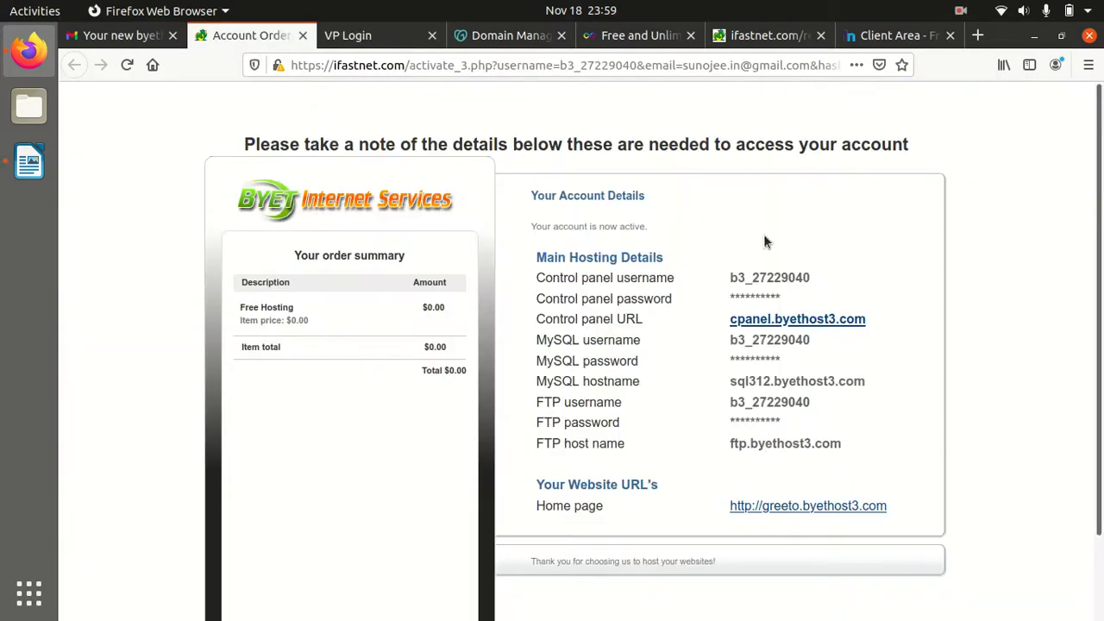
{"action": "left_click_drag", "start_coordinate": [813, 276], "coordinate": [721, 282]}
{"action": "key", "text": "ctrl+c"}
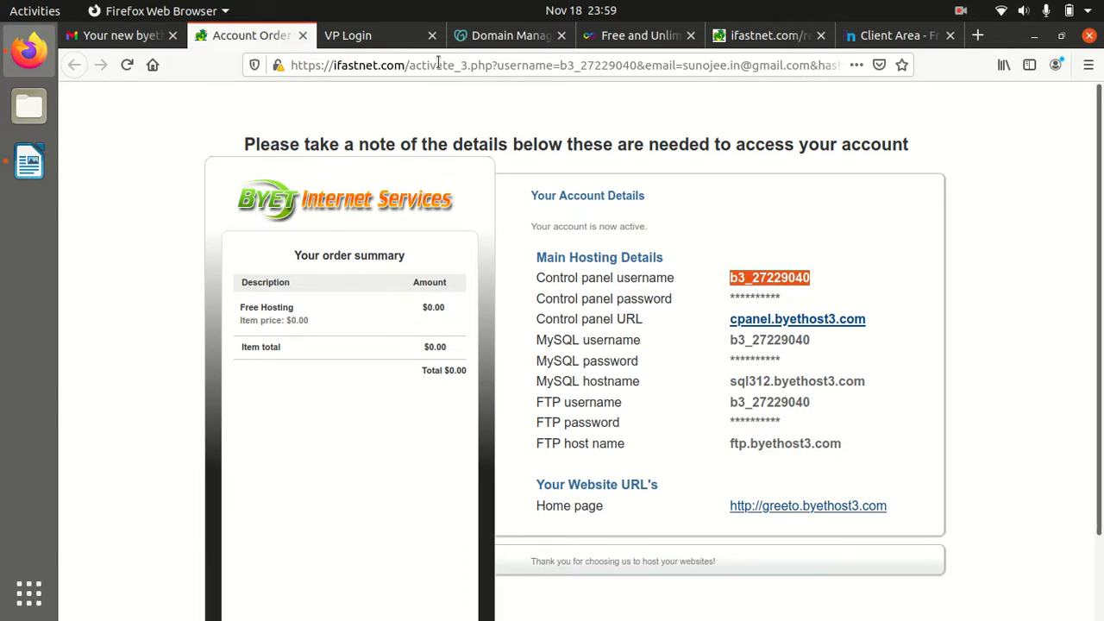
{"action": "left_click", "coordinate": [347, 36]}
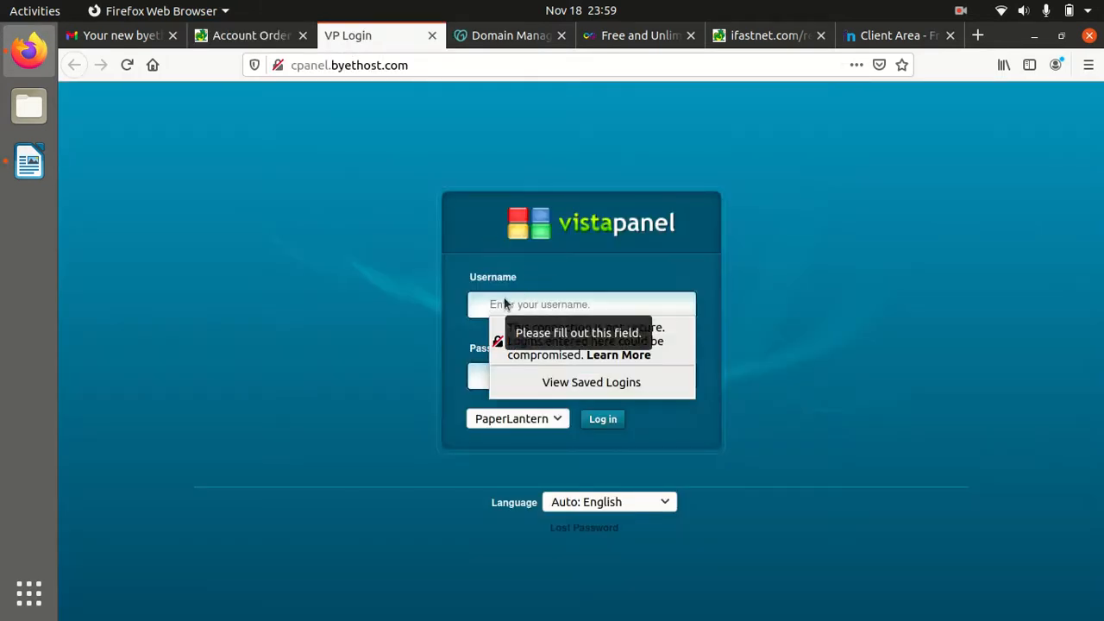
{"action": "key", "text": "ctrl+v"}
Trim leading spaces from the username, enter the account password and submit the login
{"action": "left_click", "coordinate": [515, 303]}
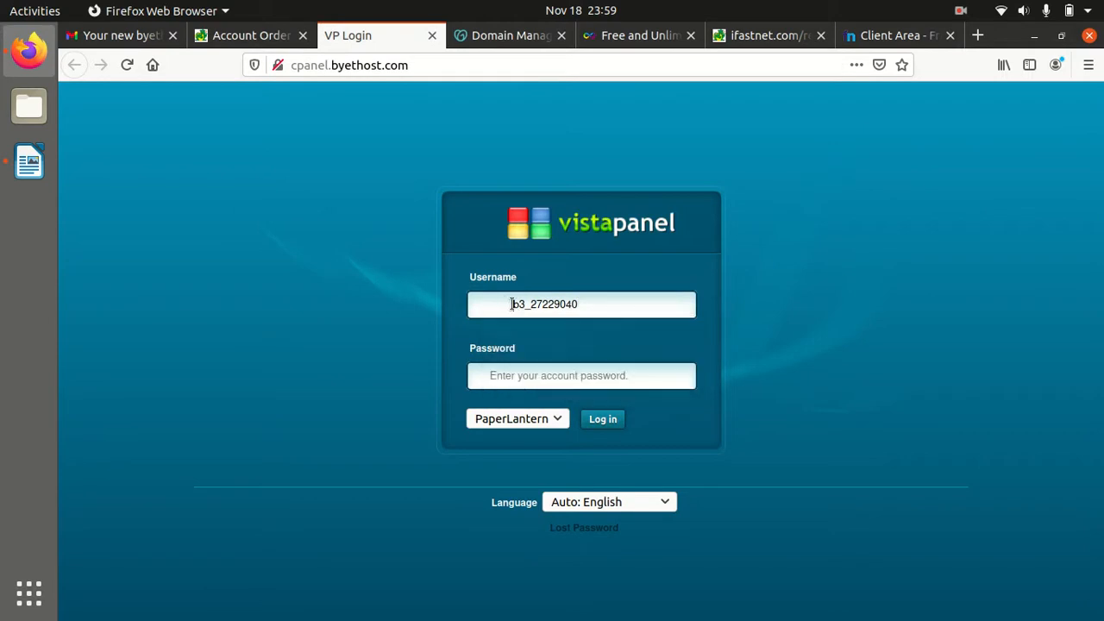
{"action": "key", "text": "BackSpace"}
{"action": "key", "text": "BackSpace"}
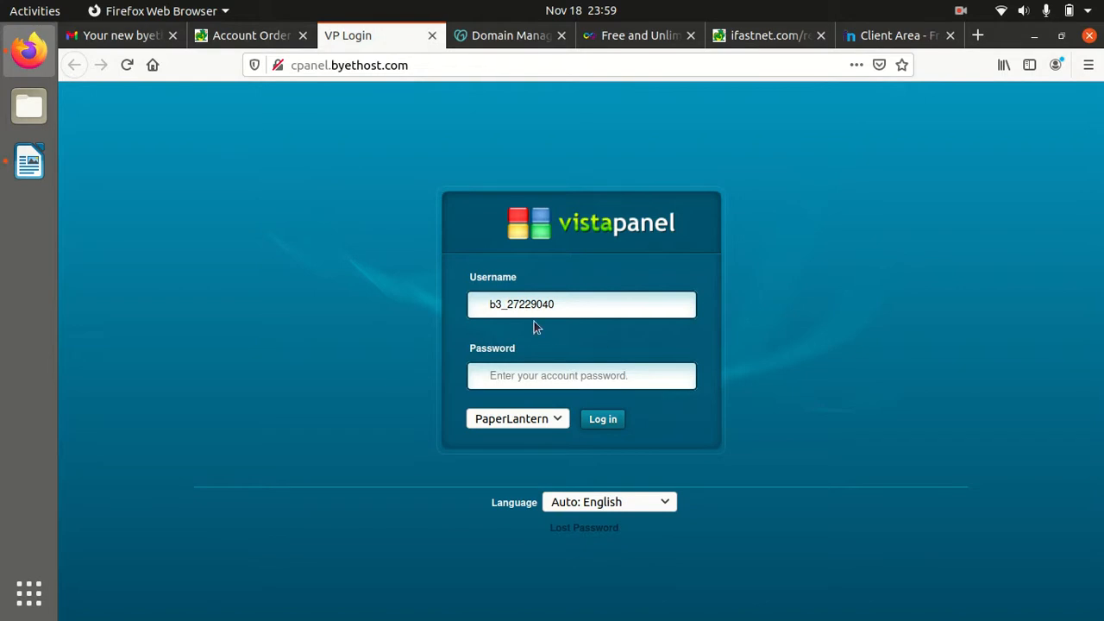
{"action": "left_click", "coordinate": [489, 307]}
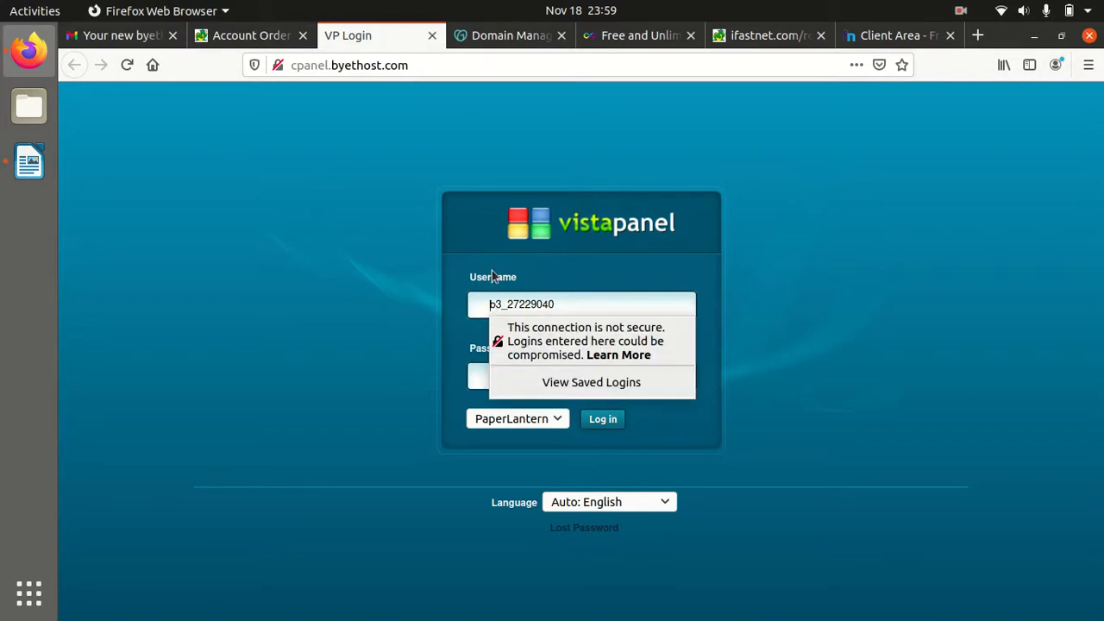
{"action": "left_click", "coordinate": [483, 383]}
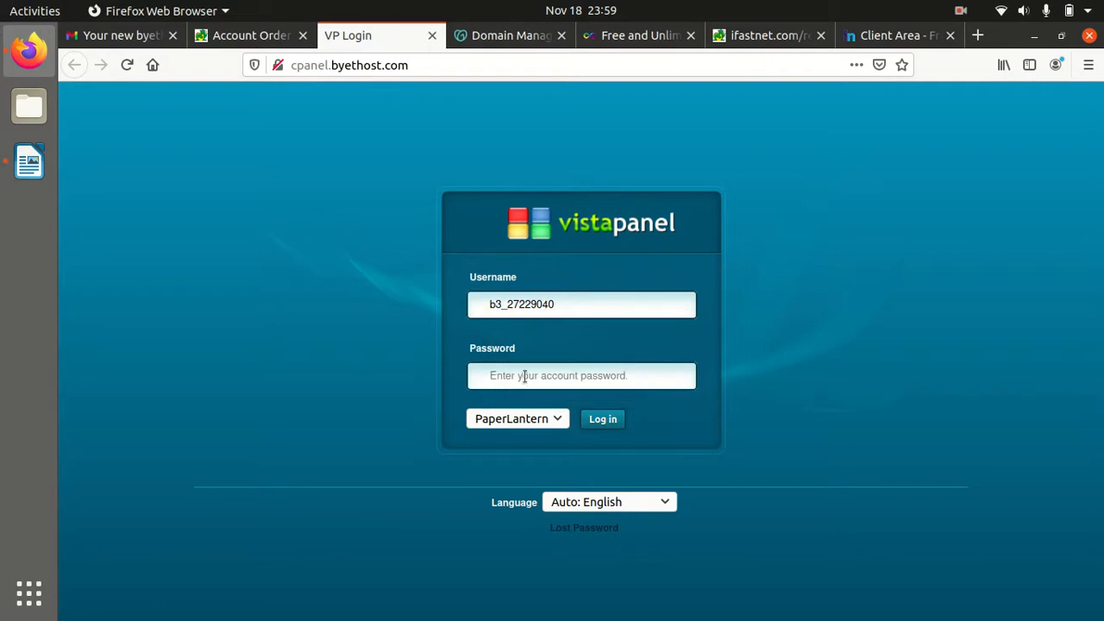
{"action": "left_click", "coordinate": [524, 382]}
{"action": "type", "text": "••"}
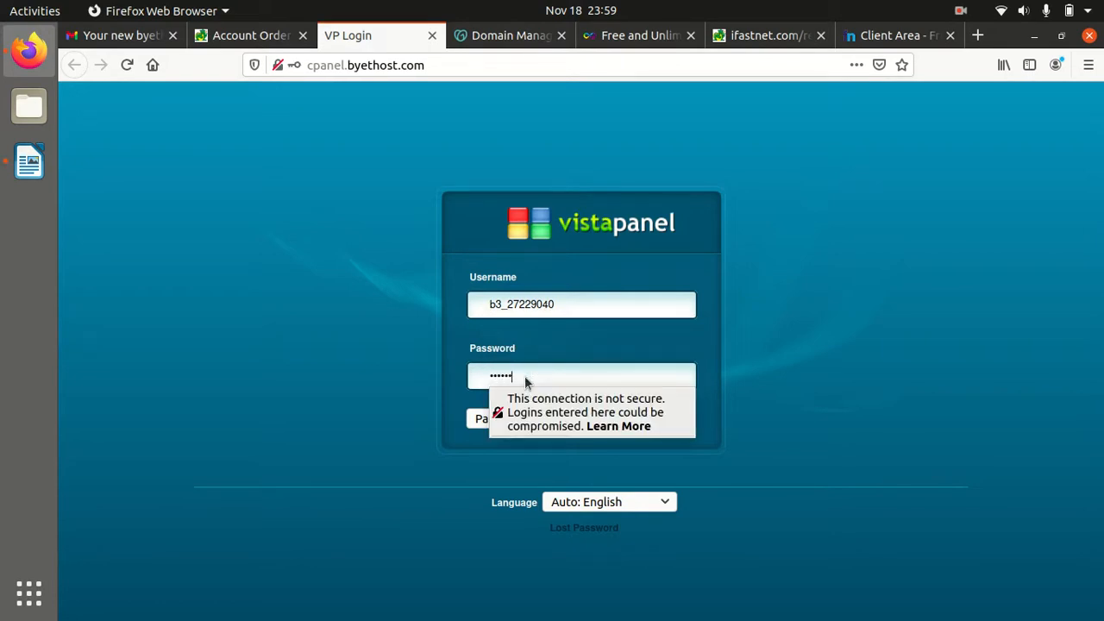
{"action": "key", "text": "BackSpace"}
{"action": "key", "text": "BackSpace"}
{"action": "key", "text": "BackSpace"}
{"action": "type", "text": "•••••••••••••"}
{"action": "left_click", "coordinate": [451, 404]}
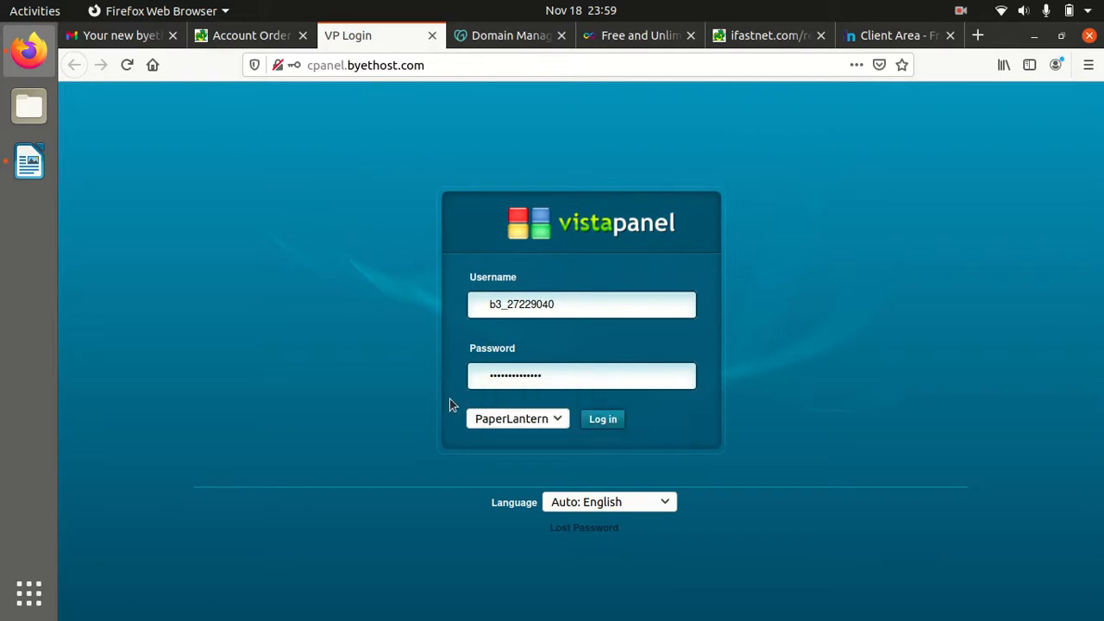
{"action": "left_click", "coordinate": [590, 420]}
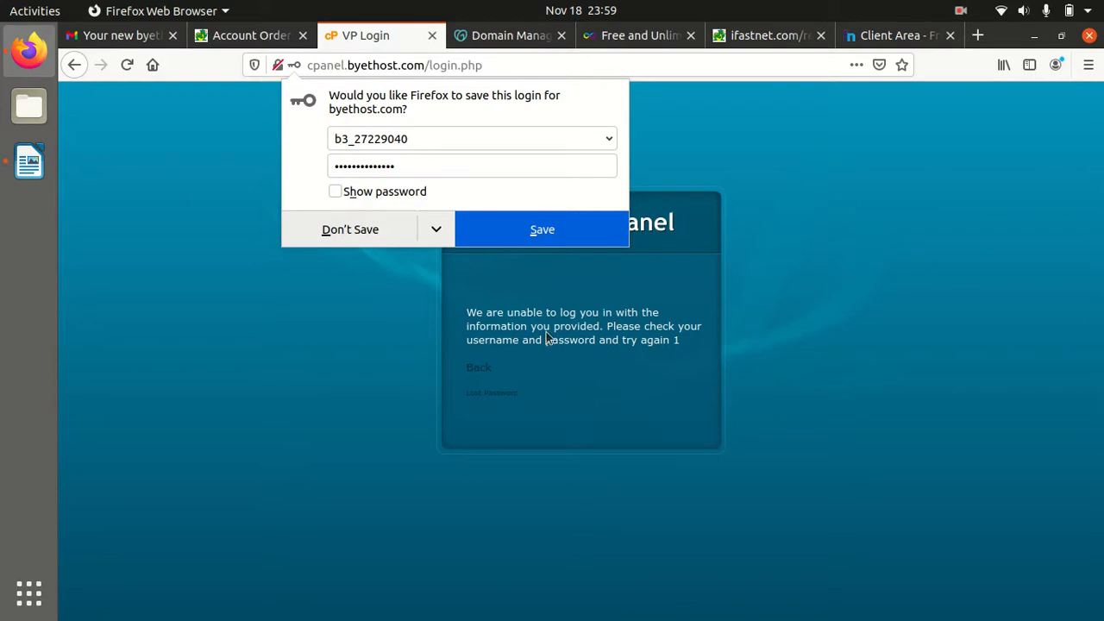
Return to the login form and re-paste the username, trimming extra characters
{"action": "left_click", "coordinate": [486, 373]}
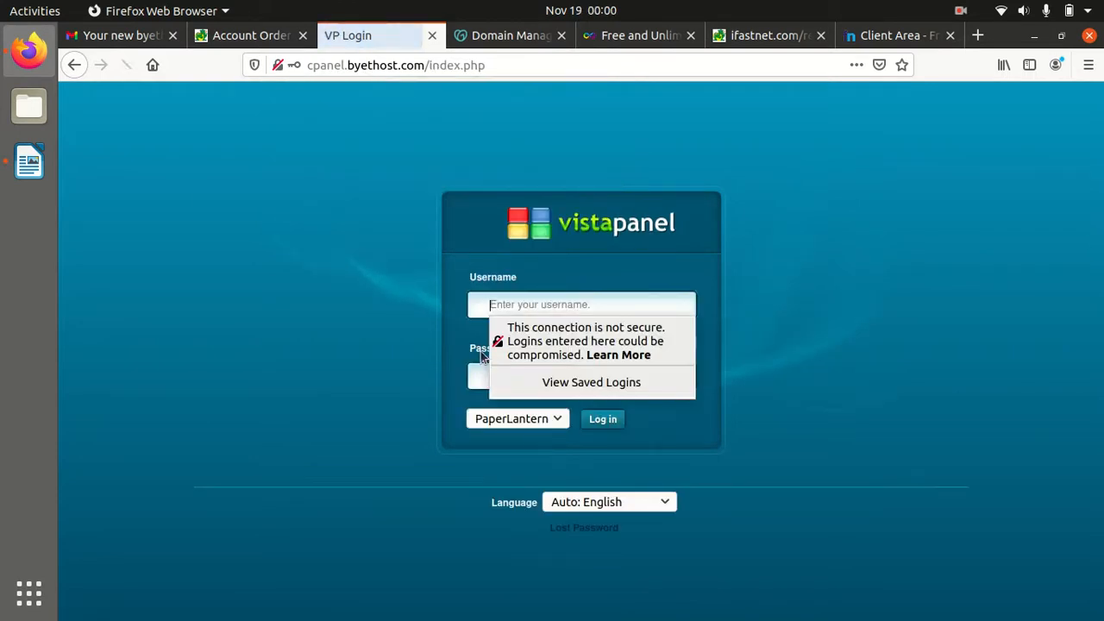
{"action": "left_click", "coordinate": [541, 307]}
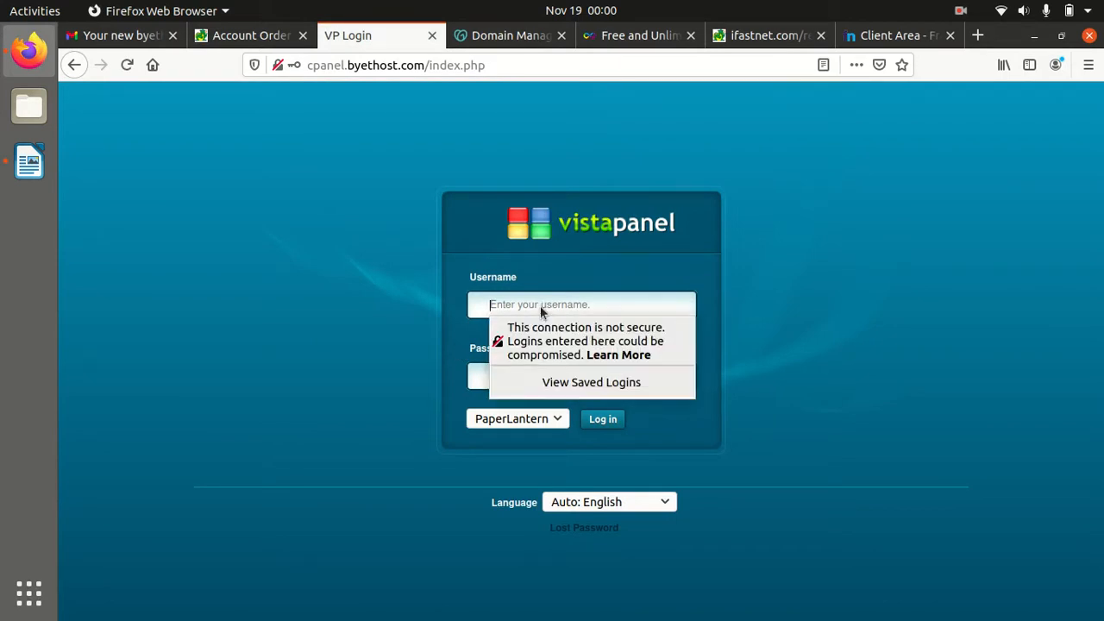
{"action": "key", "text": "ctrl+v"}
{"action": "left_click", "coordinate": [513, 301]}
{"action": "key", "text": "BackSpace"}
{"action": "key", "text": "BackSpace"}
{"action": "left_click", "coordinate": [597, 302]}
{"action": "key", "text": "BackSpace"}
{"action": "left_click", "coordinate": [252, 39]}
Copy the correct username from the account details and paste it over the wrong one
{"action": "left_click", "coordinate": [815, 283]}
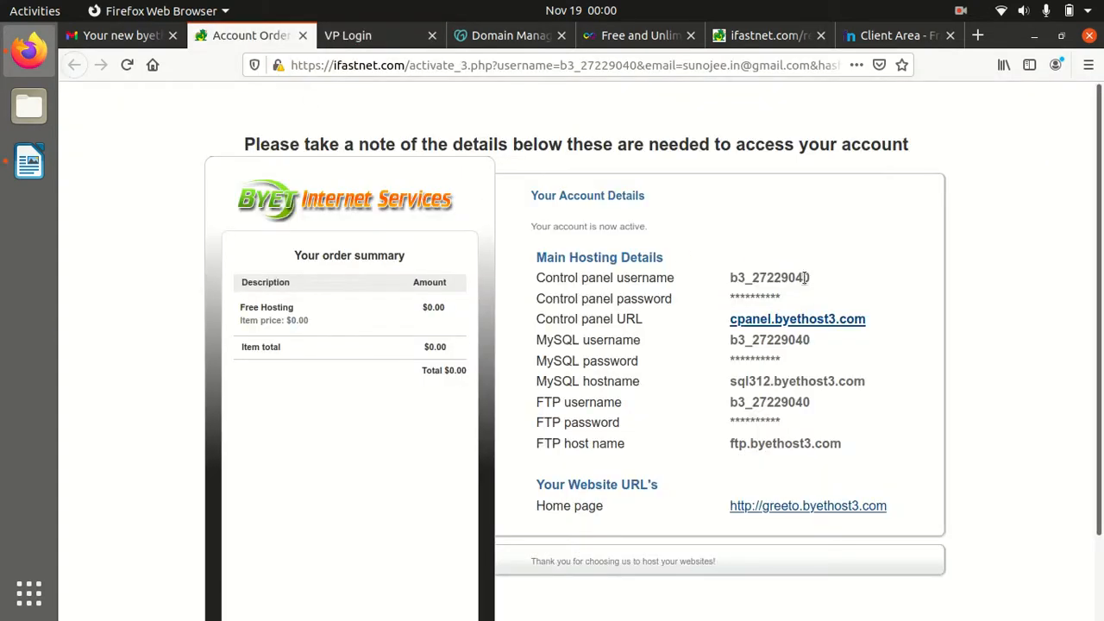
{"action": "left_click_drag", "start_coordinate": [812, 283], "coordinate": [730, 284]}
{"action": "key", "text": "ctrl+c"}
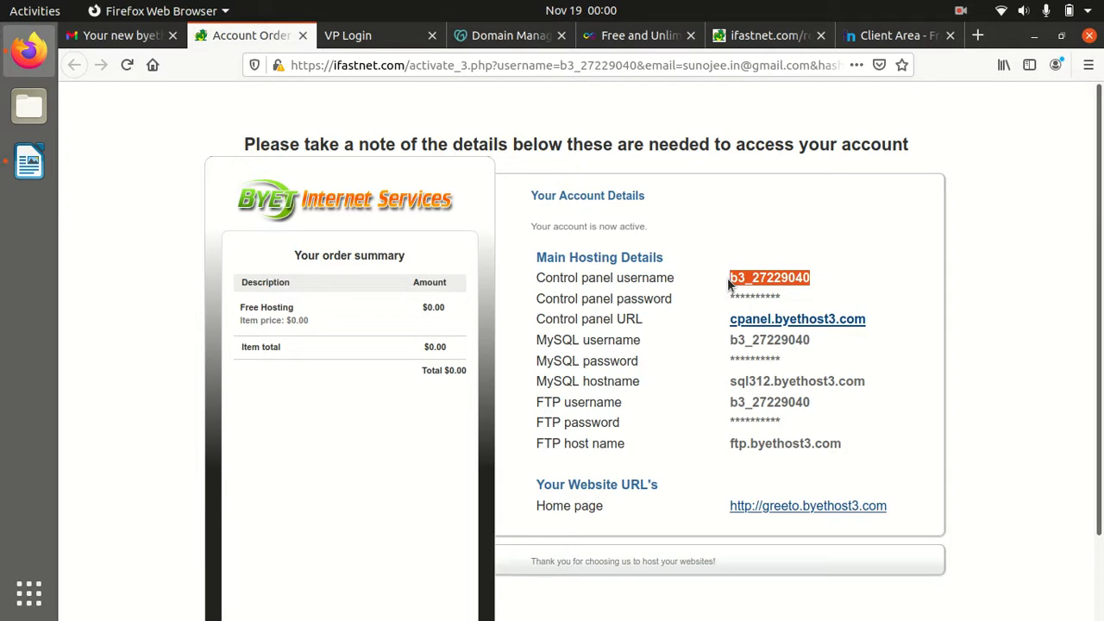
{"action": "left_click", "coordinate": [361, 41]}
{"action": "left_click", "coordinate": [552, 303]}
{"action": "left_click", "coordinate": [559, 302]}
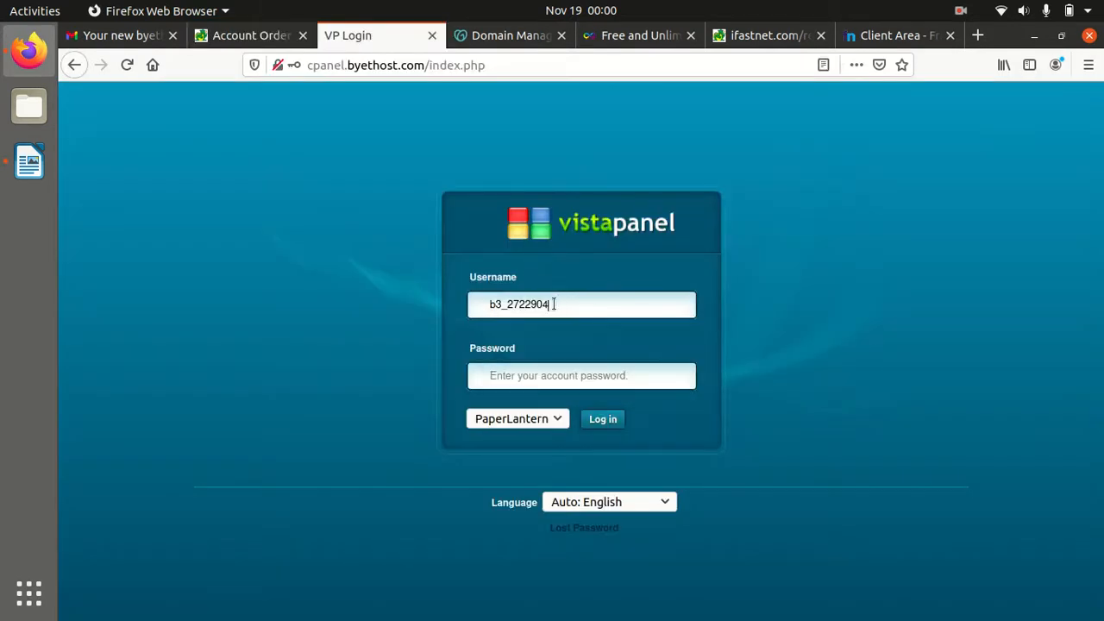
{"action": "left_click_drag", "start_coordinate": [559, 303], "coordinate": [457, 305]}
{"action": "key", "text": "ctrl+v"}
Enter the account password and log in to VistaPanel
{"action": "left_click", "coordinate": [498, 303]}
{"action": "left_click", "coordinate": [527, 302]}
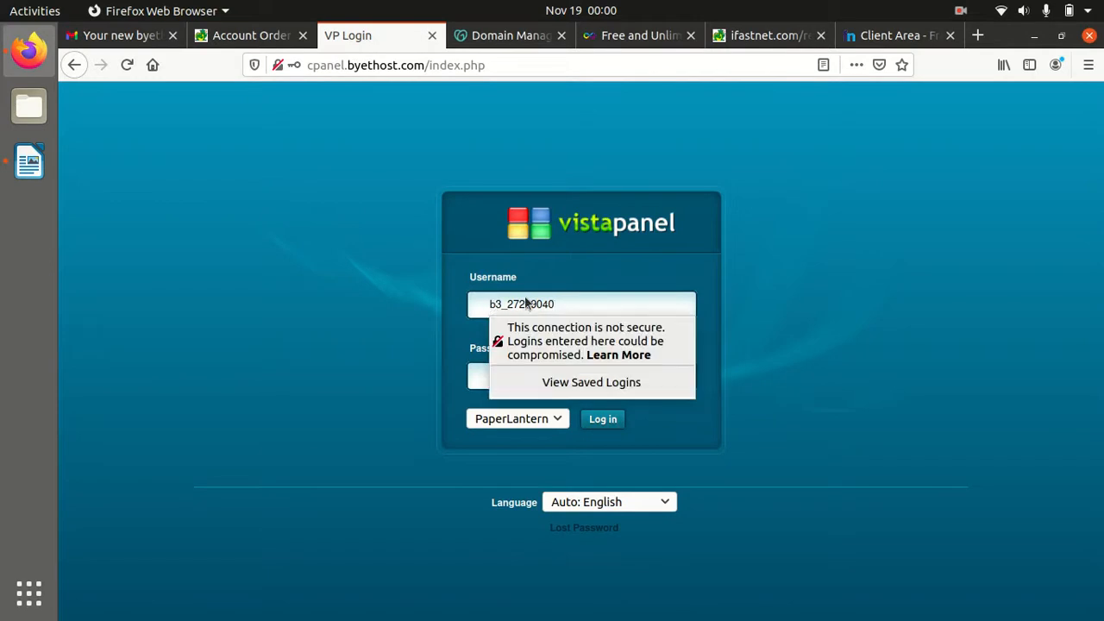
{"action": "left_click", "coordinate": [479, 380]}
{"action": "left_click", "coordinate": [509, 377]}
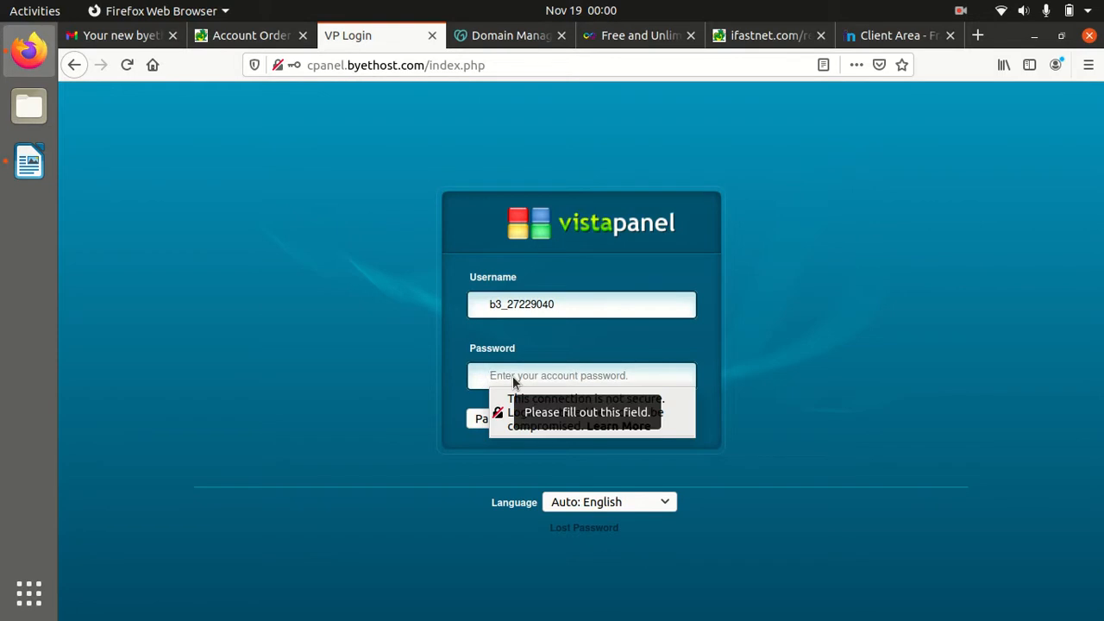
{"action": "type", "text": "pa••••••"}
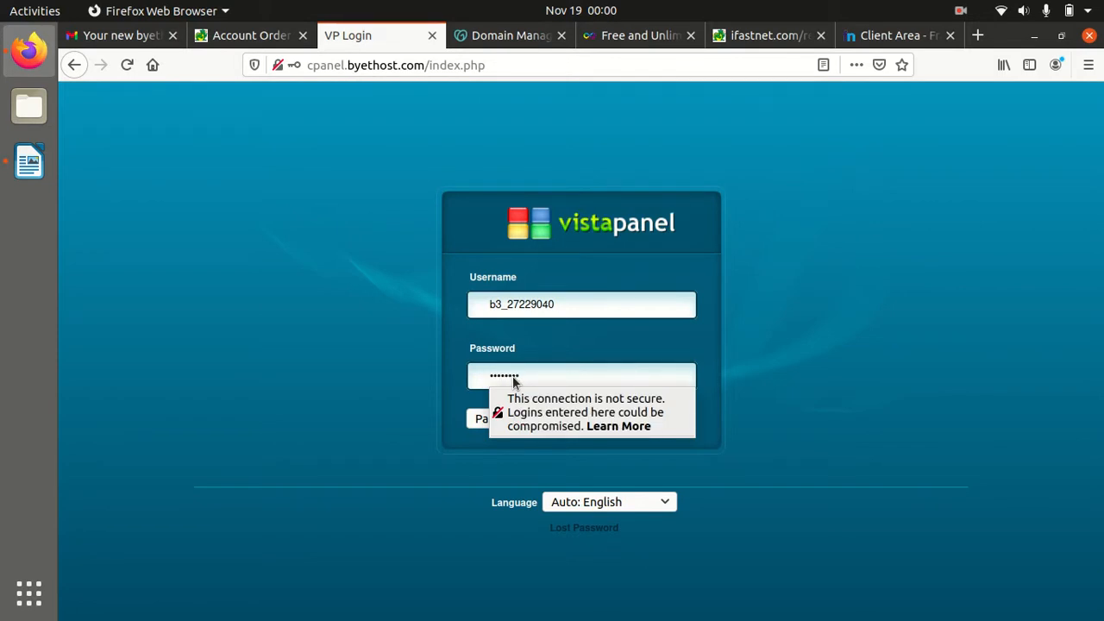
{"action": "type", "text": "••••"}
{"action": "left_click", "coordinate": [593, 422]}
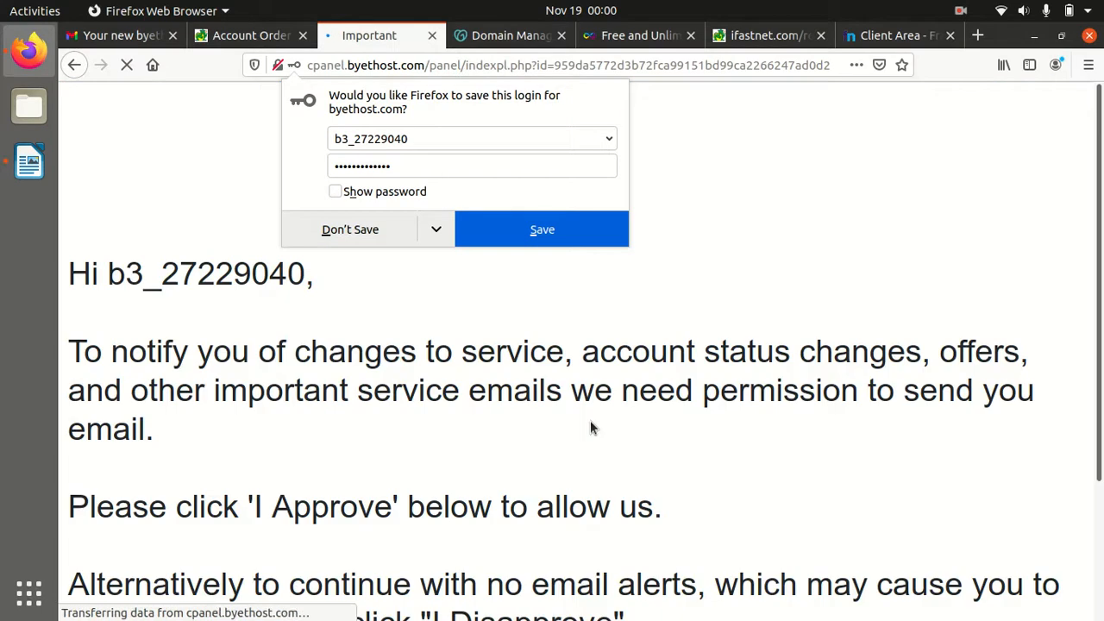
Decline saving the login in Firefox and approve receiving VistaPanel service emails
{"action": "left_click", "coordinate": [345, 234]}
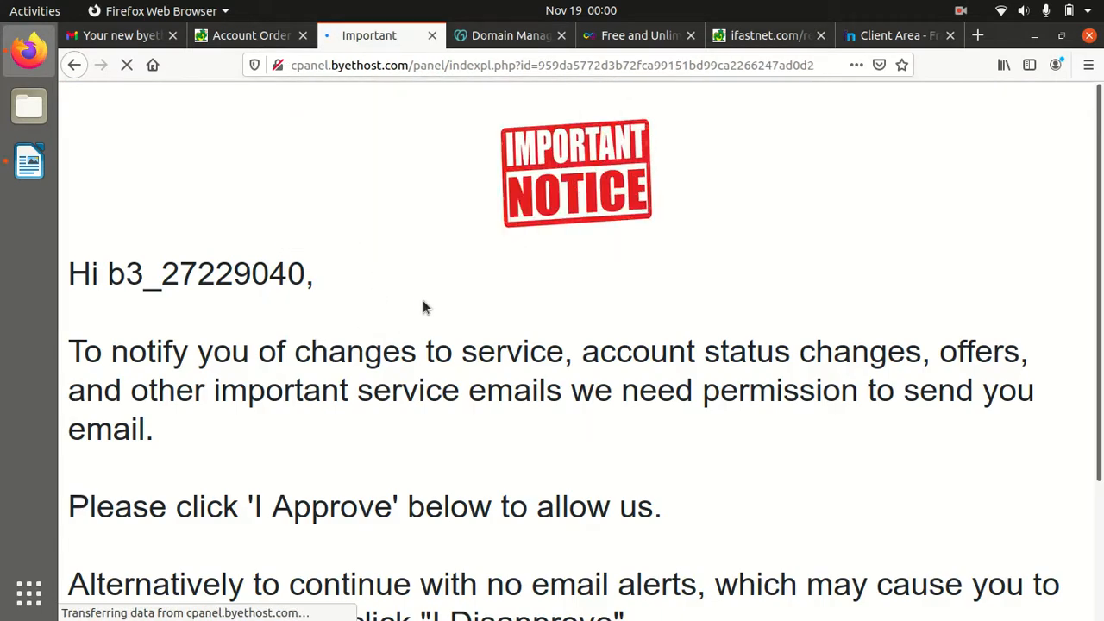
{"action": "scroll", "coordinate": [420, 304], "scroll_direction": "down", "scroll_amount": 3}
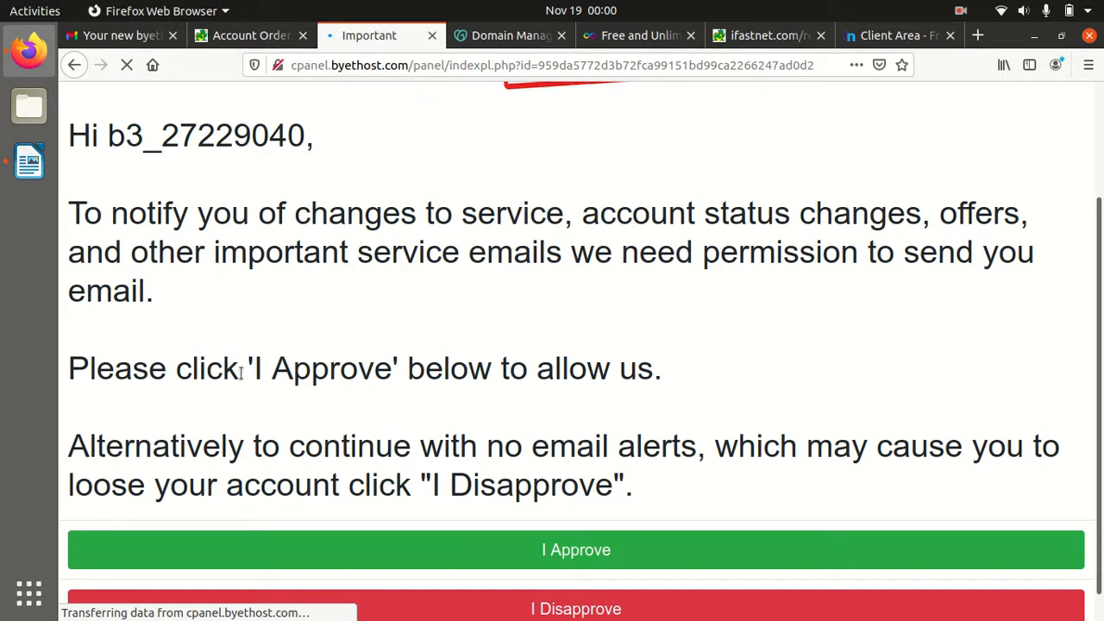
{"action": "scroll", "coordinate": [446, 317], "scroll_direction": "down", "scroll_amount": 1}
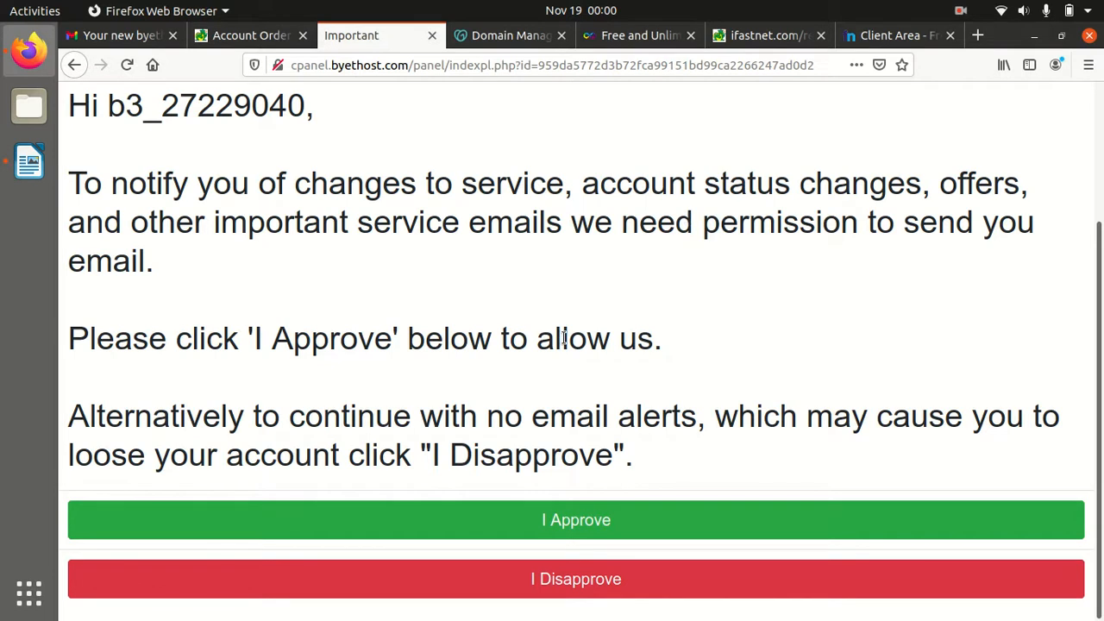
{"action": "left_click", "coordinate": [555, 521]}
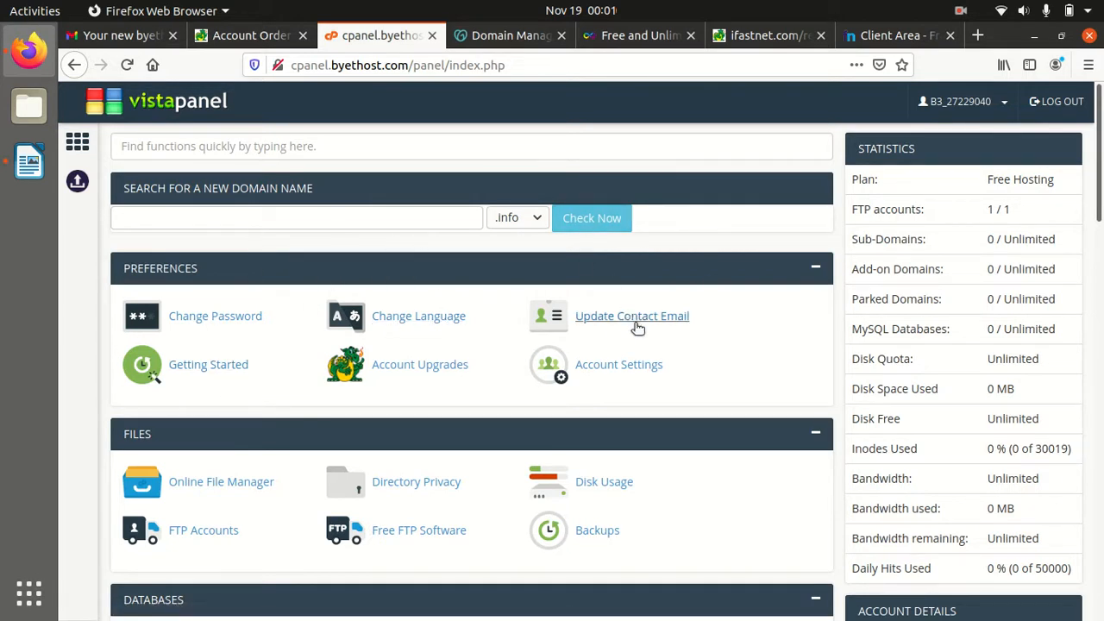
{"action": "scroll", "coordinate": [635, 323], "scroll_direction": "down", "scroll_amount": 5}
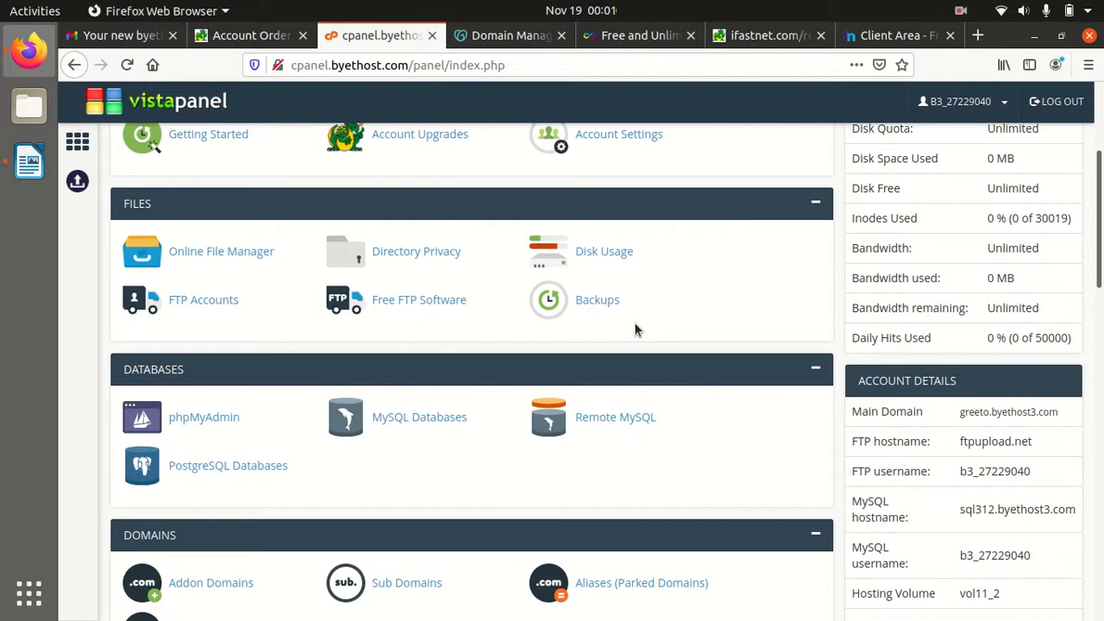
{"action": "scroll", "coordinate": [634, 322], "scroll_direction": "up", "scroll_amount": 5}
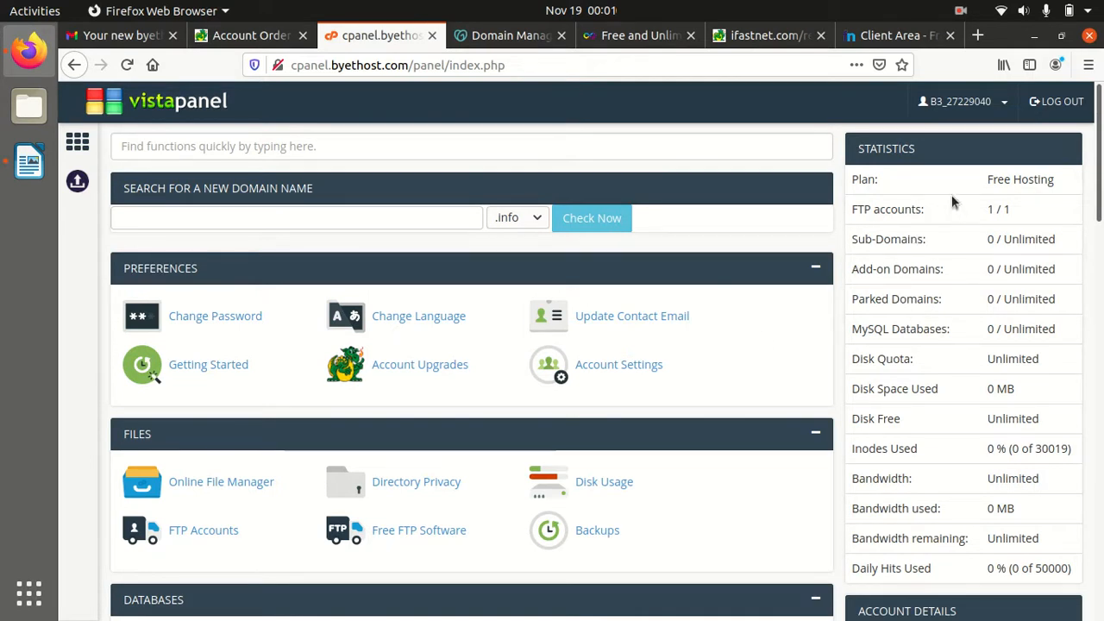
{"action": "left_click_drag", "start_coordinate": [986, 180], "coordinate": [1032, 182]}
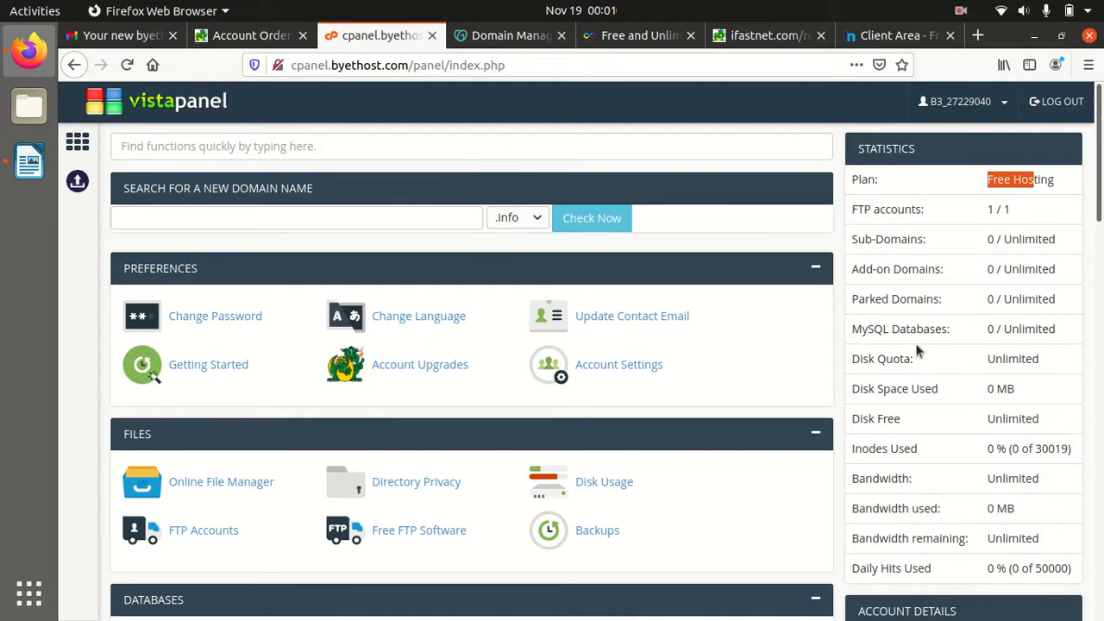
{"action": "scroll", "coordinate": [897, 320], "scroll_direction": "down", "scroll_amount": 1}
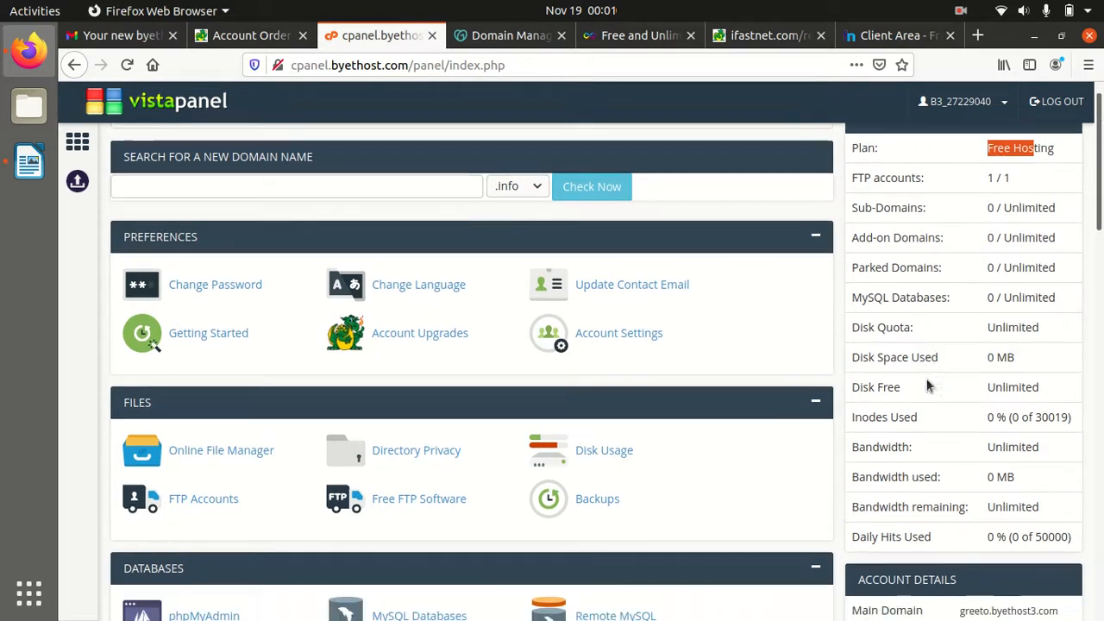
{"action": "left_click_drag", "start_coordinate": [988, 314], "coordinate": [1044, 320]}
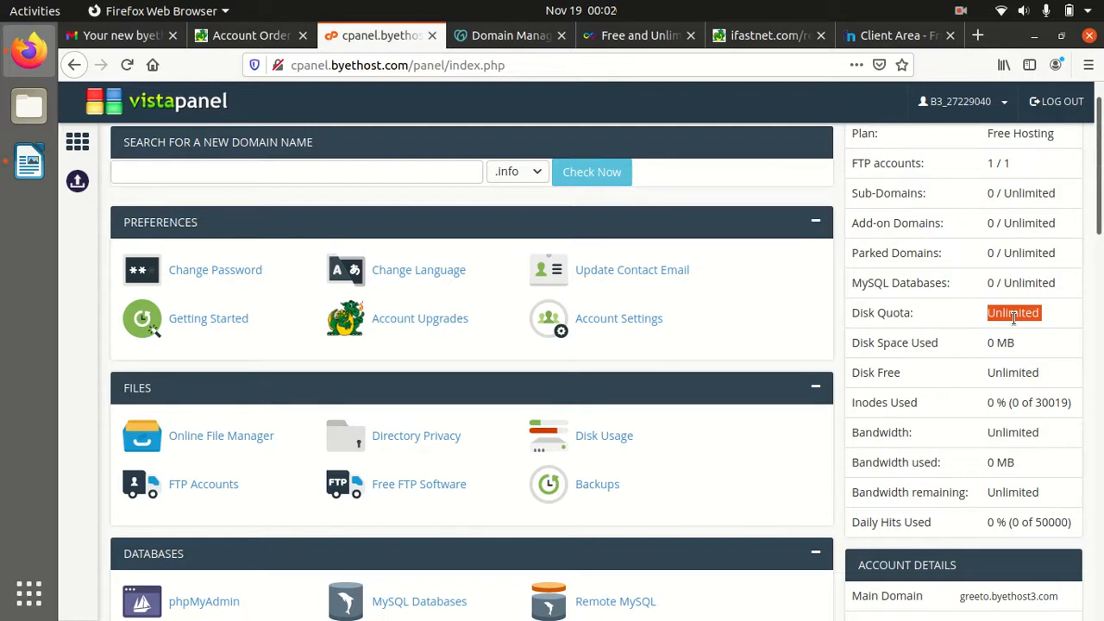
{"action": "left_click", "coordinate": [1048, 314]}
{"action": "left_click_drag", "start_coordinate": [1046, 311], "coordinate": [984, 314]}
{"action": "left_click_drag", "start_coordinate": [1027, 341], "coordinate": [987, 342]}
{"action": "double_click", "coordinate": [1034, 374]}
{"action": "scroll", "coordinate": [936, 410], "scroll_direction": "down", "scroll_amount": 1}
{"action": "scroll", "coordinate": [936, 403], "scroll_direction": "down", "scroll_amount": 3}
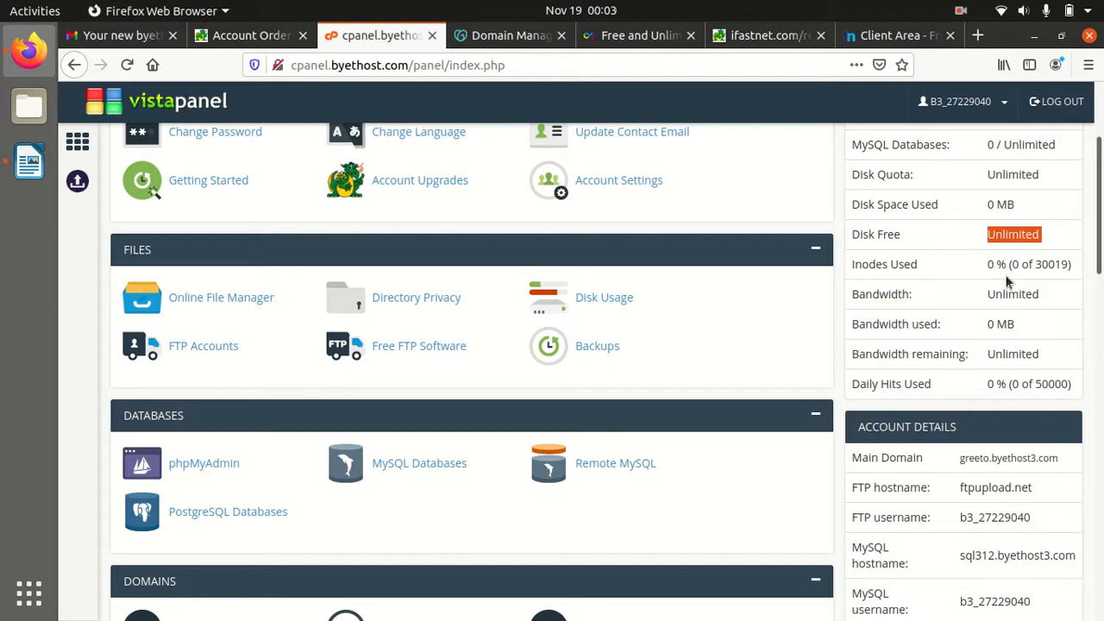
{"action": "left_click_drag", "start_coordinate": [1036, 266], "coordinate": [1070, 266]}
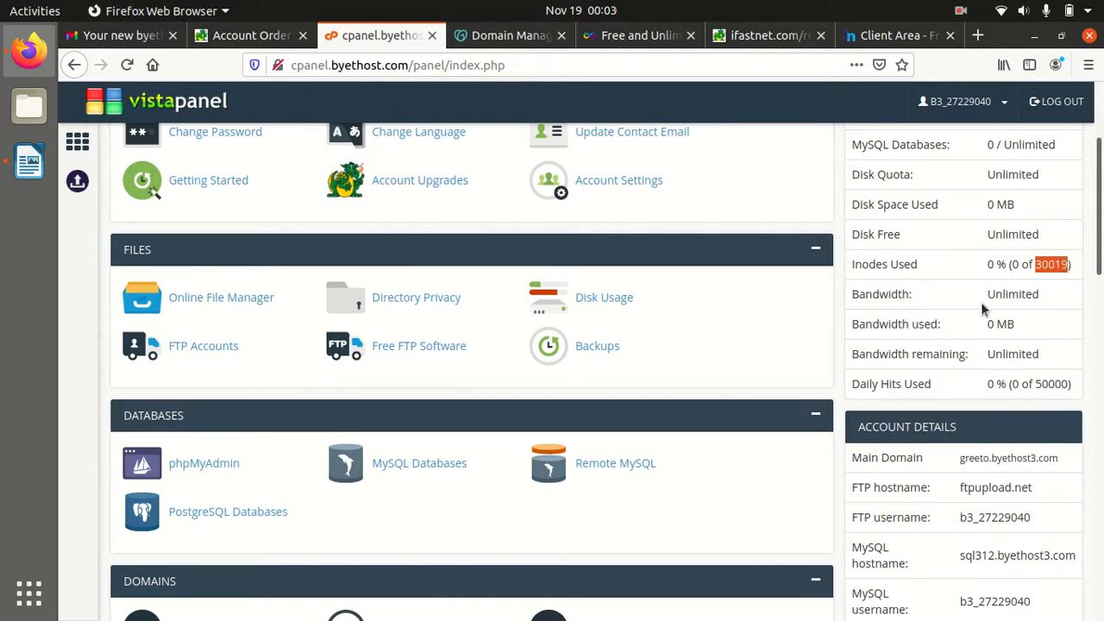
{"action": "scroll", "coordinate": [1034, 309], "scroll_direction": "up", "scroll_amount": 1}
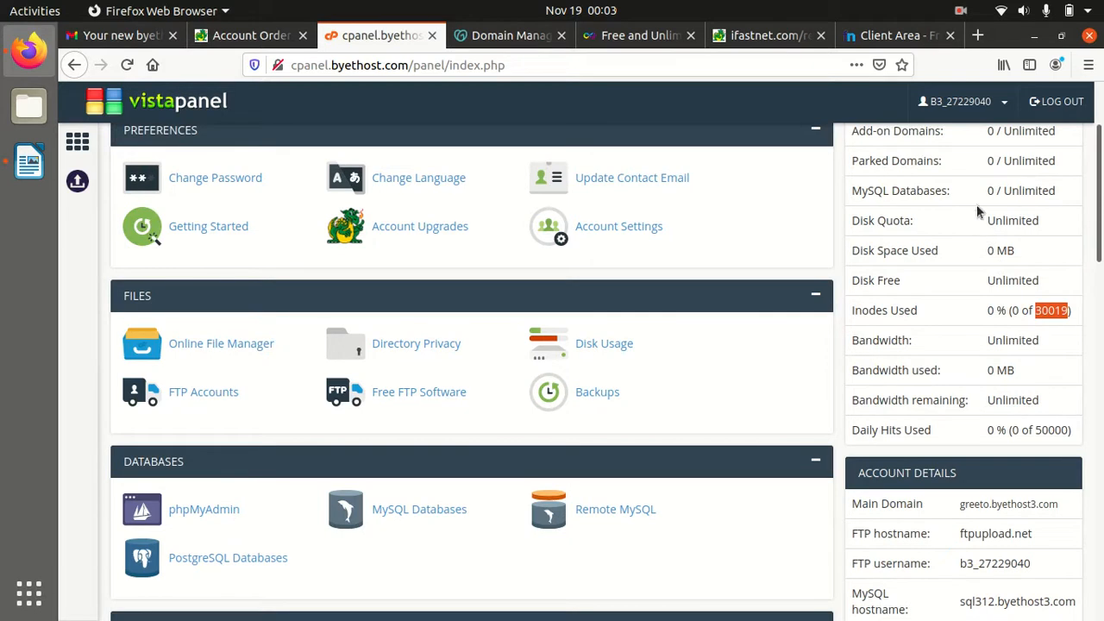
{"action": "left_click_drag", "start_coordinate": [978, 222], "coordinate": [1032, 221]}
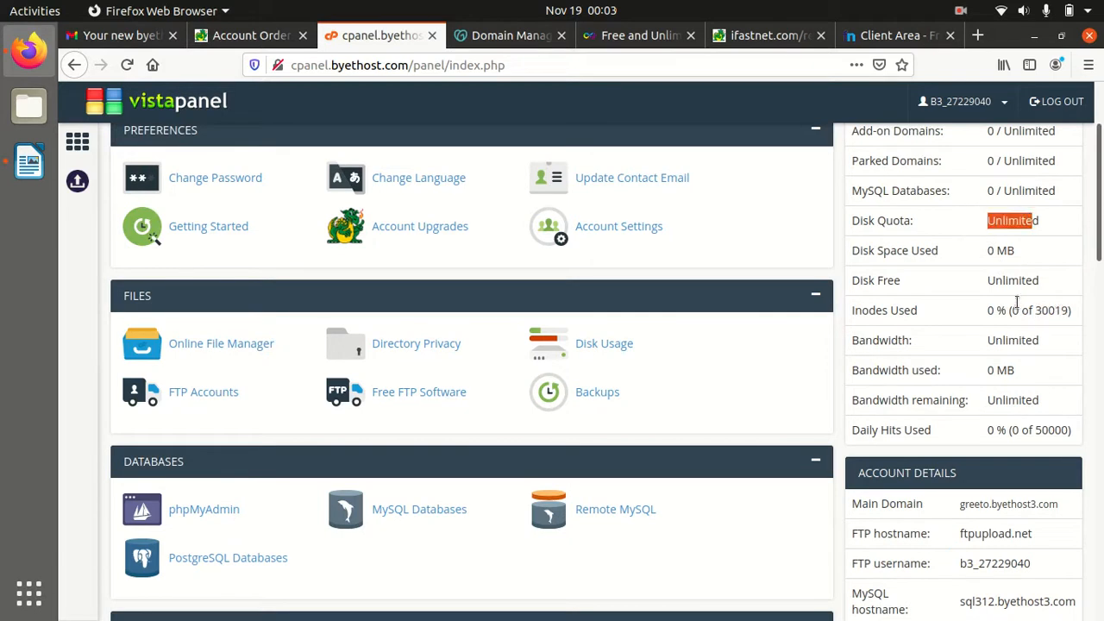
{"action": "left_click_drag", "start_coordinate": [1022, 310], "coordinate": [1068, 310]}
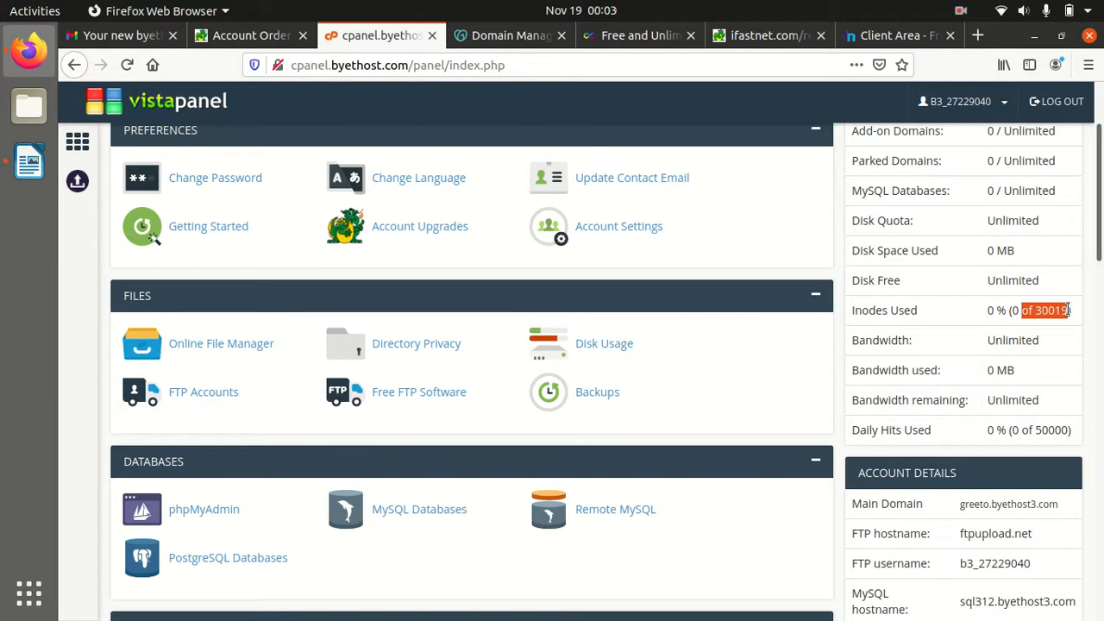
{"action": "left_click_drag", "start_coordinate": [988, 340], "coordinate": [1045, 339]}
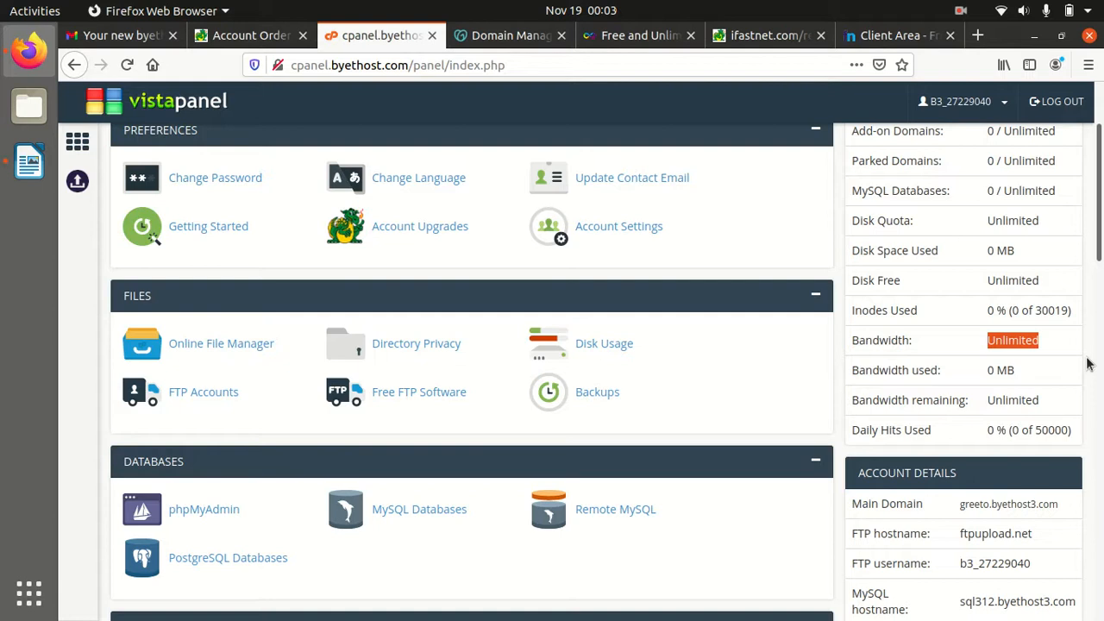
{"action": "scroll", "coordinate": [1089, 364], "scroll_direction": "down", "scroll_amount": 2}
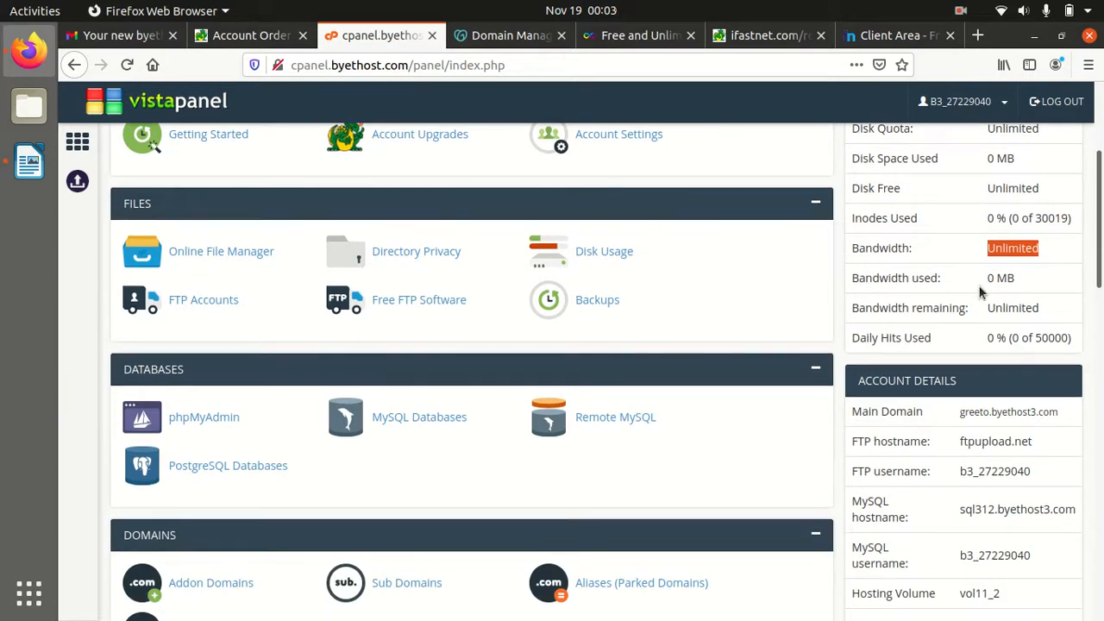
{"action": "left_click_drag", "start_coordinate": [989, 258], "coordinate": [1033, 284]}
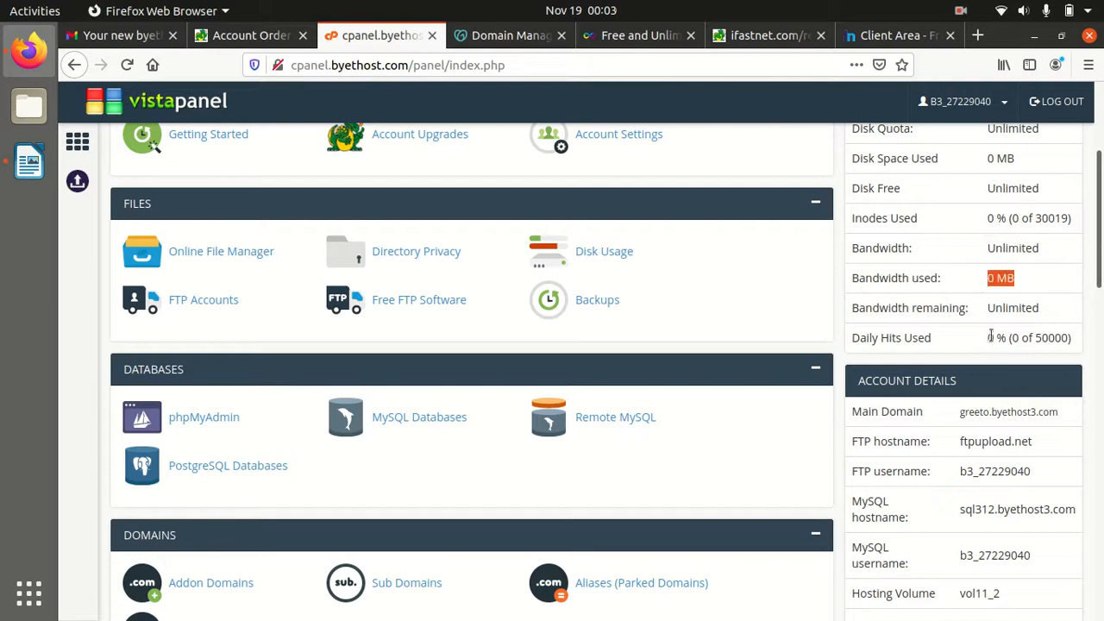
{"action": "left_click_drag", "start_coordinate": [976, 315], "coordinate": [1056, 315]}
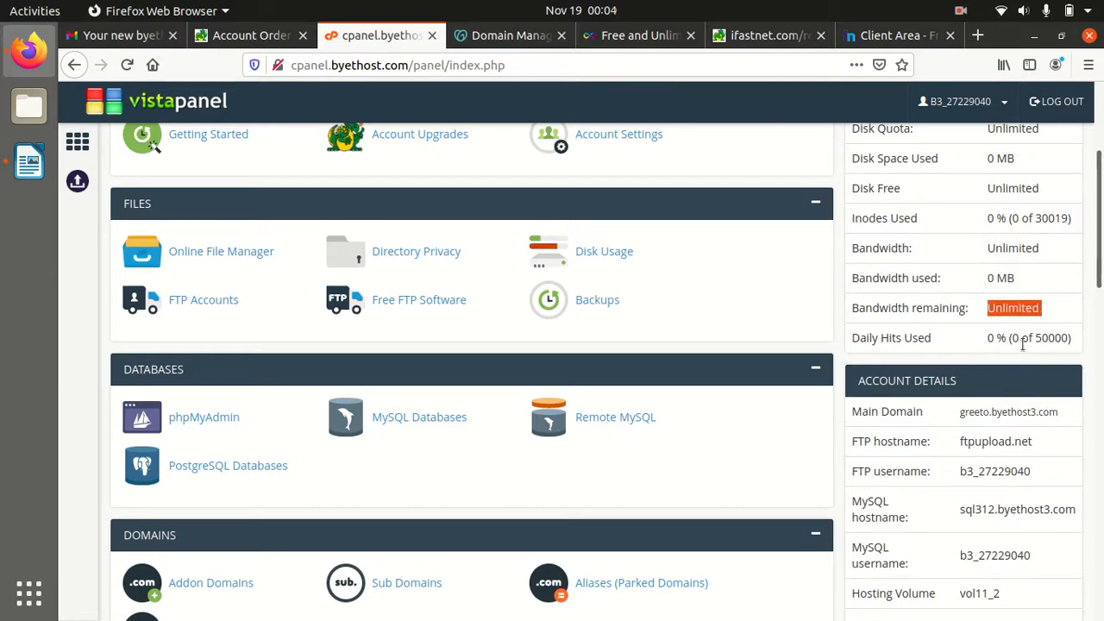
{"action": "left_click", "coordinate": [1070, 336]}
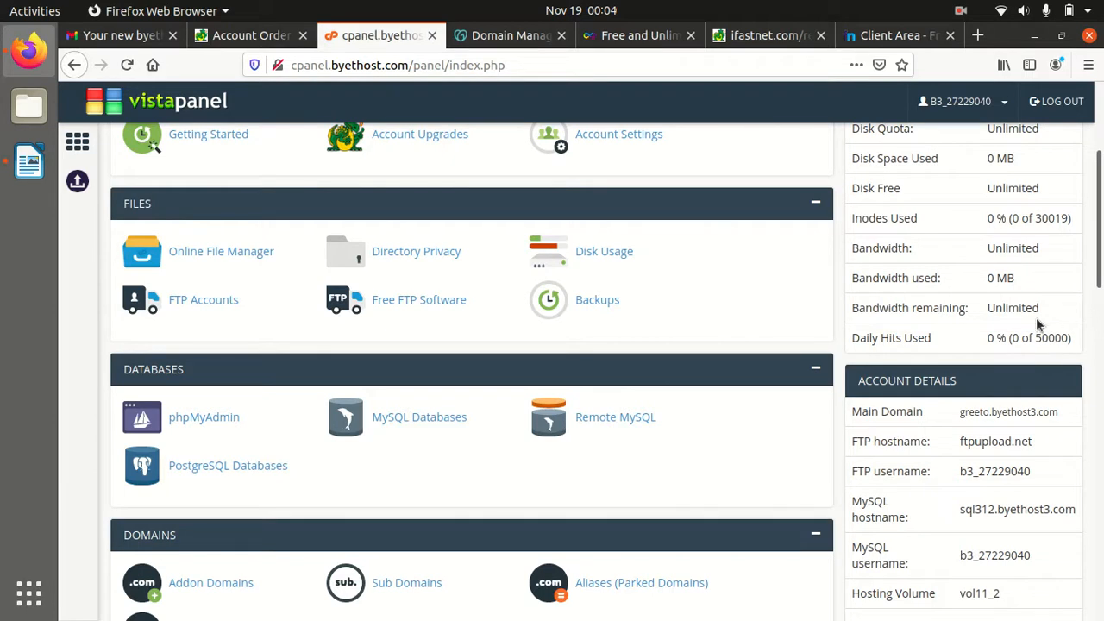
{"action": "scroll", "coordinate": [1038, 323], "scroll_direction": "down", "scroll_amount": 2}
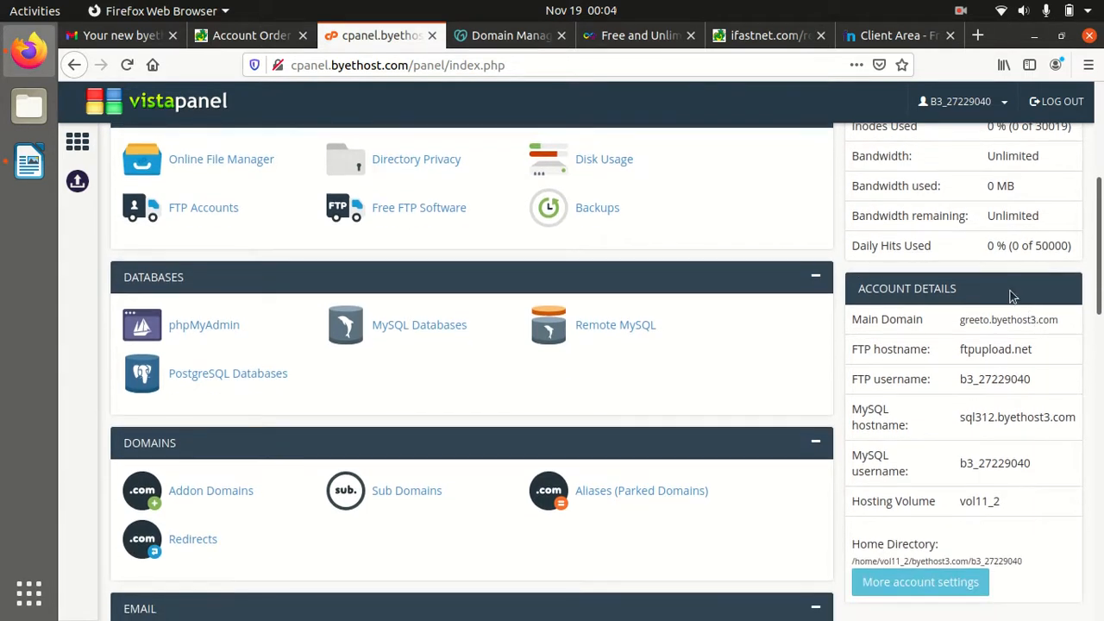
{"action": "scroll", "coordinate": [1011, 294], "scroll_direction": "down", "scroll_amount": 2}
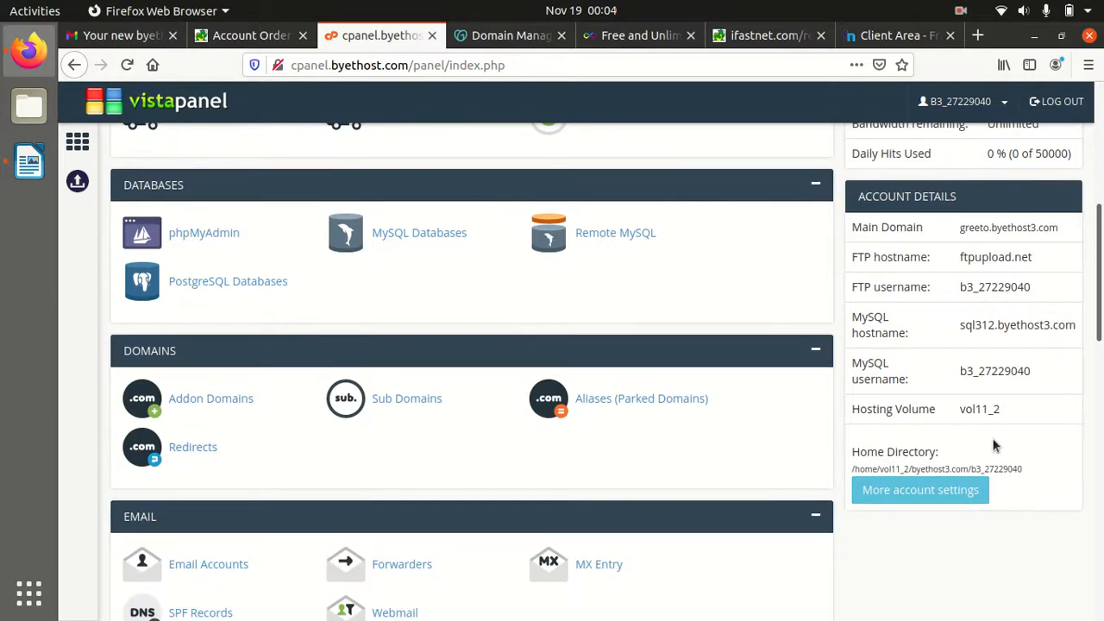
{"action": "scroll", "coordinate": [1051, 440], "scroll_direction": "down", "scroll_amount": 3}
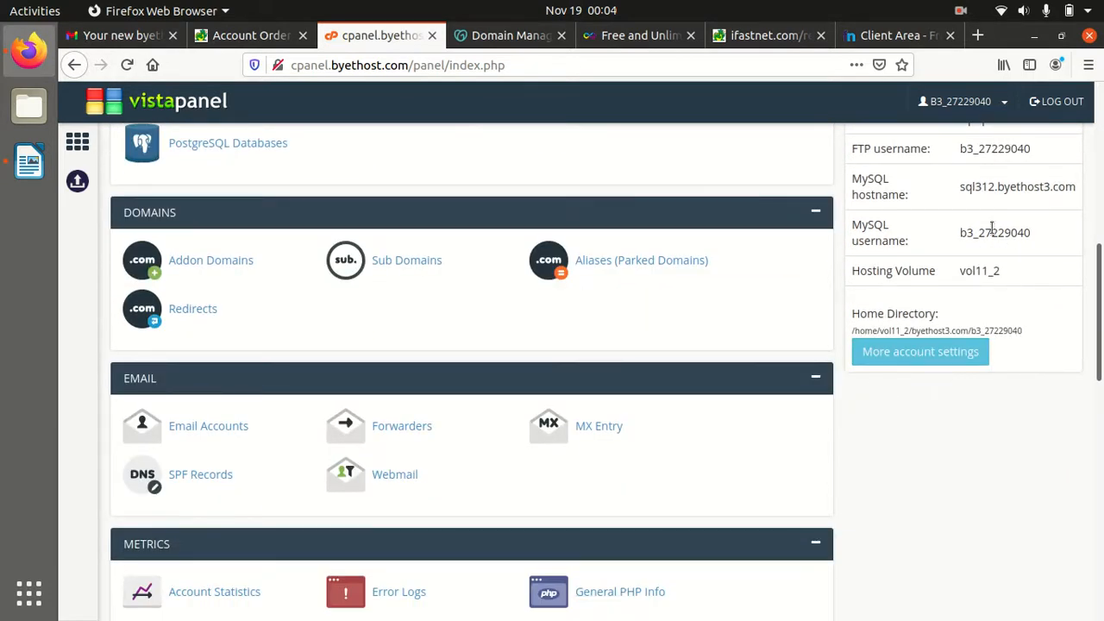
{"action": "scroll", "coordinate": [955, 316], "scroll_direction": "up", "scroll_amount": 8}
{"action": "scroll", "coordinate": [955, 316], "scroll_direction": "up", "scroll_amount": 4}
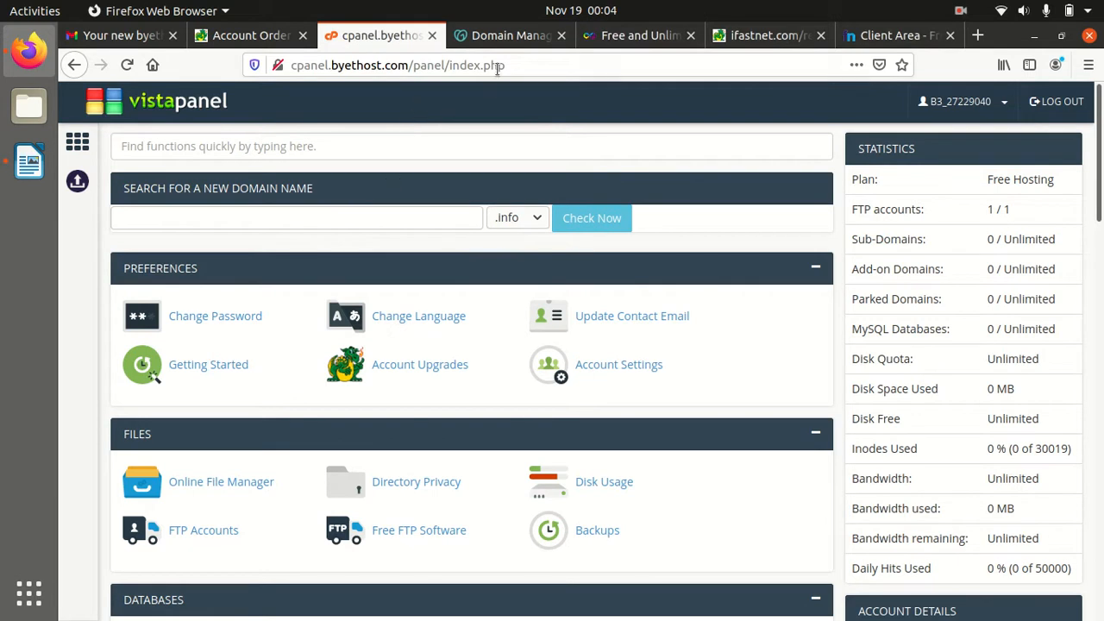
Open greeto.byethost3.com's home page and highlight its account-activated and FTP upload notice
{"action": "left_click", "coordinate": [249, 39]}
{"action": "left_click", "coordinate": [761, 507]}
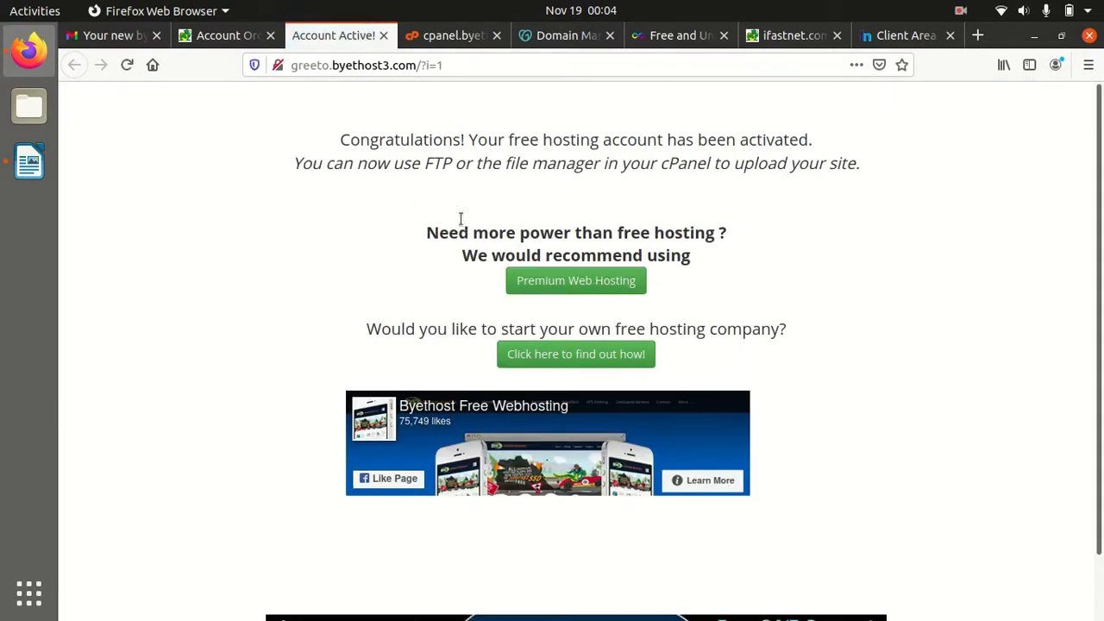
{"action": "left_click_drag", "start_coordinate": [350, 141], "coordinate": [813, 143]}
{"action": "left_click_drag", "start_coordinate": [285, 169], "coordinate": [713, 181]}
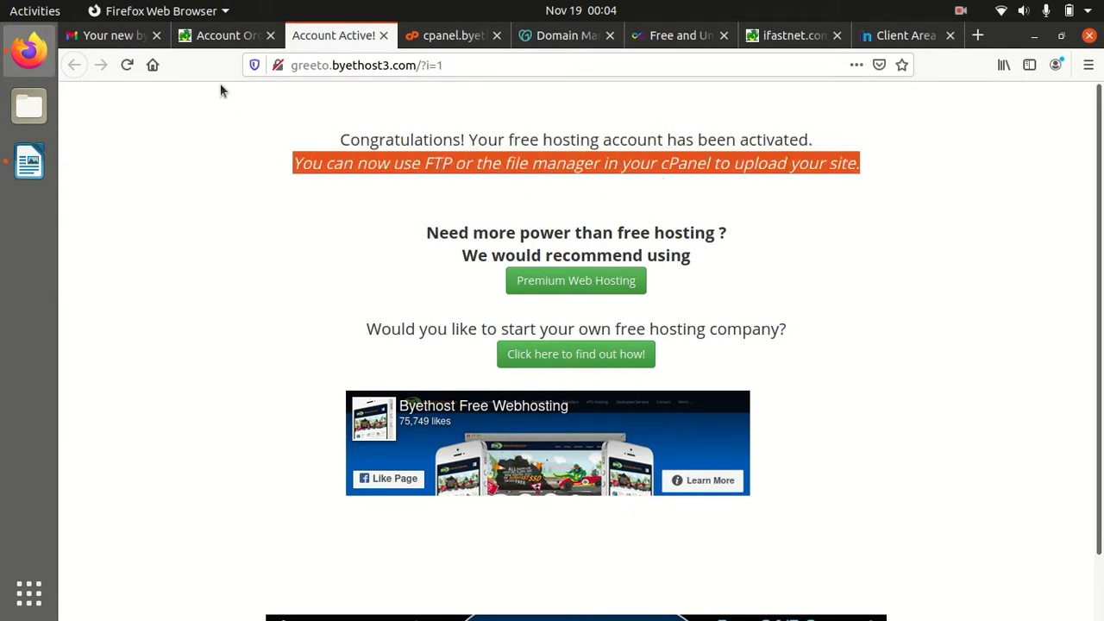
Return to the control panel and open the FTP Accounts settings
{"action": "left_click", "coordinate": [229, 36]}
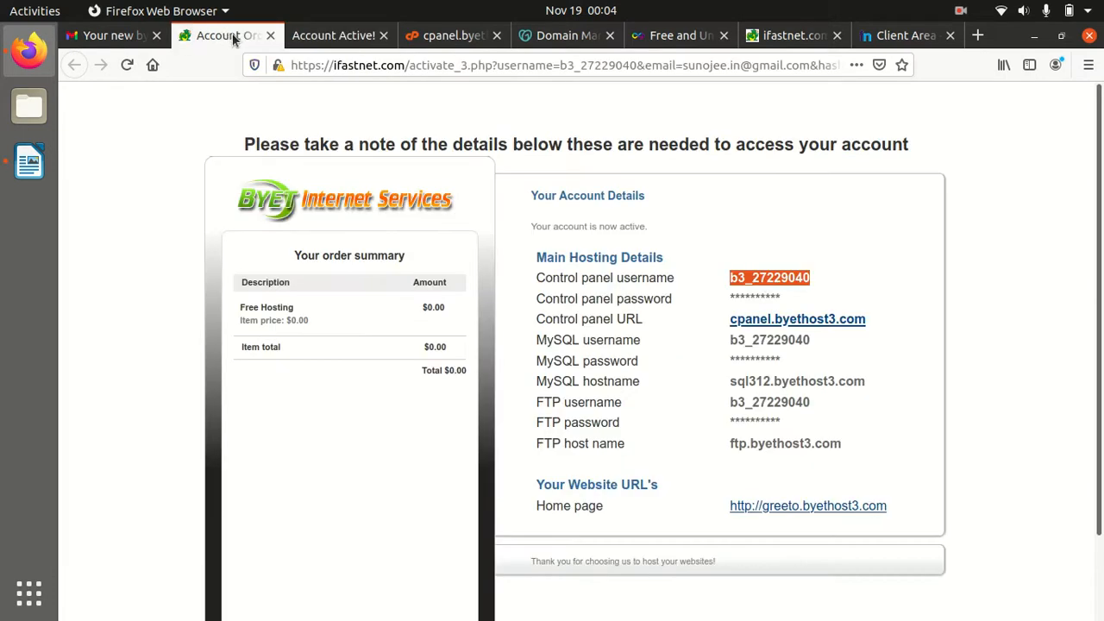
{"action": "left_click", "coordinate": [333, 37]}
{"action": "left_click", "coordinate": [428, 38]}
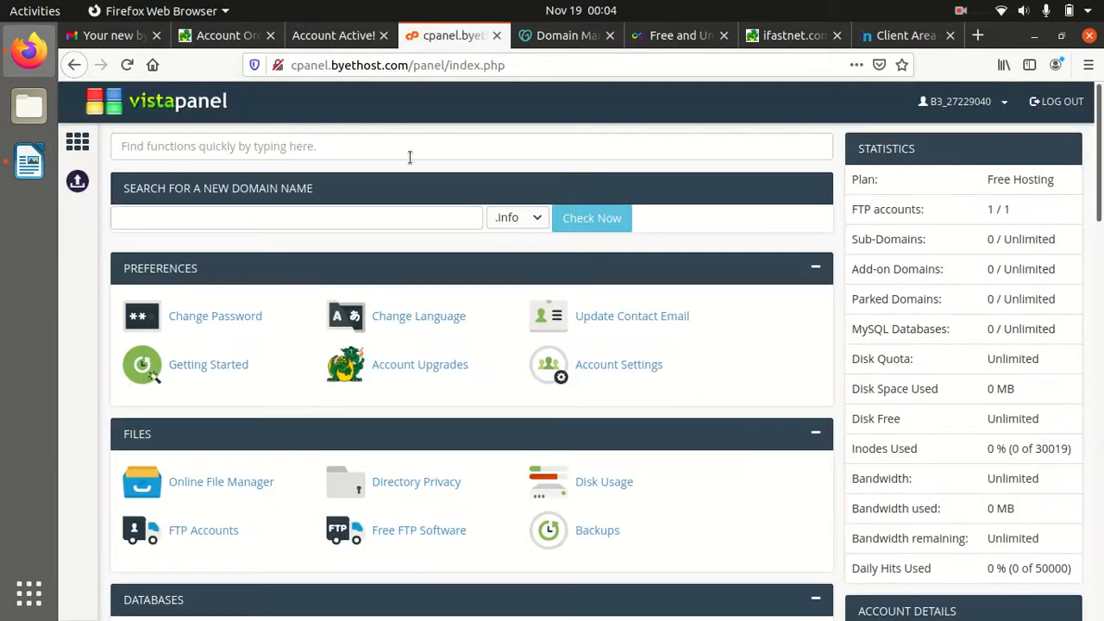
{"action": "left_click", "coordinate": [199, 533]}
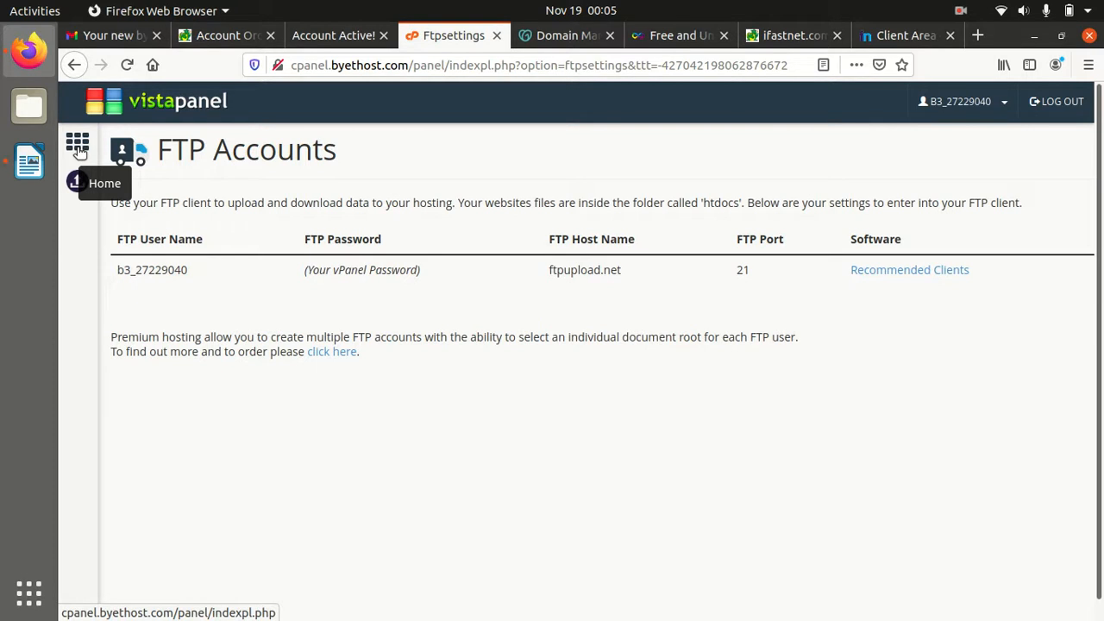
{"action": "left_click", "coordinate": [80, 151]}
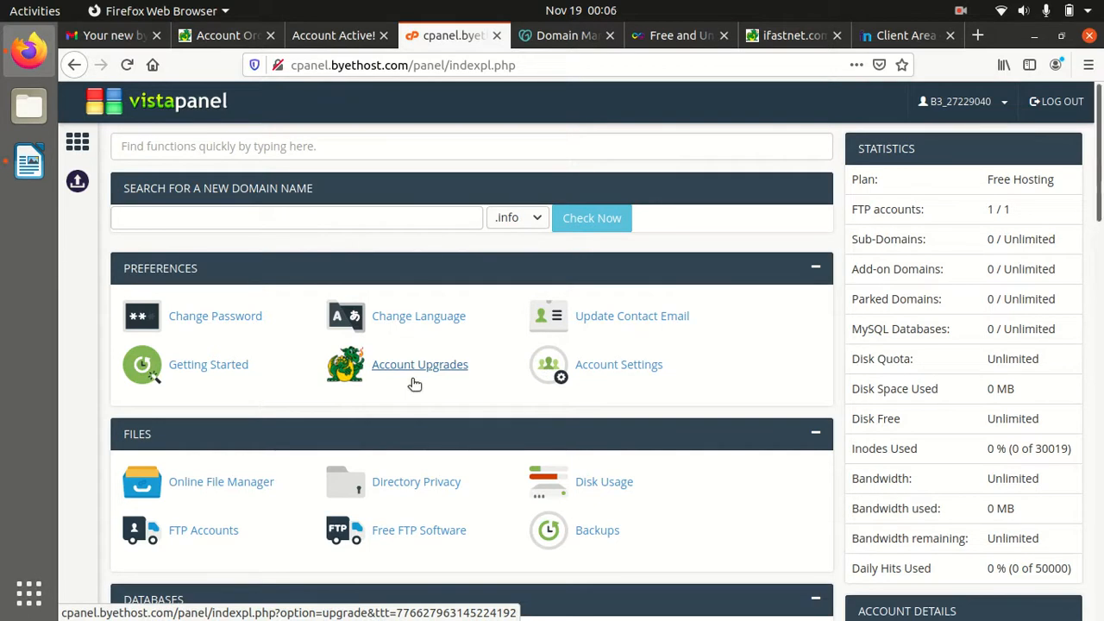
Add a new line after the Hosting item in the notes document
{"action": "left_click", "coordinate": [30, 173]}
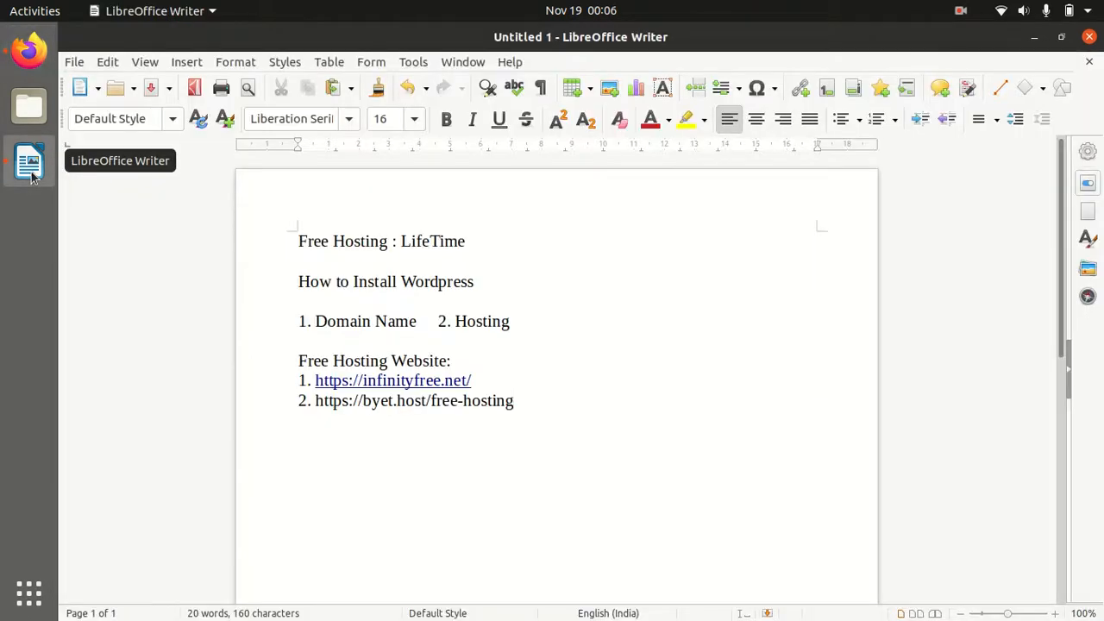
{"action": "left_click_drag", "start_coordinate": [420, 321], "coordinate": [314, 321]}
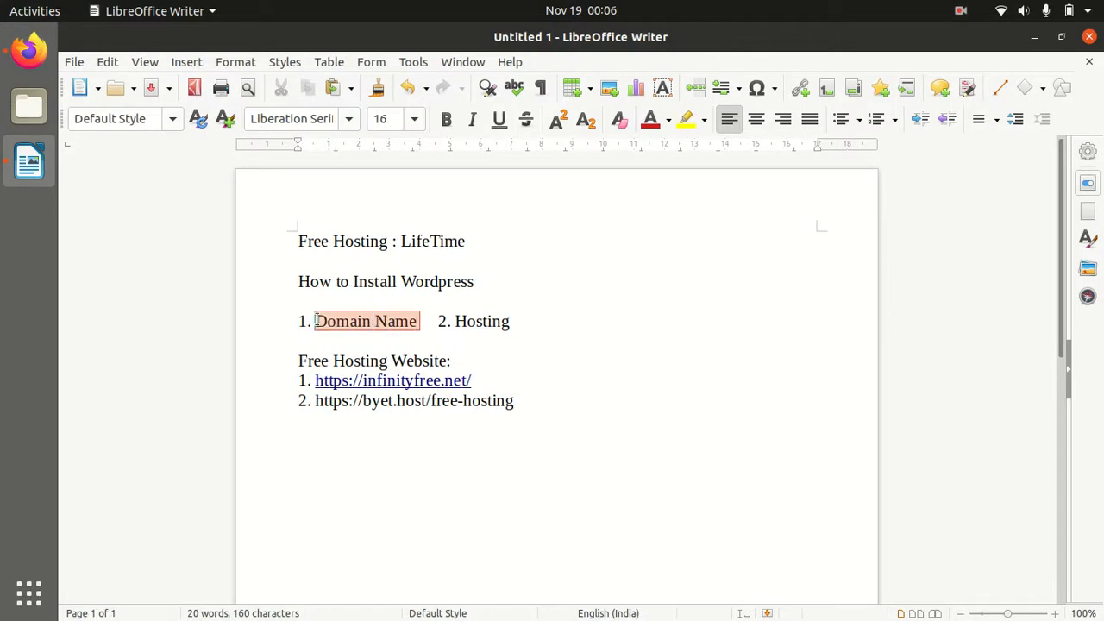
{"action": "left_click", "coordinate": [517, 321]}
{"action": "key", "text": "Return"}
{"action": "key", "text": "Return"}
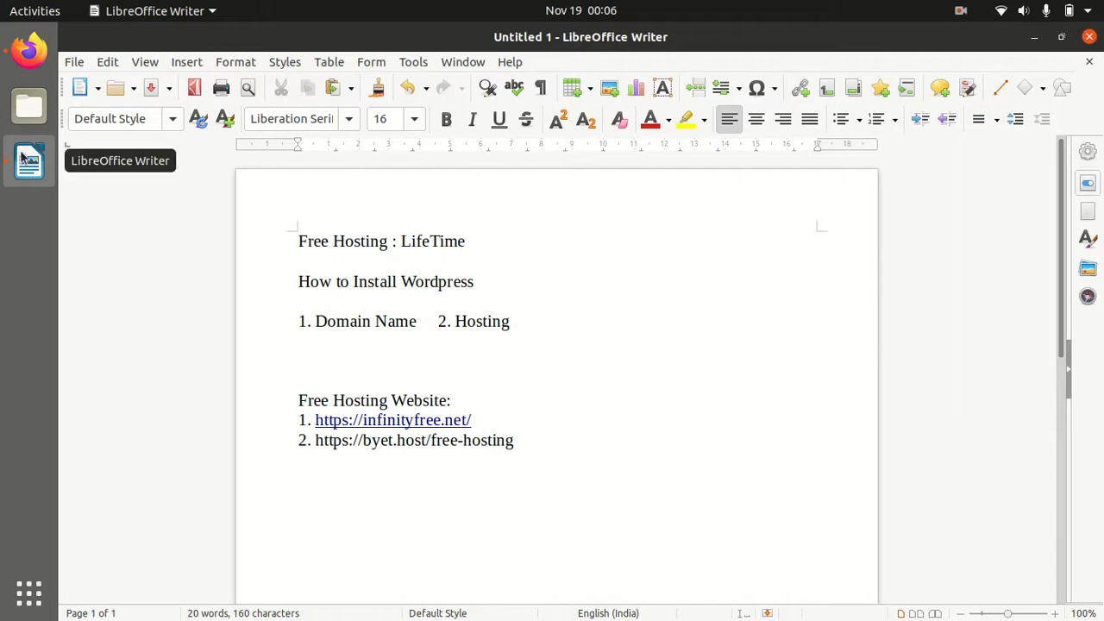
Write 'For Free Domain Registration:' followed by freenom.com copied from Freenom's address bar
{"action": "left_click", "coordinate": [25, 47]}
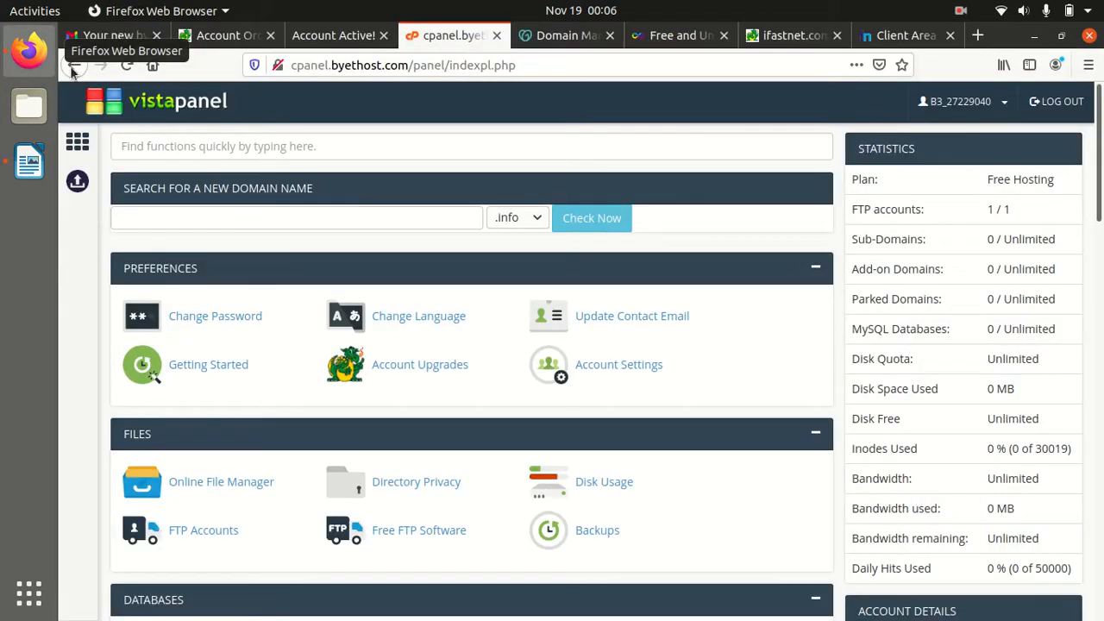
{"action": "left_click", "coordinate": [897, 34]}
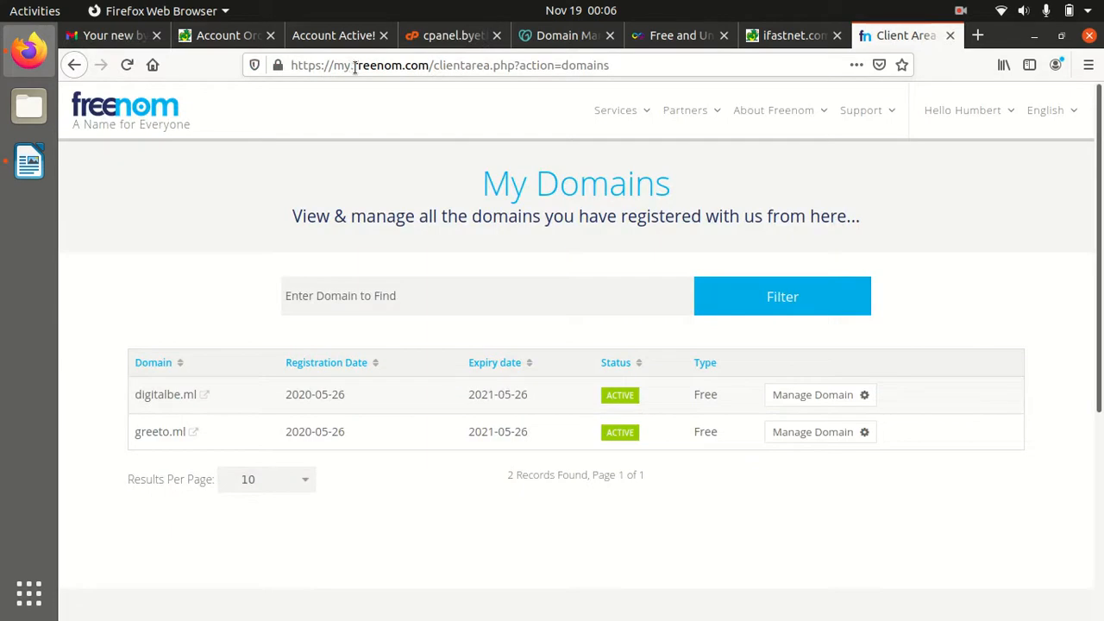
{"action": "left_click_drag", "start_coordinate": [354, 69], "coordinate": [425, 72]}
{"action": "key", "text": "ctrl+c"}
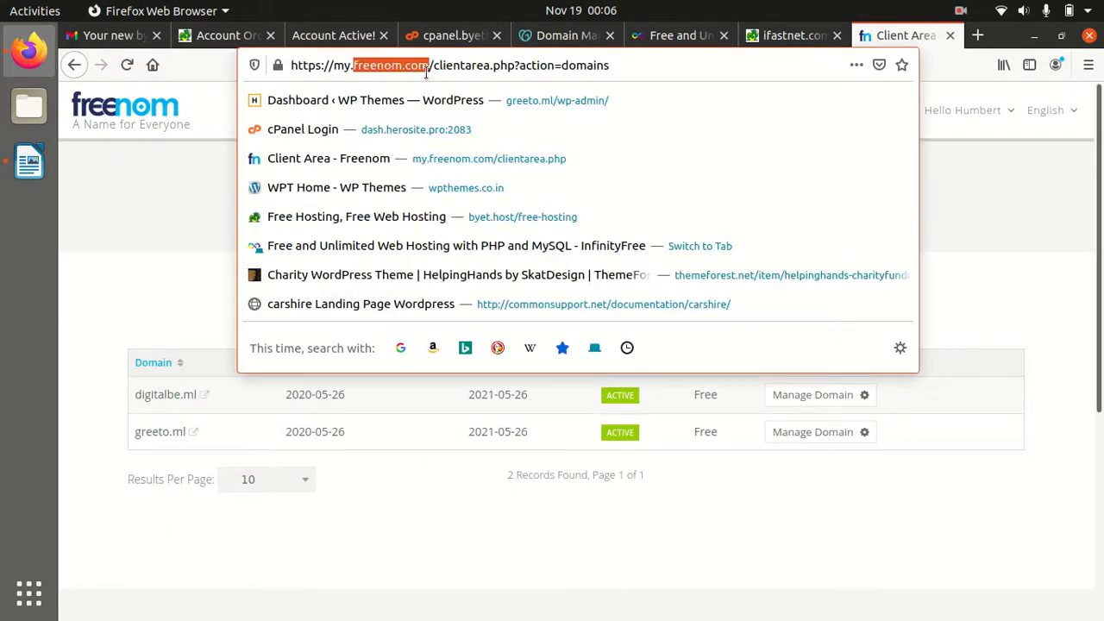
{"action": "left_click", "coordinate": [28, 161]}
{"action": "type", "text": "F"}
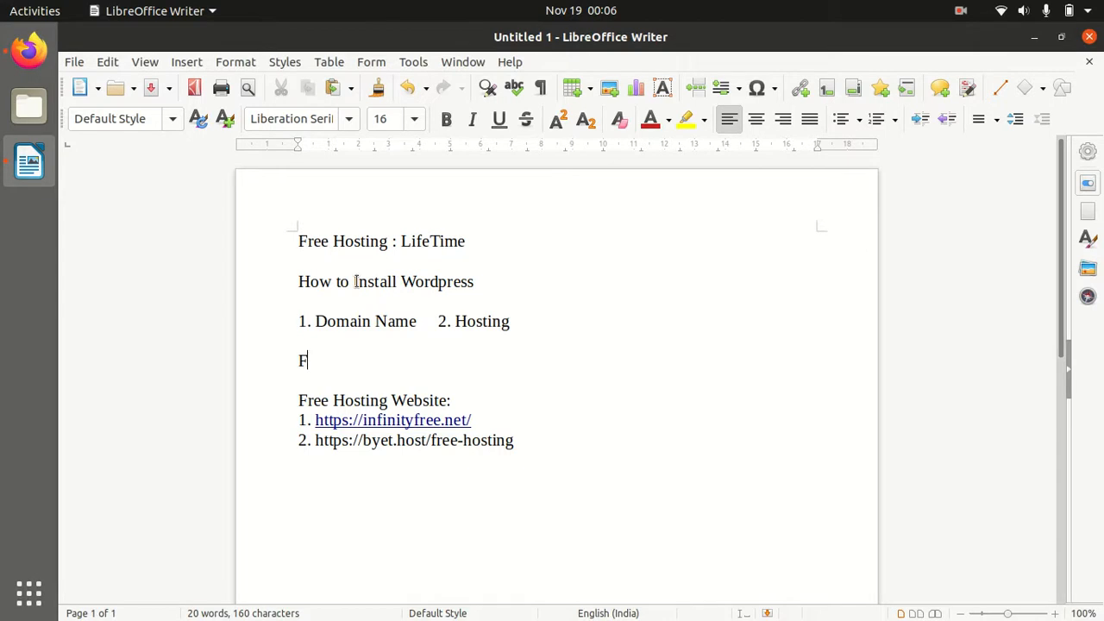
{"action": "type", "text": "or Free Doa"}
{"action": "key", "text": "BackSpace"}
{"action": "type", "text": "main Registration:"}
{"action": "key", "text": "ctrl+v"}
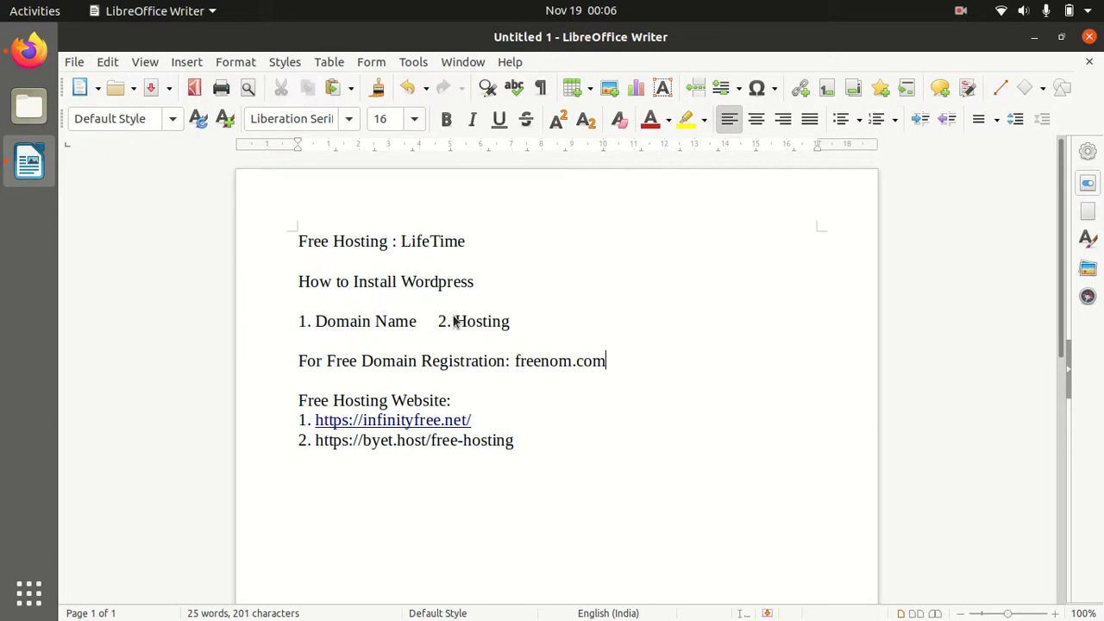
Colour the byet.host free-hosting line and freenom.com light green
{"action": "left_click_drag", "start_coordinate": [523, 440], "coordinate": [297, 440]}
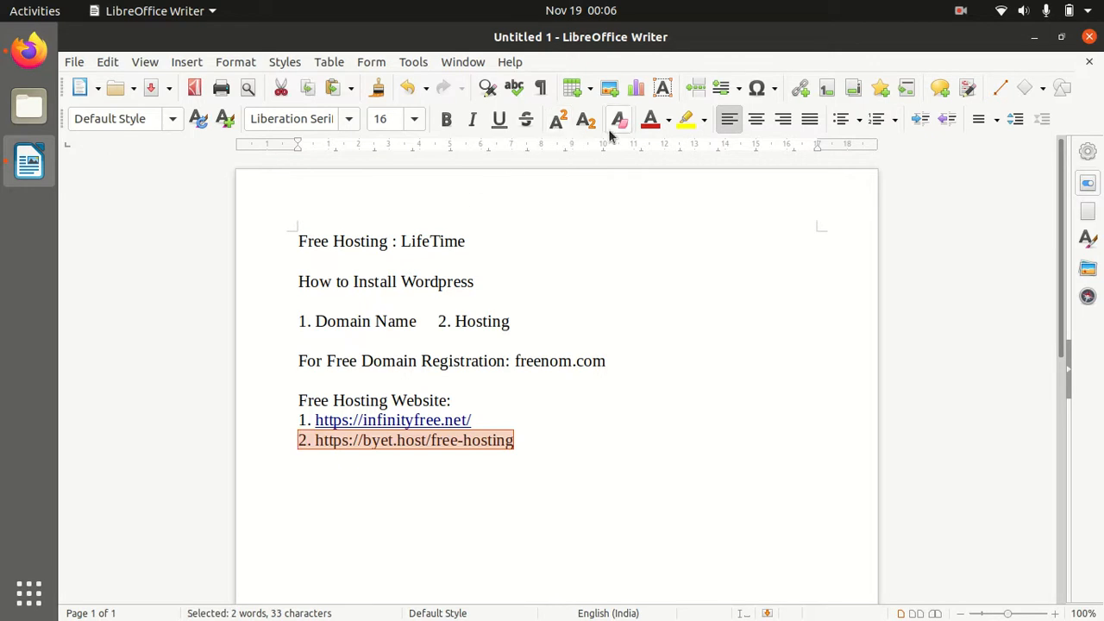
{"action": "left_click", "coordinate": [669, 121]}
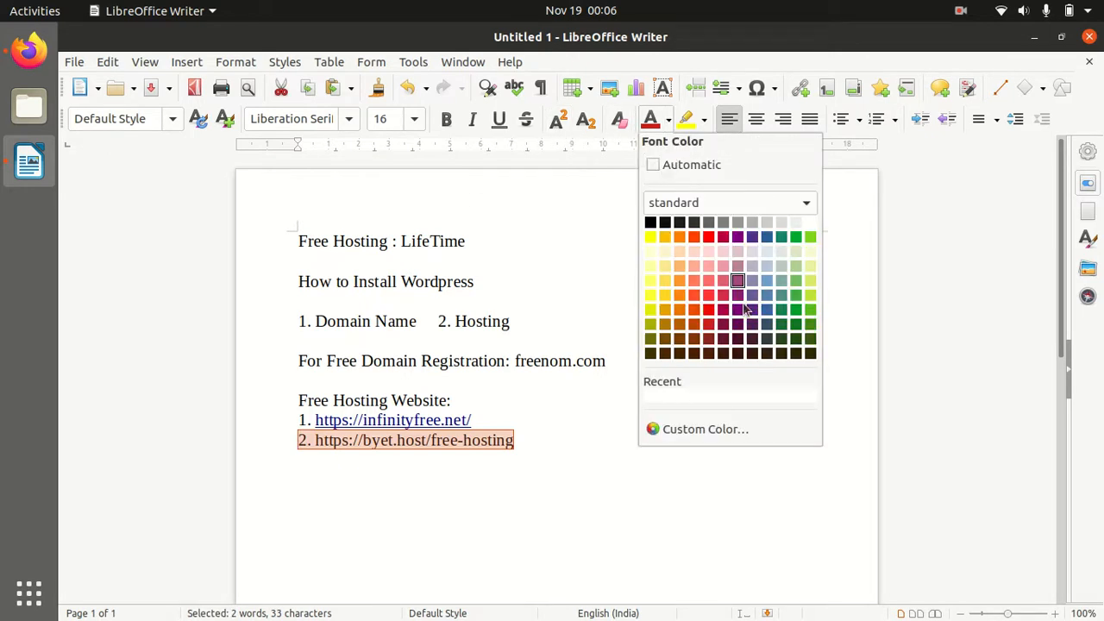
{"action": "left_click", "coordinate": [793, 294]}
{"action": "left_click", "coordinate": [597, 448]}
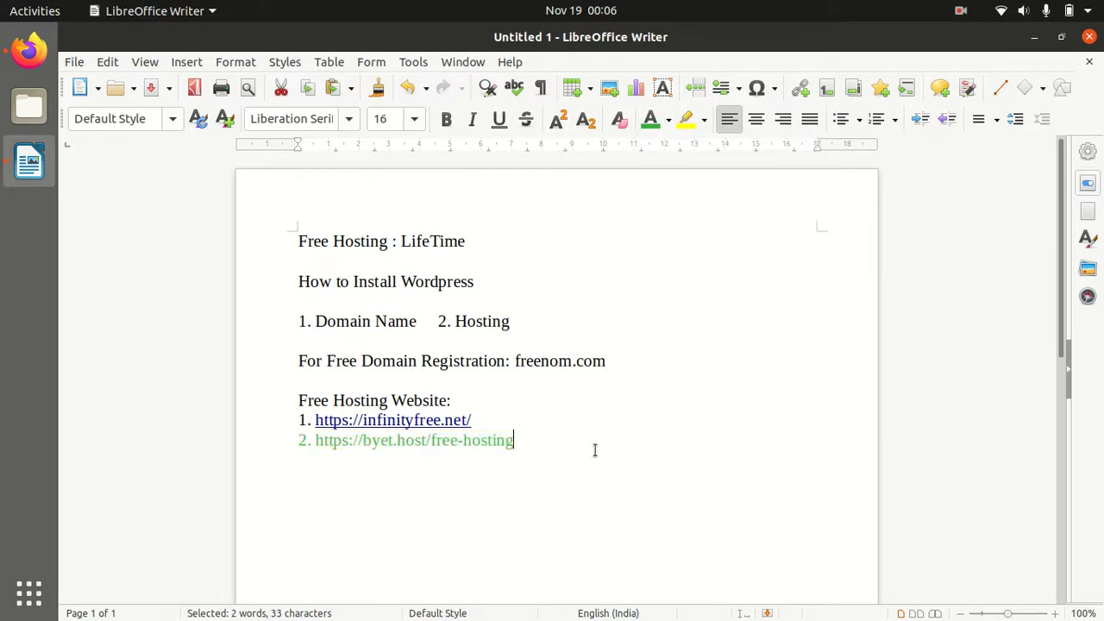
{"action": "left_click_drag", "start_coordinate": [606, 362], "coordinate": [515, 362]}
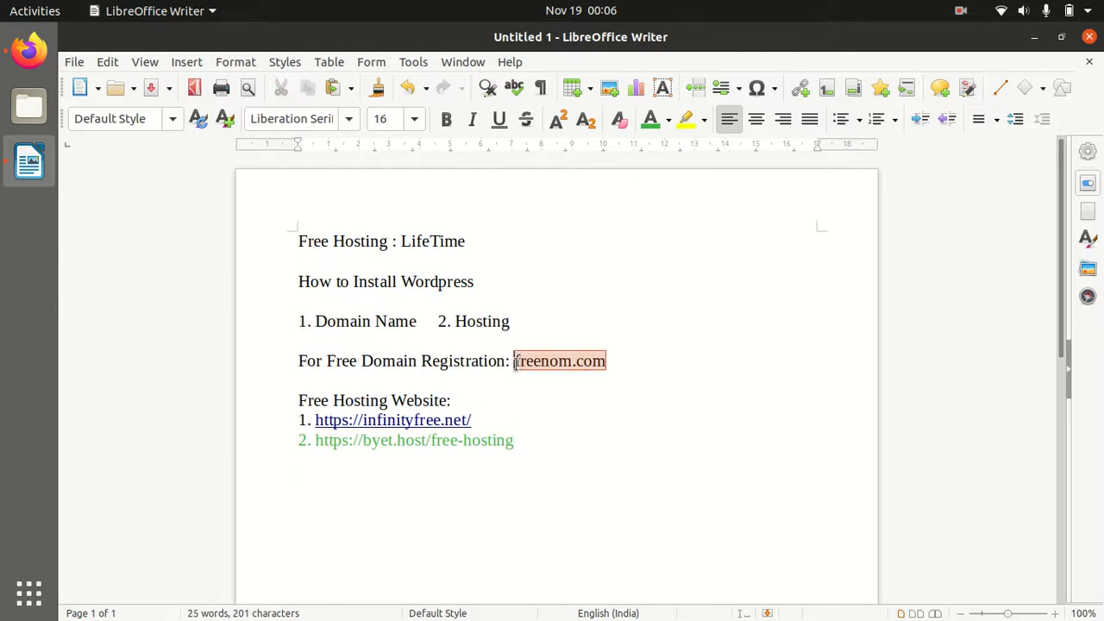
{"action": "left_click", "coordinate": [652, 121]}
{"action": "left_click", "coordinate": [663, 321]}
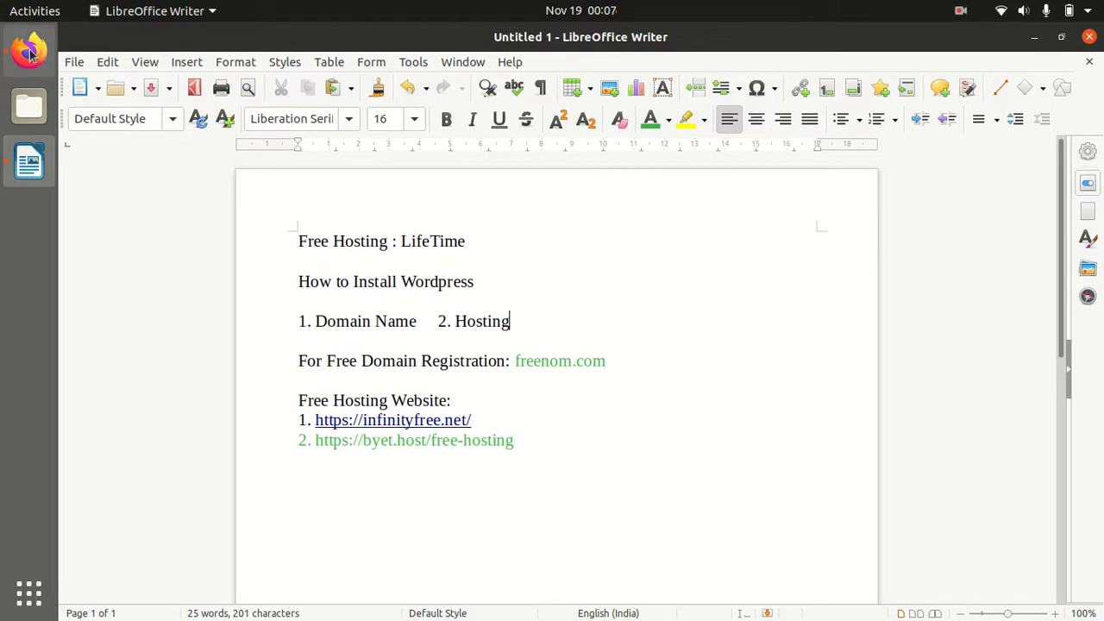
Inspect the byethost activation page's web address, then go to Freenom's My Domains list
{"action": "left_click", "coordinate": [30, 54]}
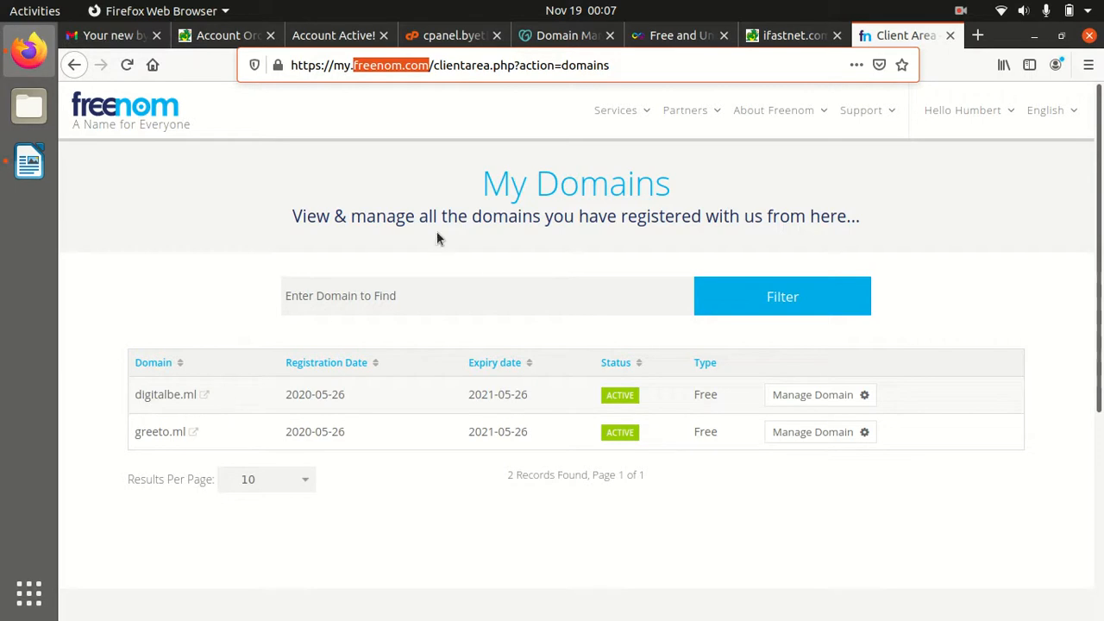
{"action": "left_click", "coordinate": [338, 38]}
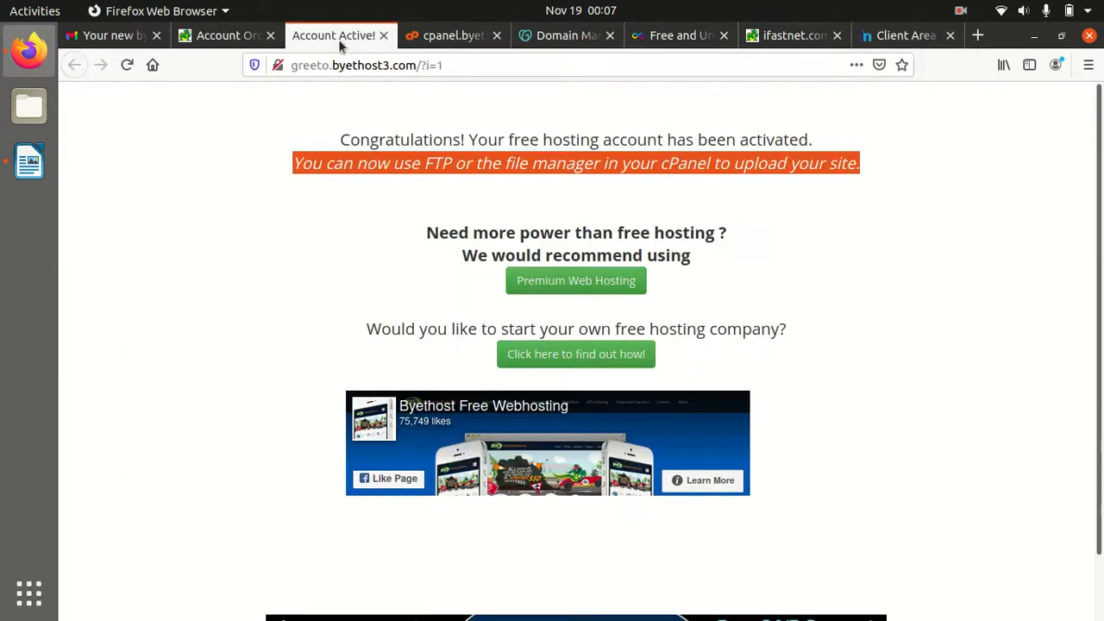
{"action": "left_click_drag", "start_coordinate": [461, 65], "coordinate": [306, 62]}
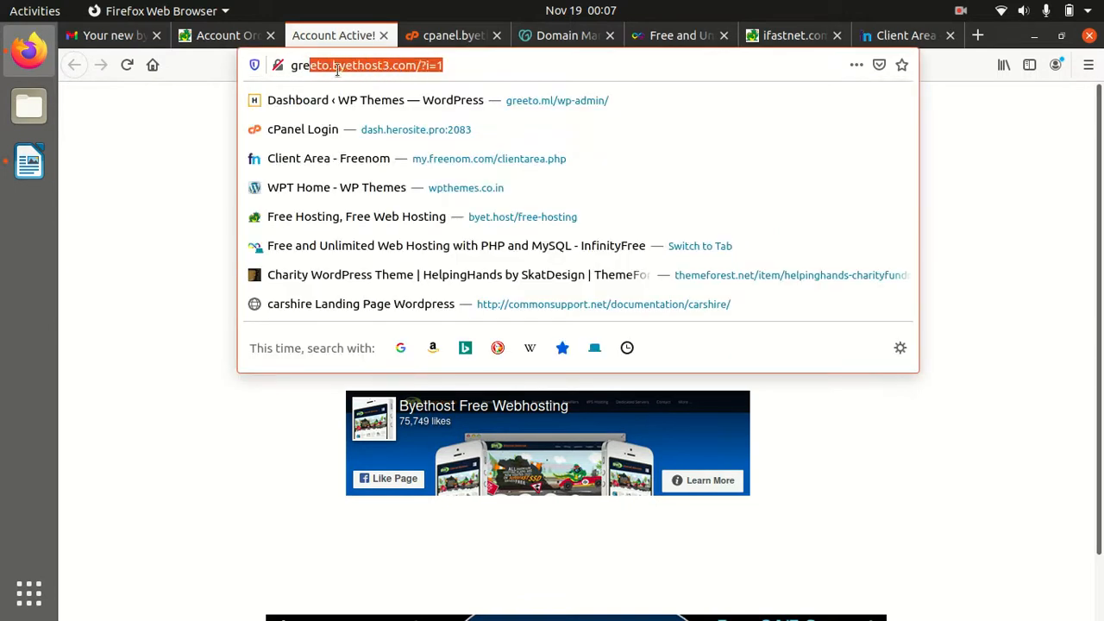
{"action": "left_click", "coordinate": [338, 68]}
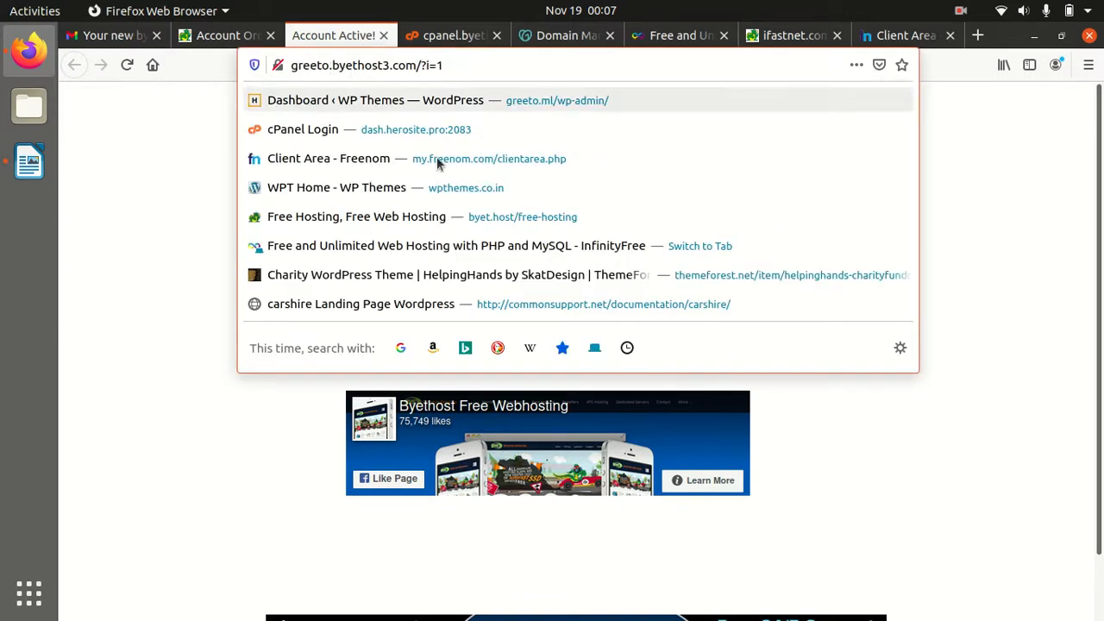
{"action": "left_click", "coordinate": [162, 335]}
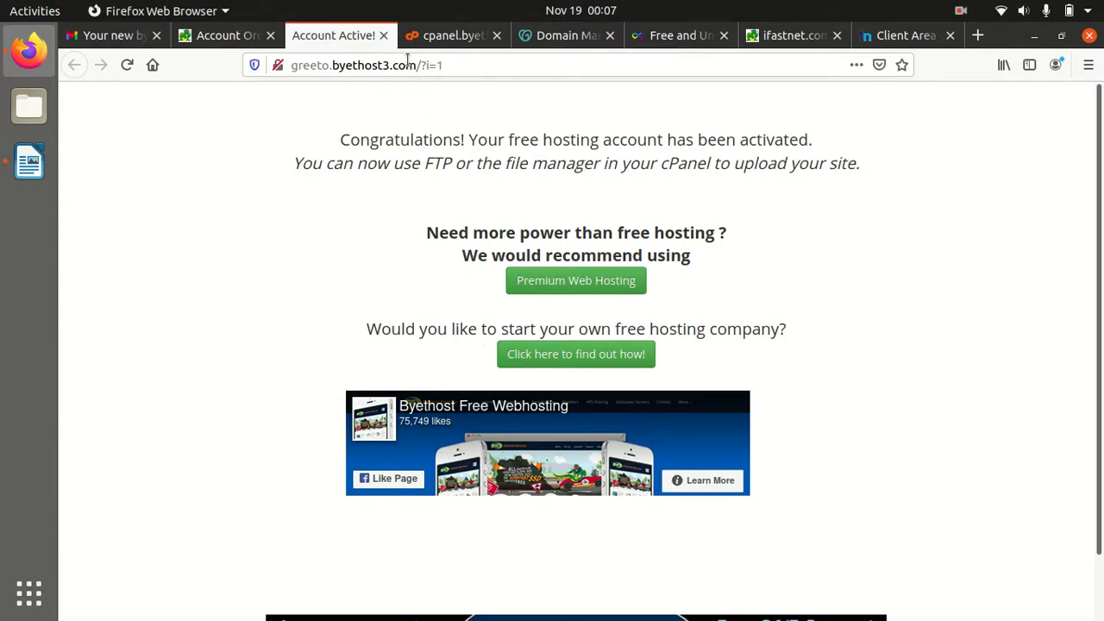
{"action": "left_click_drag", "start_coordinate": [420, 69], "coordinate": [293, 66]}
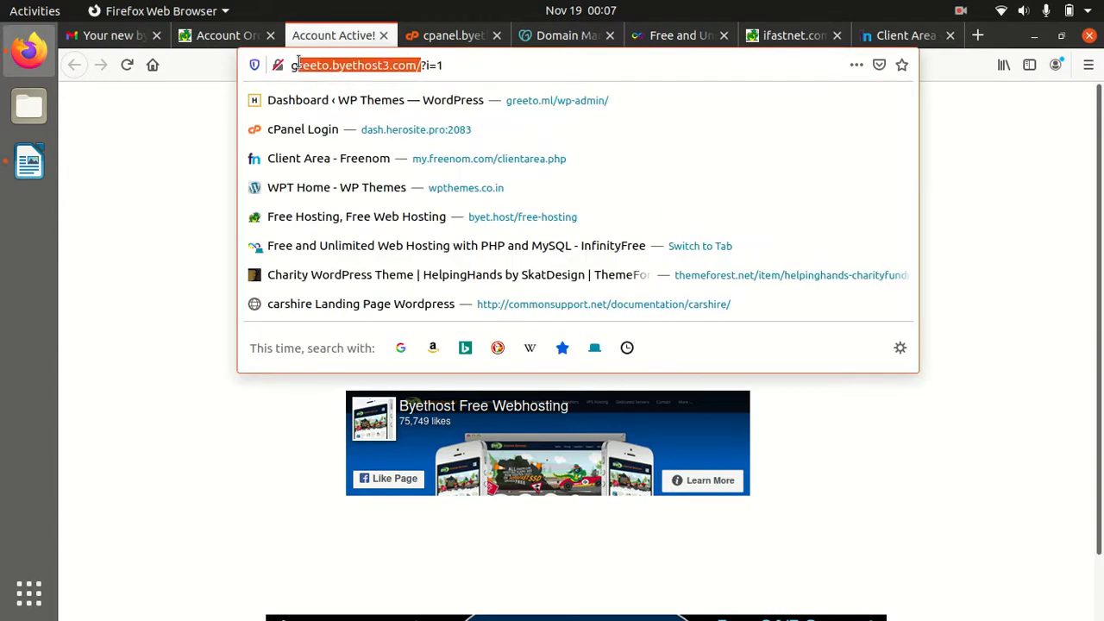
{"action": "left_click", "coordinate": [180, 271]}
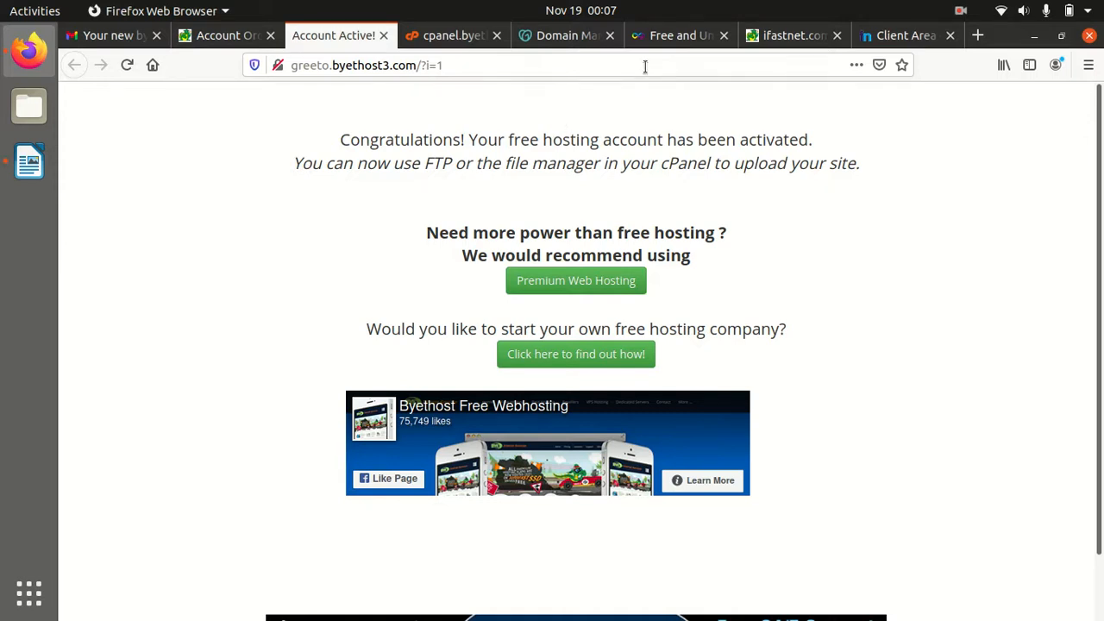
{"action": "left_click", "coordinate": [880, 39]}
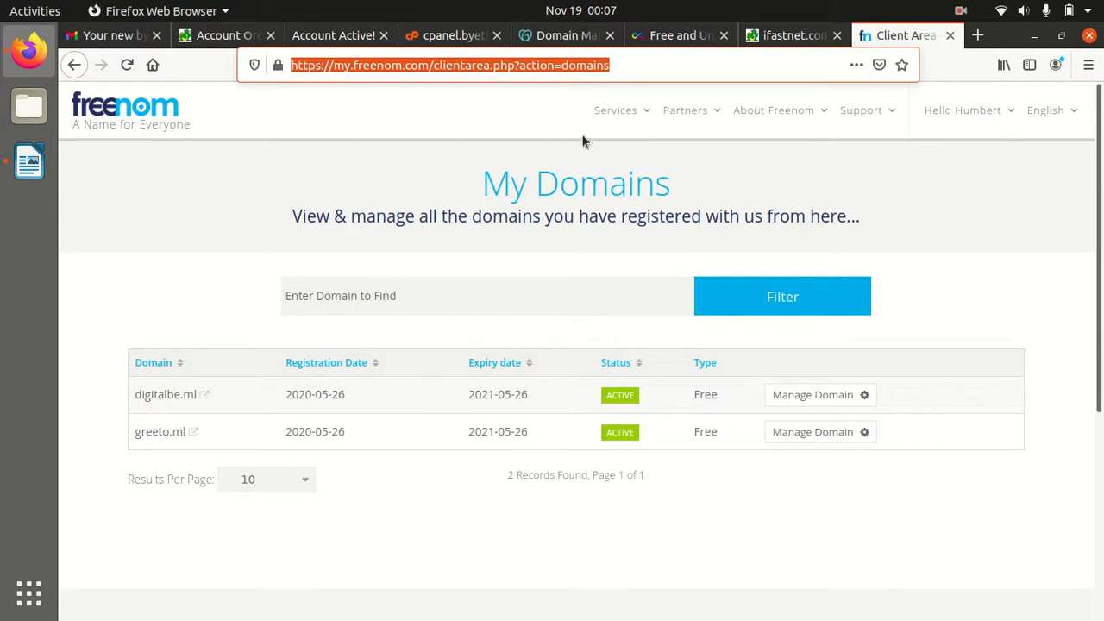
{"action": "left_click", "coordinate": [636, 116]}
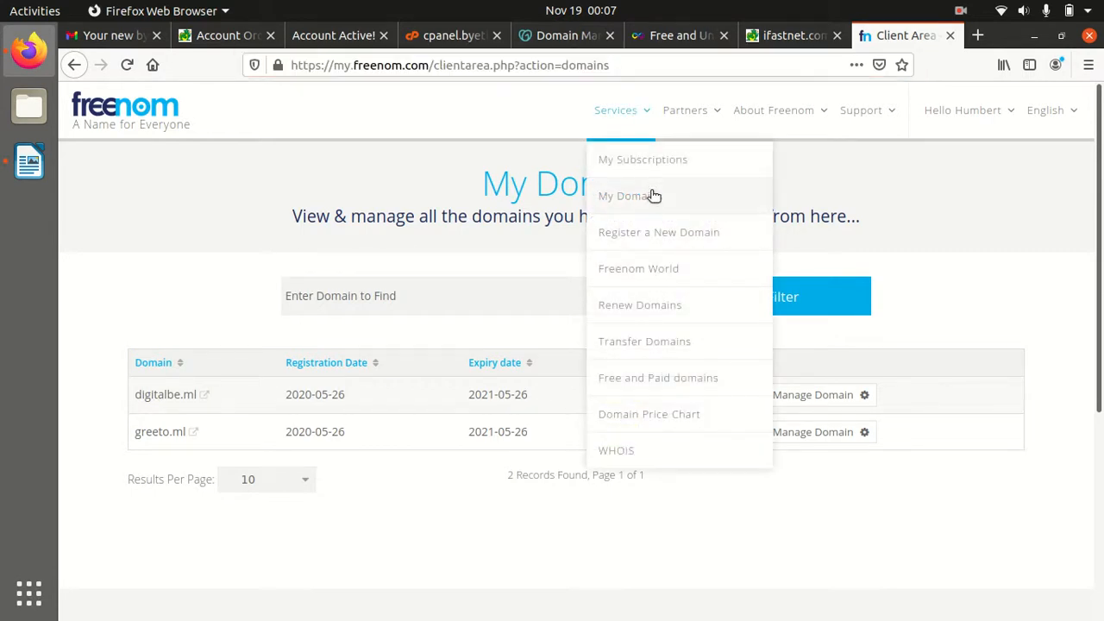
{"action": "left_click", "coordinate": [626, 237]}
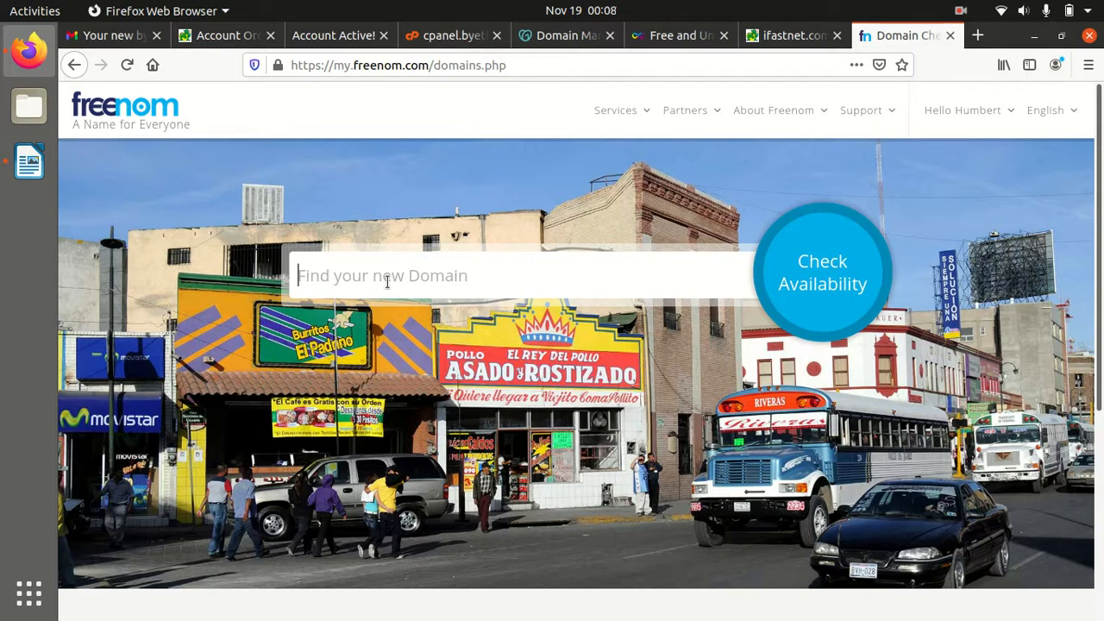
{"action": "left_click", "coordinate": [636, 115]}
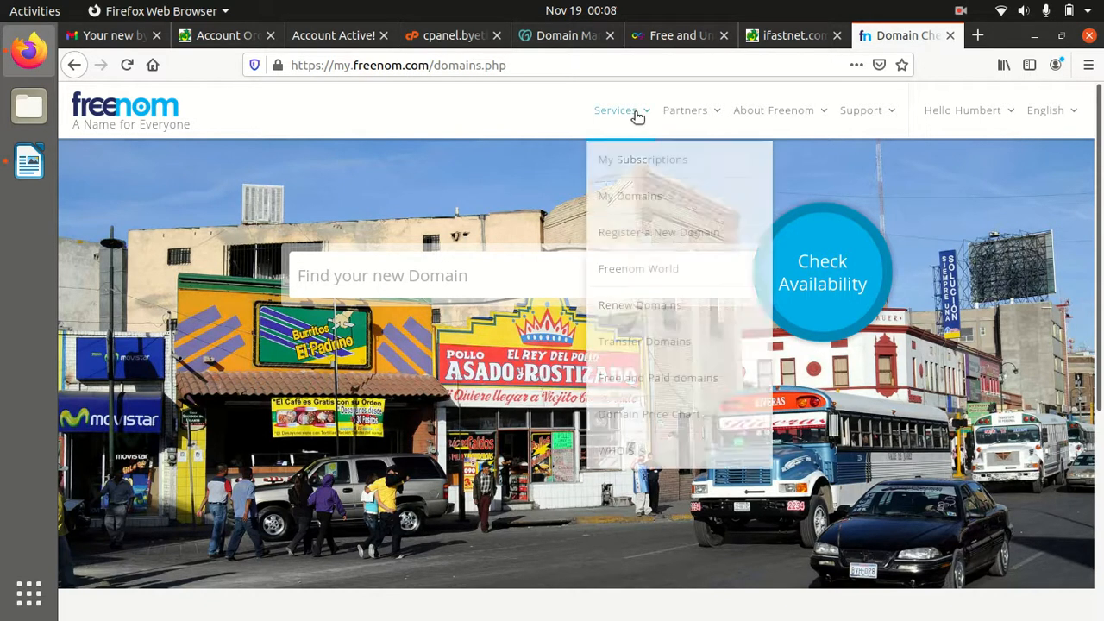
{"action": "left_click", "coordinate": [648, 195]}
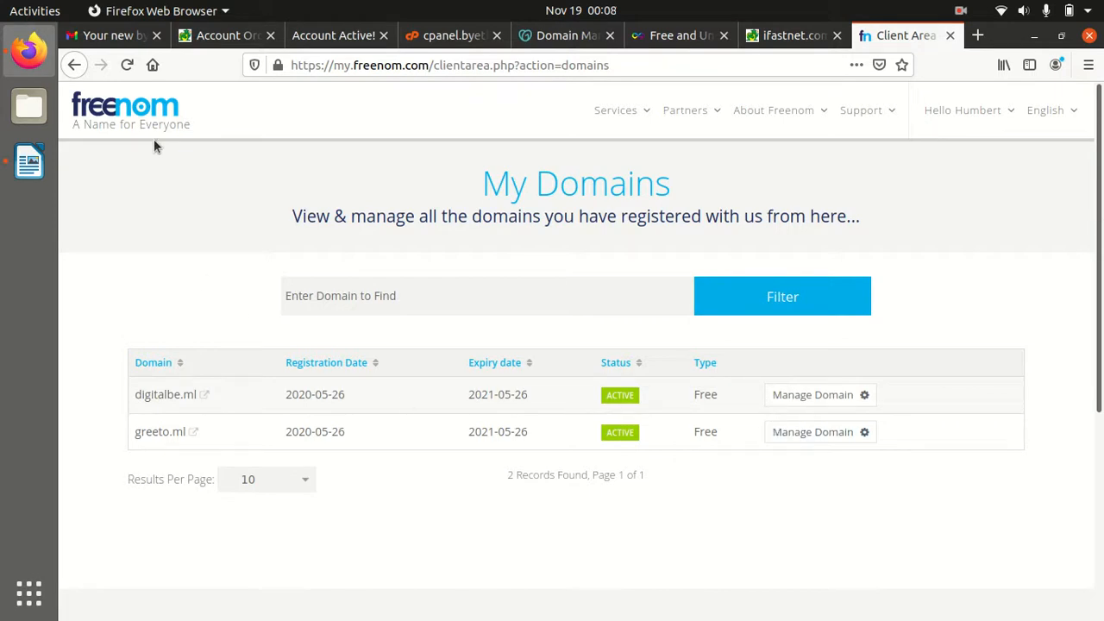
Switch digitalbe.ml to custom nameservers via Management Tools > Nameservers
{"action": "left_click", "coordinate": [826, 397]}
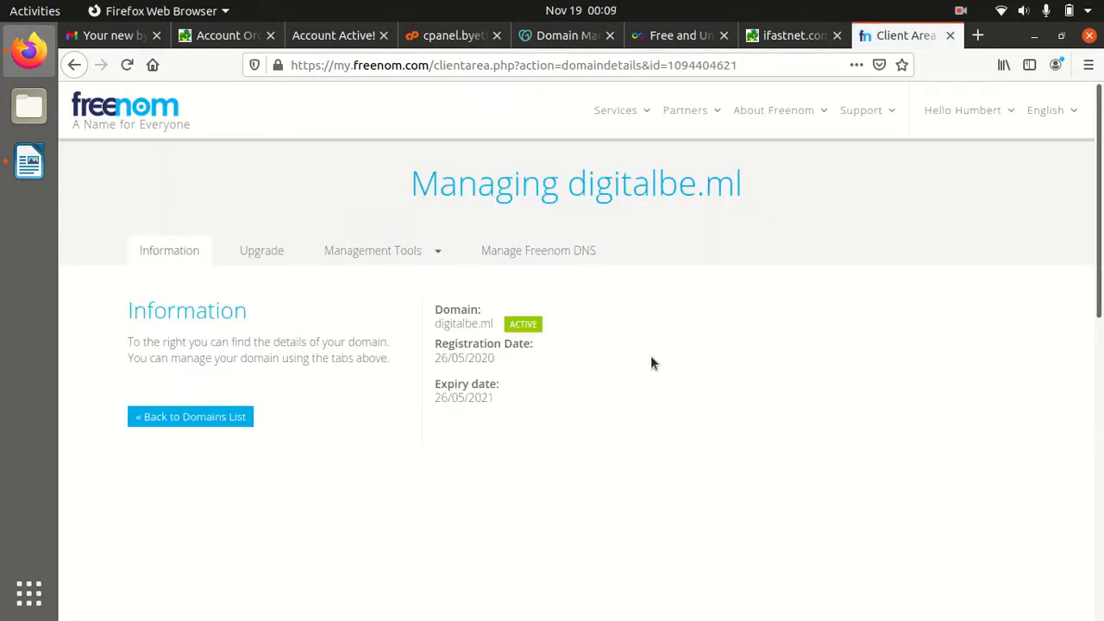
{"action": "left_click", "coordinate": [422, 257]}
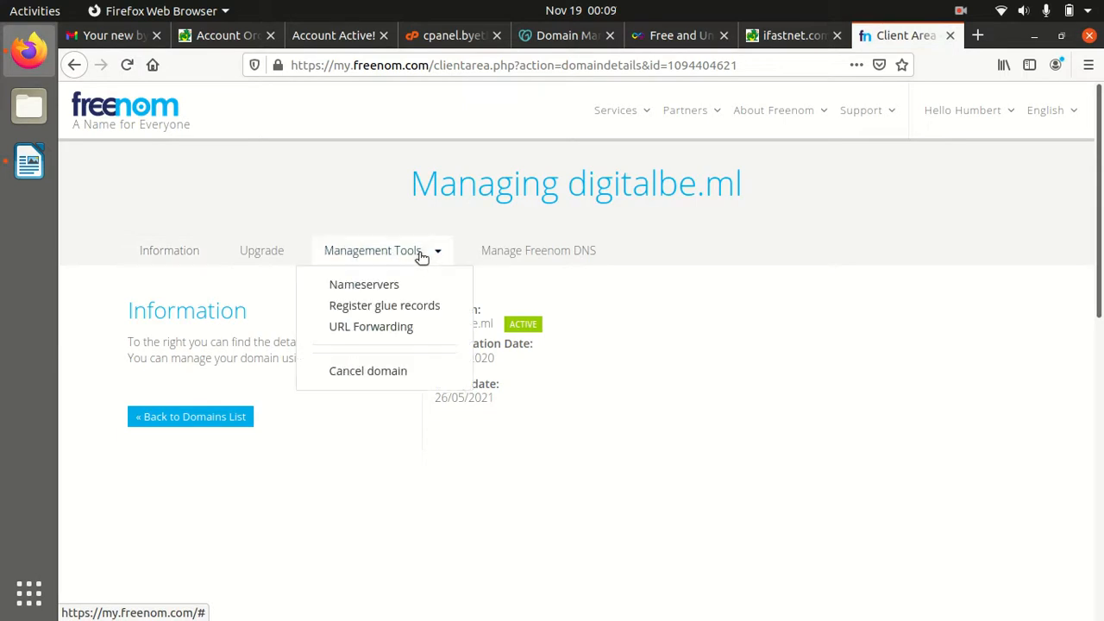
{"action": "left_click", "coordinate": [373, 285]}
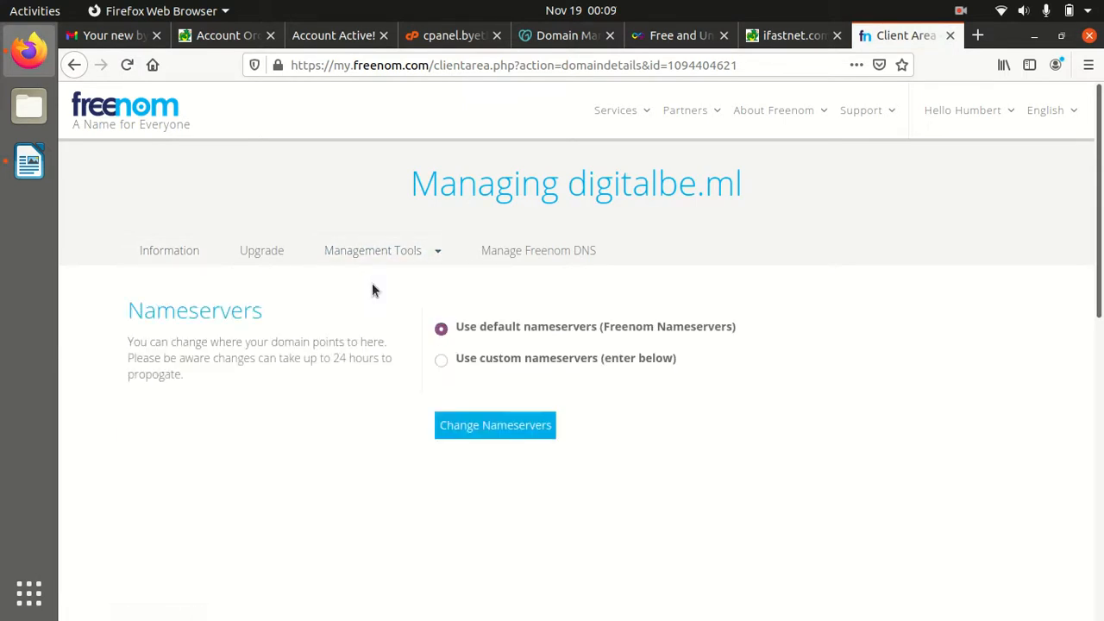
{"action": "left_click", "coordinate": [441, 361]}
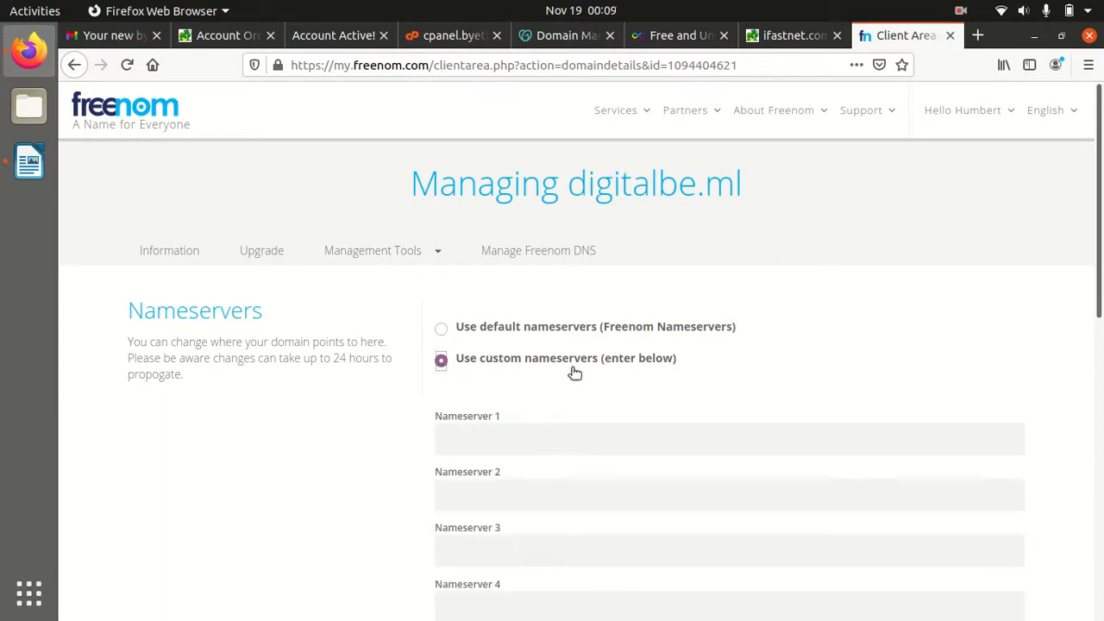
{"action": "scroll", "coordinate": [769, 358], "scroll_direction": "down", "scroll_amount": 1}
{"action": "scroll", "coordinate": [771, 358], "scroll_direction": "down", "scroll_amount": 1}
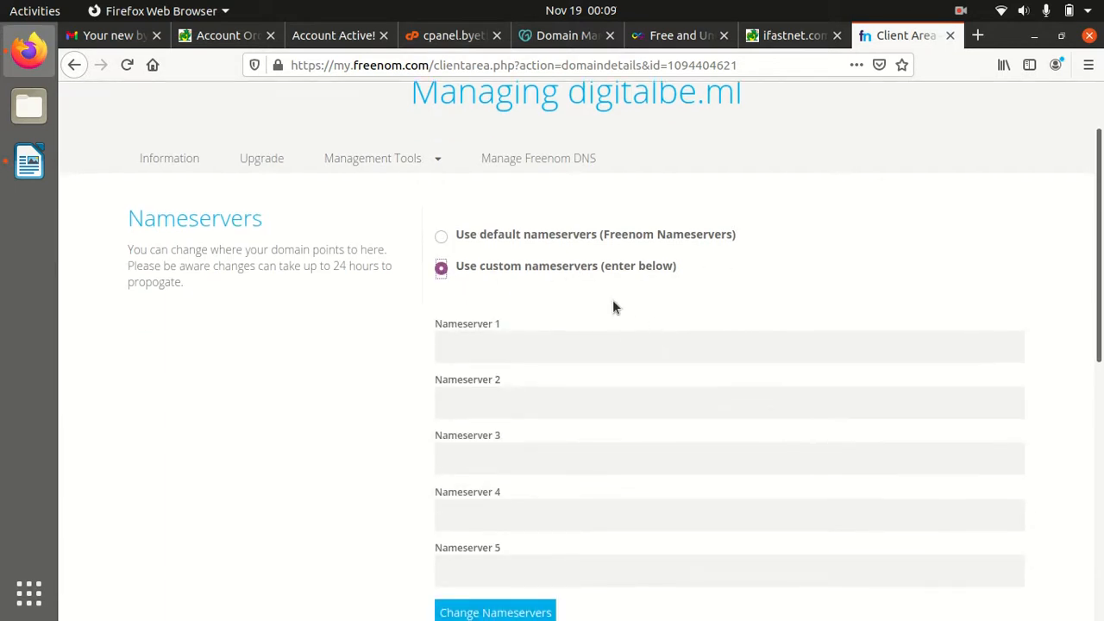
In the notes document, make the byet.host URL a link on a new line and set the font colour to black
{"action": "left_click", "coordinate": [19, 177]}
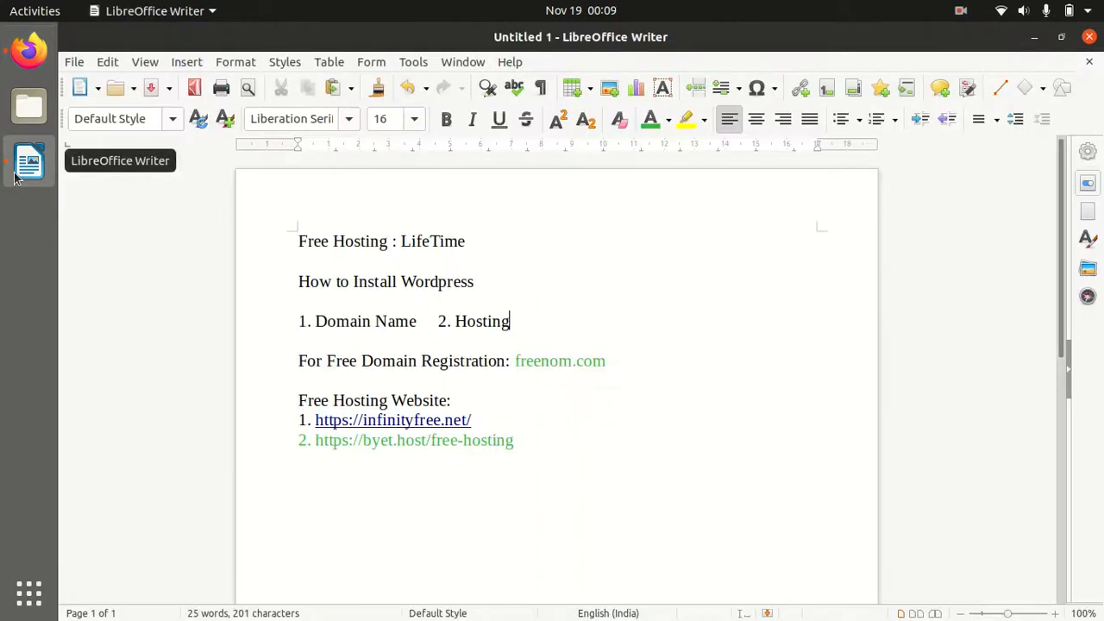
{"action": "key", "text": "Return"}
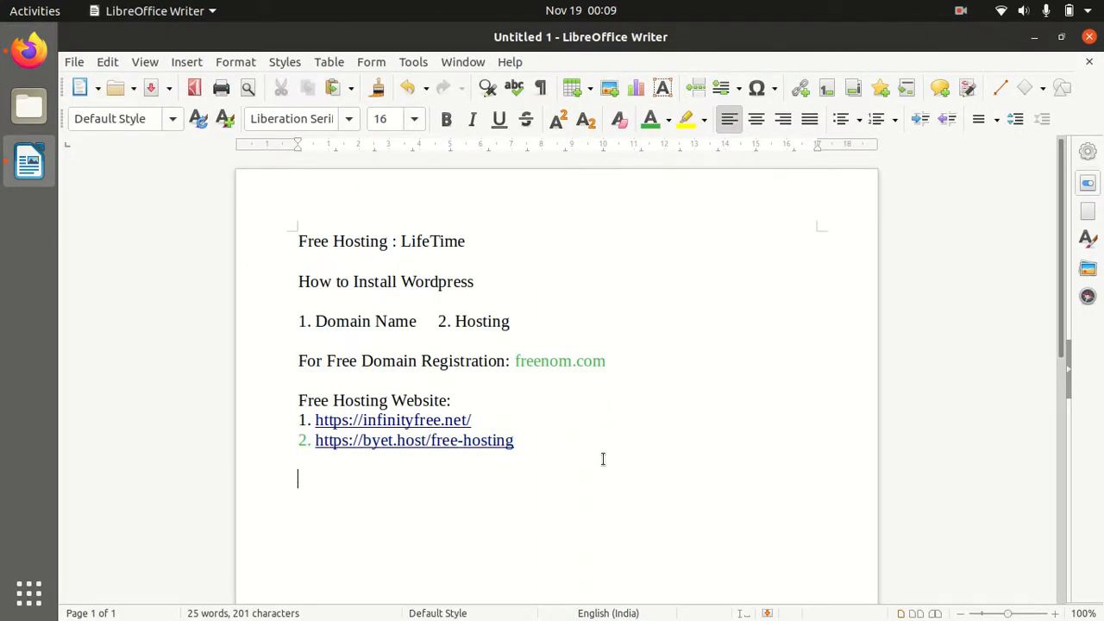
{"action": "type", "text": "Hos"}
{"action": "key", "text": "BackSpace"}
{"action": "key", "text": "BackSpace"}
{"action": "key", "text": "BackSpace"}
{"action": "left_click", "coordinate": [669, 120]}
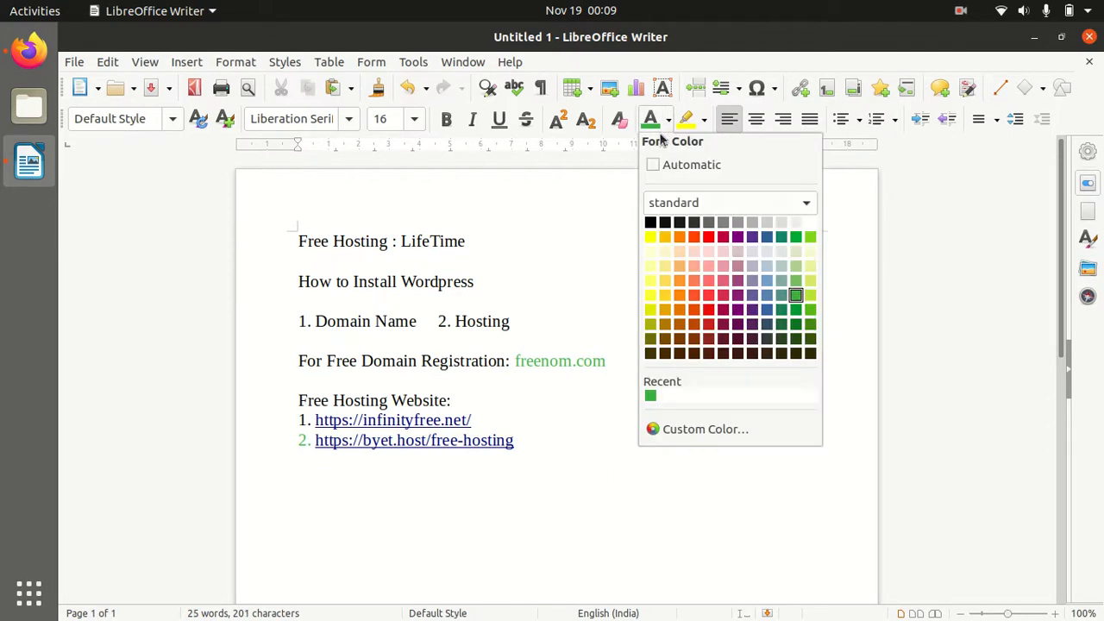
{"action": "left_click", "coordinate": [653, 223]}
Type 'How to connect domain name to server, i.e. point your domain name to hosting.' and start a new paragraph
{"action": "type", "text": "How to co"}
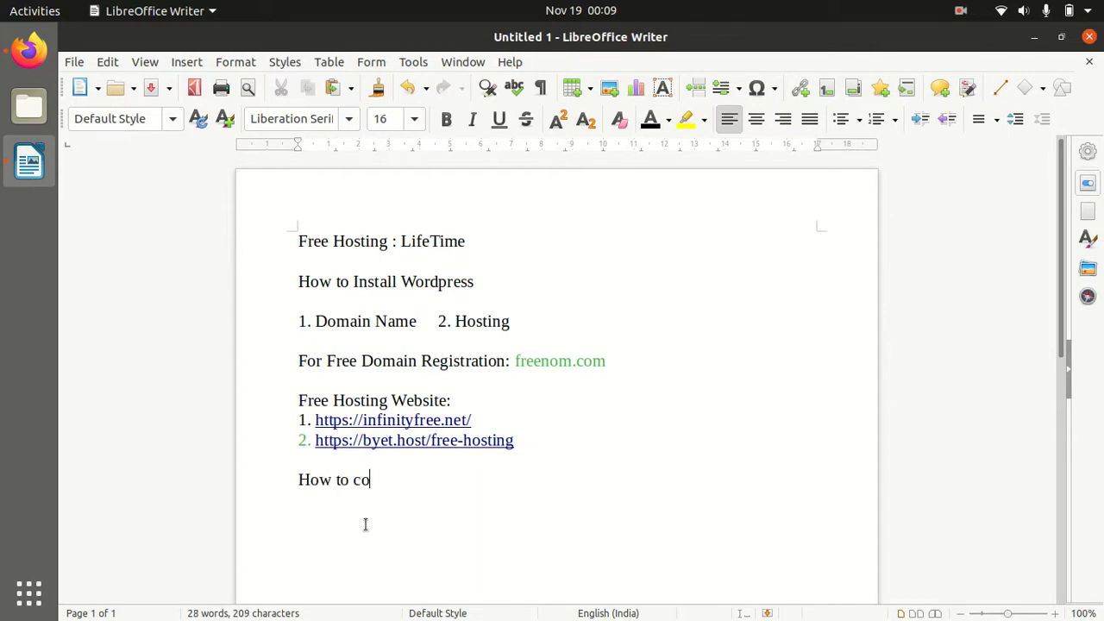
{"action": "type", "text": "nnect domain to"}
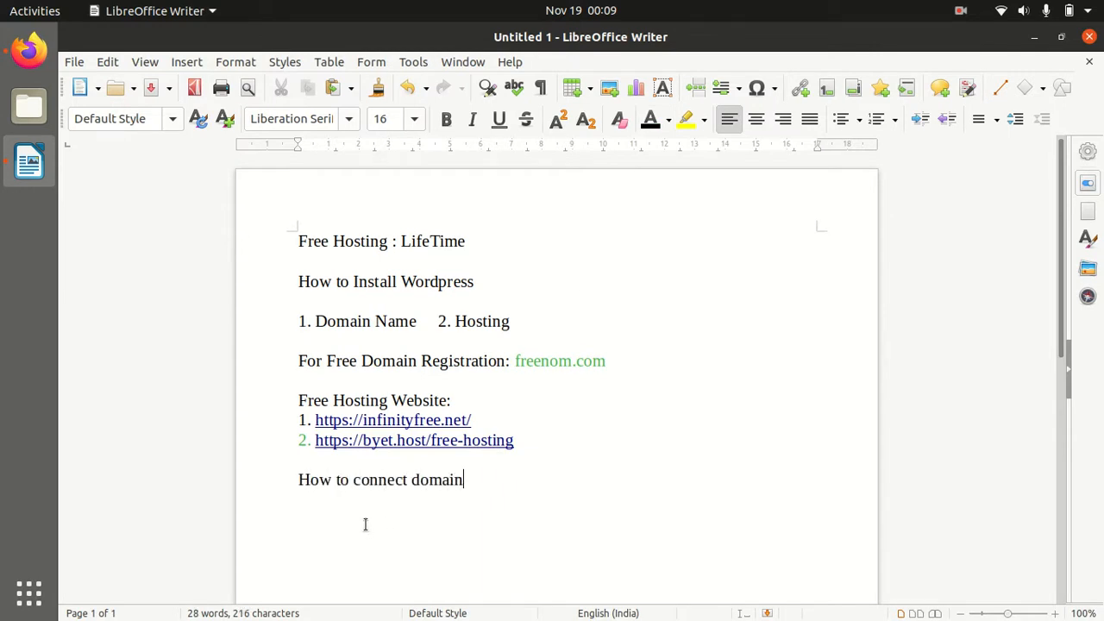
{"action": "key", "text": "BackSpace"}
{"action": "key", "text": "BackSpace"}
{"action": "type", "text": "name to serve"}
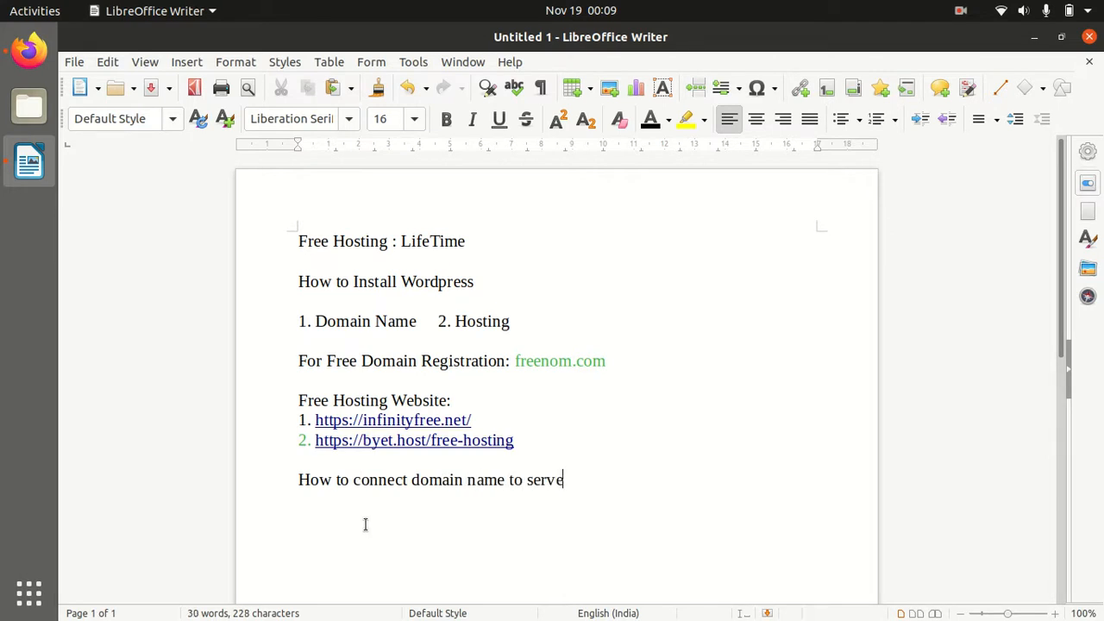
{"action": "type", "text": "r, i.e. point "}
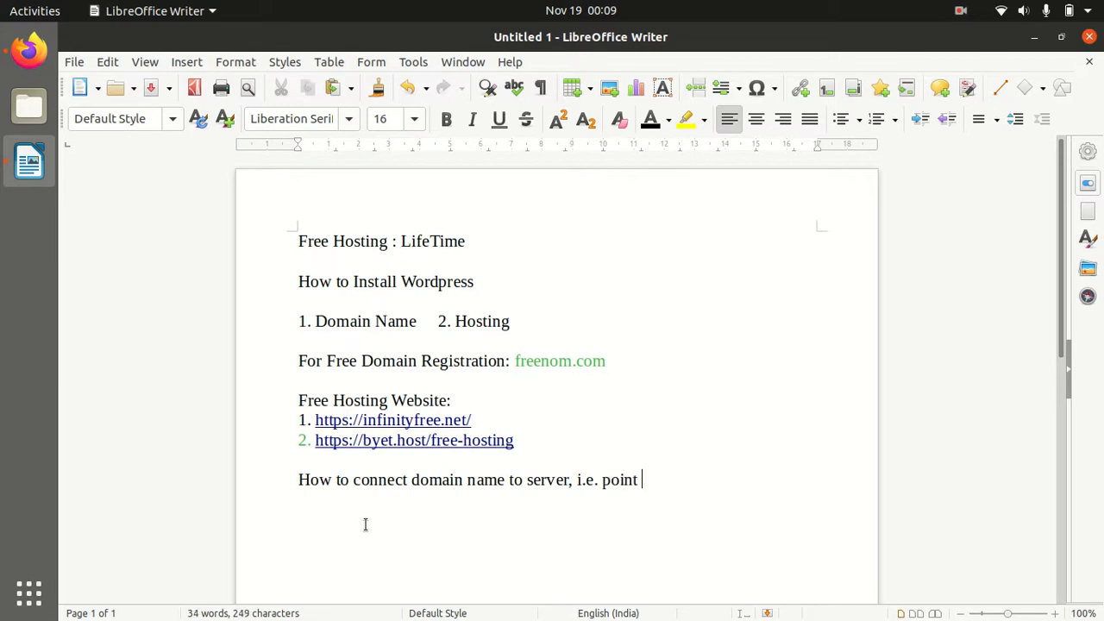
{"action": "type", "text": "your domain nam"}
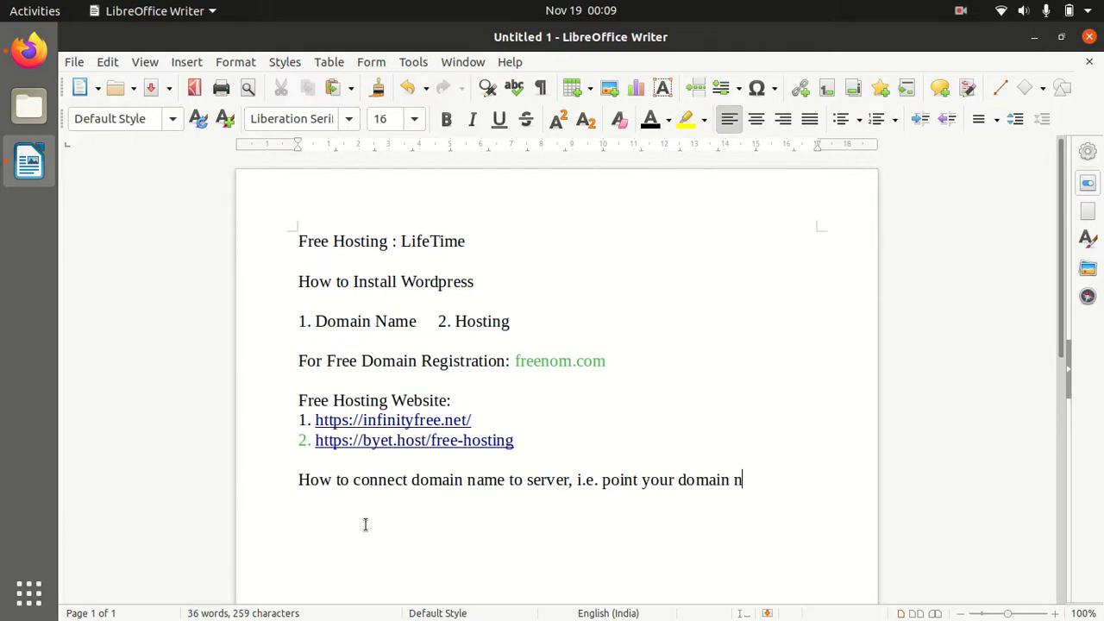
{"action": "type", "text": "e to host"}
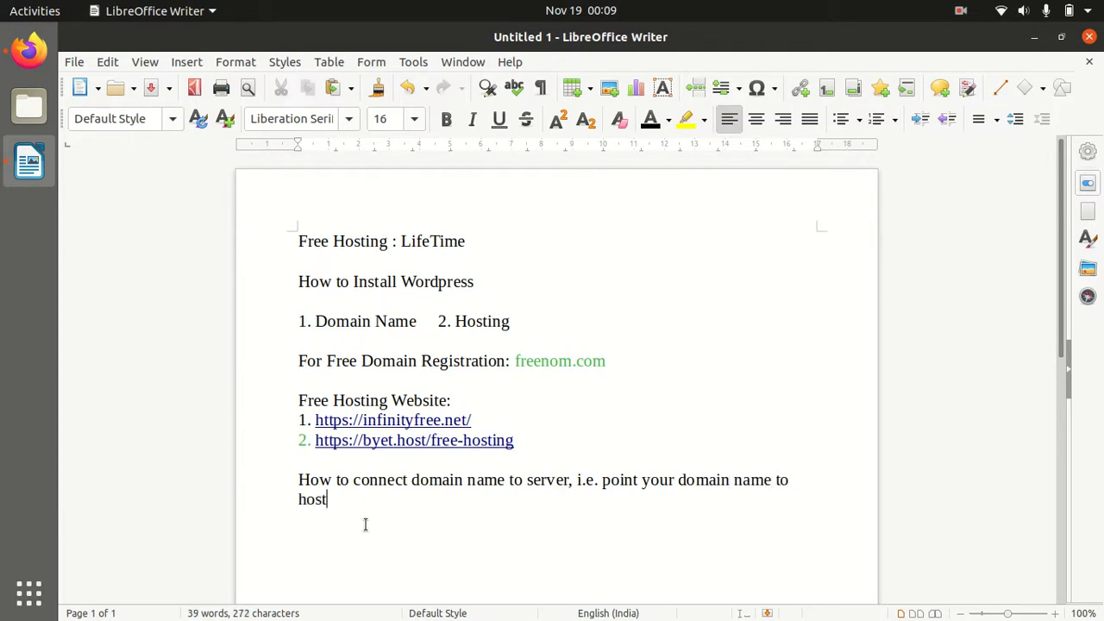
{"action": "type", "text": "ing."}
{"action": "left_click_drag", "start_coordinate": [603, 477], "coordinate": [749, 496]}
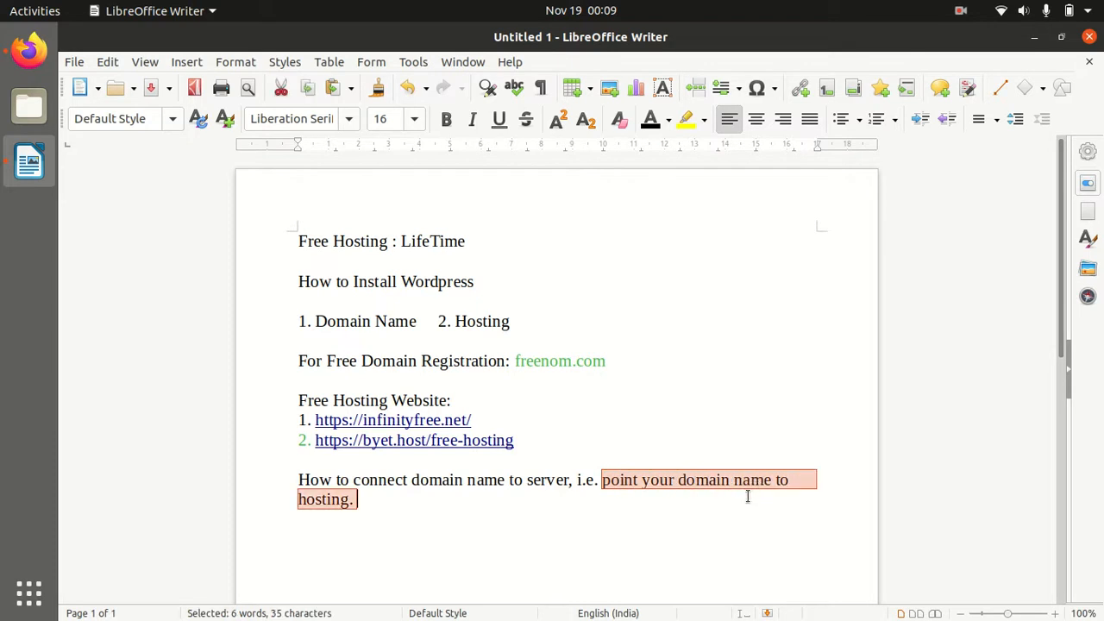
{"action": "left_click", "coordinate": [296, 477]}
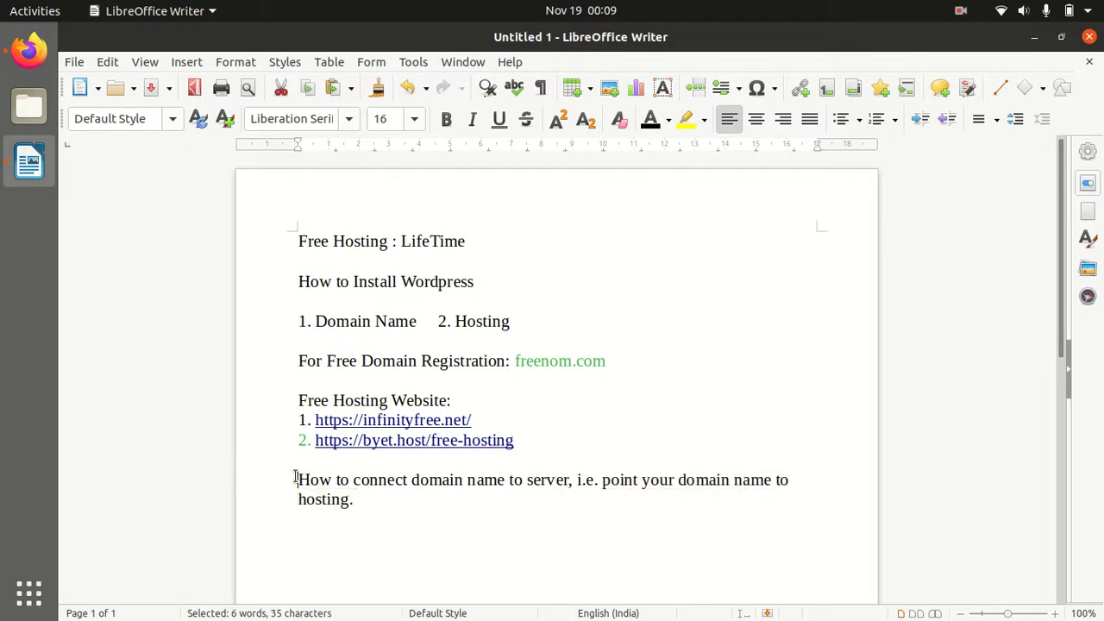
{"action": "left_click", "coordinate": [374, 512]}
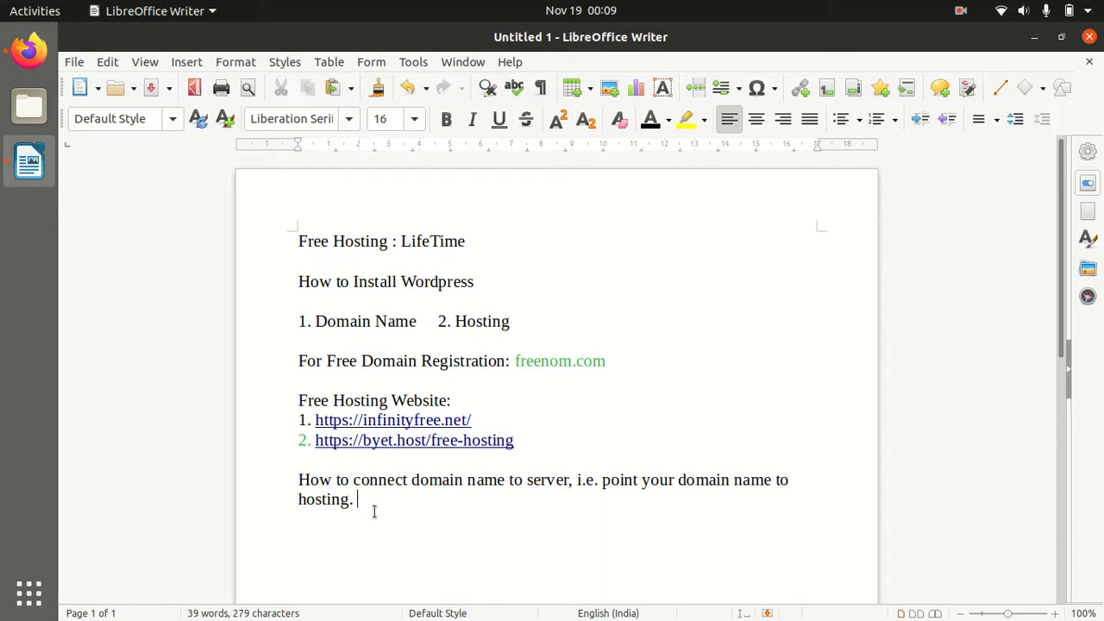
{"action": "key", "text": "Return"}
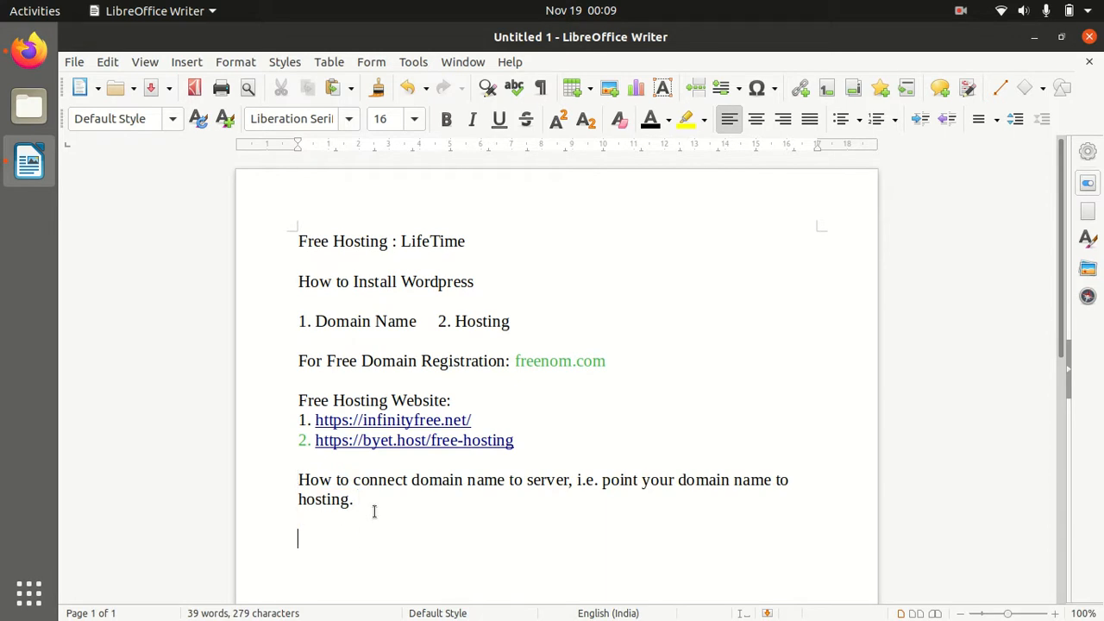
Return to Freenom's nameserver page and click into the Nameserver 1 and 3 fields
{"action": "left_click", "coordinate": [29, 68]}
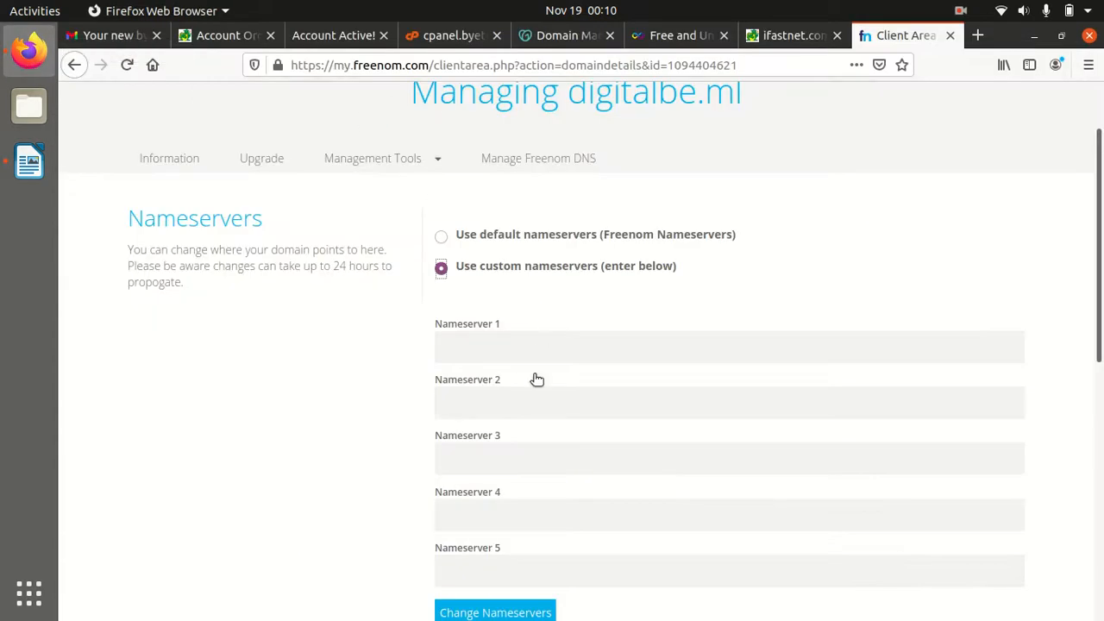
{"action": "left_click", "coordinate": [489, 349]}
{"action": "left_click", "coordinate": [495, 461]}
In the byethost VistaPanel, scroll to the Domains section and open Addon Domains to see the ns1–ns5.byet.org nameservers
{"action": "left_click", "coordinate": [434, 41]}
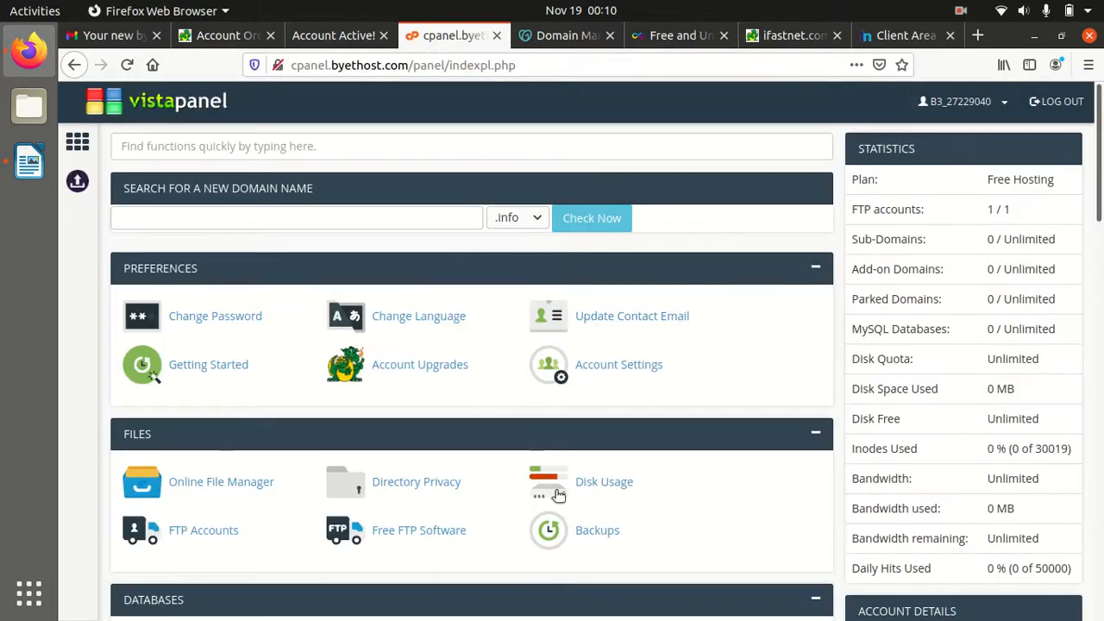
{"action": "scroll", "coordinate": [691, 483], "scroll_direction": "down", "scroll_amount": 3}
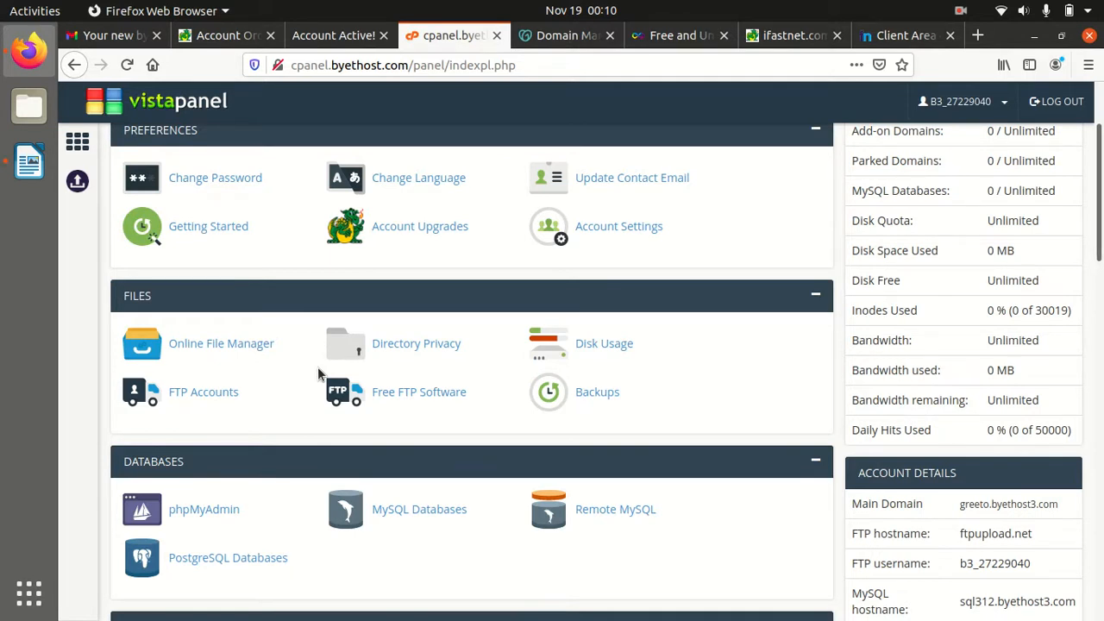
{"action": "scroll", "coordinate": [552, 446], "scroll_direction": "up", "scroll_amount": 2}
{"action": "scroll", "coordinate": [548, 440], "scroll_direction": "up", "scroll_amount": 2}
{"action": "scroll", "coordinate": [443, 389], "scroll_direction": "up", "scroll_amount": 1}
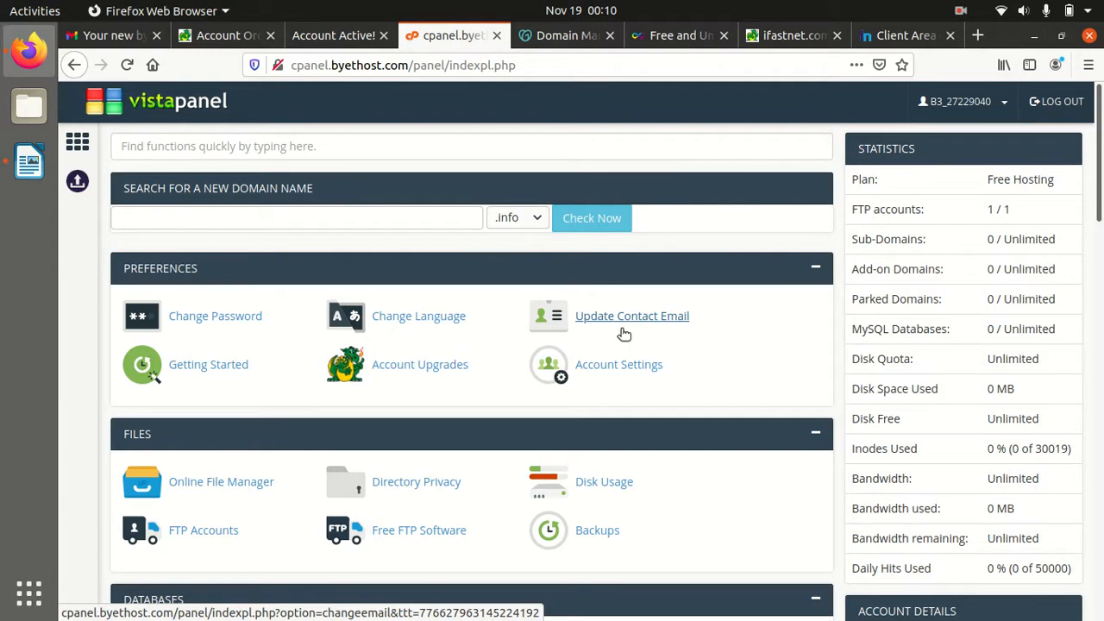
{"action": "scroll", "coordinate": [535, 420], "scroll_direction": "down", "scroll_amount": 3}
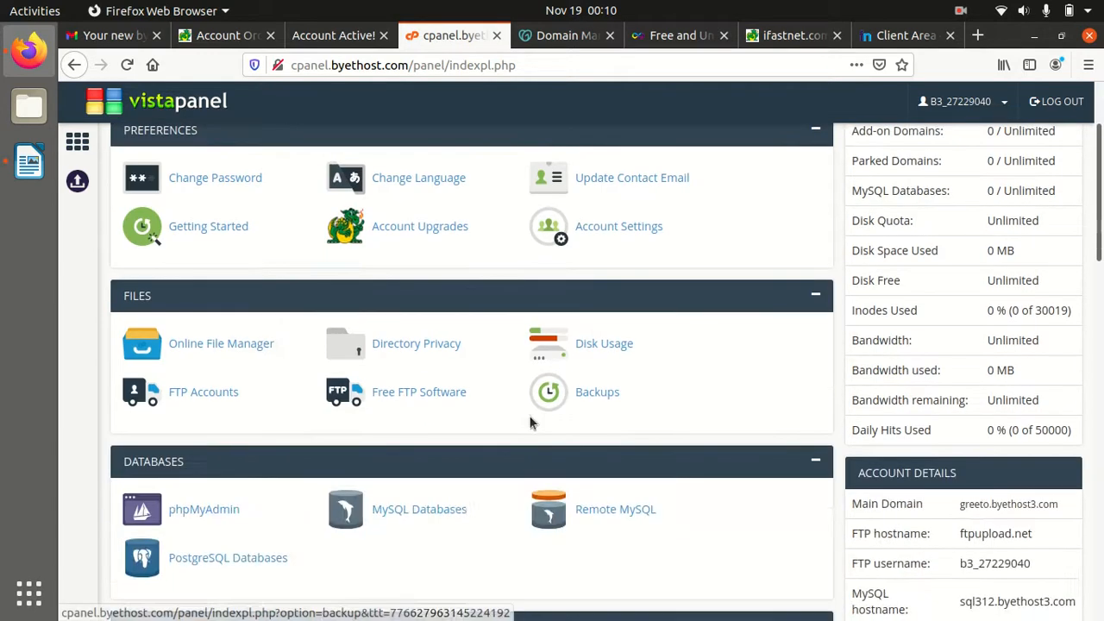
{"action": "scroll", "coordinate": [517, 406], "scroll_direction": "up", "scroll_amount": 3}
{"action": "scroll", "coordinate": [580, 345], "scroll_direction": "down", "scroll_amount": 4}
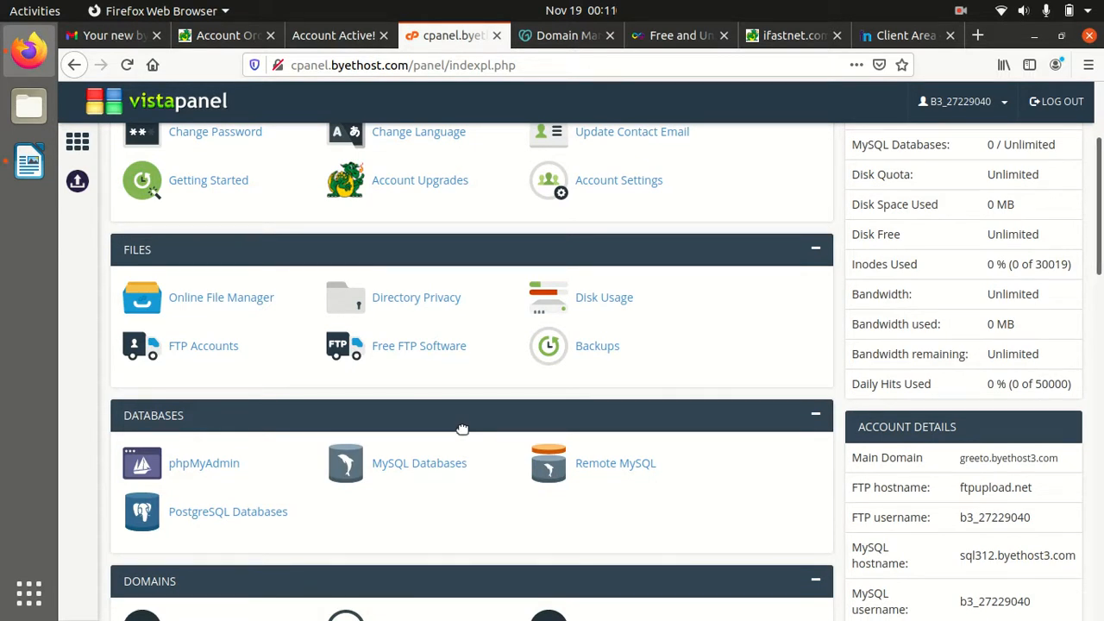
{"action": "scroll", "coordinate": [459, 439], "scroll_direction": "down", "scroll_amount": 3}
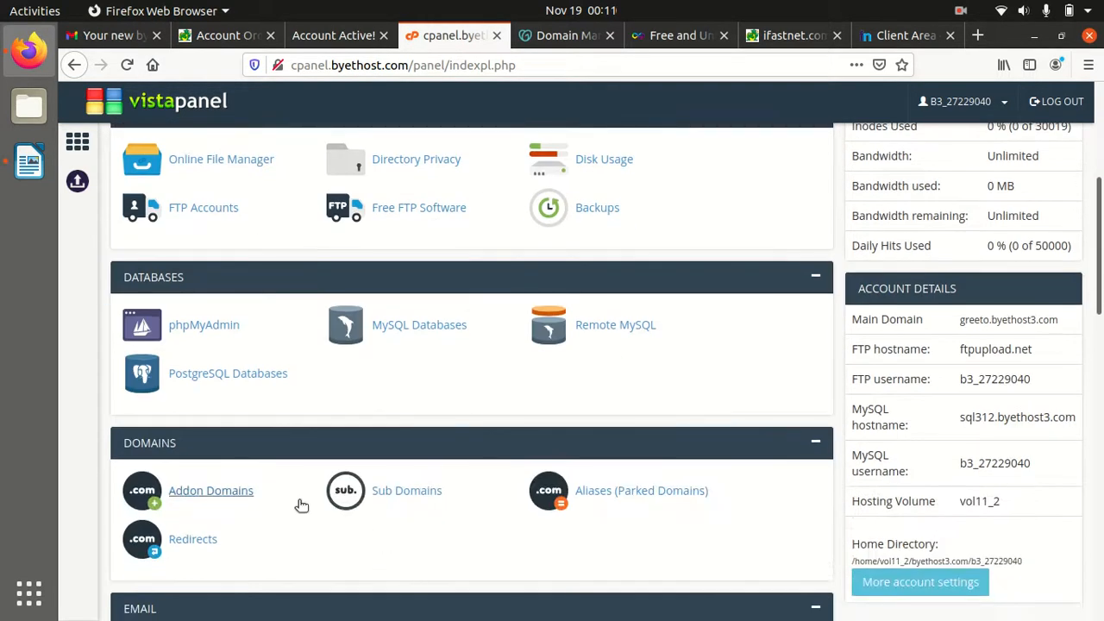
{"action": "left_click", "coordinate": [220, 500]}
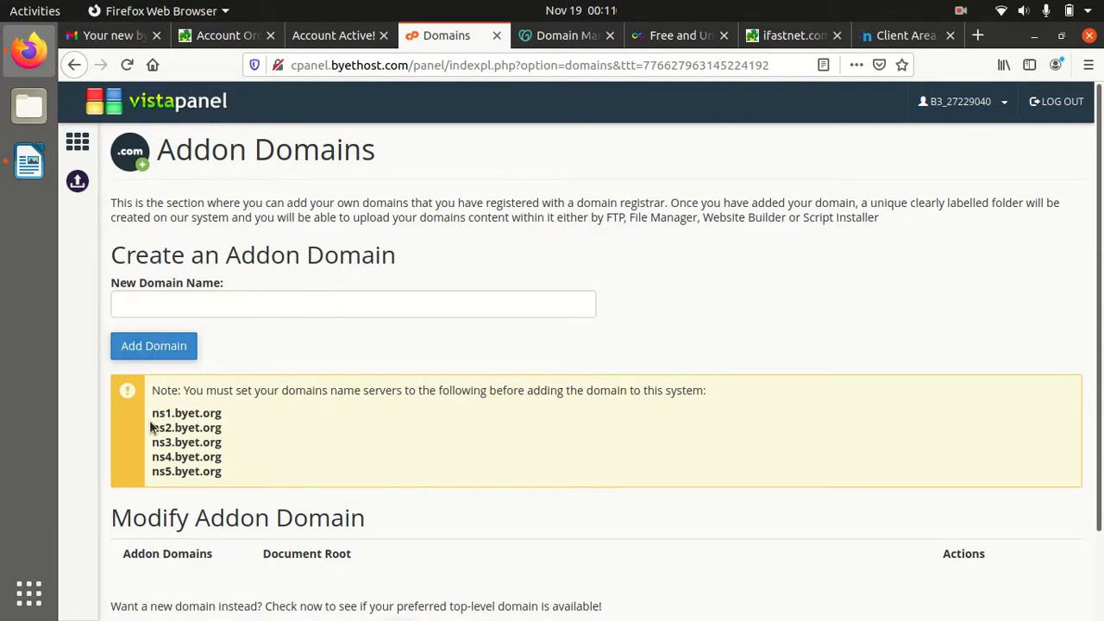
{"action": "mouse_move", "coordinate": [153, 416]}
{"action": "left_mouse_down"}
{"action": "mouse_move", "coordinate": [226, 416]}
{"action": "mouse_move", "coordinate": [151, 428]}
{"action": "left_mouse_up"}
{"action": "left_click_drag", "start_coordinate": [230, 415], "coordinate": [152, 416]}
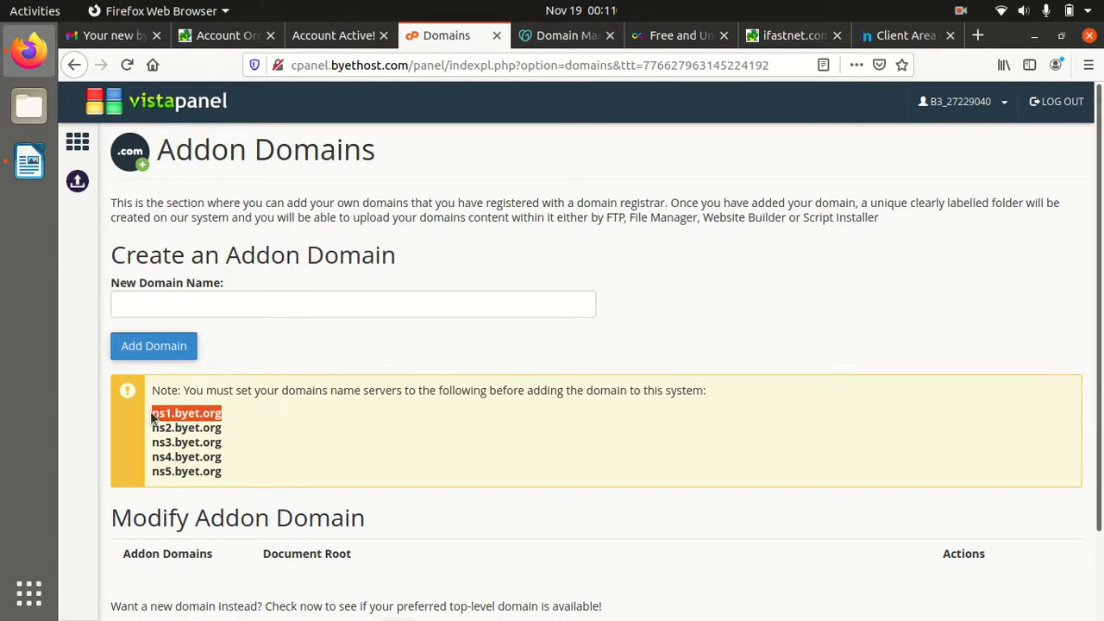
{"action": "left_click", "coordinate": [263, 450]}
{"action": "left_click_drag", "start_coordinate": [165, 414], "coordinate": [197, 471]}
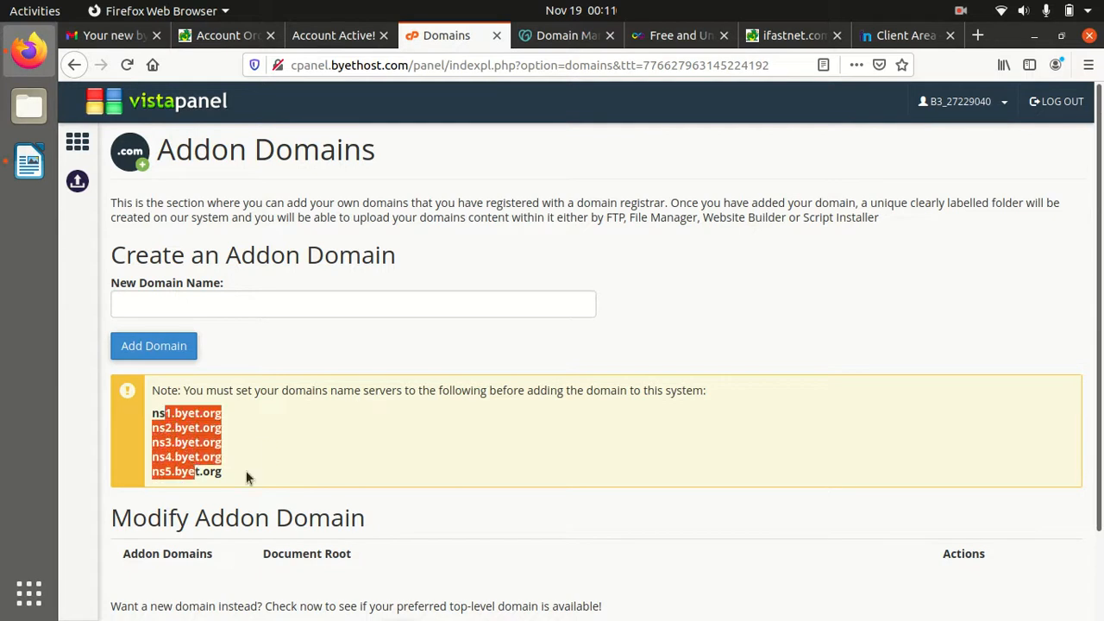
{"action": "left_click", "coordinate": [246, 473]}
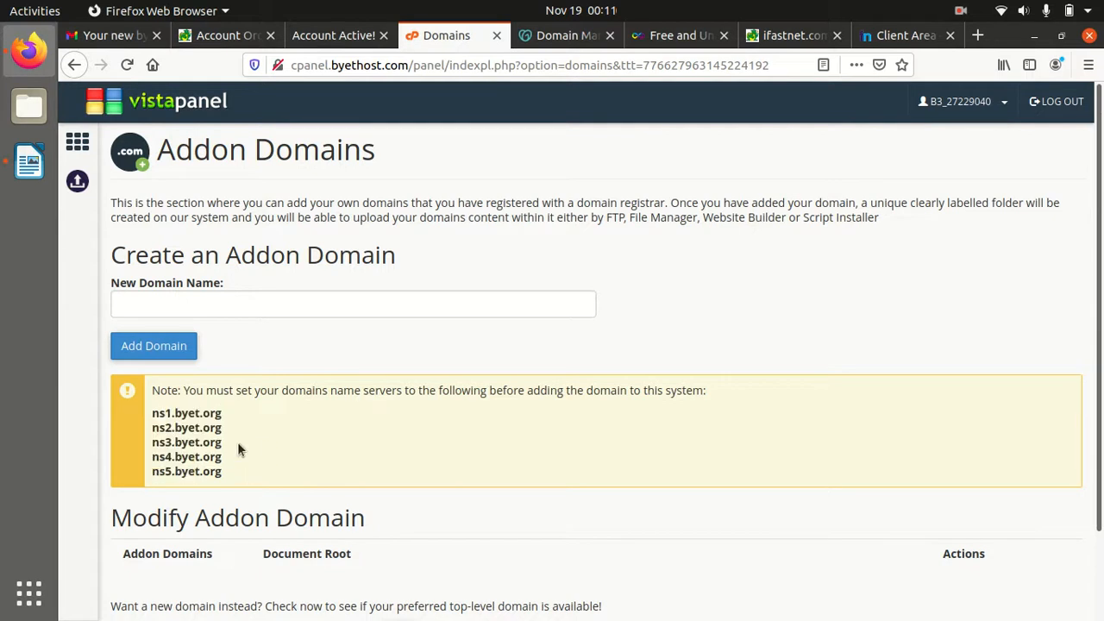
{"action": "left_click", "coordinate": [166, 312]}
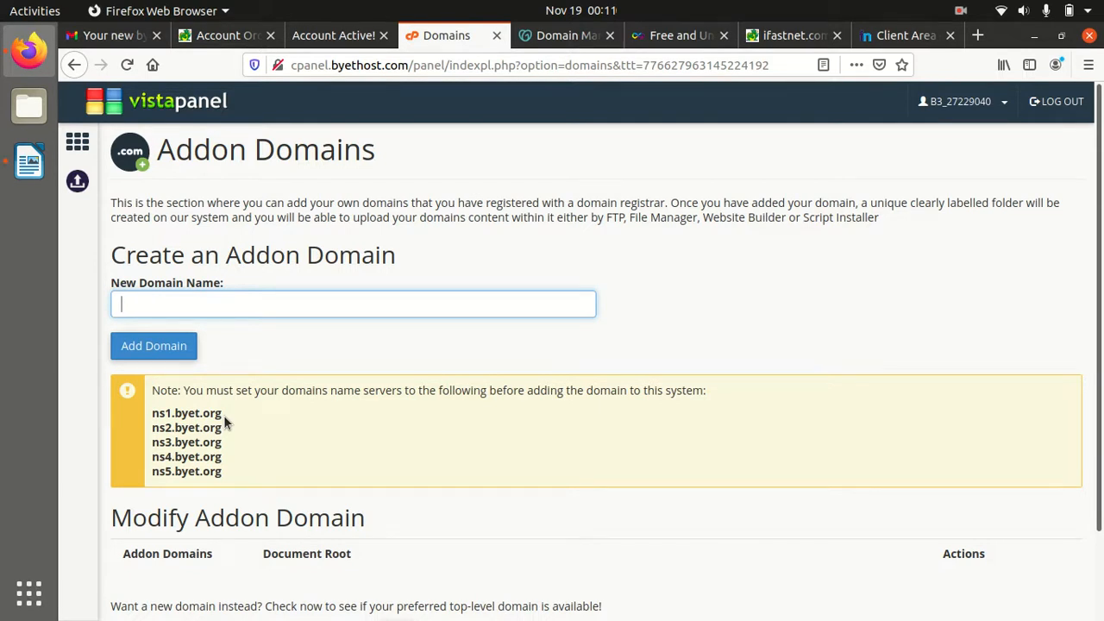
{"action": "scroll", "coordinate": [223, 415], "scroll_direction": "down", "scroll_amount": 2}
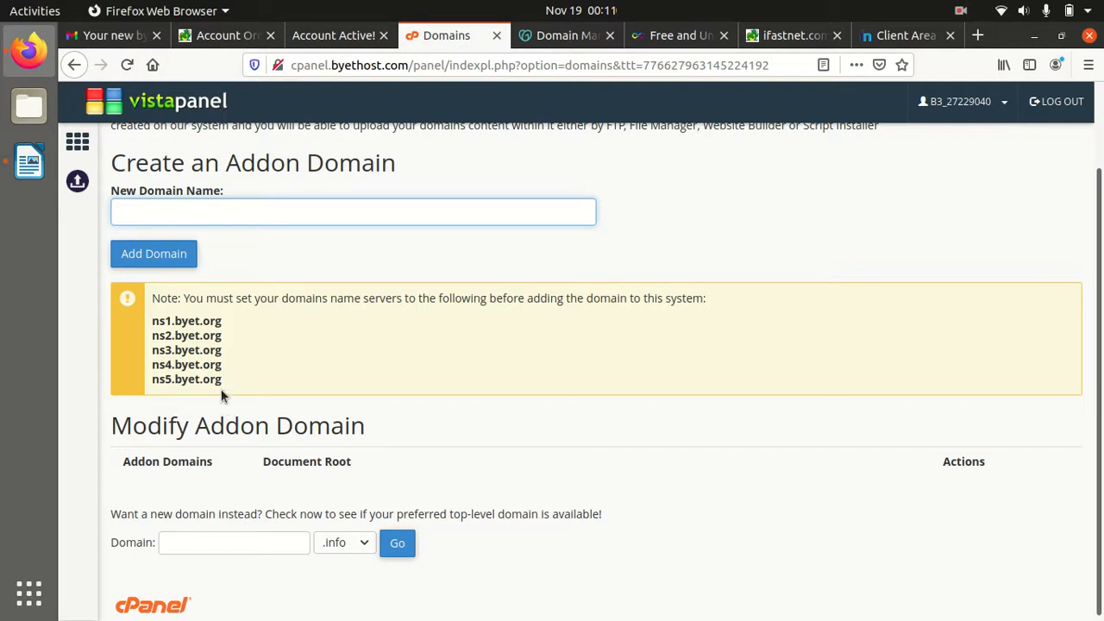
{"action": "left_click_drag", "start_coordinate": [224, 322], "coordinate": [152, 324]}
{"action": "key", "text": "ctrl+c"}
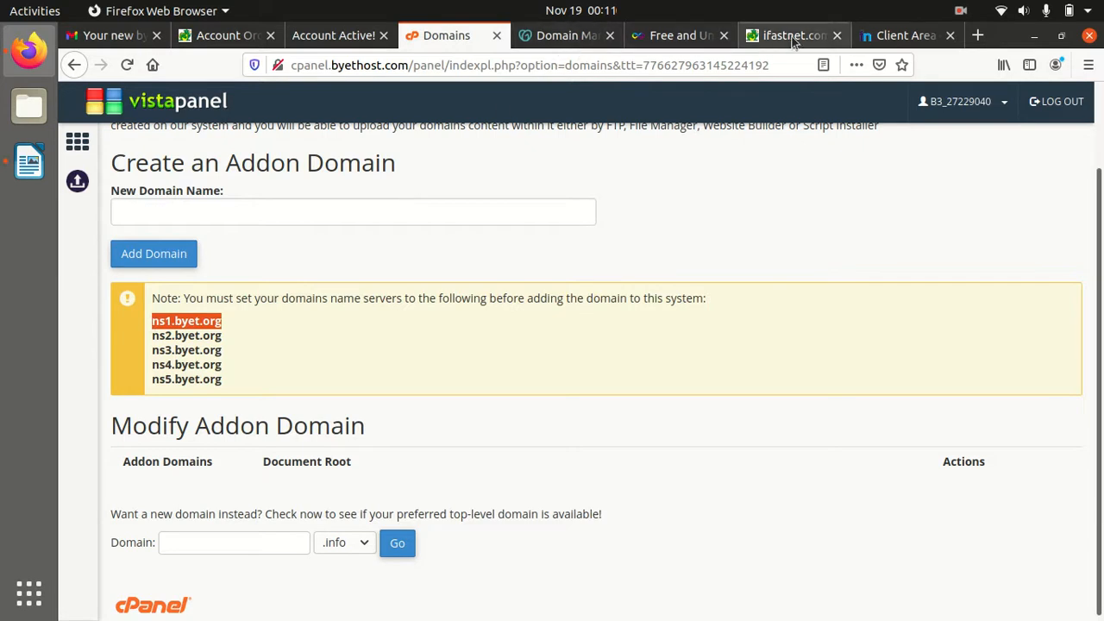
On Freenom, open Management Tools > Nameservers for digitalbe.ml
{"action": "left_click", "coordinate": [865, 35]}
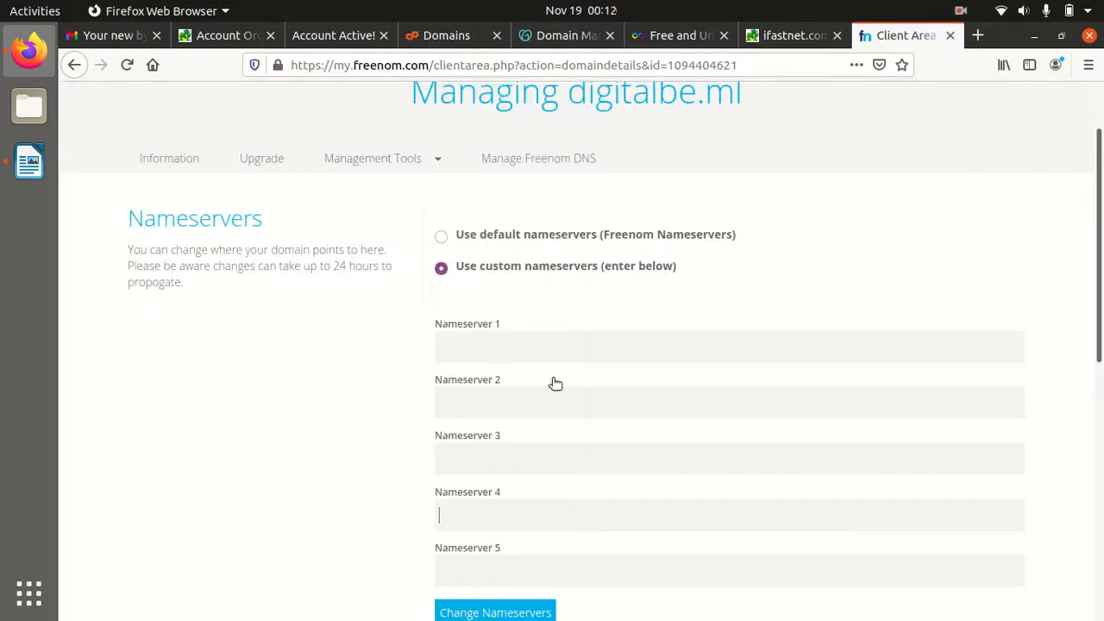
{"action": "left_click", "coordinate": [470, 356]}
{"action": "scroll", "coordinate": [526, 247], "scroll_direction": "up", "scroll_amount": 2}
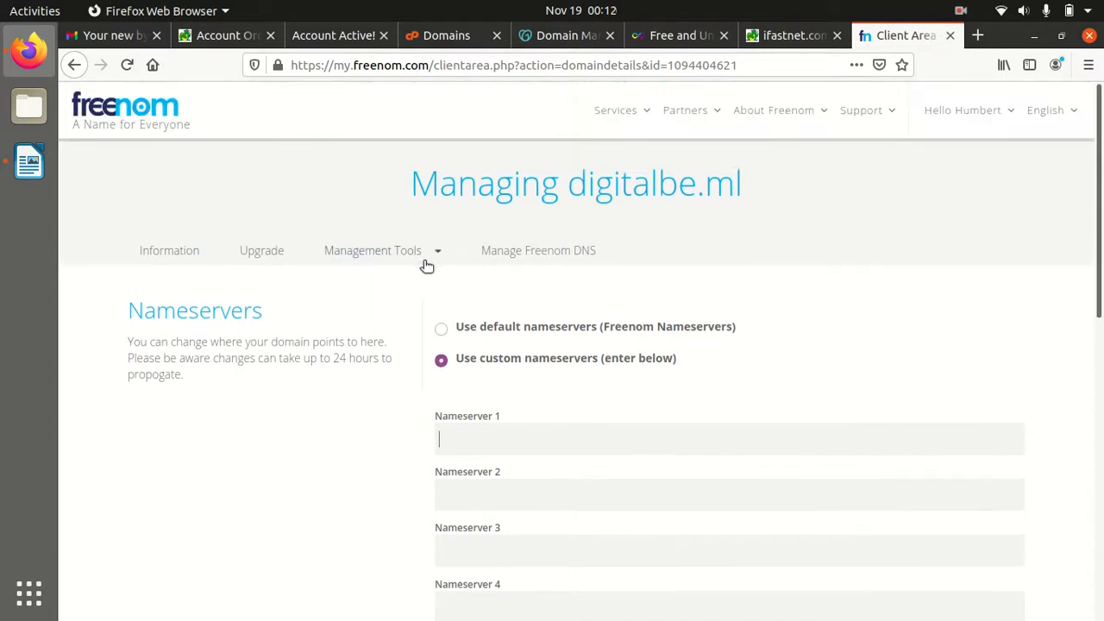
{"action": "left_click", "coordinate": [424, 257]}
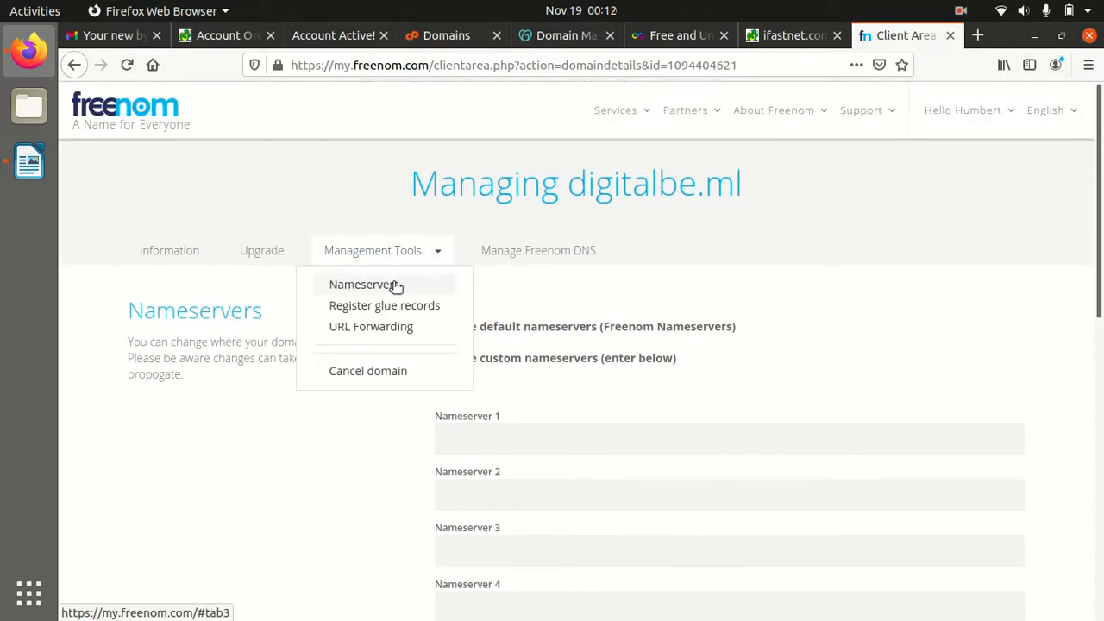
{"action": "left_click", "coordinate": [393, 282]}
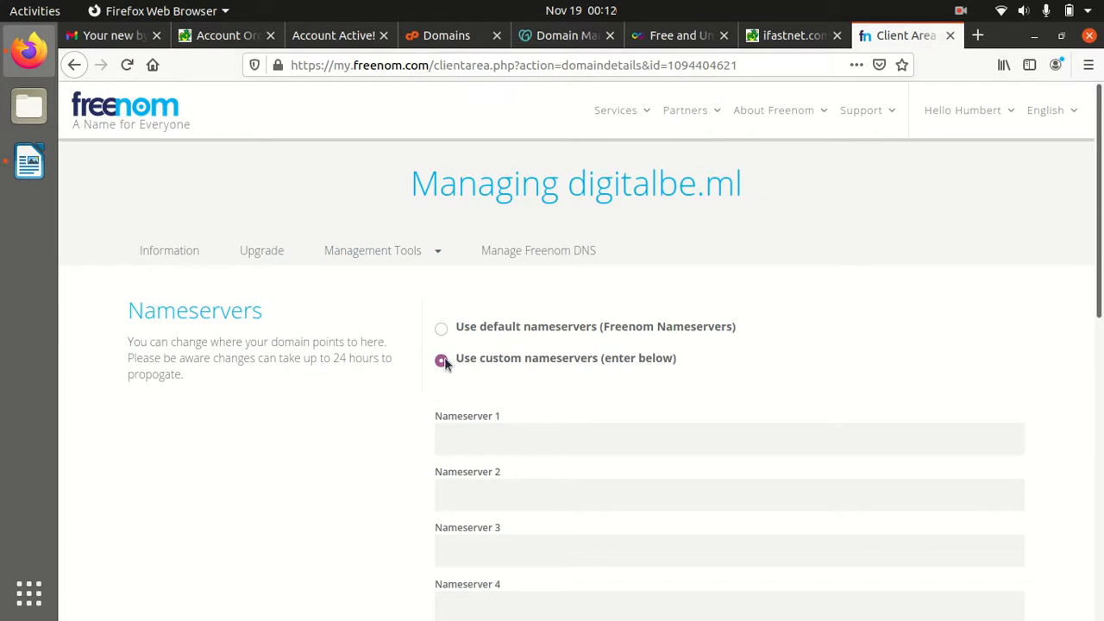
Enter ns1.byet.org, ns2.byet.org and ns3.byet.org as Nameservers 1–3
{"action": "left_click", "coordinate": [458, 440]}
{"action": "key", "text": "ctrl+v"}
{"action": "left_click", "coordinate": [451, 497]}
{"action": "key", "text": "ctrl+v"}
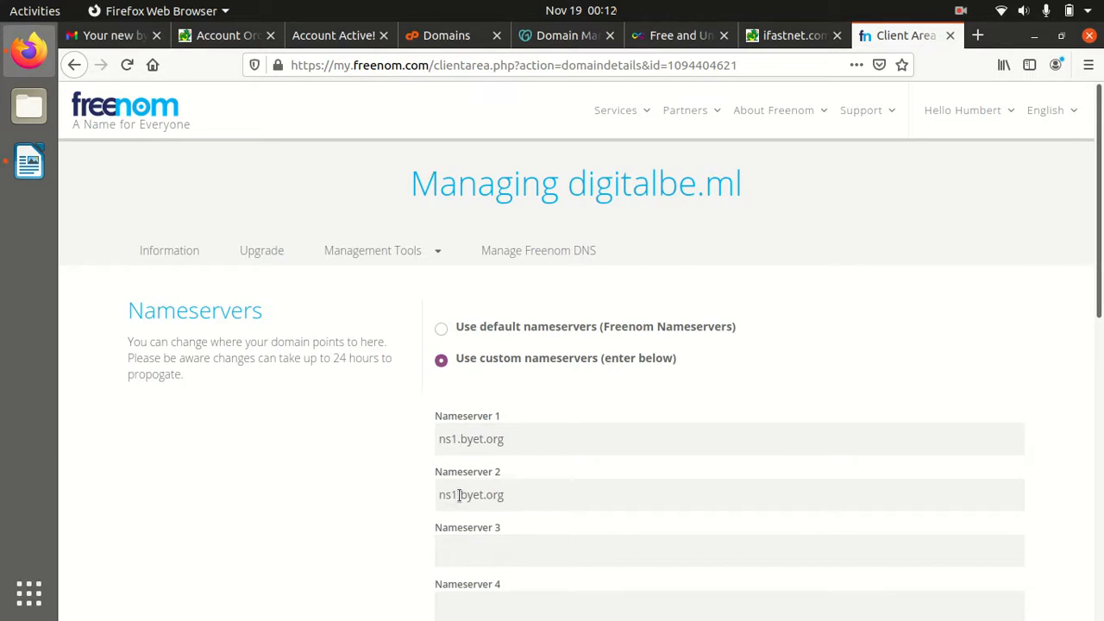
{"action": "left_click", "coordinate": [457, 494]}
{"action": "key", "text": "BackSpace"}
{"action": "type", "text": "2"}
{"action": "left_click", "coordinate": [500, 552]}
{"action": "key", "text": "ctrl+v"}
{"action": "scroll", "coordinate": [499, 552], "scroll_direction": "down", "scroll_amount": 2}
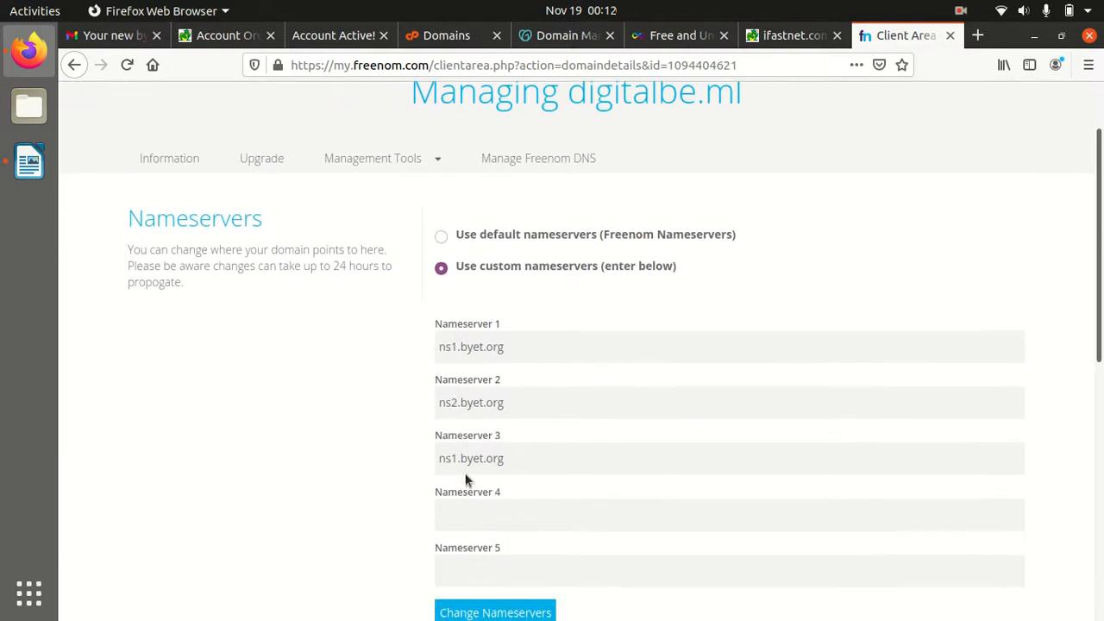
{"action": "key", "text": "BackSpace"}
{"action": "type", "text": "3"}
Enter ns4.byet.org and ns5.byet.org as Nameservers 4 and 5 and save the changes
{"action": "left_click", "coordinate": [466, 514]}
{"action": "key", "text": "ctrl+v"}
{"action": "left_click", "coordinate": [458, 514]}
{"action": "key", "text": "BackSpace"}
{"action": "type", "text": "4"}
{"action": "key", "text": "ctrl+v"}
{"action": "left_click", "coordinate": [458, 570]}
{"action": "key", "text": "BackSpace"}
{"action": "type", "text": "5"}
{"action": "scroll", "coordinate": [646, 484], "scroll_direction": "down", "scroll_amount": 3}
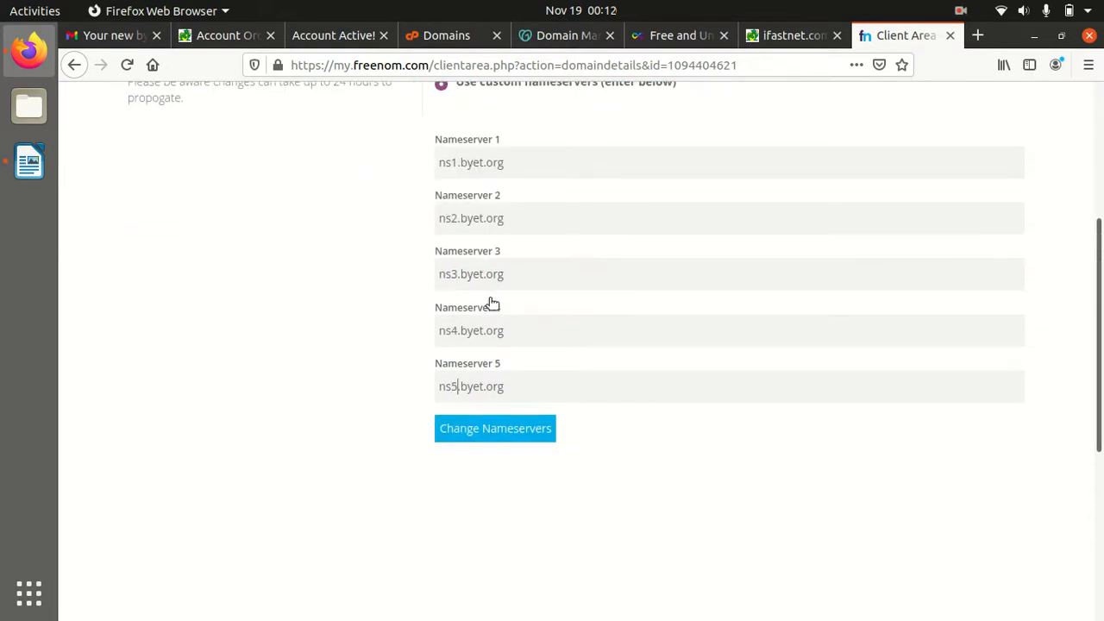
{"action": "left_click", "coordinate": [494, 434]}
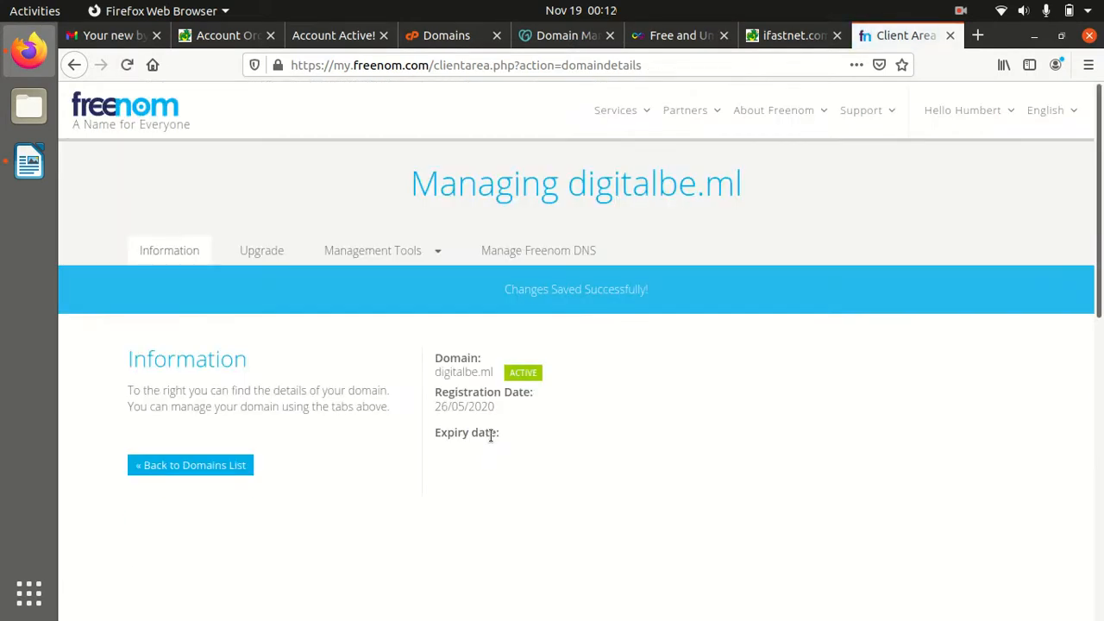
Check the Changes Saved Successfully banner and reopen the nameserver settings to verify NS1–NS5.BYET.ORG
{"action": "left_click_drag", "start_coordinate": [490, 291], "coordinate": [664, 296]}
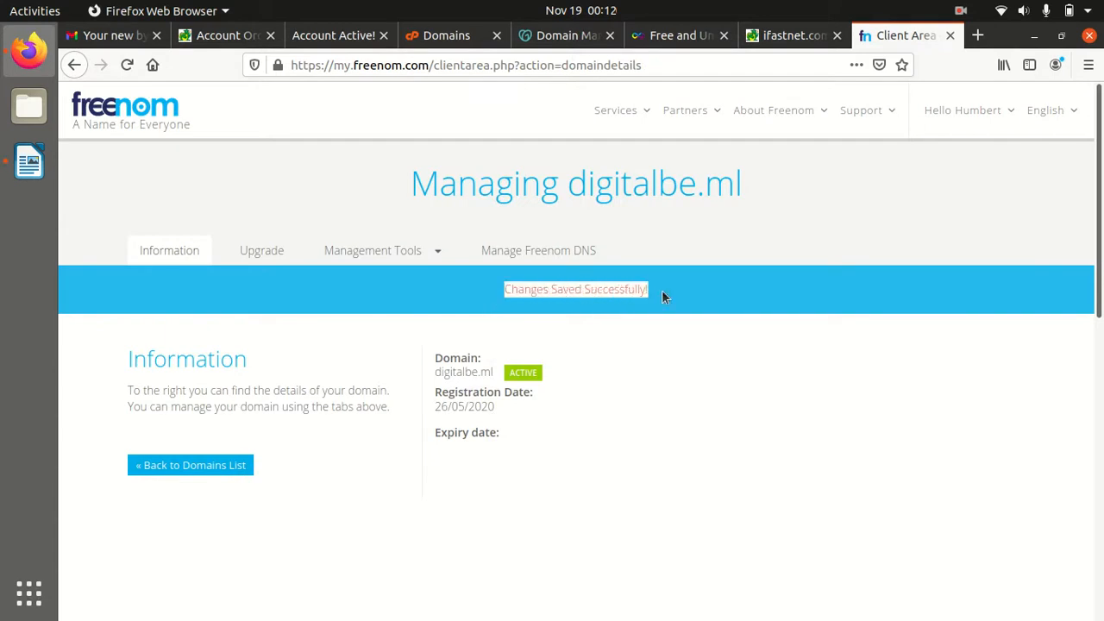
{"action": "mouse_move", "coordinate": [365, 247]}
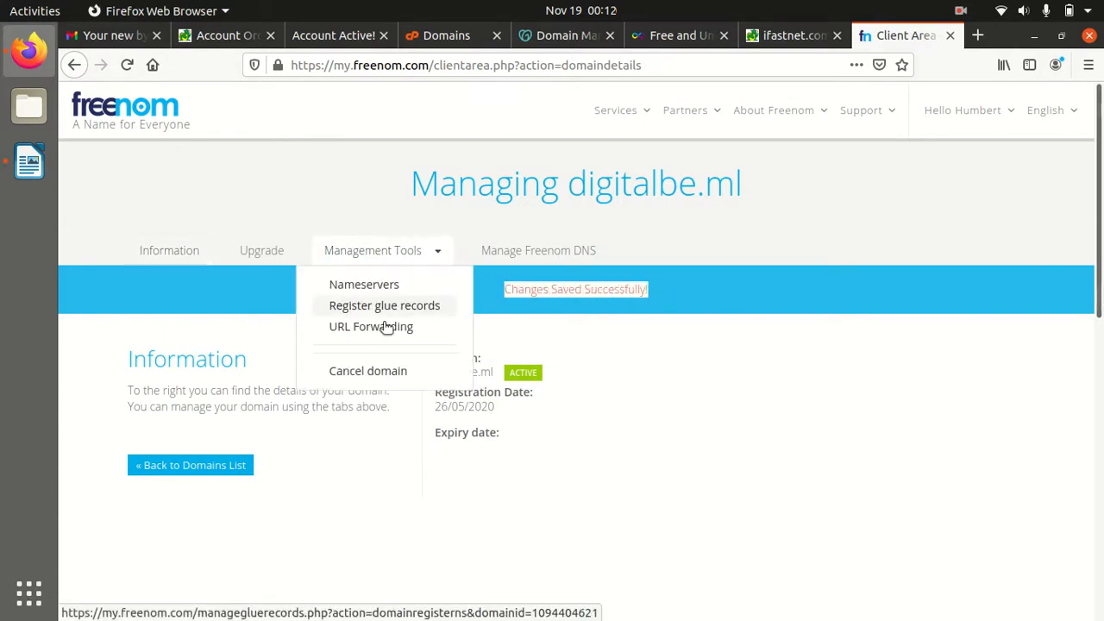
{"action": "left_click", "coordinate": [384, 293]}
{"action": "scroll", "coordinate": [597, 447], "scroll_direction": "down", "scroll_amount": 3}
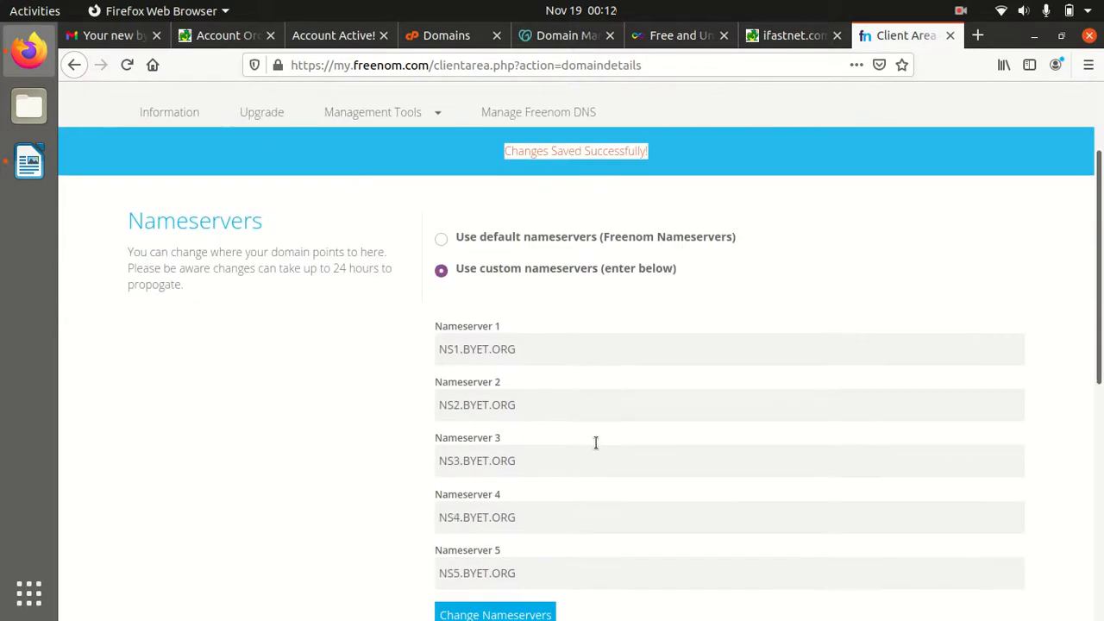
{"action": "scroll", "coordinate": [528, 353], "scroll_direction": "down", "scroll_amount": 2}
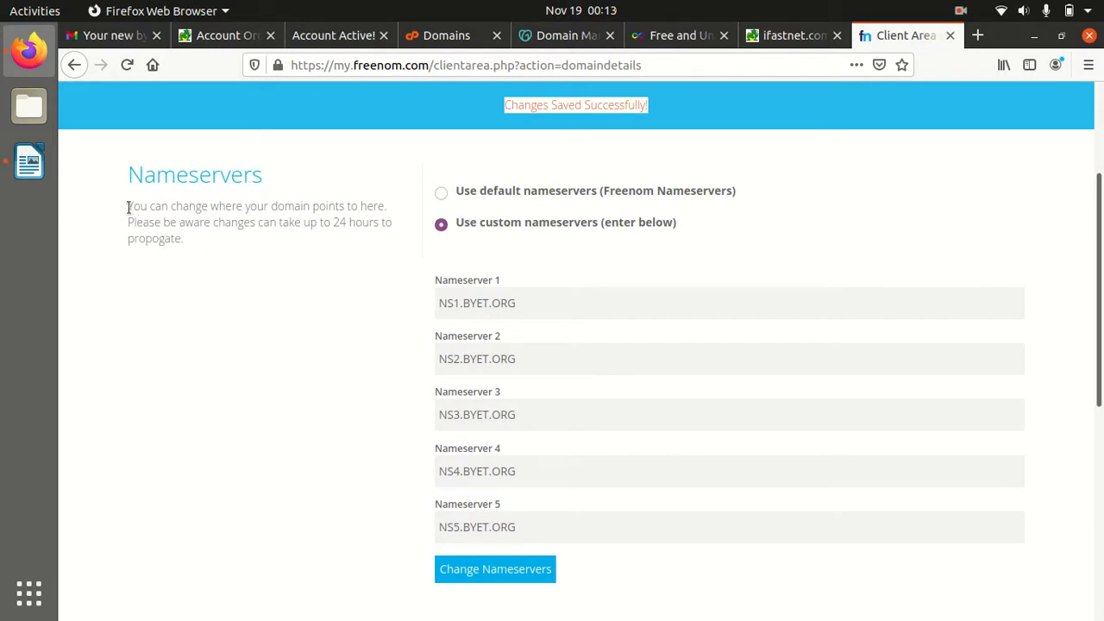
Highlight the note about propagation taking up to 24 hours, then return to the VistaPanel home page
{"action": "left_click_drag", "start_coordinate": [129, 207], "coordinate": [185, 245]}
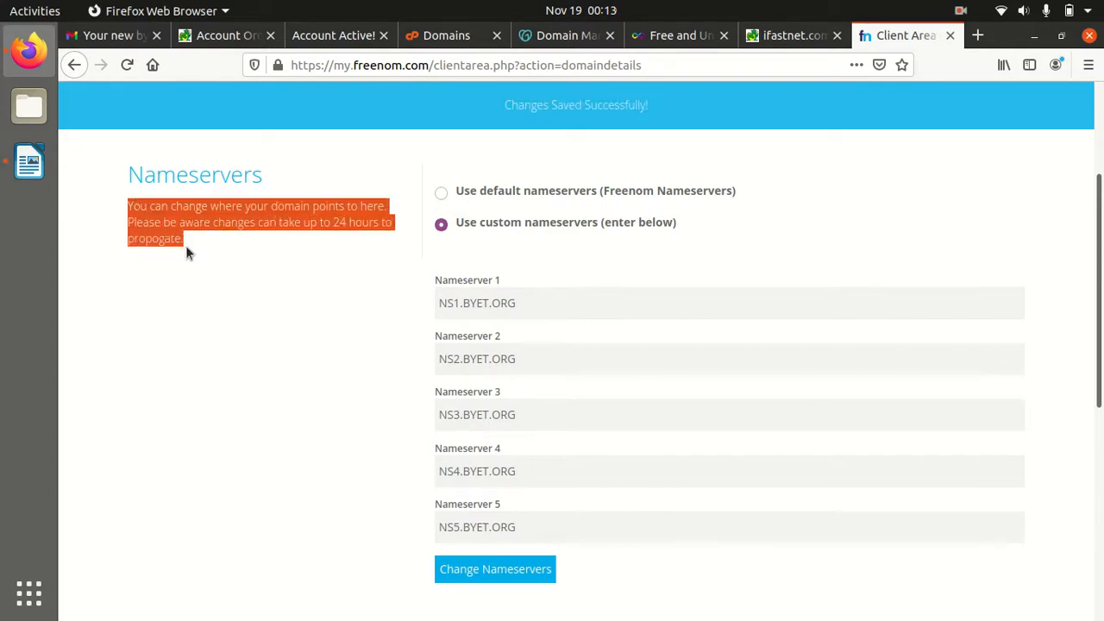
{"action": "left_click", "coordinate": [316, 251]}
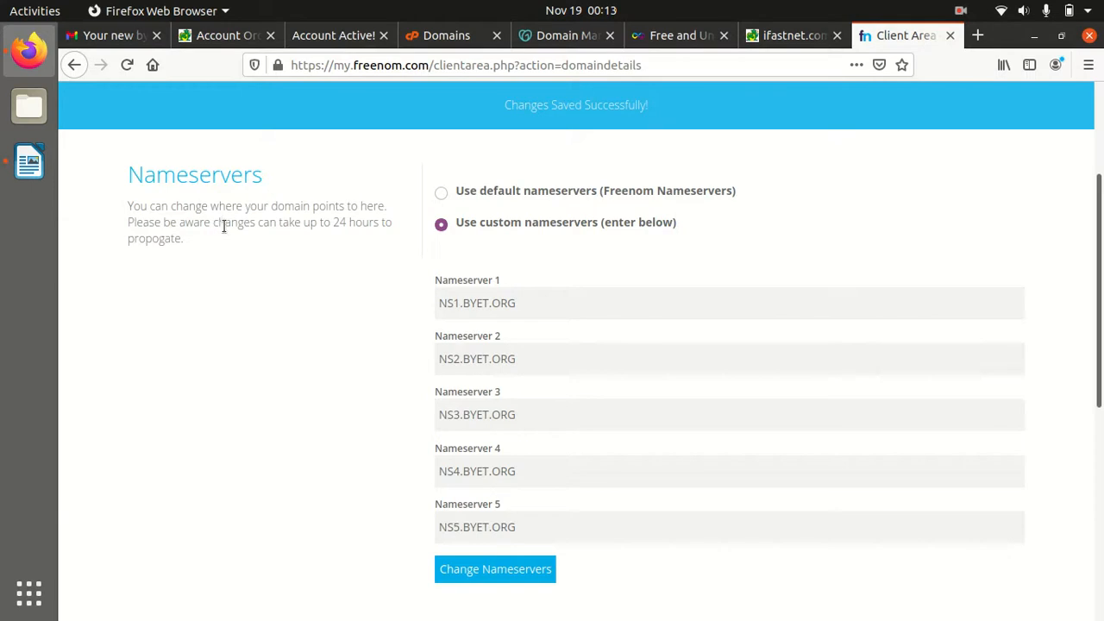
{"action": "left_click_drag", "start_coordinate": [324, 223], "coordinate": [394, 223]}
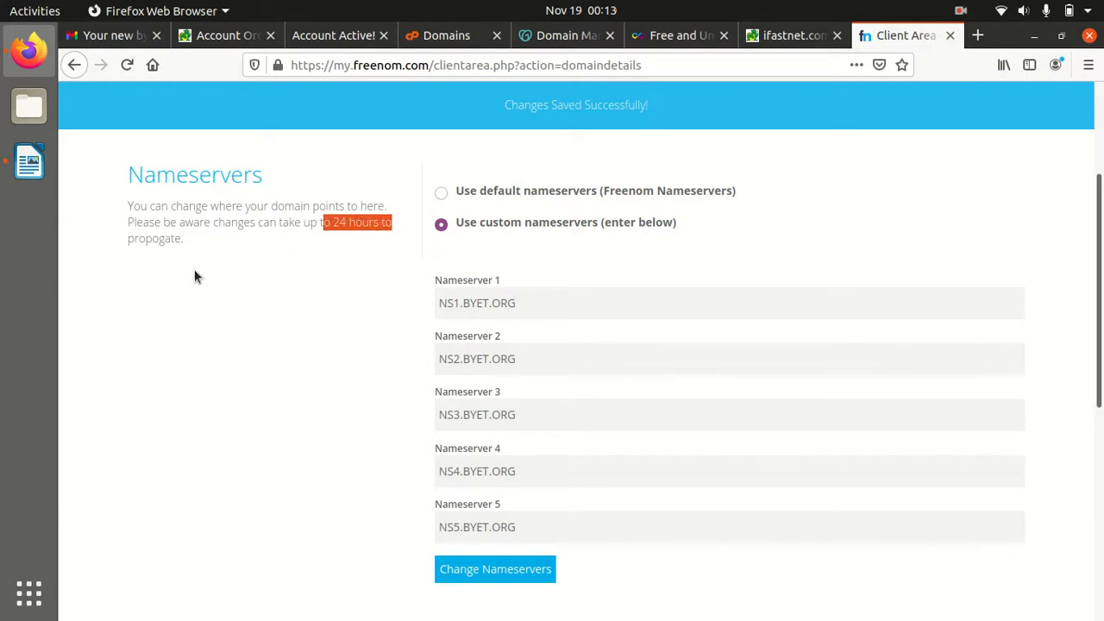
{"action": "left_click_drag", "start_coordinate": [128, 239], "coordinate": [188, 248]}
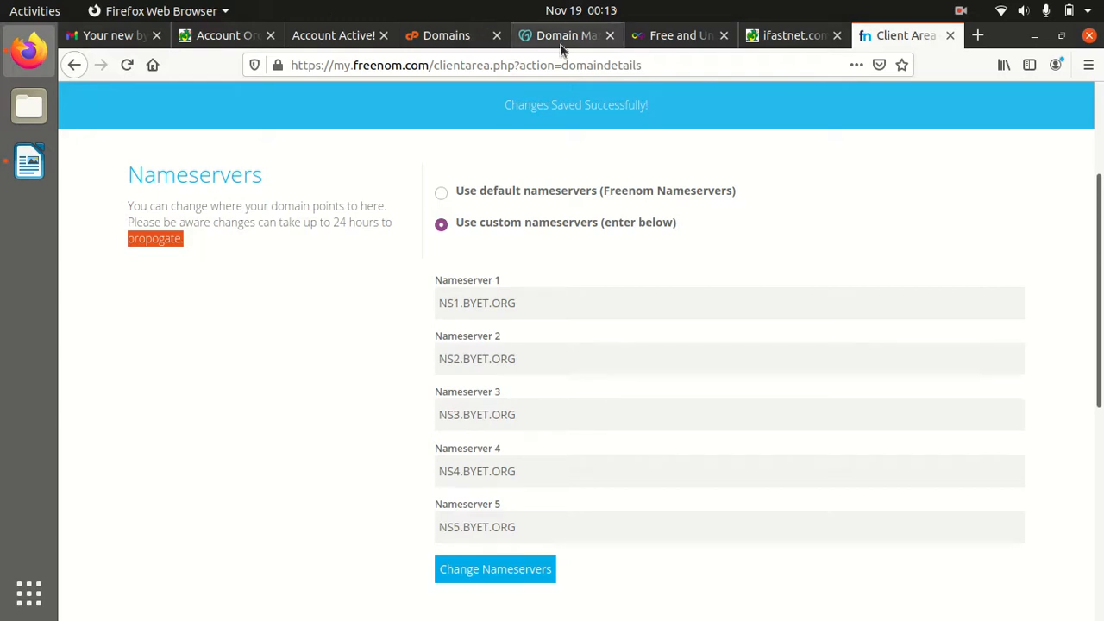
{"action": "left_click", "coordinate": [440, 38]}
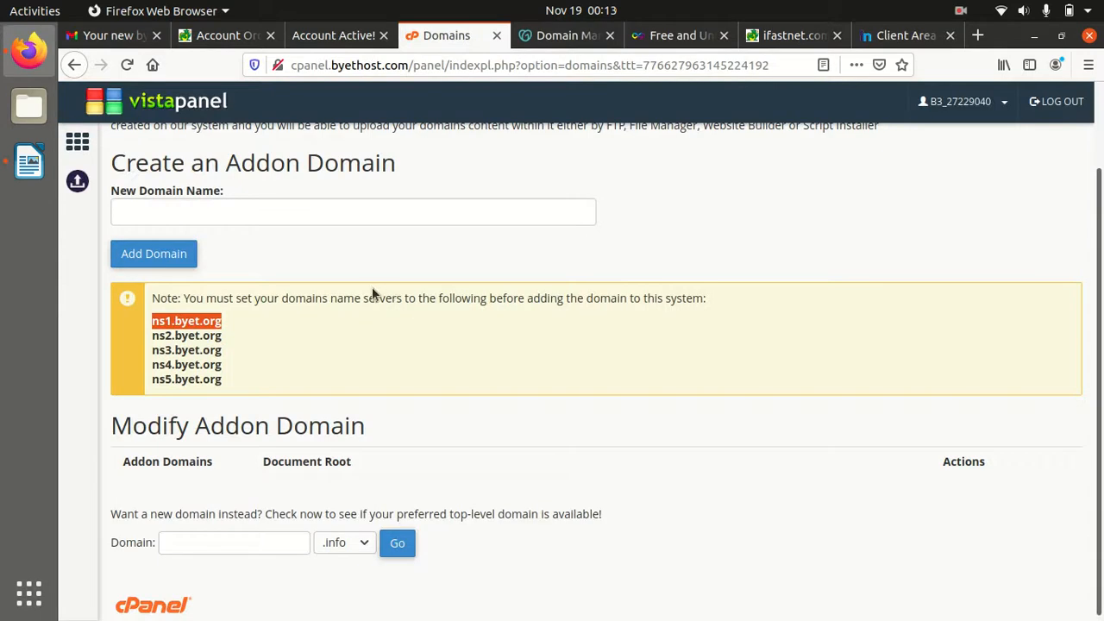
{"action": "left_click", "coordinate": [77, 141]}
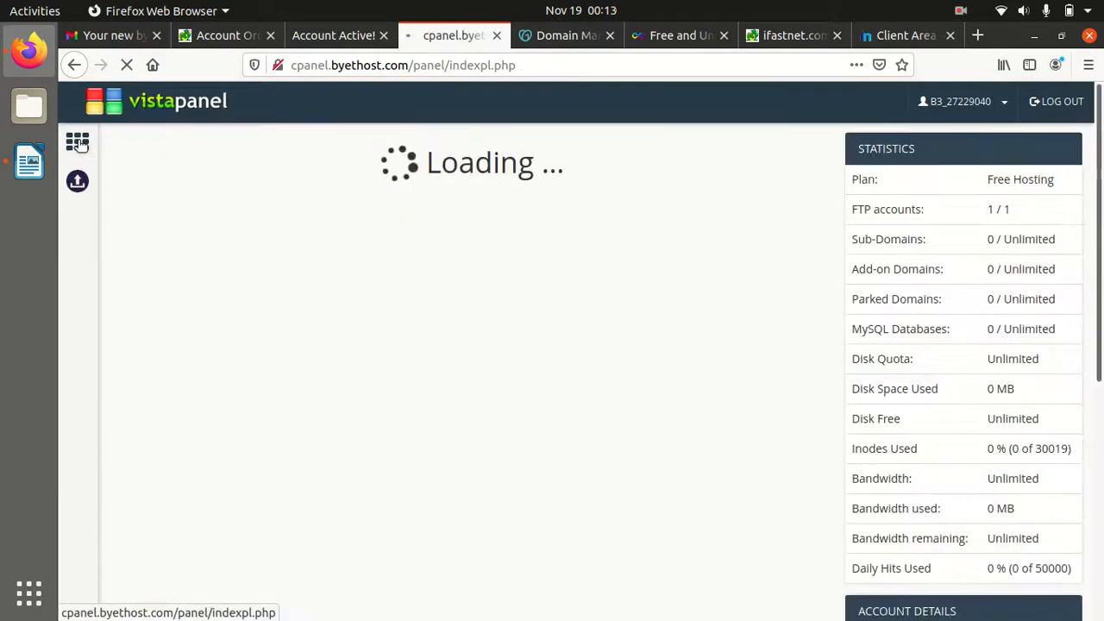
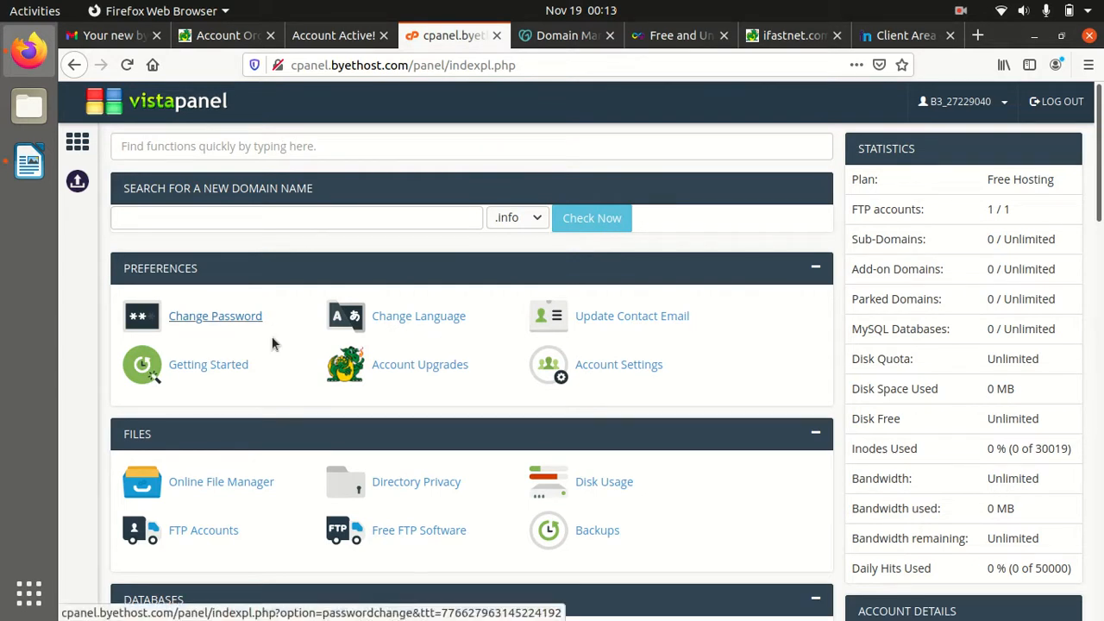
Open VistaPanel's Addon Domains page and place the cursor in the New Domain Name field
{"action": "scroll", "coordinate": [251, 392], "scroll_direction": "down", "scroll_amount": 5}
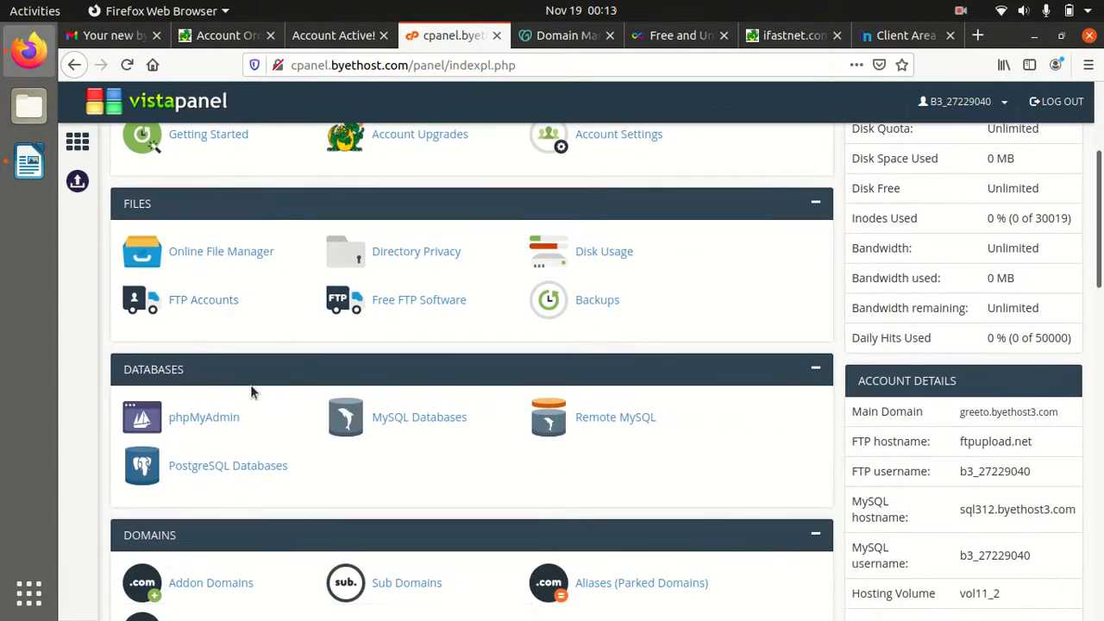
{"action": "scroll", "coordinate": [251, 392], "scroll_direction": "down", "scroll_amount": 2}
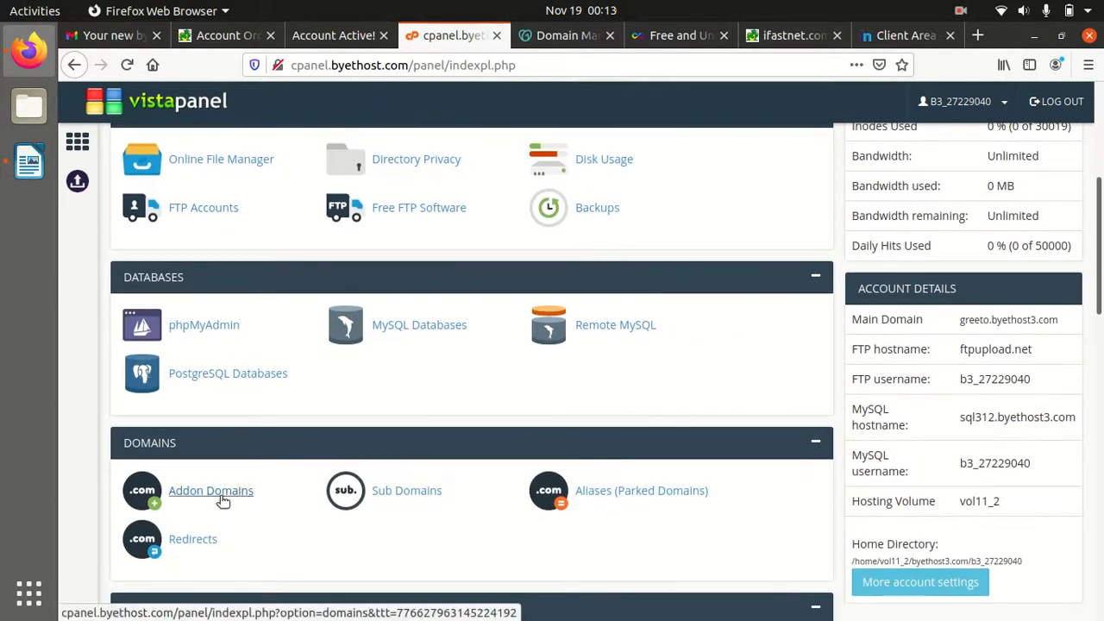
{"action": "left_click", "coordinate": [220, 491]}
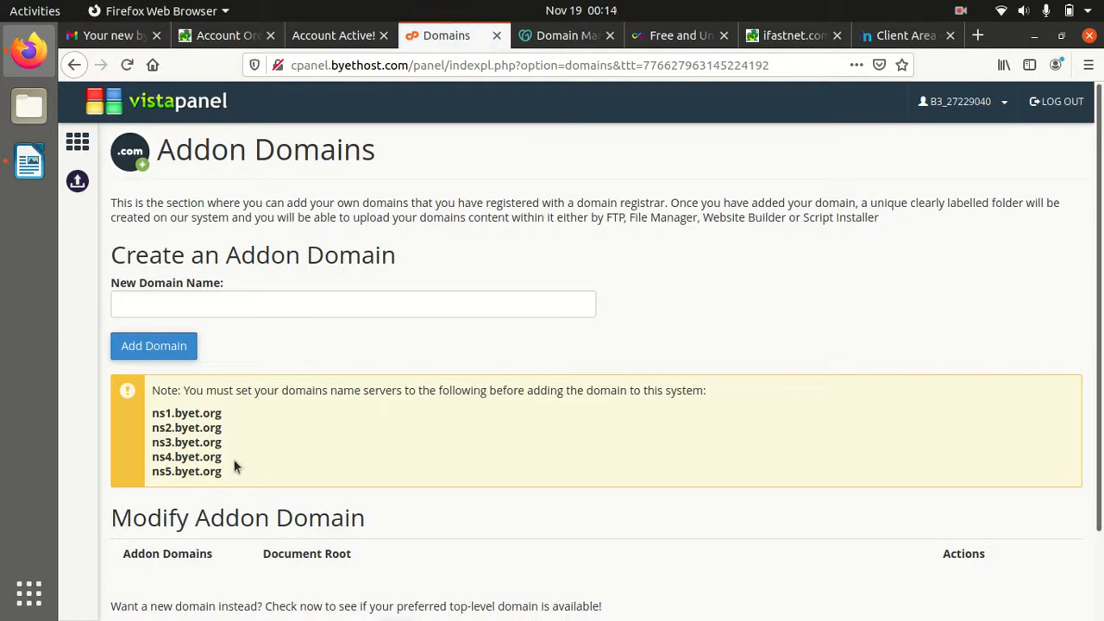
{"action": "left_click", "coordinate": [153, 306]}
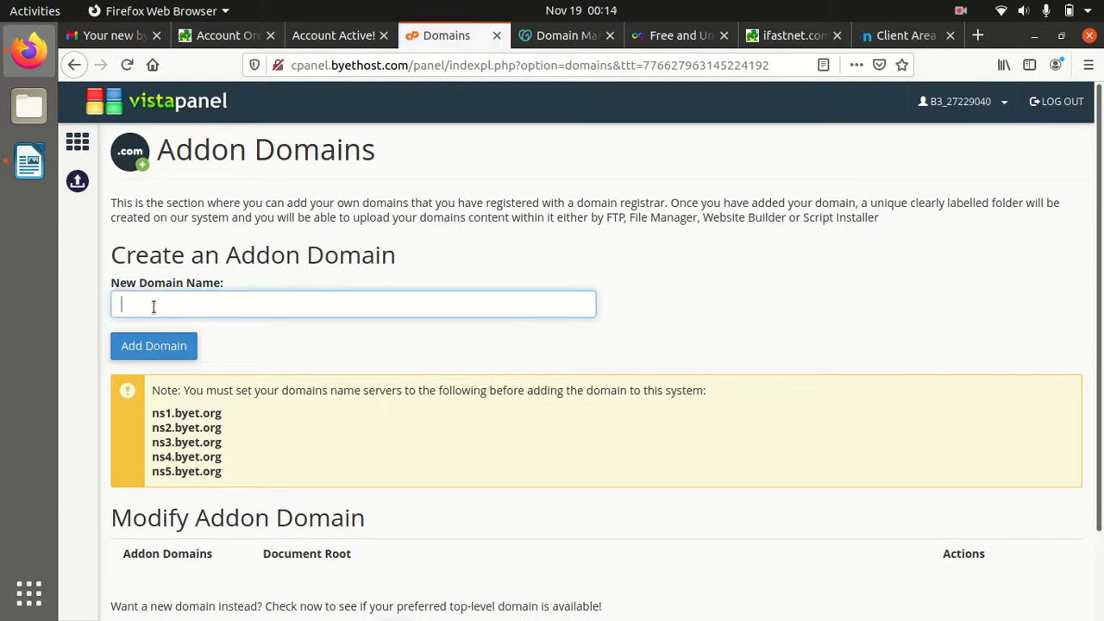
Add the notes 'Domain name Propagation to hosting server.' and 'Wheather it is resolved ?' in Writer
{"action": "left_click", "coordinate": [36, 177]}
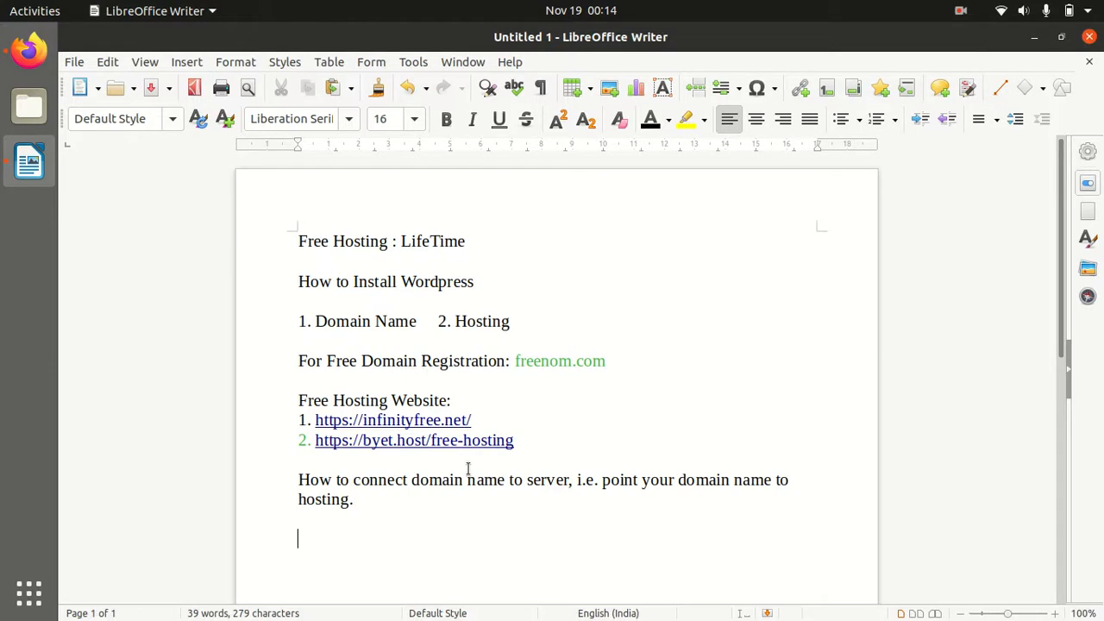
{"action": "type", "text": "Domain name Prop"}
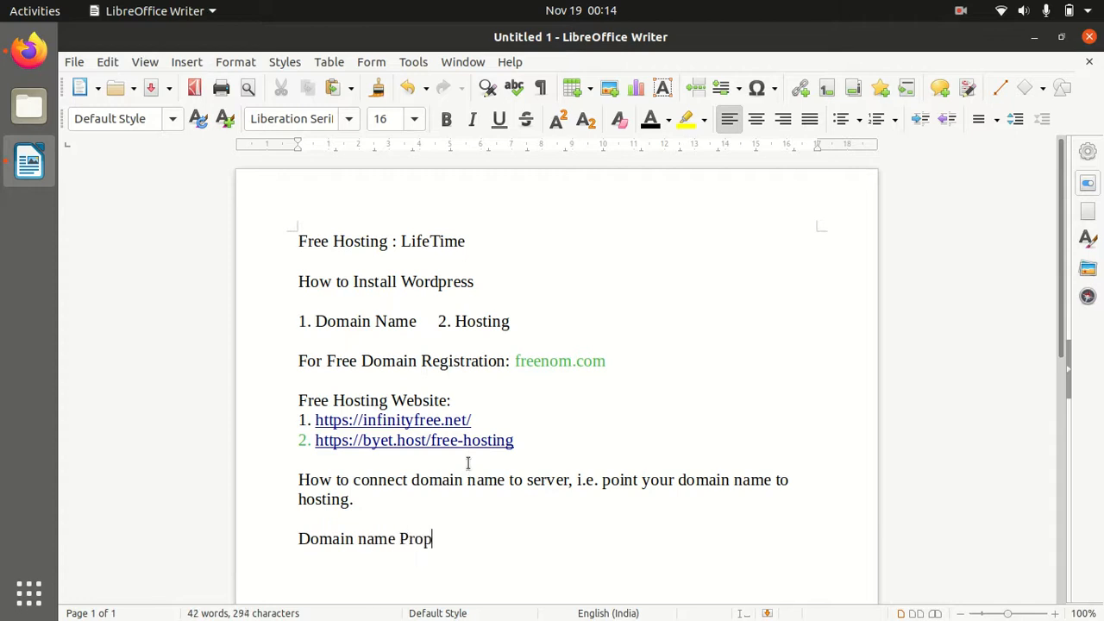
{"action": "type", "text": "agation"}
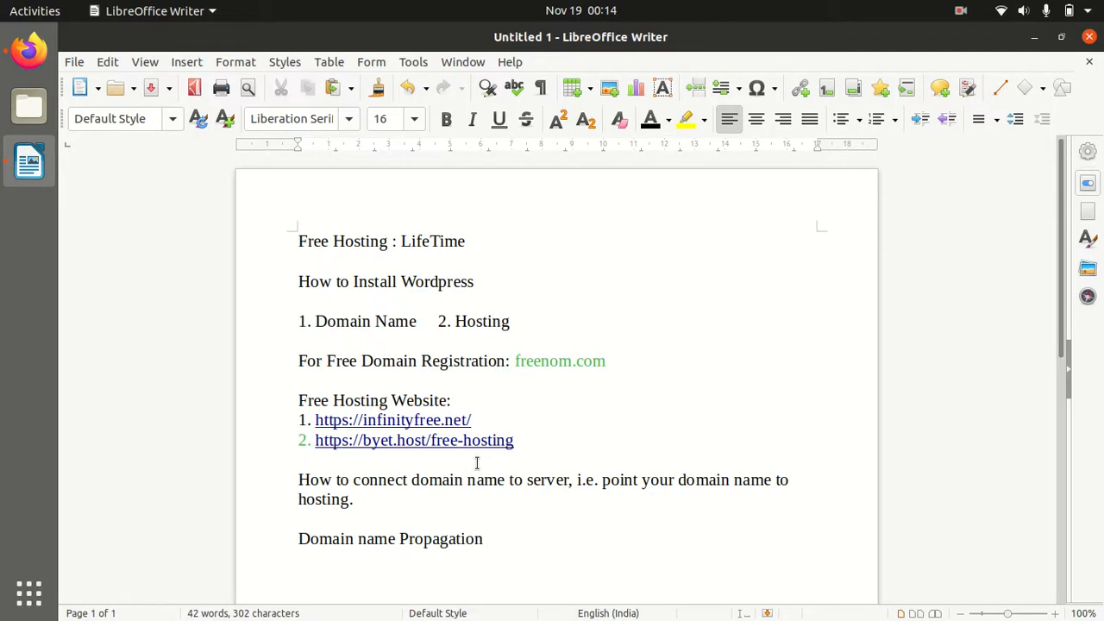
{"action": "type", "text": " to hosting e"}
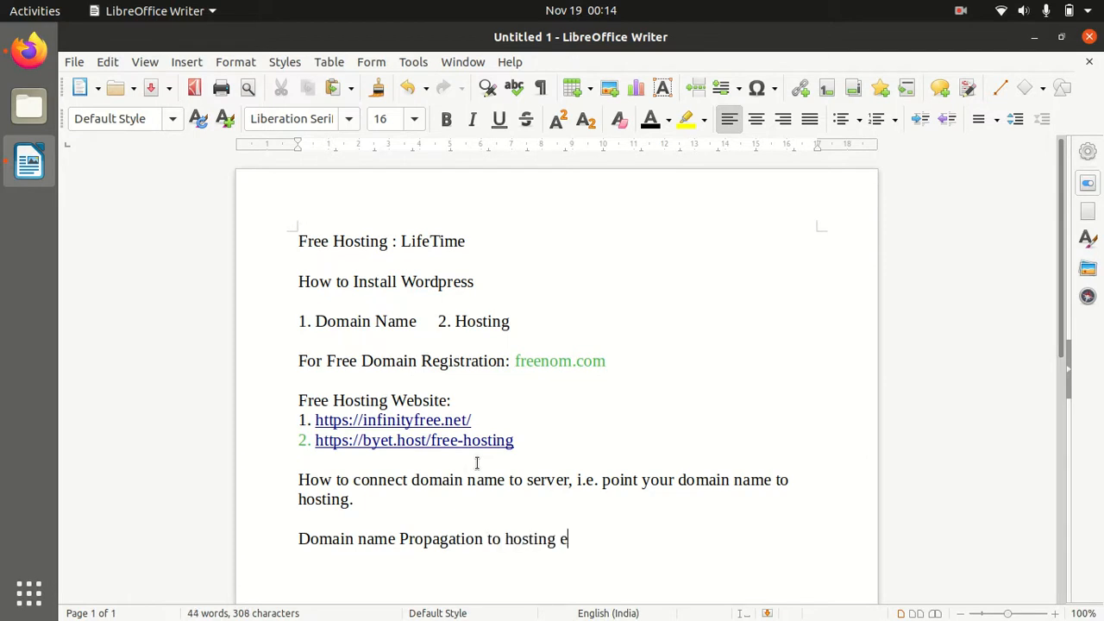
{"action": "type", "text": "er"}
{"action": "key", "text": "BackSpace"}
{"action": "key", "text": "BackSpace"}
{"action": "type", "text": "Whe"}
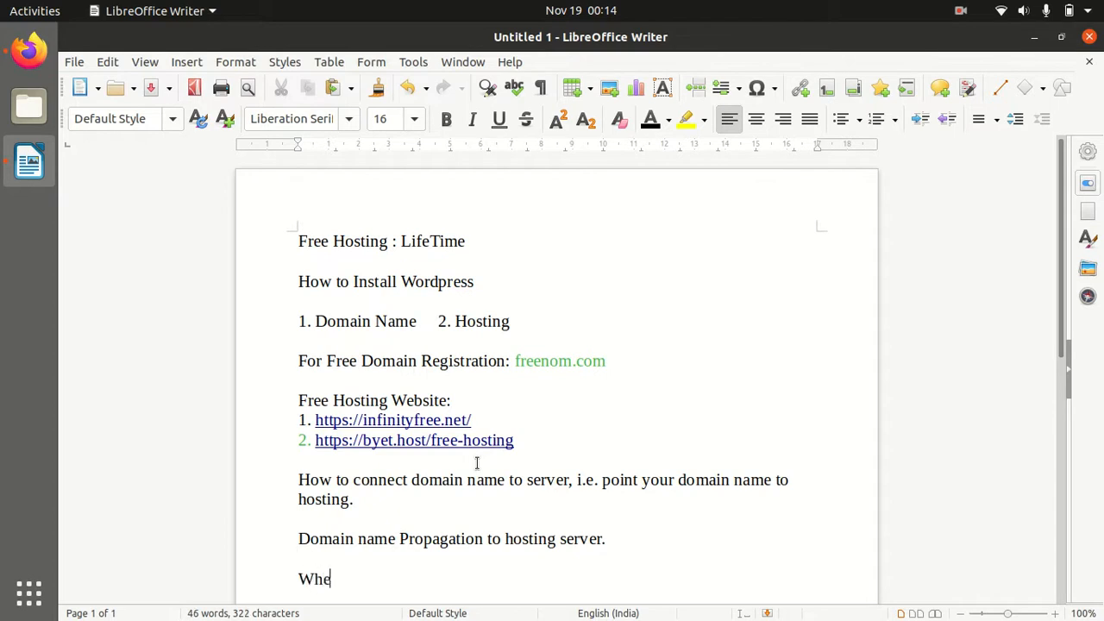
{"action": "type", "text": "ather it is resolved"}
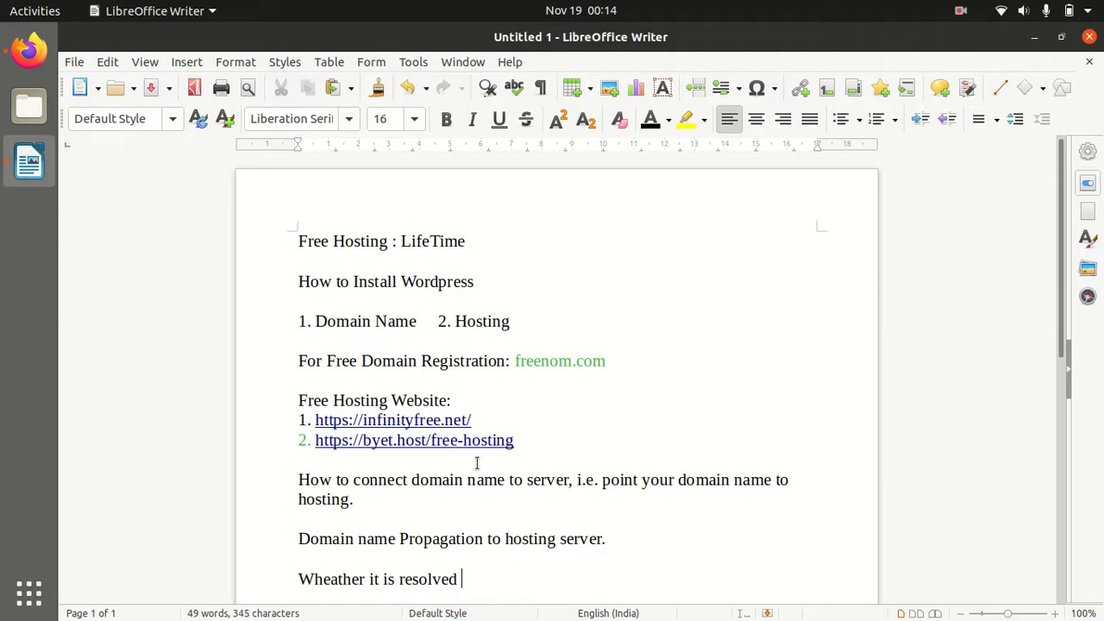
{"action": "type", "text": " /"}
{"action": "key", "text": "Return"}
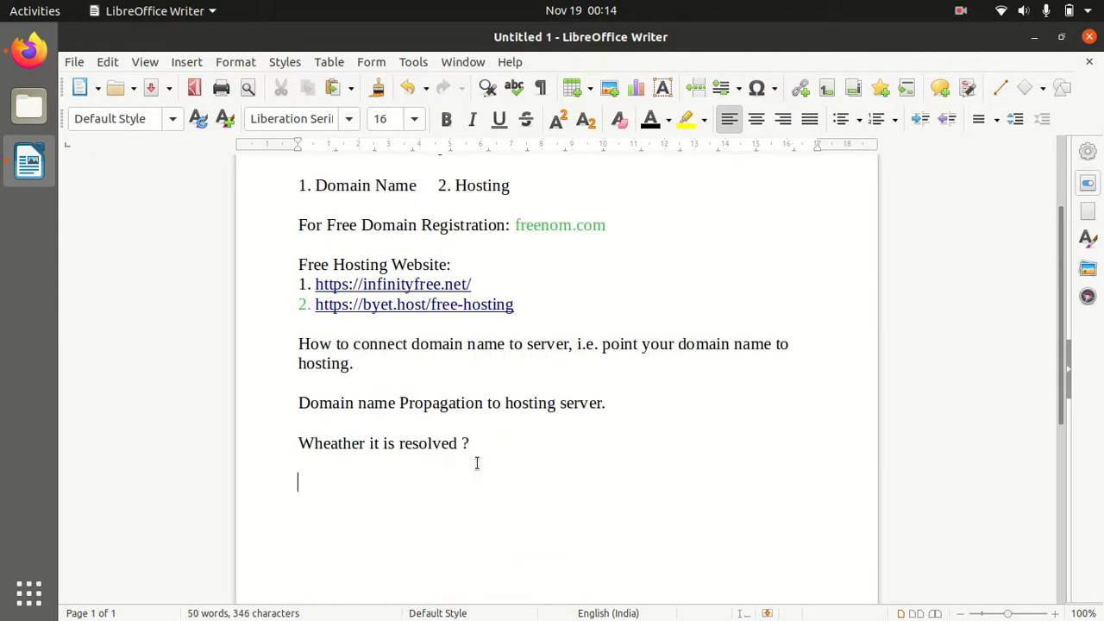
{"action": "left_click", "coordinate": [42, 63]}
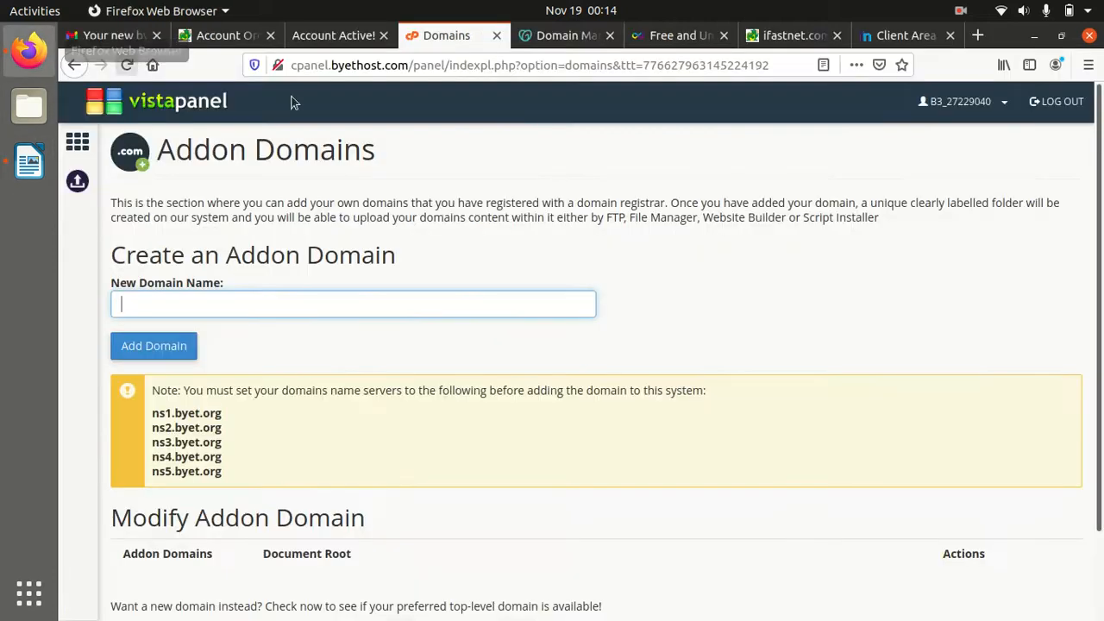
Search Google for dnschecker in a new tab and open the dnschecker.org site
{"action": "left_click", "coordinate": [978, 35]}
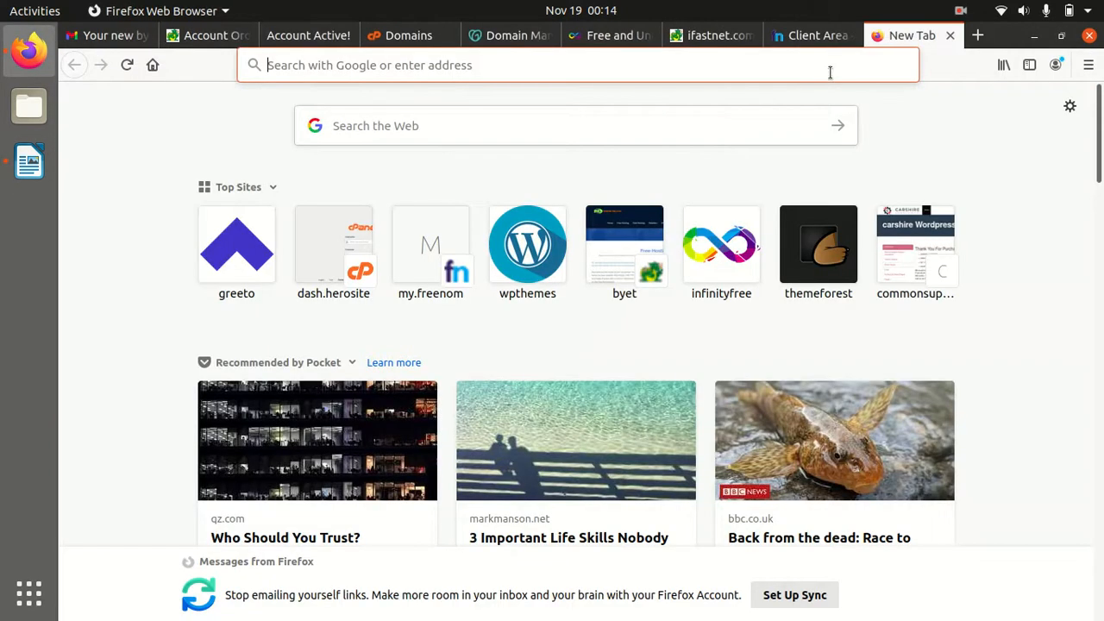
{"action": "type", "text": "dns"}
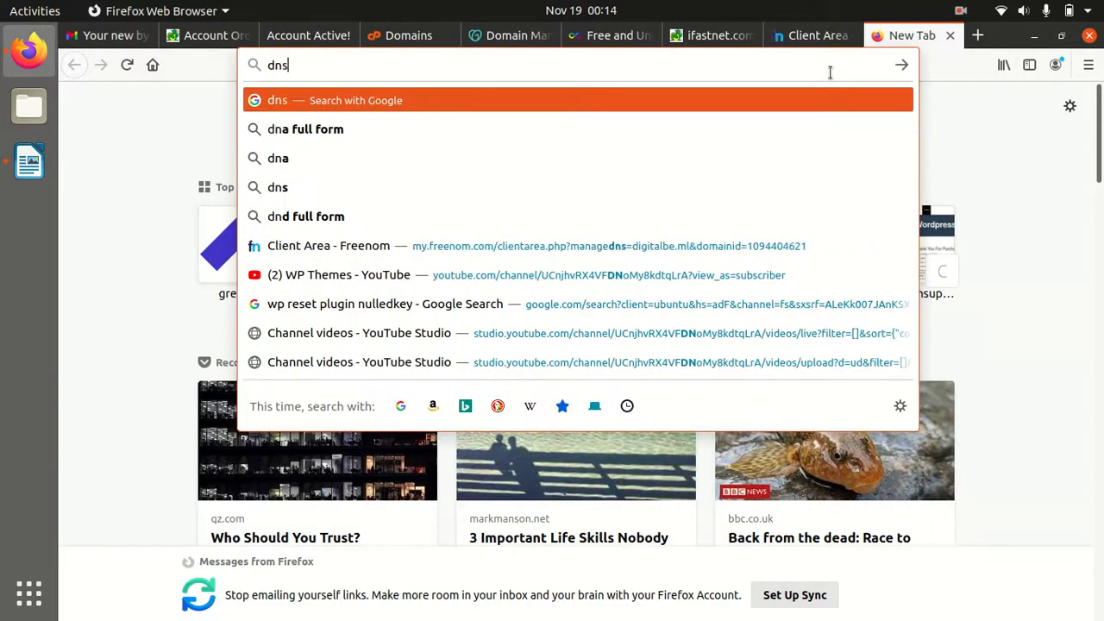
{"action": "type", "text": "che"}
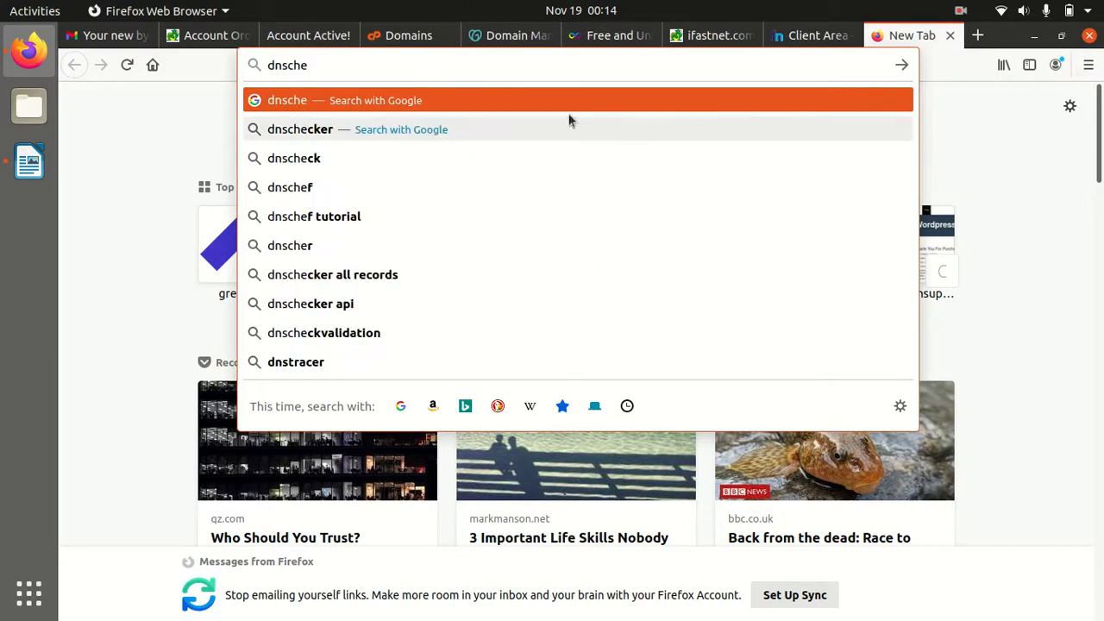
{"action": "left_click", "coordinate": [433, 127]}
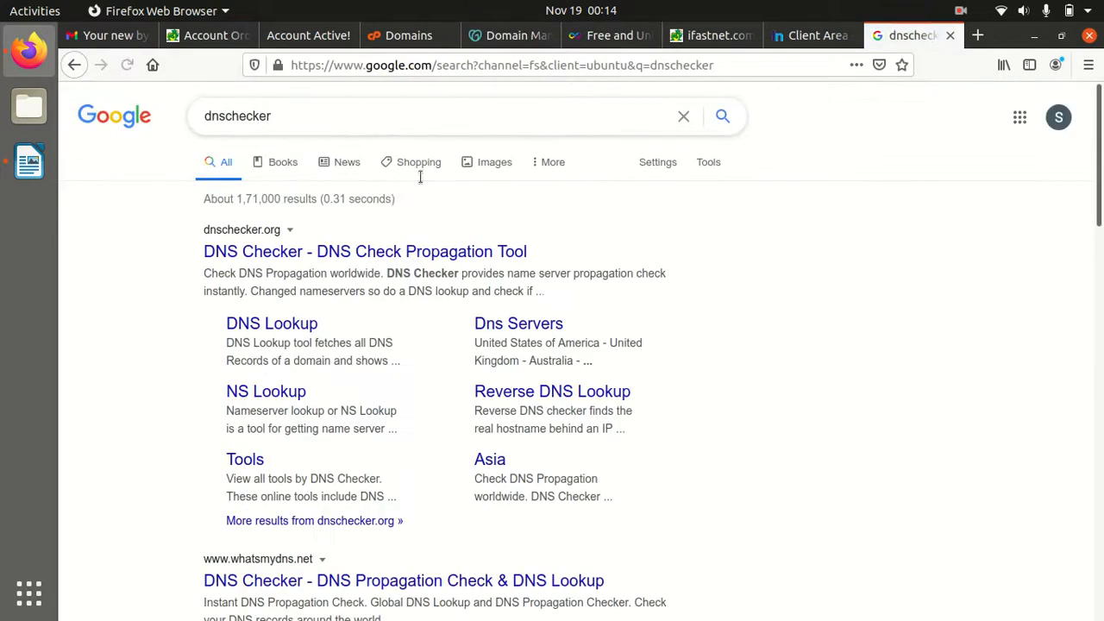
{"action": "left_click", "coordinate": [353, 252]}
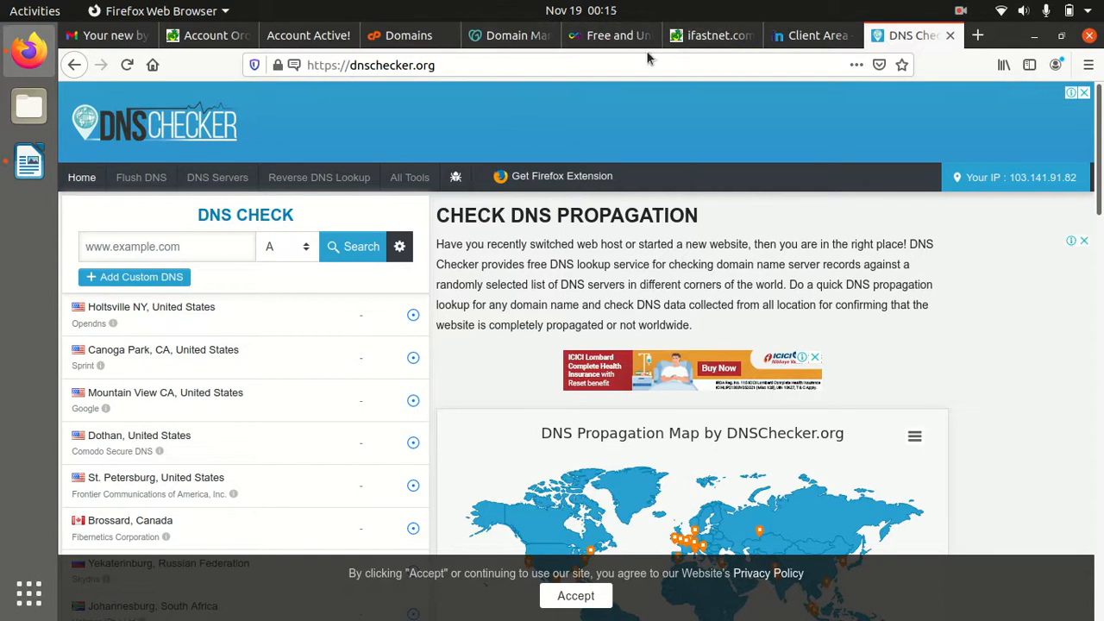
Run a DNS Checker NS lookup for digitalbe.ml, copied from the Freenom page
{"action": "left_click", "coordinate": [805, 42]}
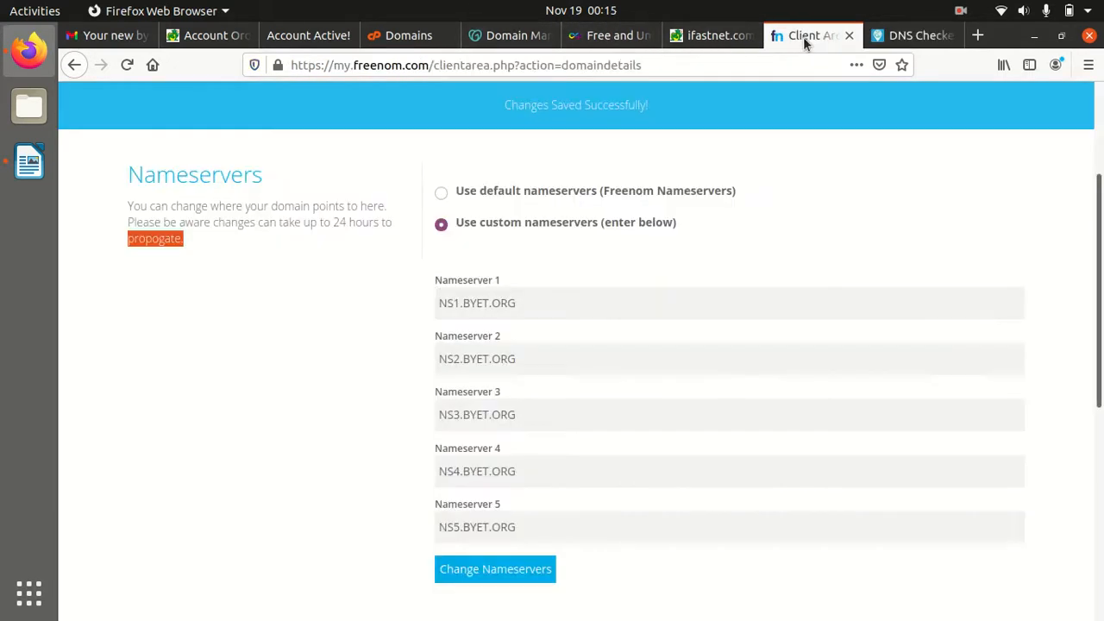
{"action": "scroll", "coordinate": [590, 290], "scroll_direction": "up", "scroll_amount": 3}
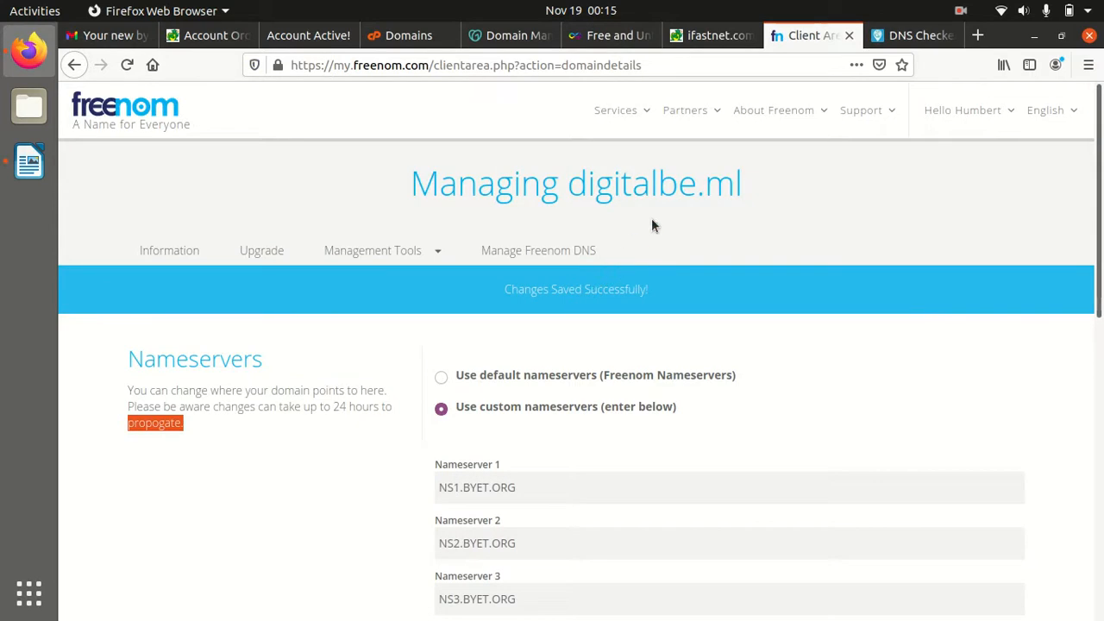
{"action": "left_click_drag", "start_coordinate": [571, 189], "coordinate": [740, 191]}
{"action": "key", "text": "ctrl+c"}
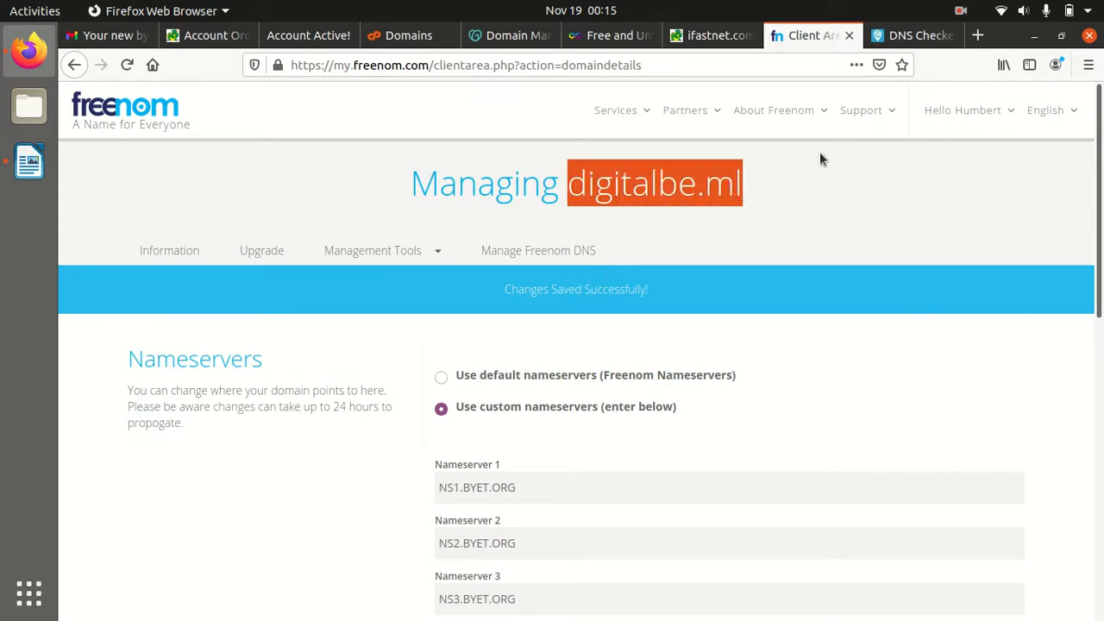
{"action": "left_click", "coordinate": [866, 43]}
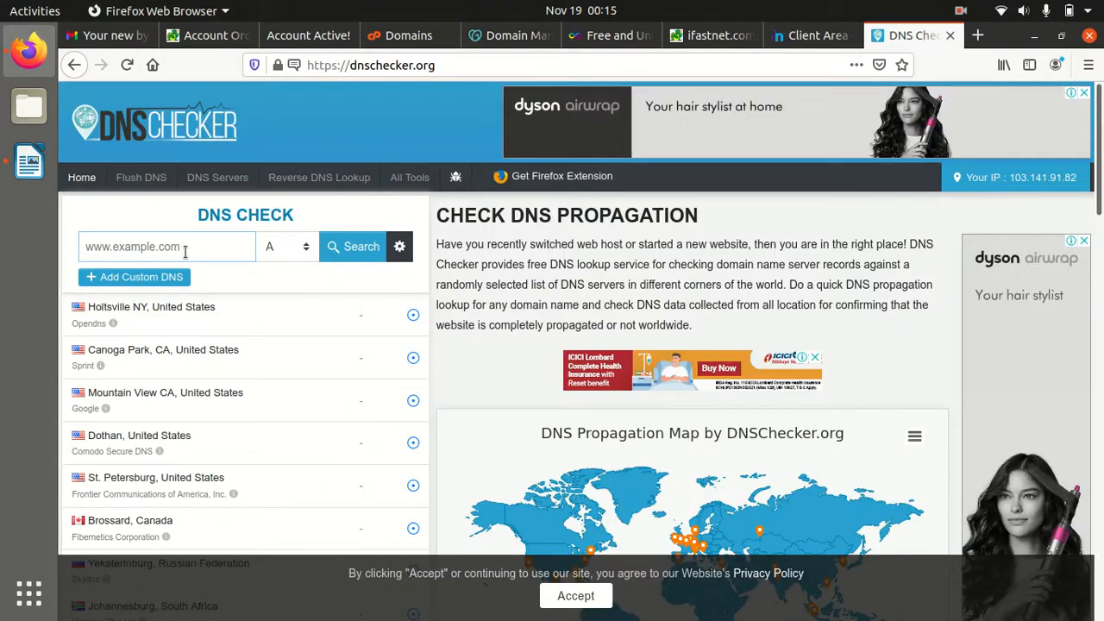
{"action": "key", "text": "ctrl+v"}
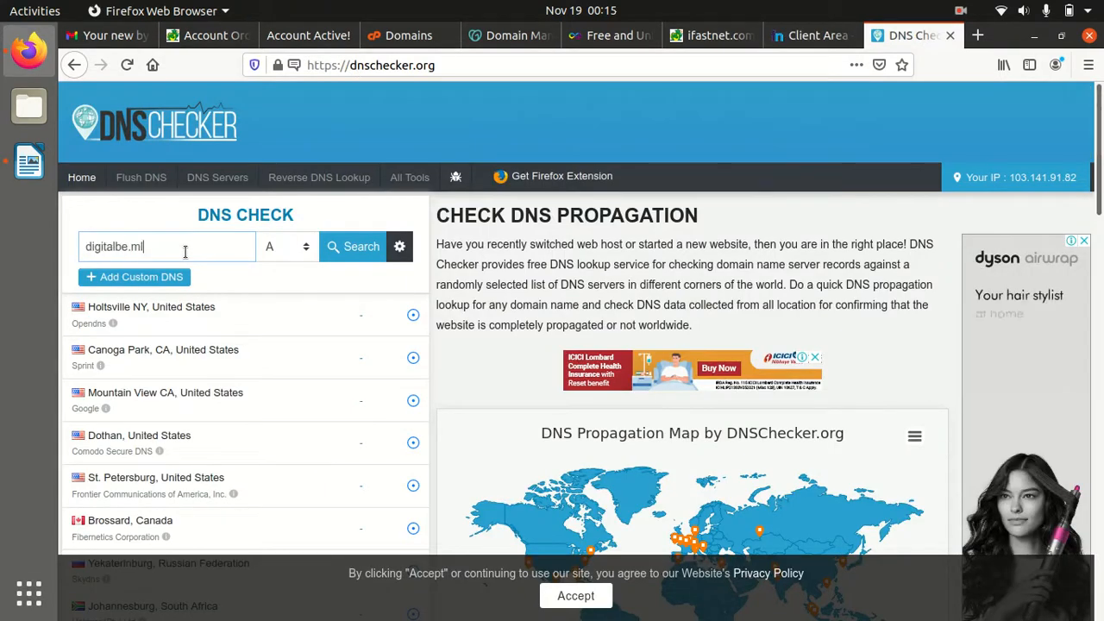
{"action": "left_click", "coordinate": [308, 249]}
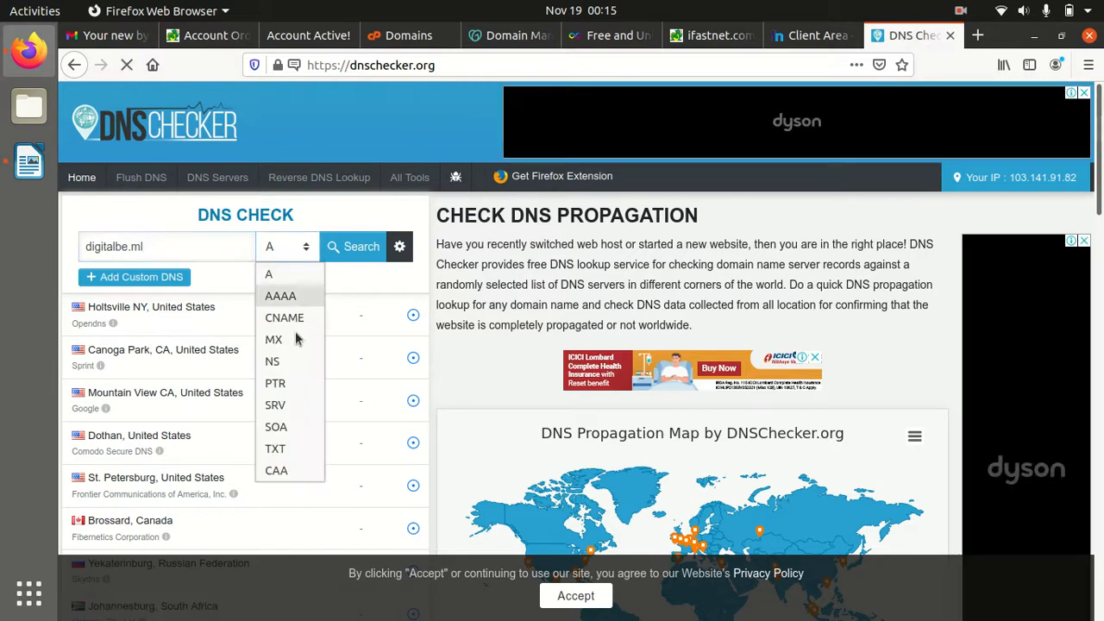
{"action": "left_click", "coordinate": [284, 362]}
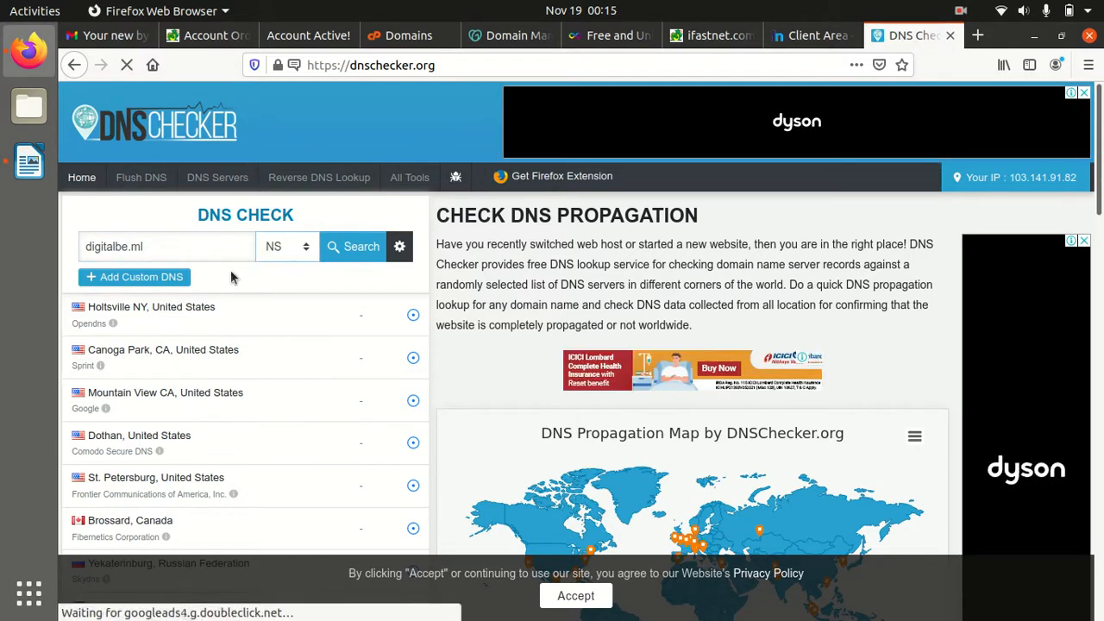
{"action": "left_click", "coordinate": [336, 259]}
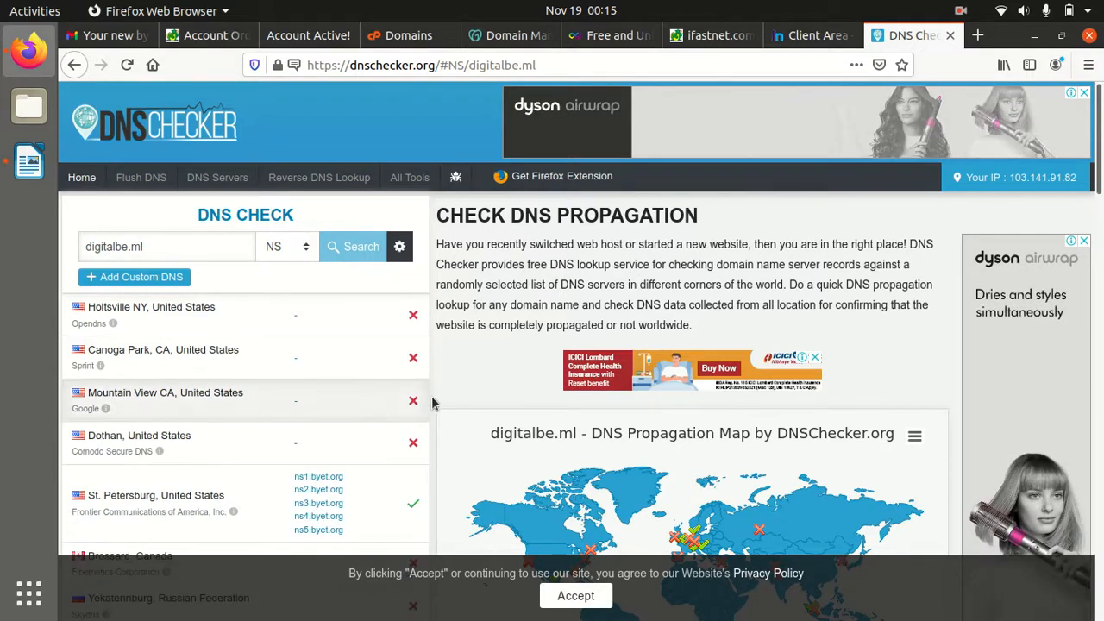
Review the NS results, highlighting locations that resolve to the byet.org nameservers
{"action": "scroll", "coordinate": [423, 401], "scroll_direction": "down", "scroll_amount": 2}
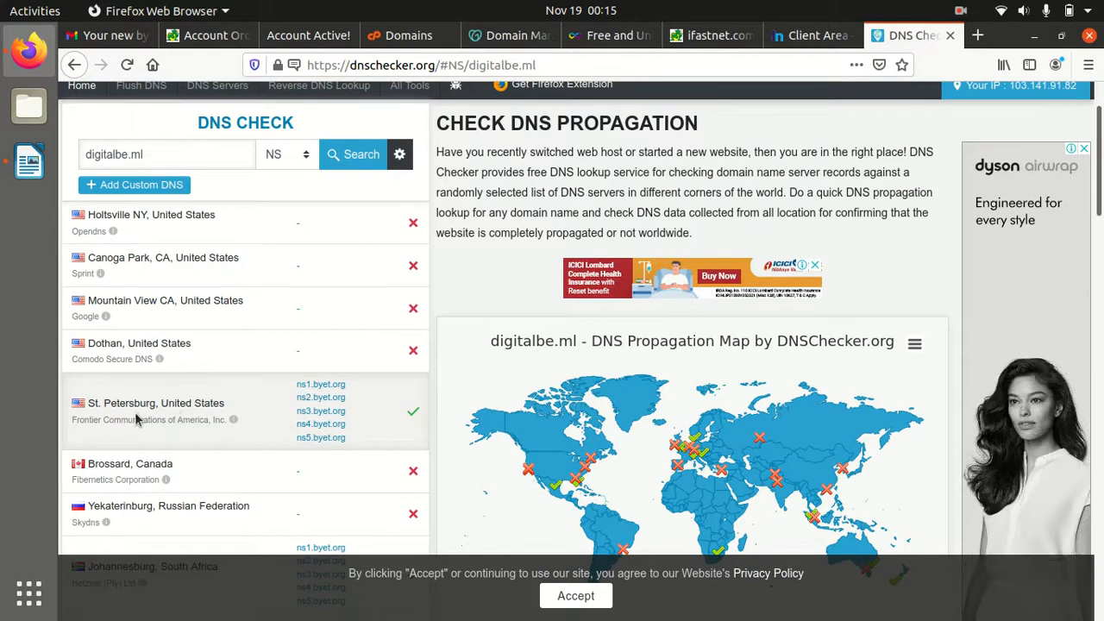
{"action": "left_click_drag", "start_coordinate": [296, 384], "coordinate": [334, 437]}
{"action": "scroll", "coordinate": [397, 431], "scroll_direction": "down", "scroll_amount": 1}
{"action": "scroll", "coordinate": [397, 432], "scroll_direction": "down", "scroll_amount": 2}
{"action": "left_click_drag", "start_coordinate": [299, 408], "coordinate": [368, 445]}
{"action": "scroll", "coordinate": [368, 445], "scroll_direction": "down", "scroll_amount": 4}
{"action": "left_click_drag", "start_coordinate": [299, 360], "coordinate": [347, 400]}
{"action": "scroll", "coordinate": [301, 377], "scroll_direction": "down", "scroll_amount": 3}
{"action": "left_click_drag", "start_coordinate": [304, 355], "coordinate": [325, 393]}
{"action": "scroll", "coordinate": [326, 397], "scroll_direction": "down", "scroll_amount": 9}
{"action": "scroll", "coordinate": [326, 397], "scroll_direction": "down", "scroll_amount": 7}
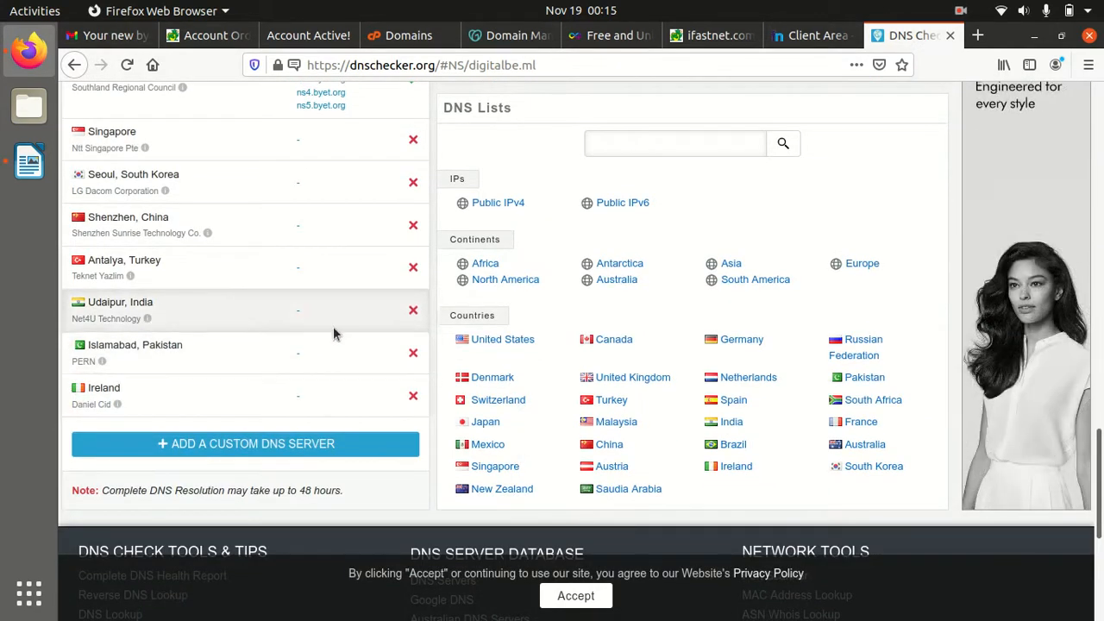
{"action": "scroll", "coordinate": [581, 377], "scroll_direction": "up", "scroll_amount": 7}
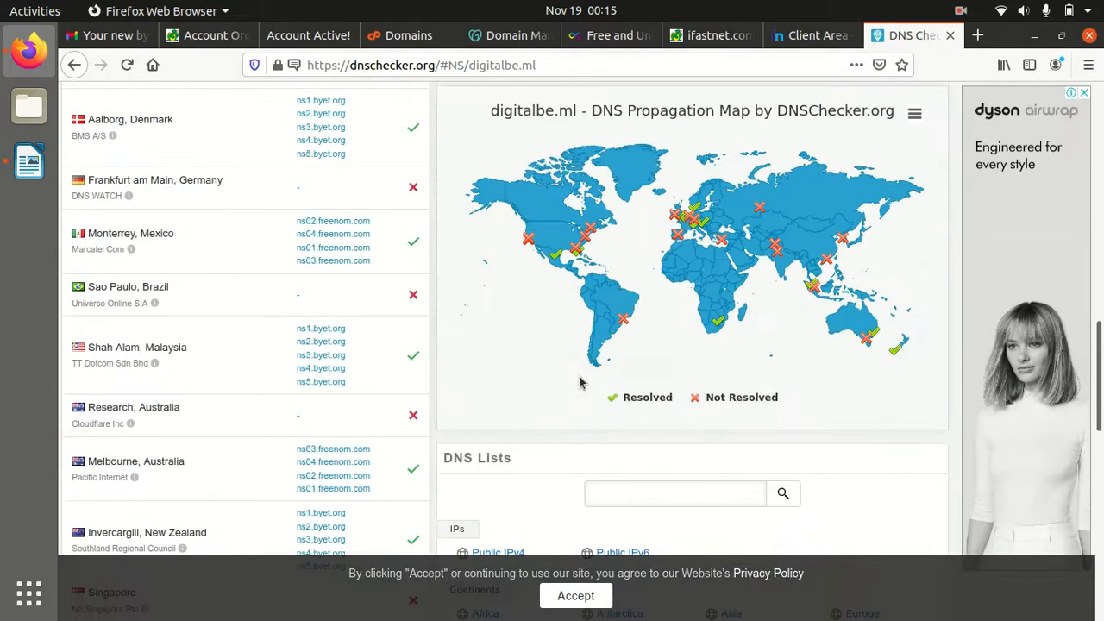
{"action": "scroll", "coordinate": [579, 383], "scroll_direction": "up", "scroll_amount": 13}
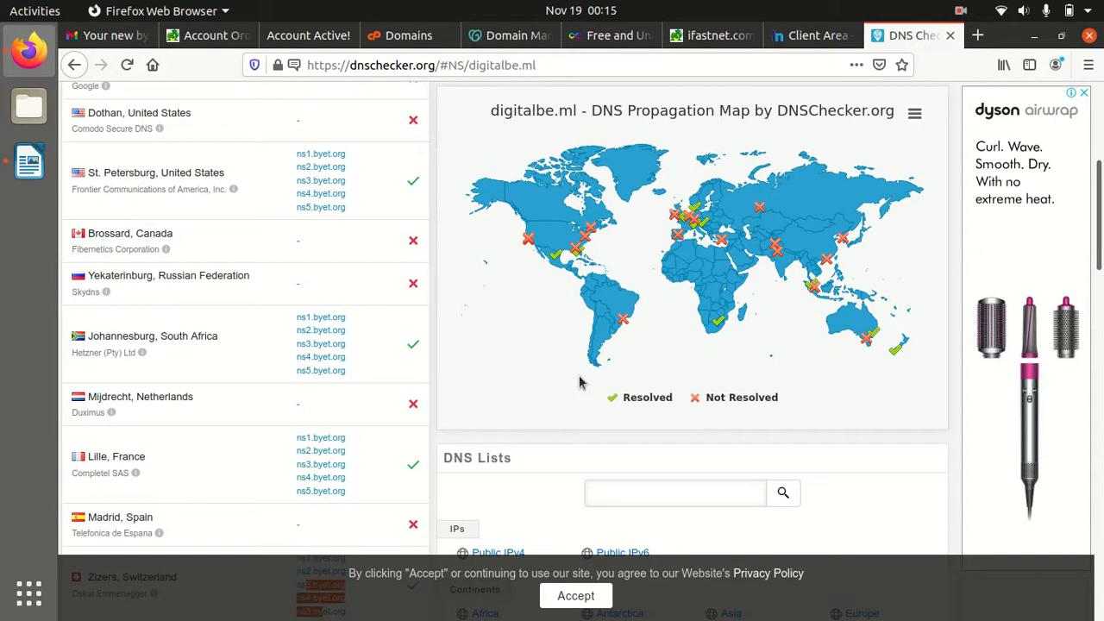
{"action": "scroll", "coordinate": [580, 383], "scroll_direction": "up", "scroll_amount": 7}
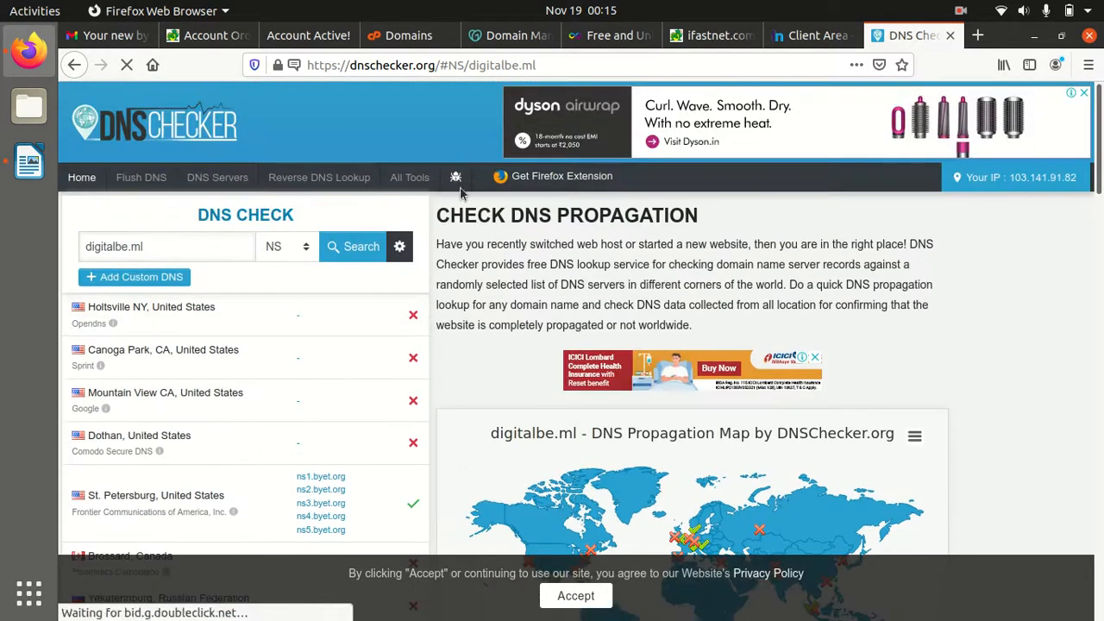
Paste digitalbe.ml as the new addon domain name in VistaPanel and add it
{"action": "left_click", "coordinate": [409, 35]}
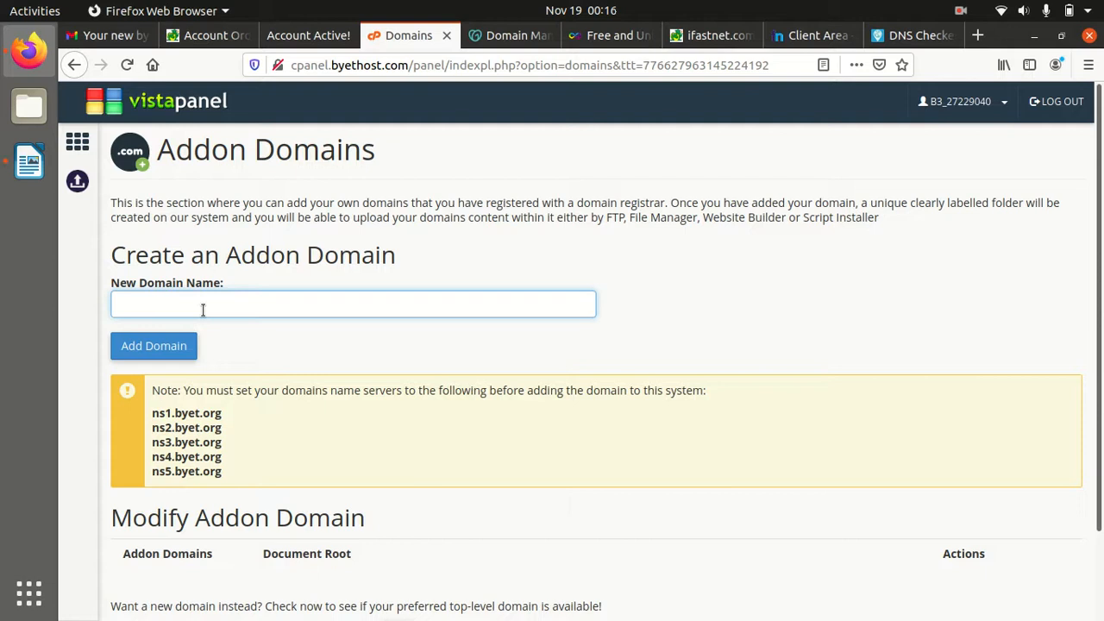
{"action": "key", "text": "ctrl+v"}
{"action": "left_click", "coordinate": [151, 350]}
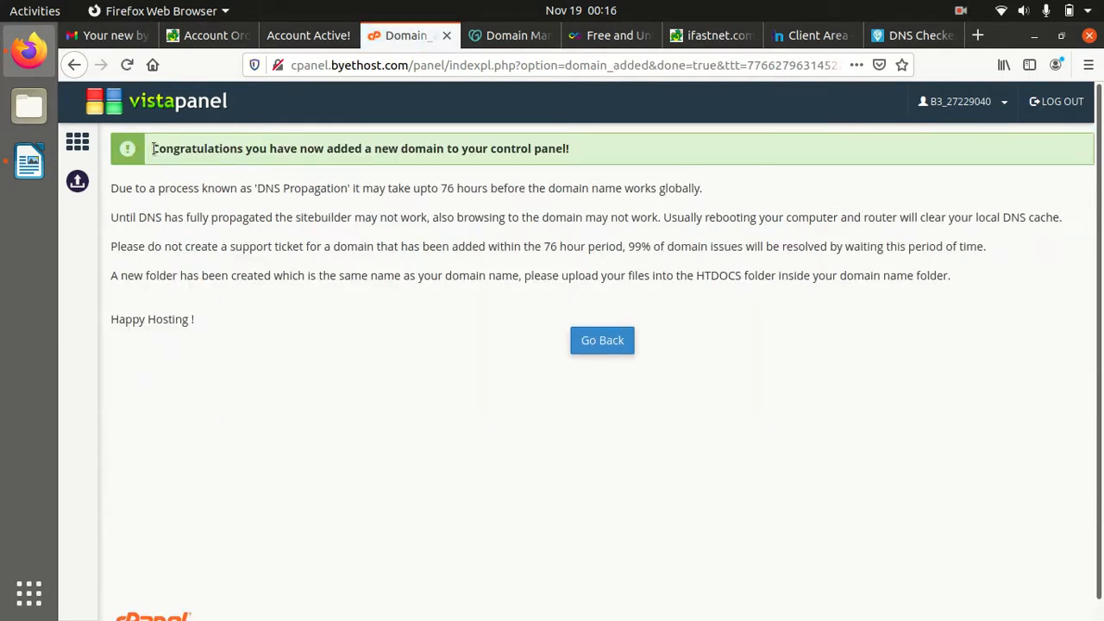
Highlight the congratulations message and the note about DNS propagation delays
{"action": "left_click_drag", "start_coordinate": [151, 149], "coordinate": [569, 144]}
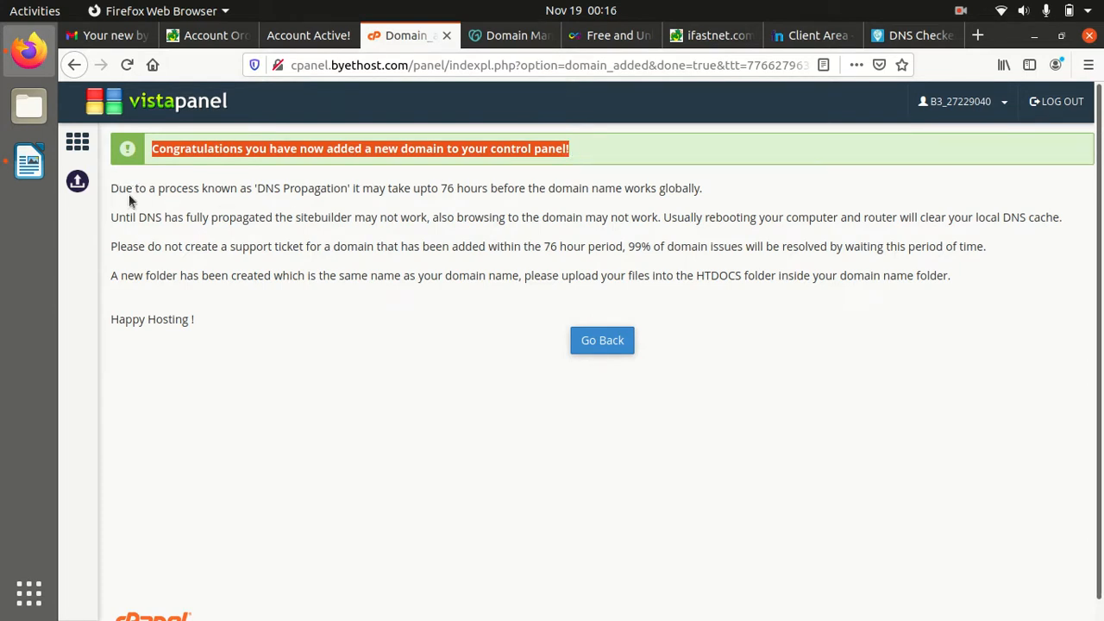
{"action": "left_click_drag", "start_coordinate": [111, 188], "coordinate": [211, 189]}
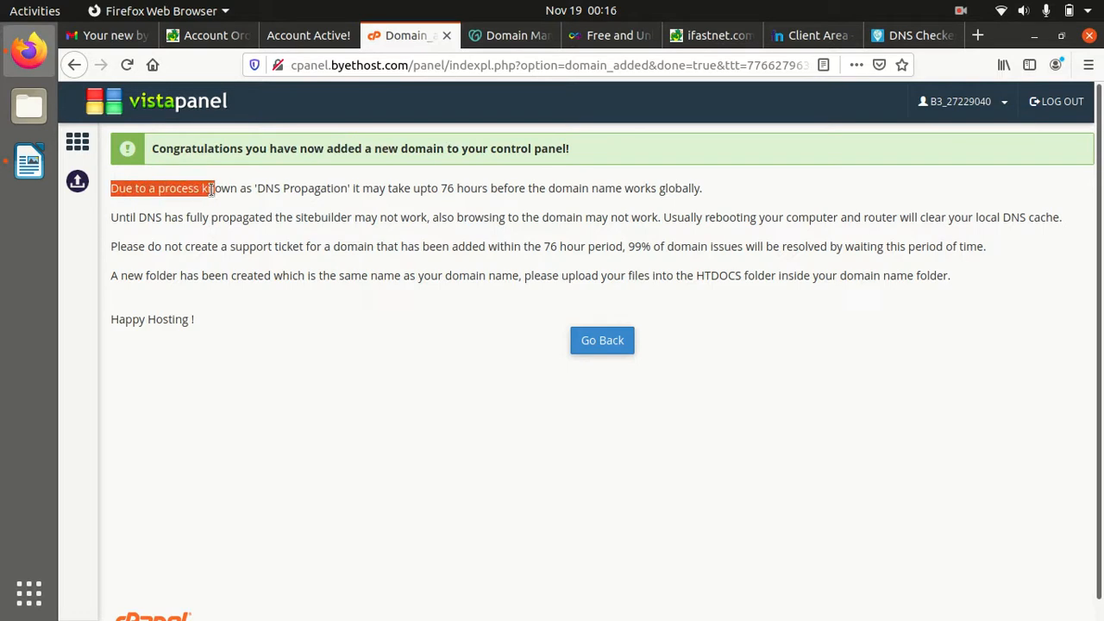
{"action": "left_click", "coordinate": [245, 323]}
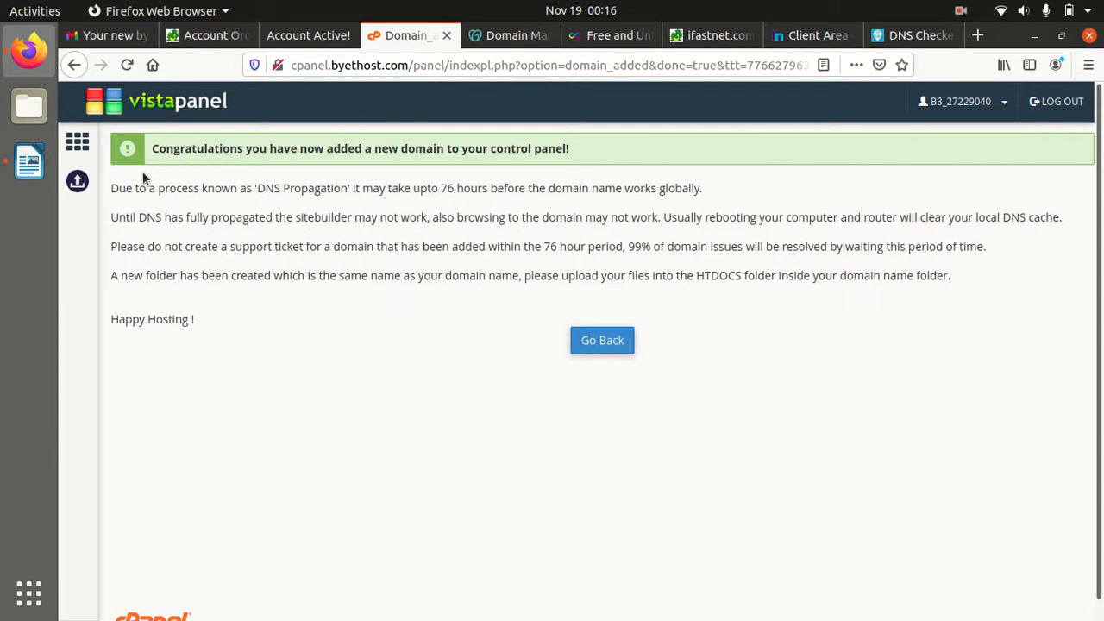
{"action": "left_click_drag", "start_coordinate": [256, 187], "coordinate": [331, 188]}
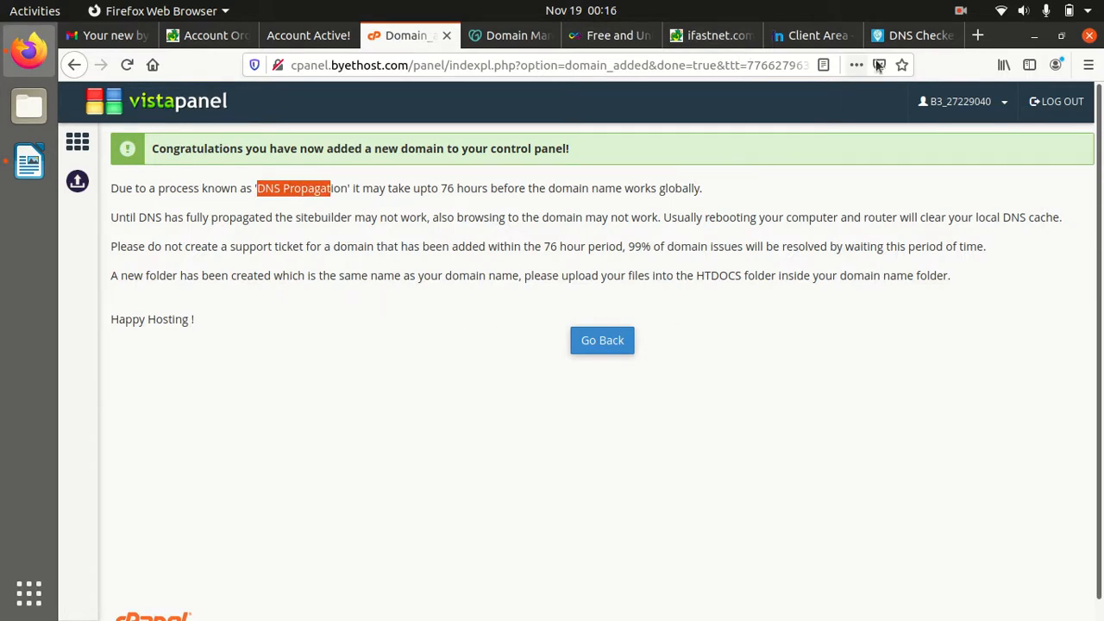
Reload the DNS Checker NS results for digitalbe.ml and scroll to the propagation map
{"action": "left_click", "coordinate": [914, 35]}
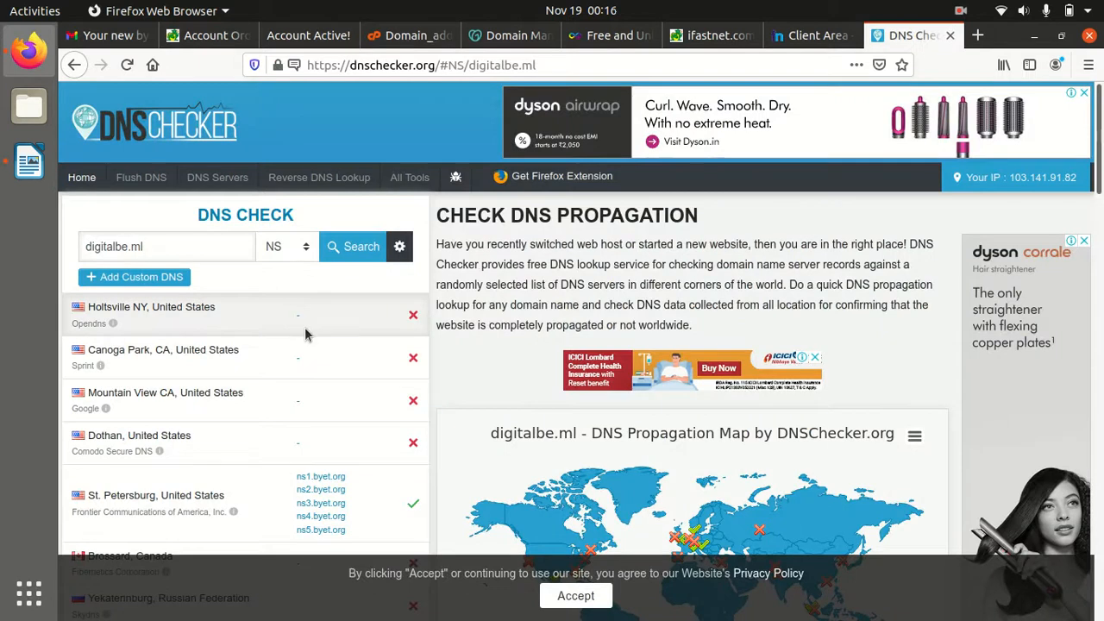
{"action": "scroll", "coordinate": [285, 302], "scroll_direction": "down", "scroll_amount": 2}
{"action": "scroll", "coordinate": [151, 112], "scroll_direction": "up", "scroll_amount": 2}
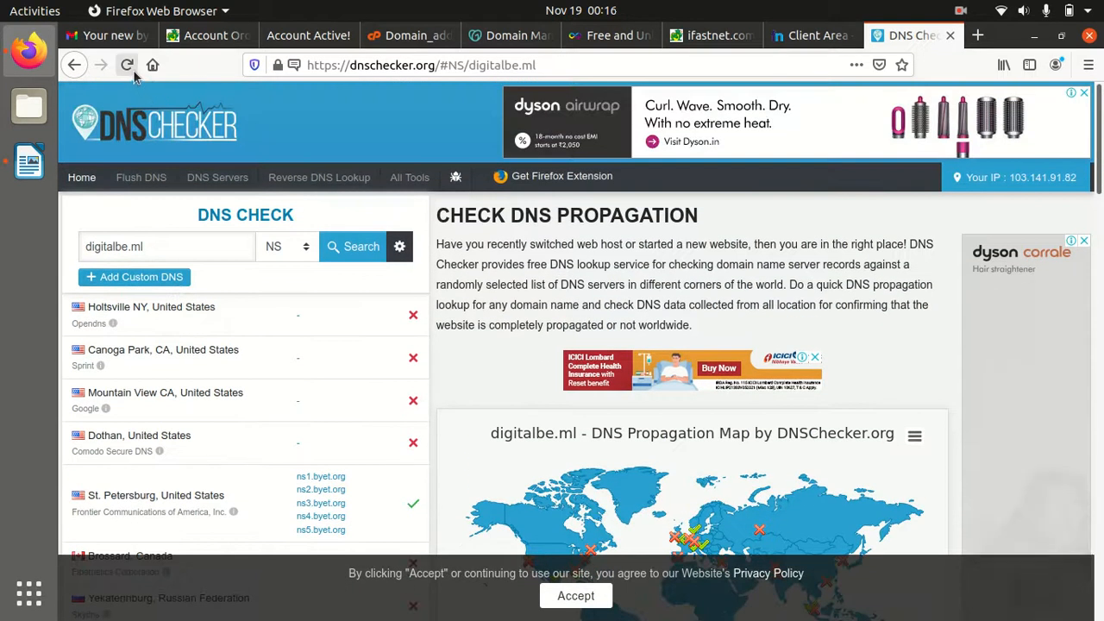
{"action": "left_click", "coordinate": [128, 75]}
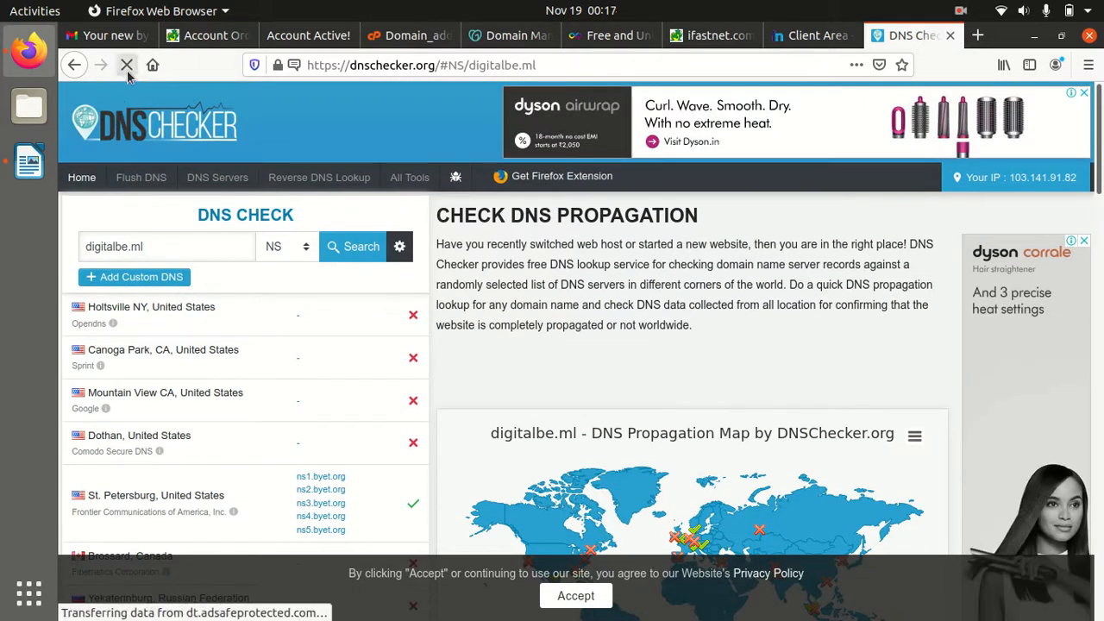
{"action": "scroll", "coordinate": [377, 359], "scroll_direction": "down", "scroll_amount": 7}
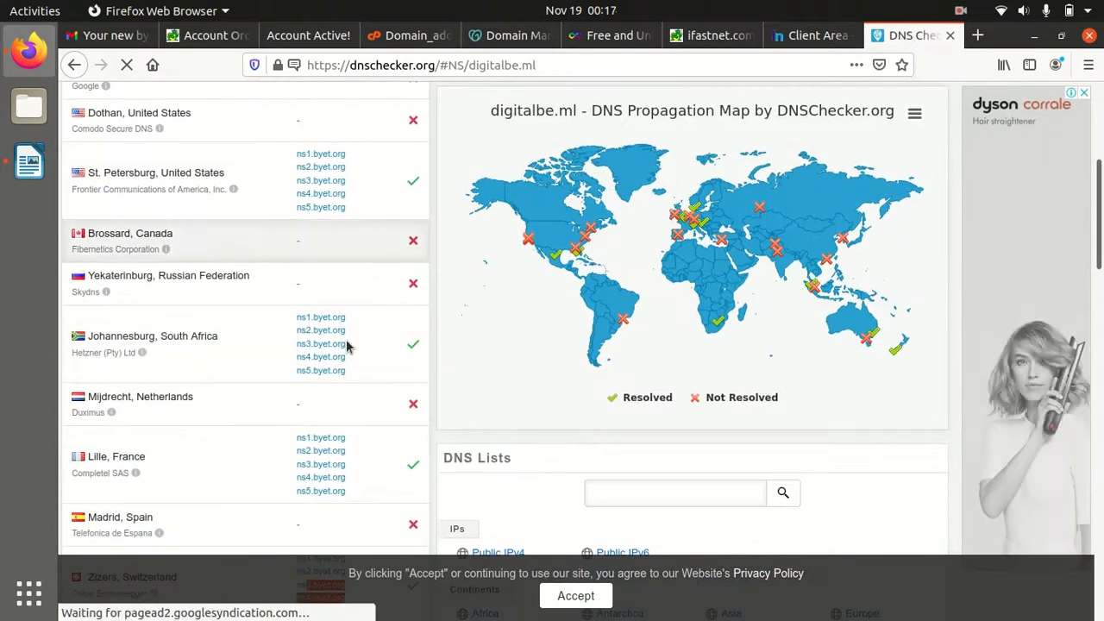
Go back through the VistaPanel home page and reopen Addon Domains
{"action": "left_click", "coordinate": [405, 36]}
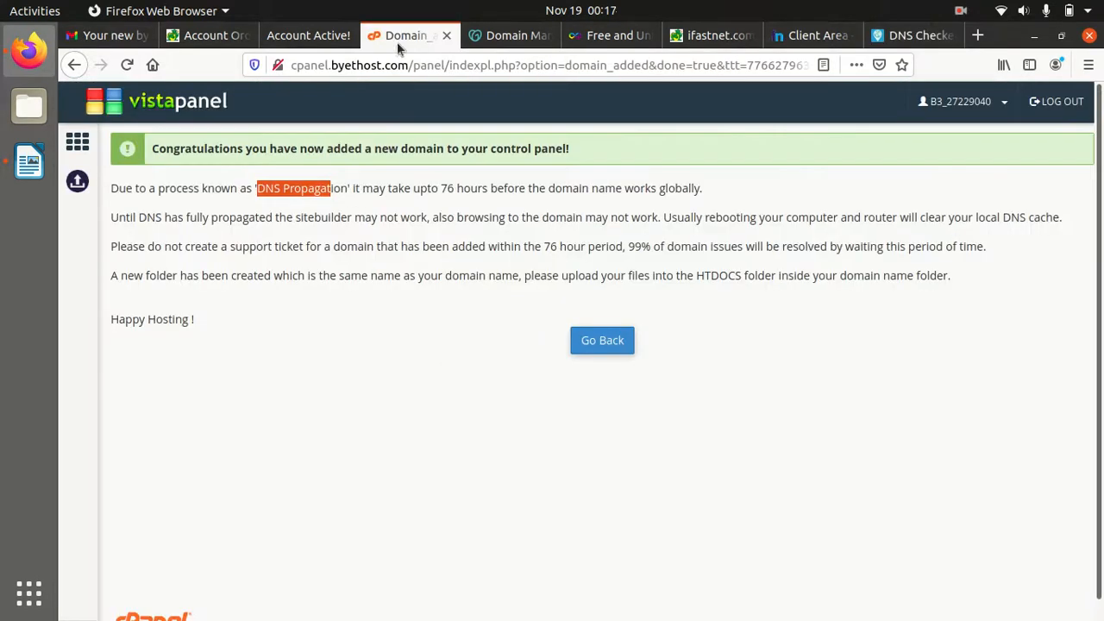
{"action": "left_click", "coordinate": [584, 347]}
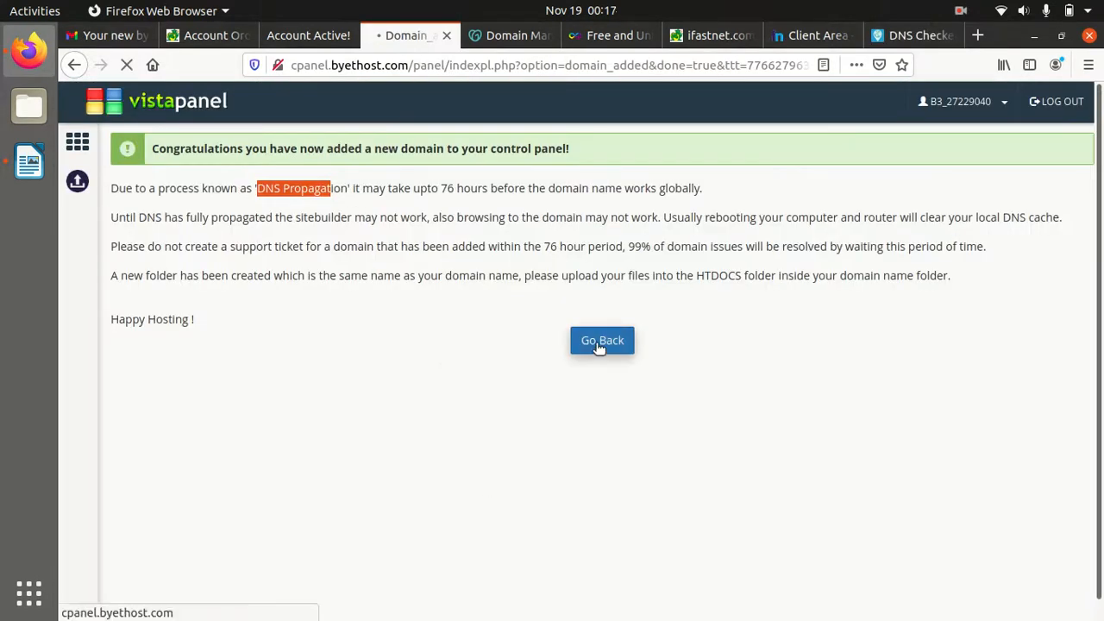
{"action": "left_click", "coordinate": [77, 142]}
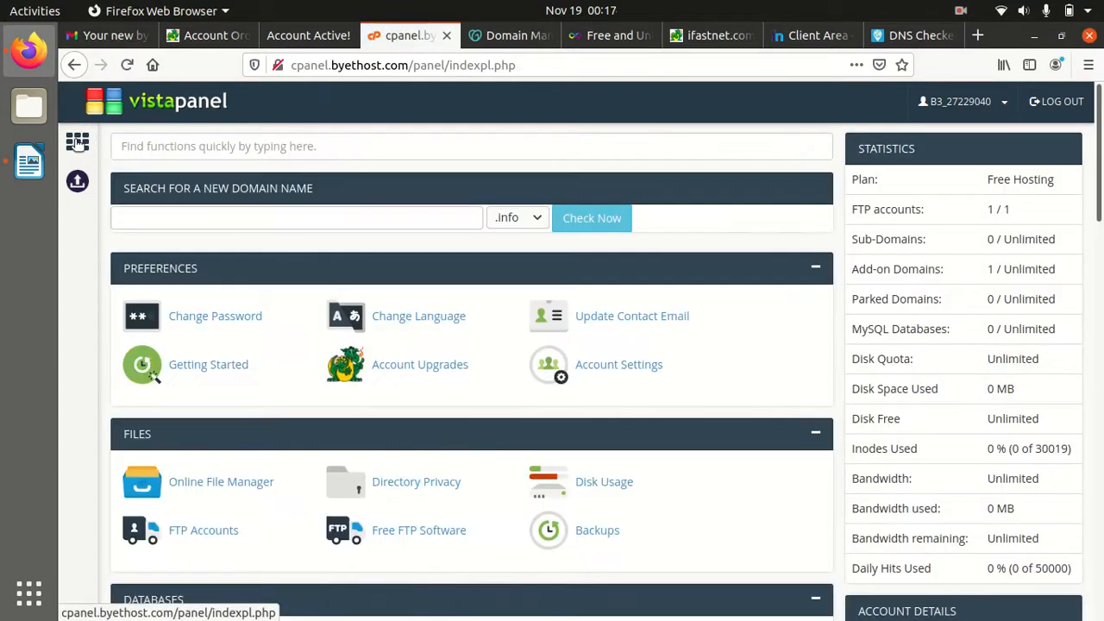
{"action": "scroll", "coordinate": [449, 468], "scroll_direction": "down", "scroll_amount": 4}
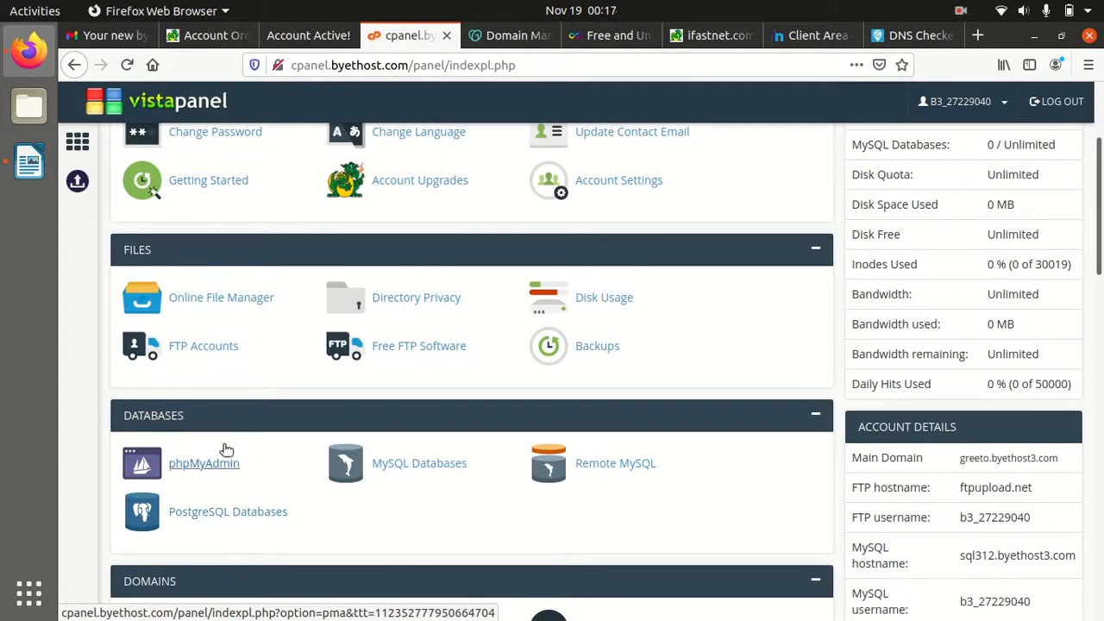
{"action": "scroll", "coordinate": [350, 418], "scroll_direction": "down", "scroll_amount": 2}
{"action": "scroll", "coordinate": [349, 418], "scroll_direction": "down", "scroll_amount": 1}
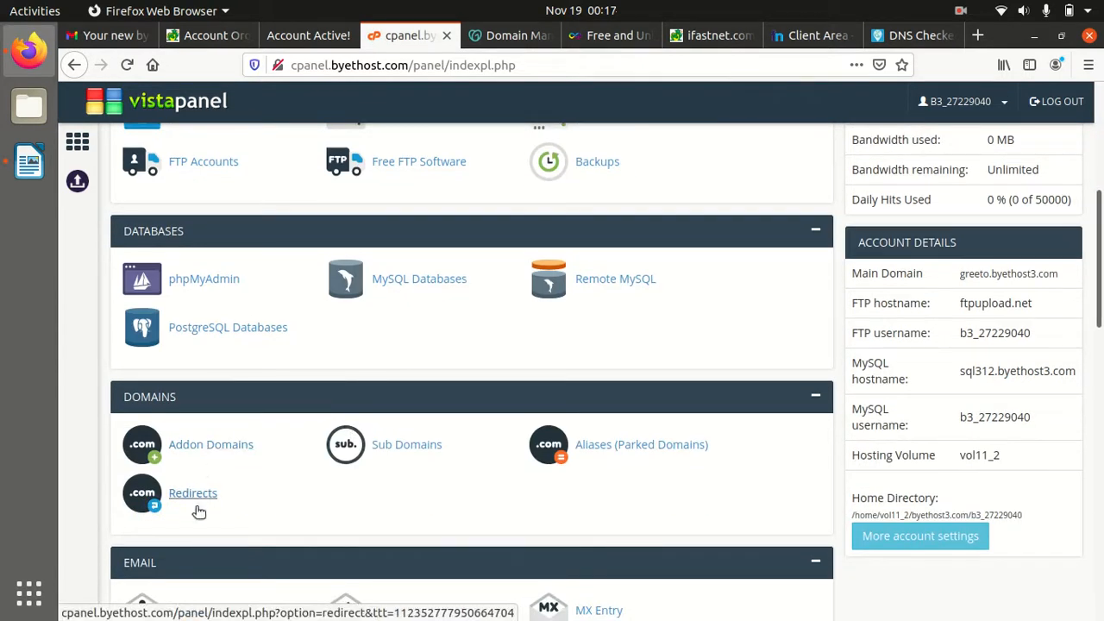
{"action": "left_click", "coordinate": [214, 449]}
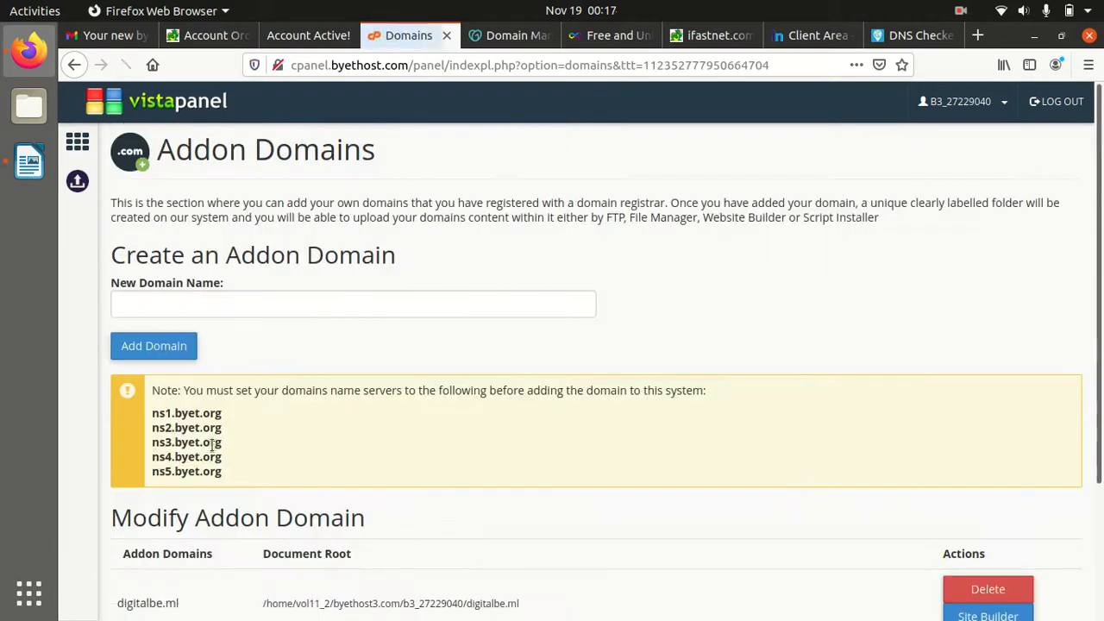
Highlight the digitalbe.ml entry in the addon domains table, then return to the Writer notes
{"action": "scroll", "coordinate": [445, 435], "scroll_direction": "down", "scroll_amount": 3}
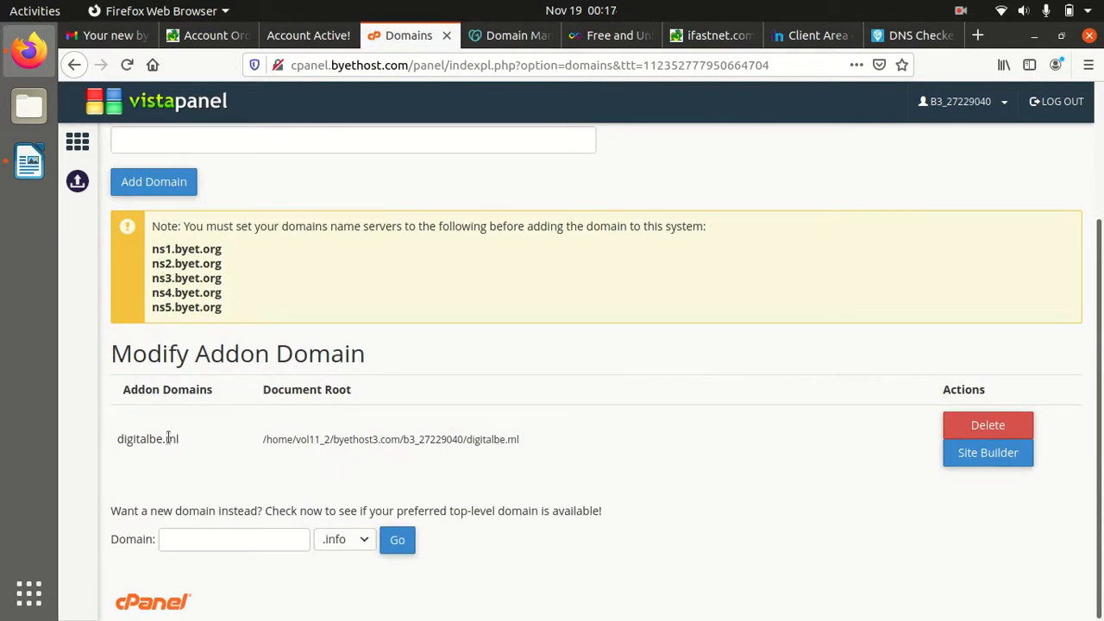
{"action": "left_click_drag", "start_coordinate": [111, 440], "coordinate": [541, 440]}
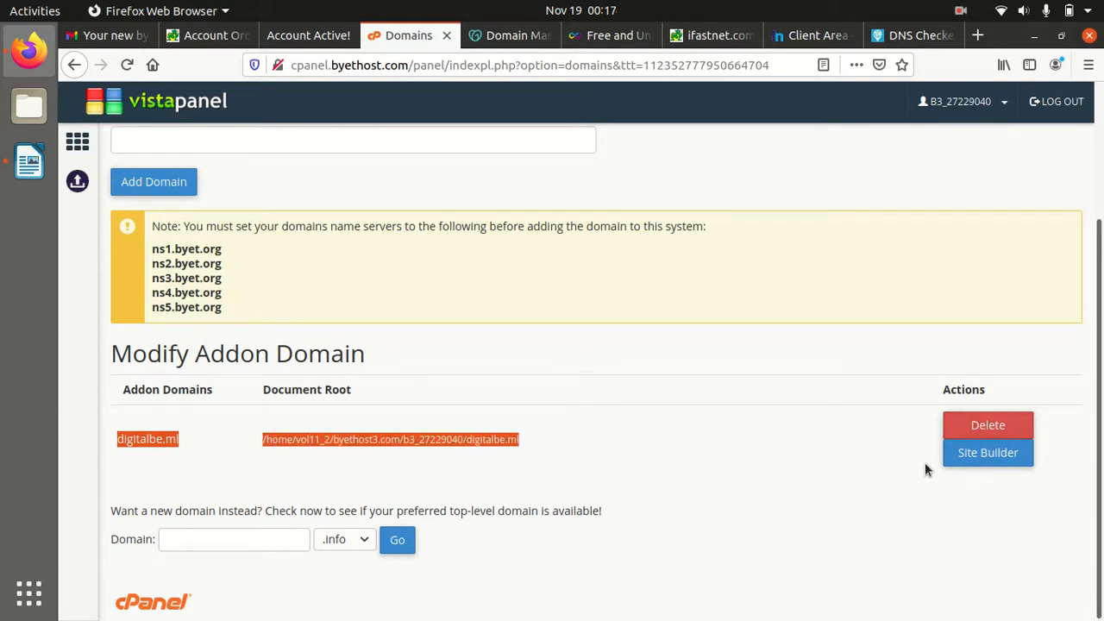
{"action": "left_click", "coordinate": [969, 476]}
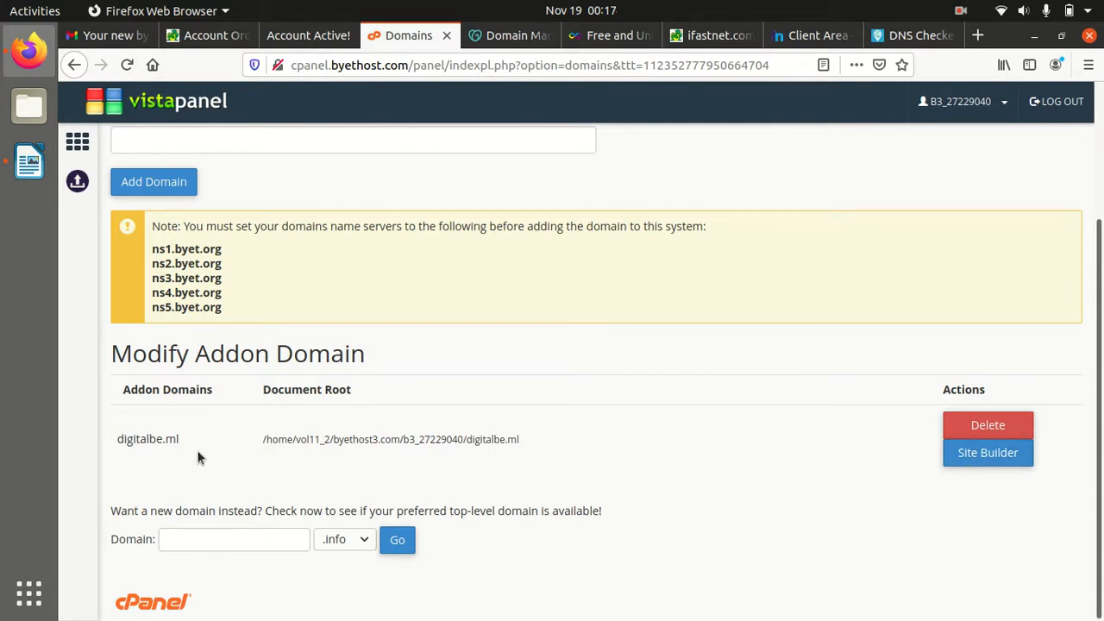
{"action": "left_click_drag", "start_coordinate": [193, 445], "coordinate": [126, 439]}
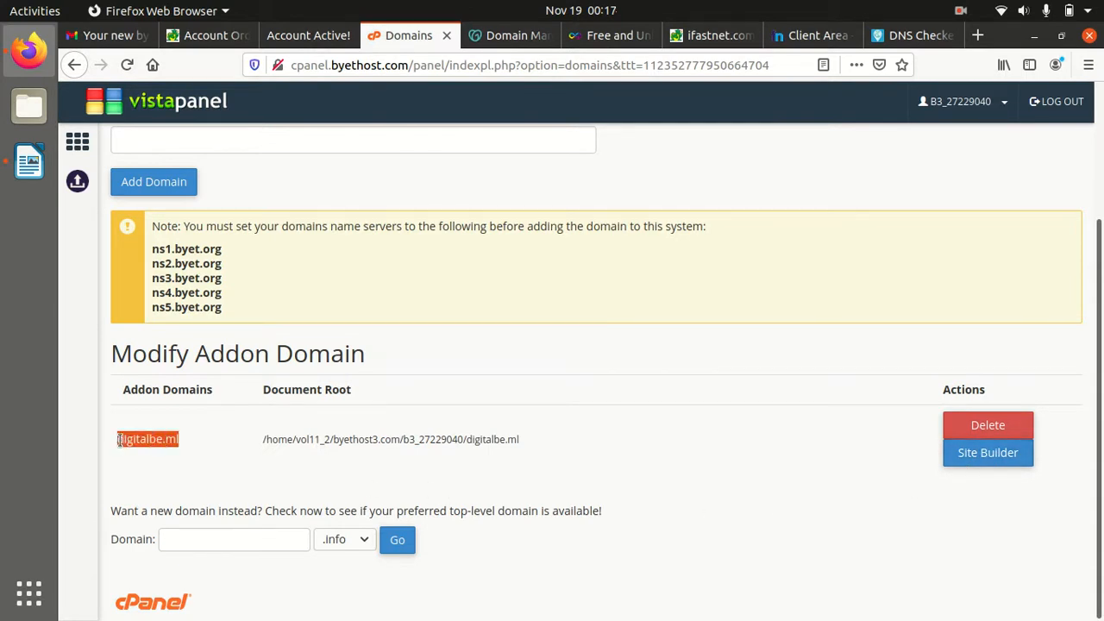
{"action": "left_click", "coordinate": [76, 145]}
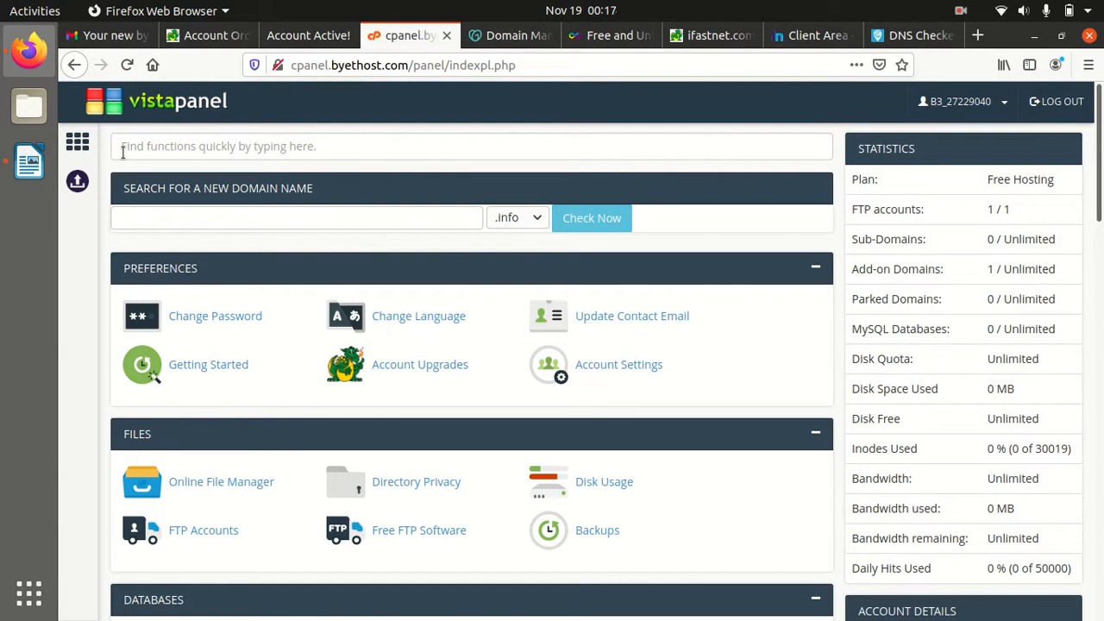
{"action": "left_click", "coordinate": [25, 172]}
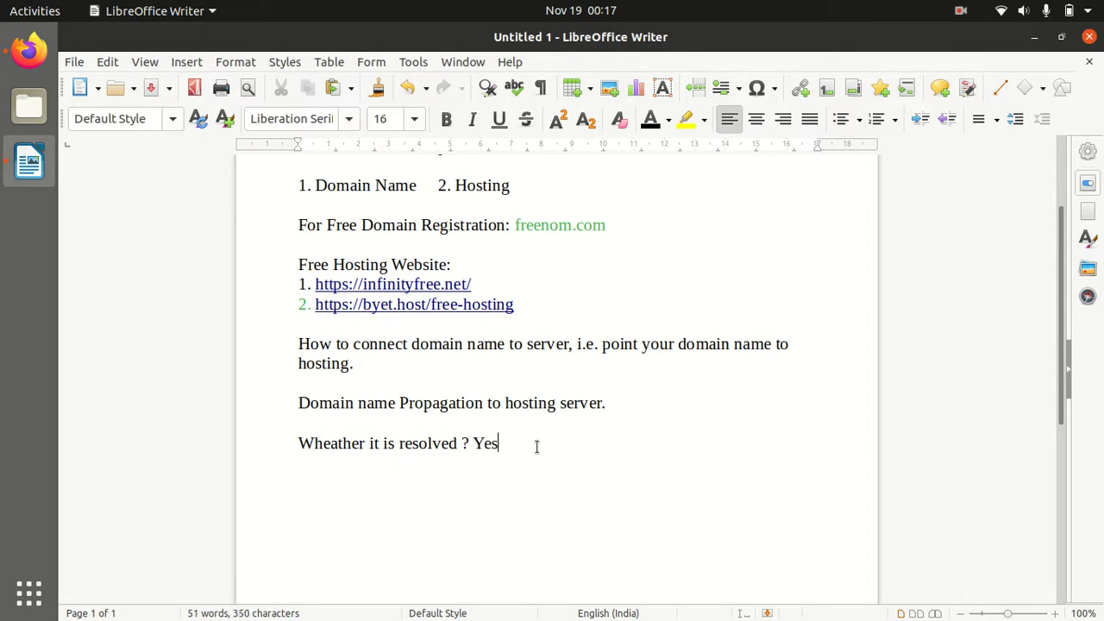
Add the line 'Now we have to install WordPress at the server:' to the notes
{"action": "type", "text": "Now we have to insta"}
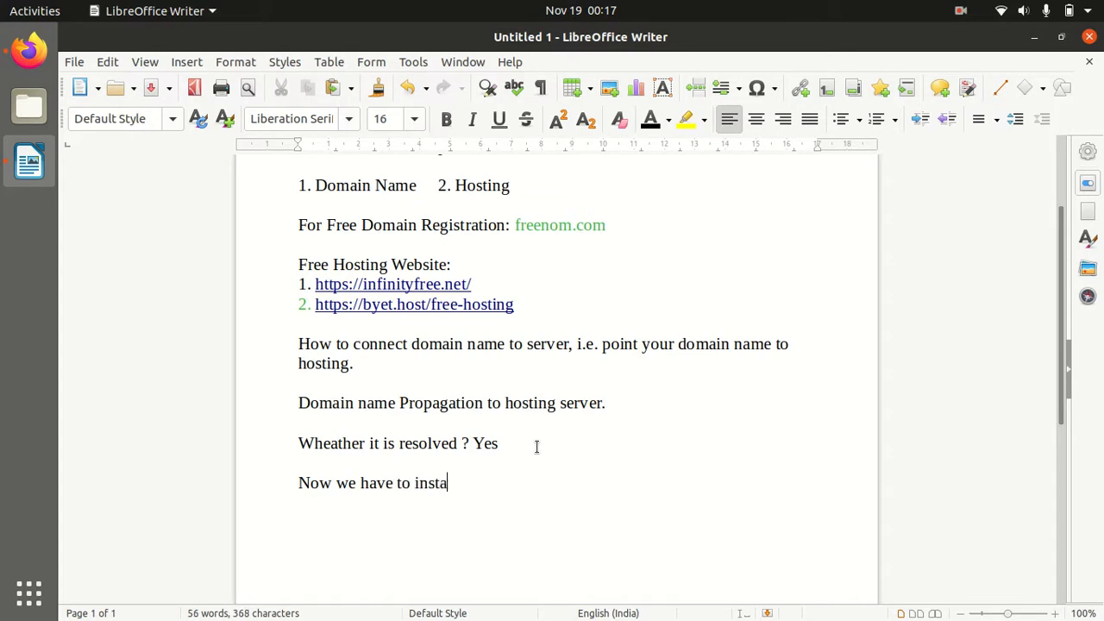
{"action": "type", "text": "ll WordPress at the seve"}
{"action": "key", "text": "BackSpace"}
{"action": "key", "text": "BackSpace"}
{"action": "type", "text": "verr"}
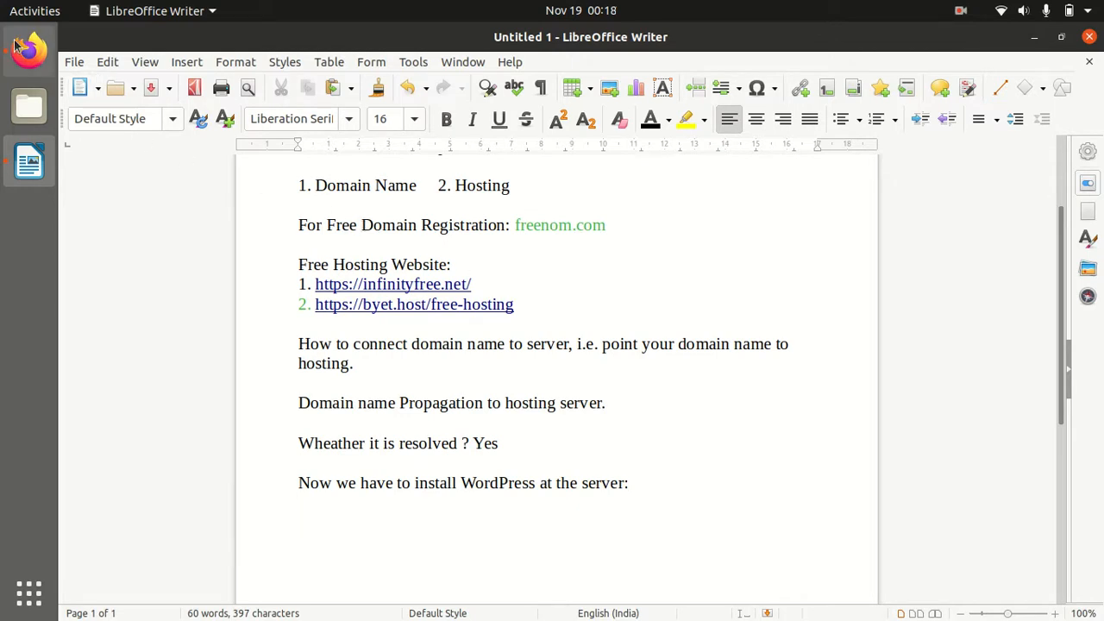
Try loading digitalbe.ml in a new Firefox tab, which gives a site-not-found error
{"action": "left_click", "coordinate": [20, 58]}
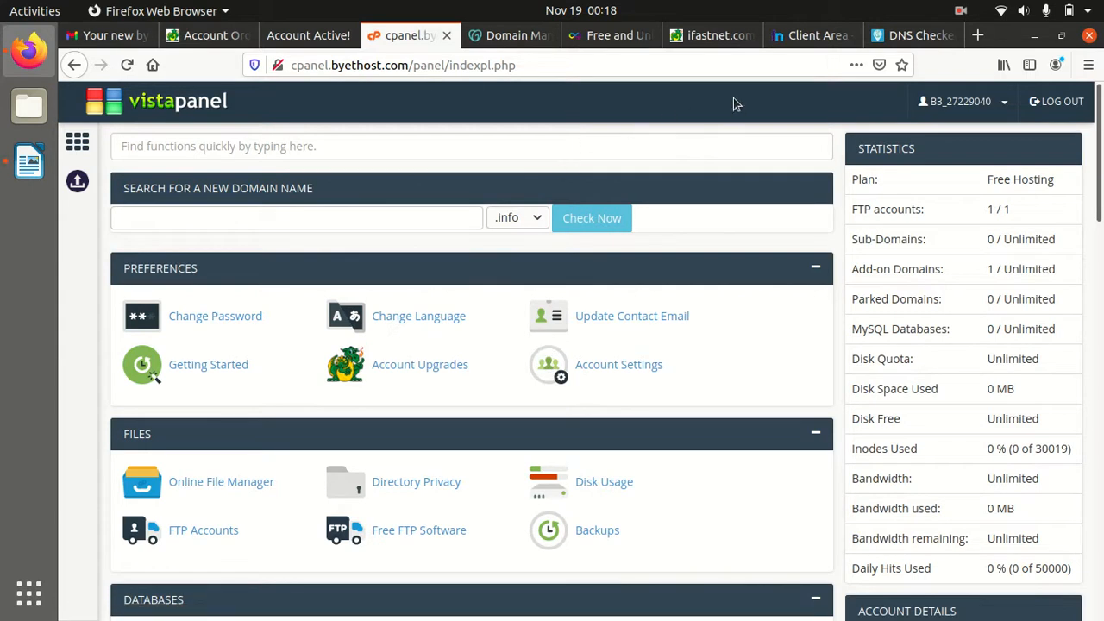
{"action": "left_click", "coordinate": [979, 35]}
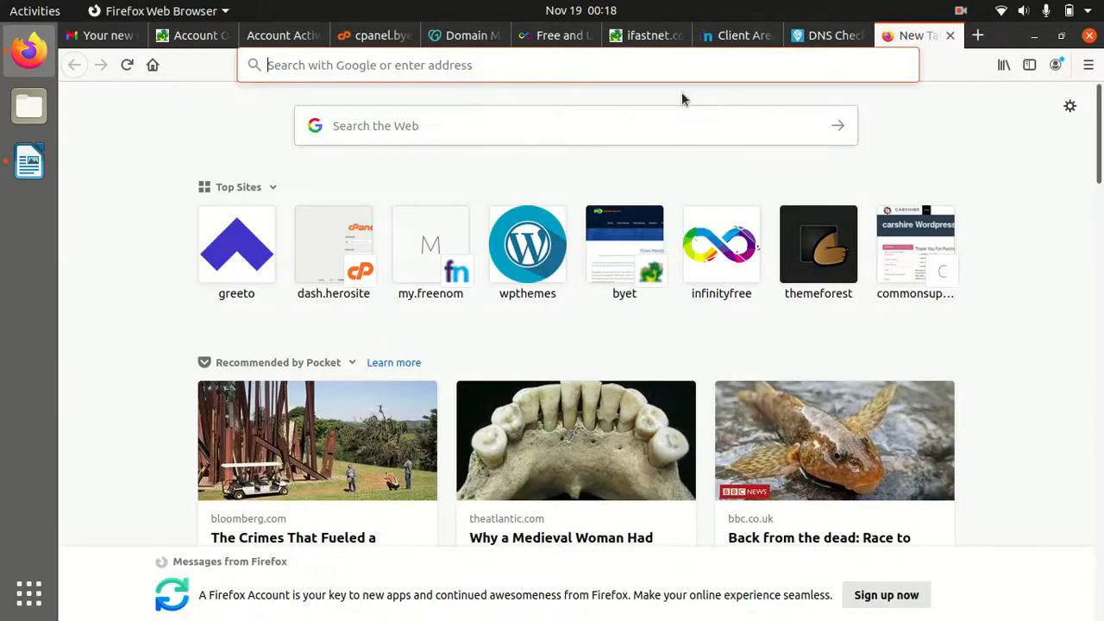
{"action": "type", "text": "digitalbe.ml"}
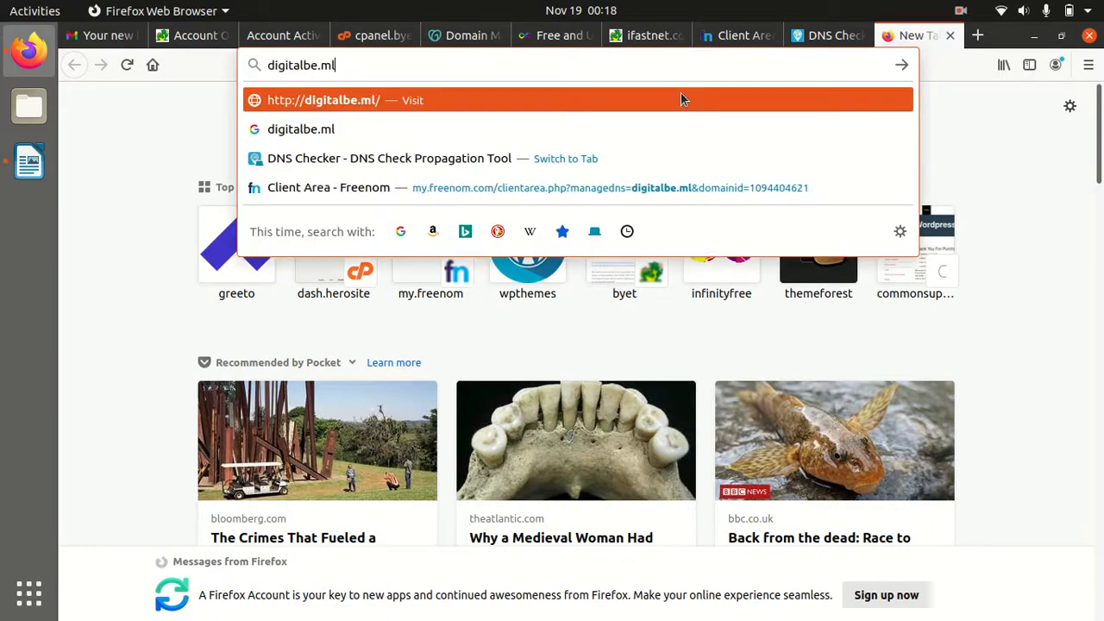
{"action": "key", "text": "Return"}
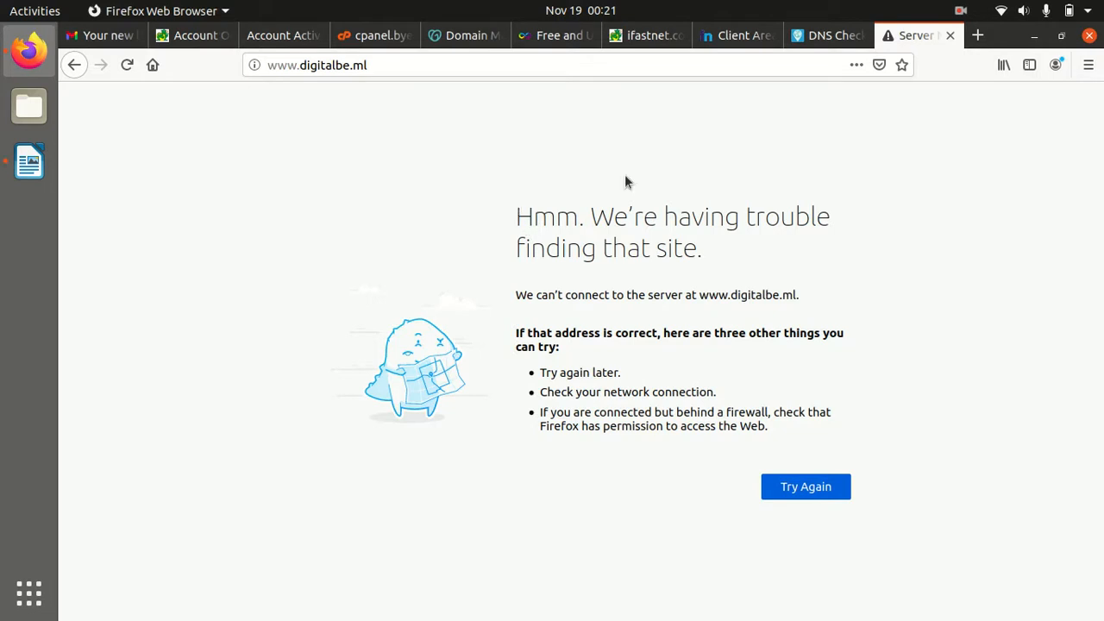
Rerun the DNS Checker NS check for digitalbe.ml and scroll through the mostly unresolved results
{"action": "left_click", "coordinate": [826, 35]}
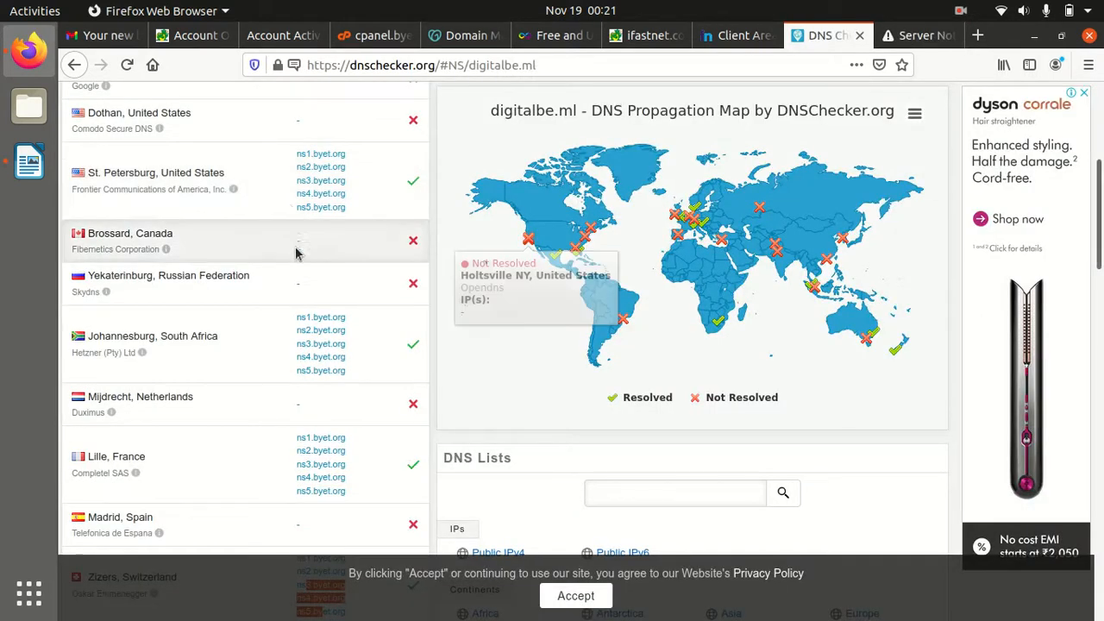
{"action": "scroll", "coordinate": [291, 382], "scroll_direction": "down", "scroll_amount": 10}
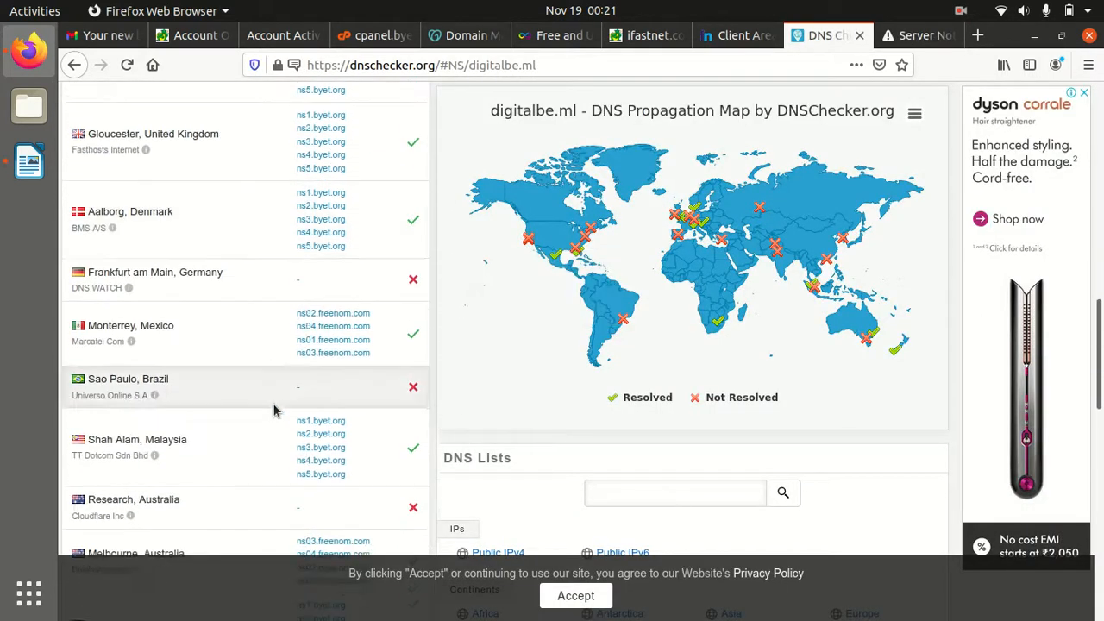
{"action": "scroll", "coordinate": [275, 410], "scroll_direction": "down", "scroll_amount": 6}
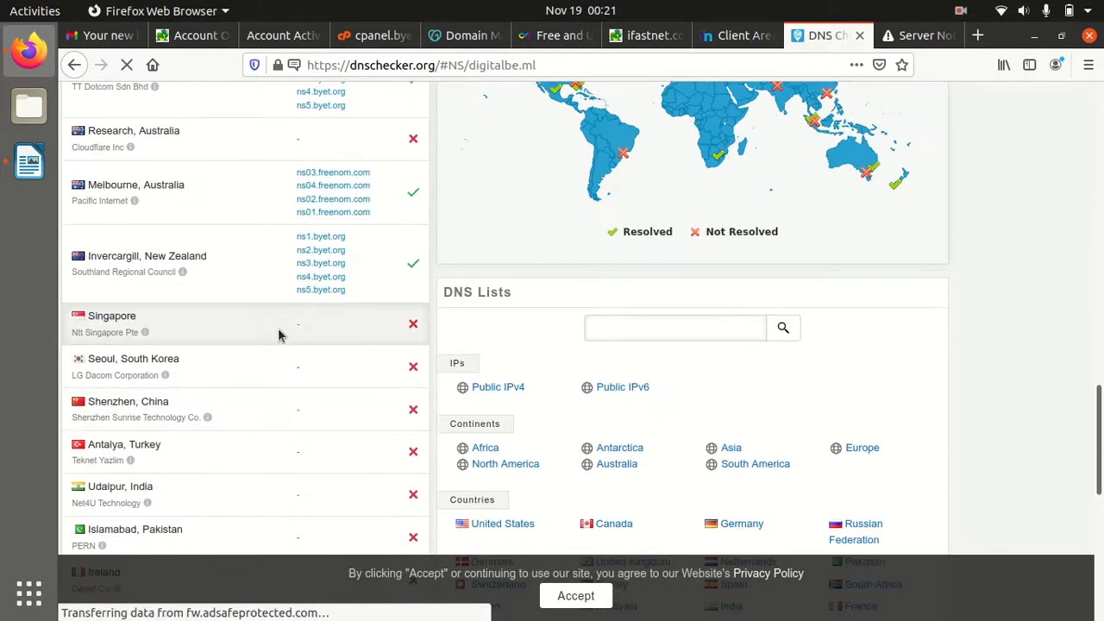
{"action": "scroll", "coordinate": [303, 285], "scroll_direction": "up", "scroll_amount": 15}
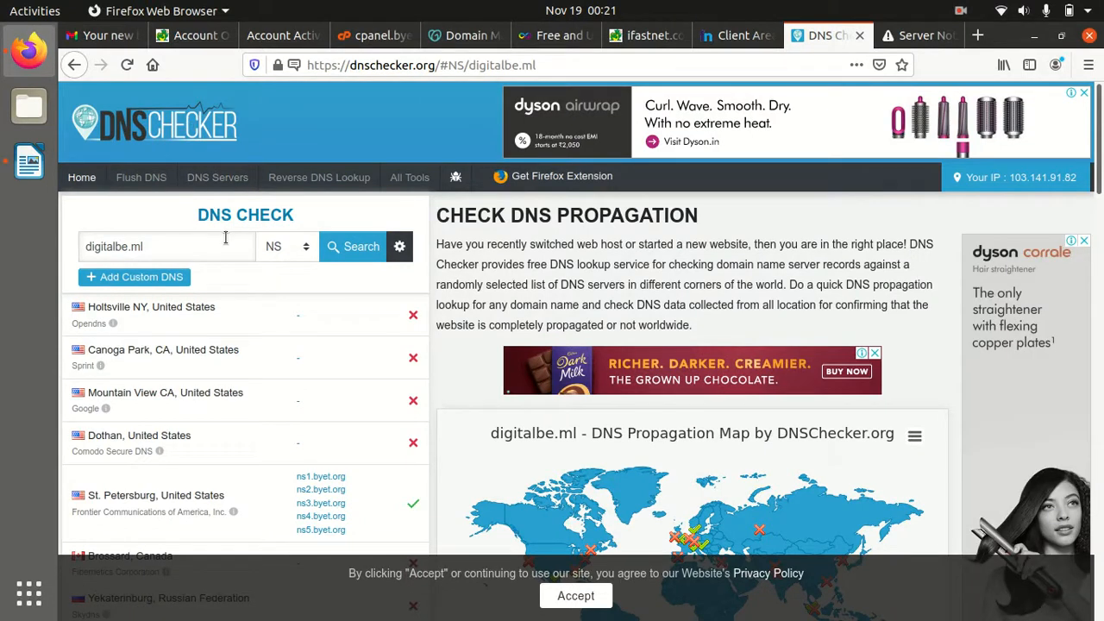
{"action": "left_click", "coordinate": [127, 66]}
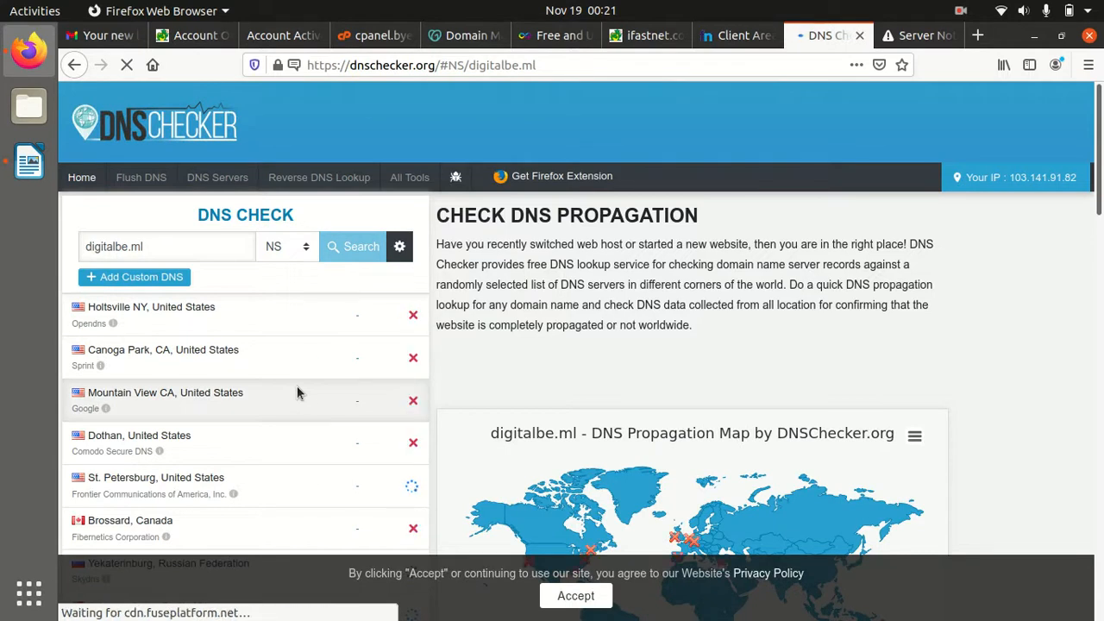
{"action": "scroll", "coordinate": [297, 393], "scroll_direction": "down", "scroll_amount": 10}
{"action": "scroll", "coordinate": [297, 393], "scroll_direction": "up", "scroll_amount": 4}
{"action": "scroll", "coordinate": [261, 268], "scroll_direction": "down", "scroll_amount": 4}
{"action": "scroll", "coordinate": [261, 267], "scroll_direction": "down", "scroll_amount": 10}
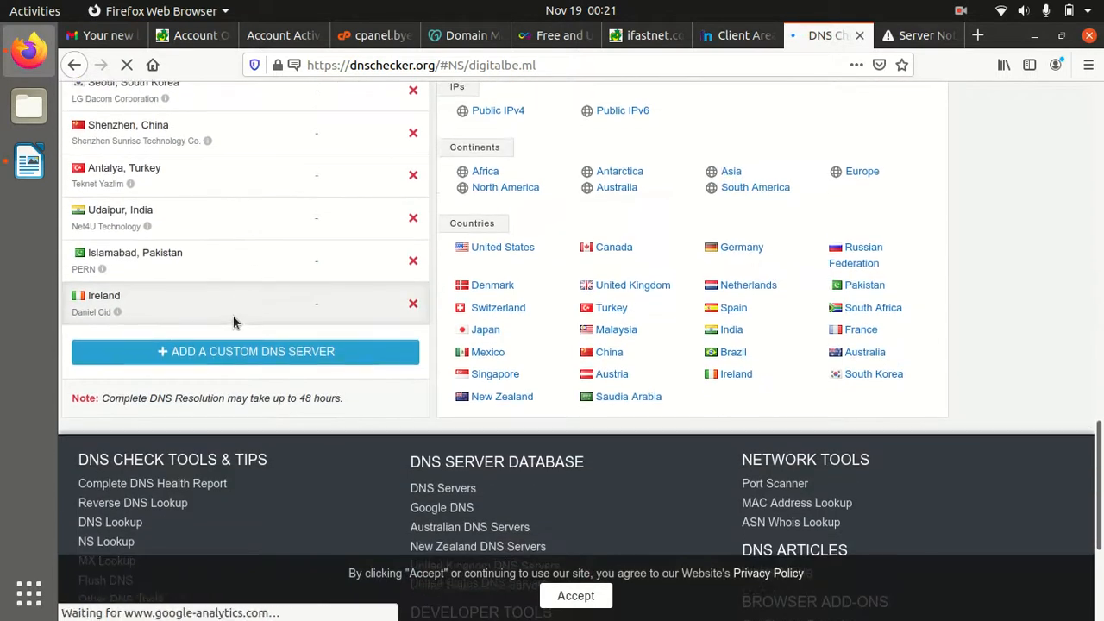
{"action": "scroll", "coordinate": [233, 322], "scroll_direction": "up", "scroll_amount": 3}
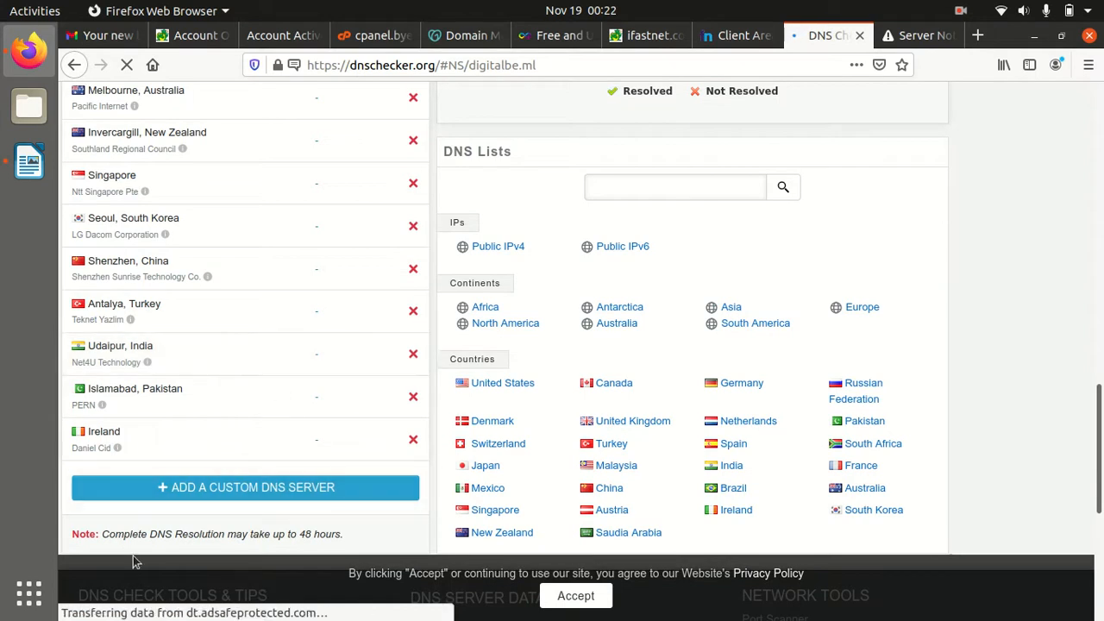
Launch Tor Browser 10.0.2 from the application grid so its About Tor page opens
{"action": "left_click", "coordinate": [28, 594]}
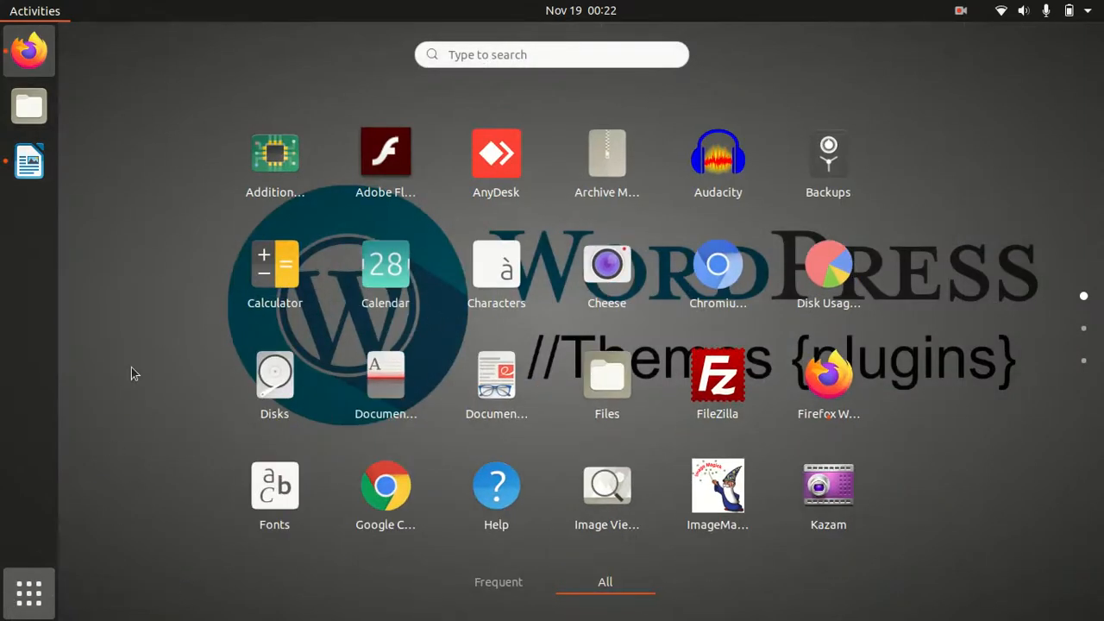
{"action": "scroll", "coordinate": [115, 362], "scroll_direction": "down", "scroll_amount": 1}
{"action": "scroll", "coordinate": [117, 362], "scroll_direction": "up", "scroll_amount": 1}
{"action": "scroll", "coordinate": [215, 315], "scroll_direction": "down", "scroll_amount": 2}
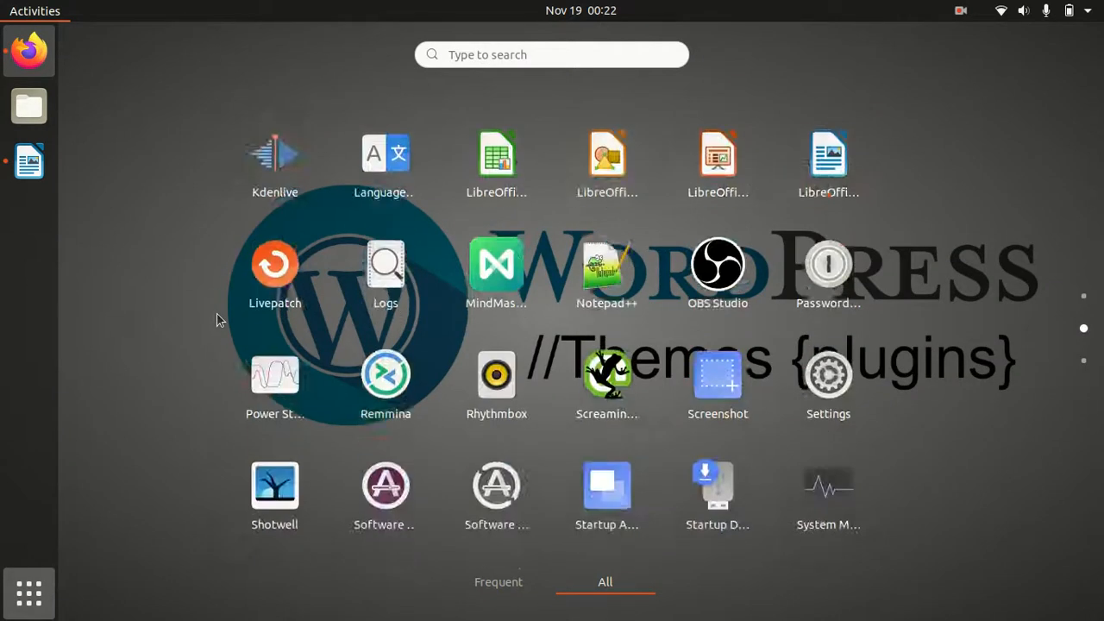
{"action": "left_click", "coordinate": [833, 176]}
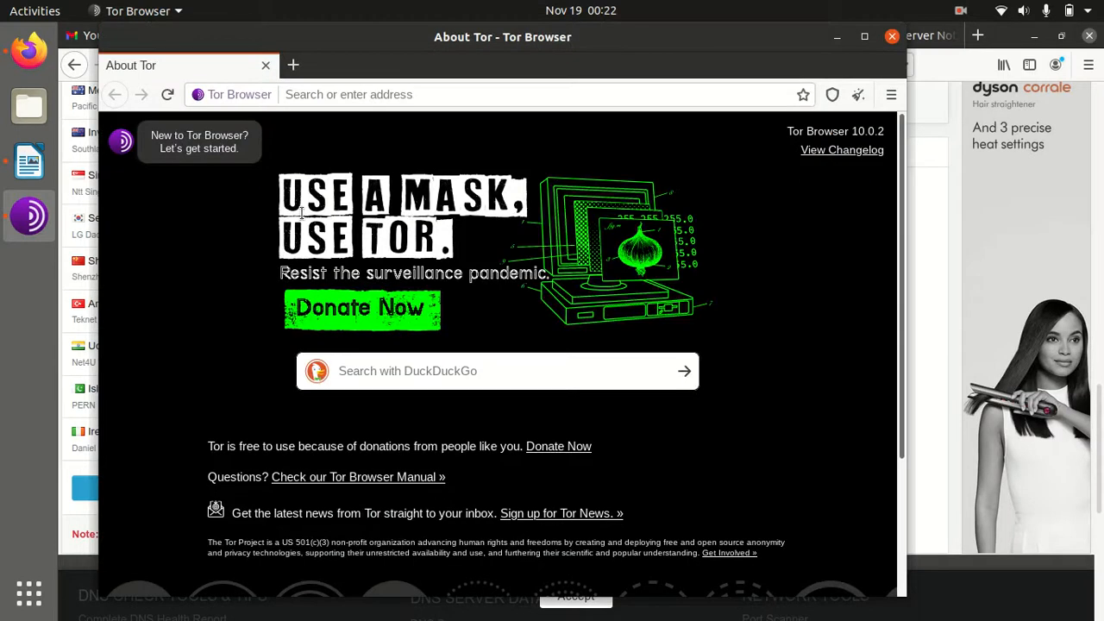
Load digitalbe.ml in Tor Browser, which shows an empty Directory Listing page
{"action": "left_click", "coordinate": [309, 96]}
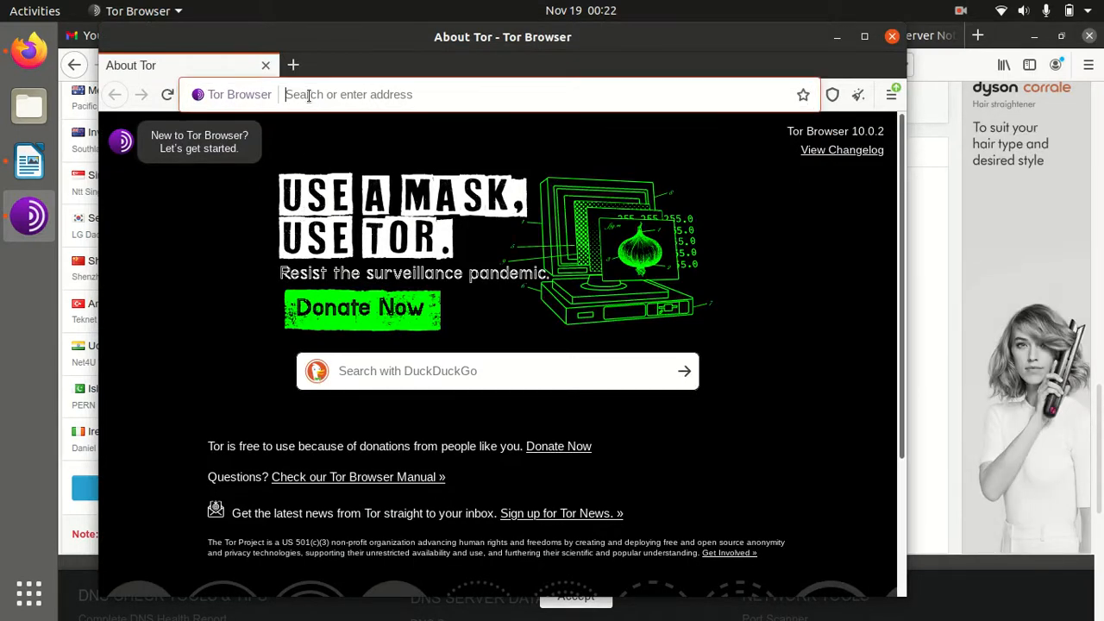
{"action": "type", "text": "digitalbe.ml"}
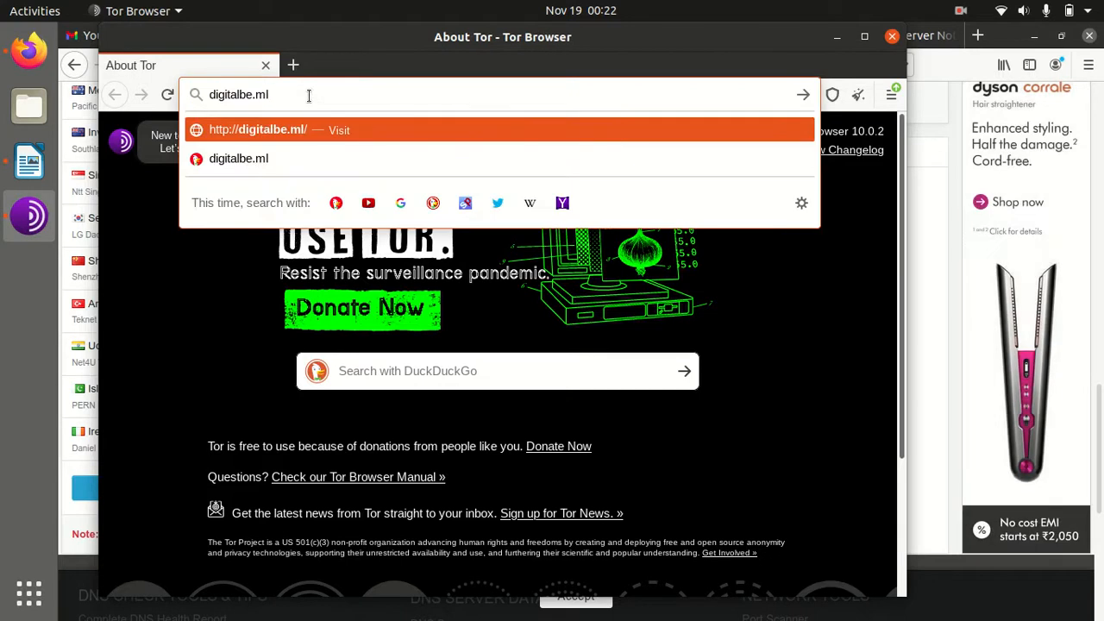
{"action": "key", "text": "Return"}
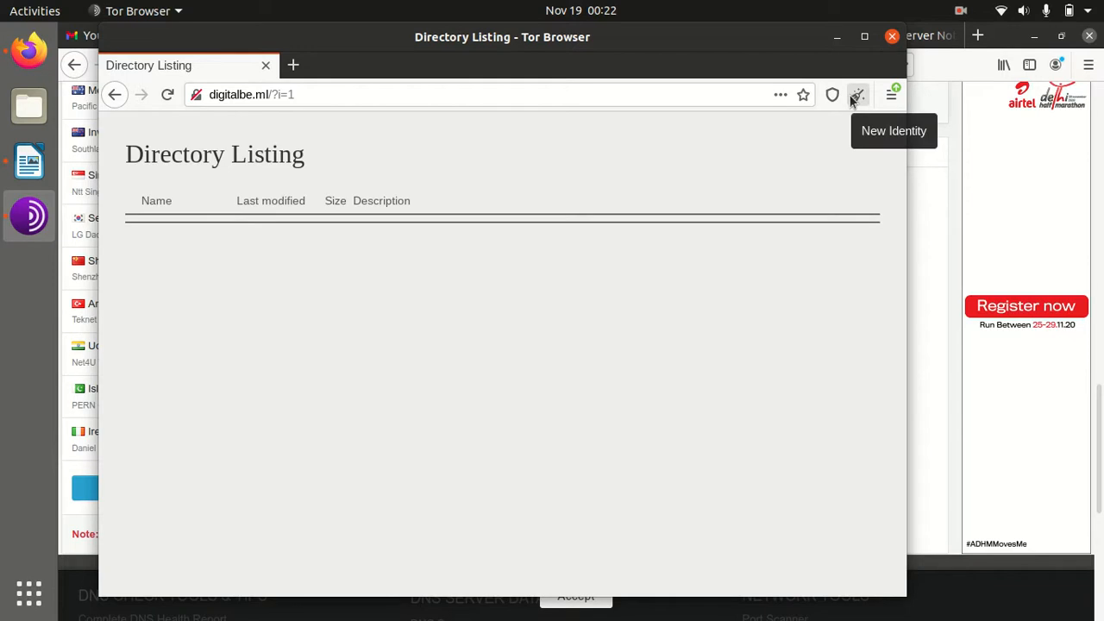
Search whatismyip in a new tab, open the What Is My IP result, then close that tab
{"action": "left_click", "coordinate": [294, 66]}
{"action": "type", "text": "wh"}
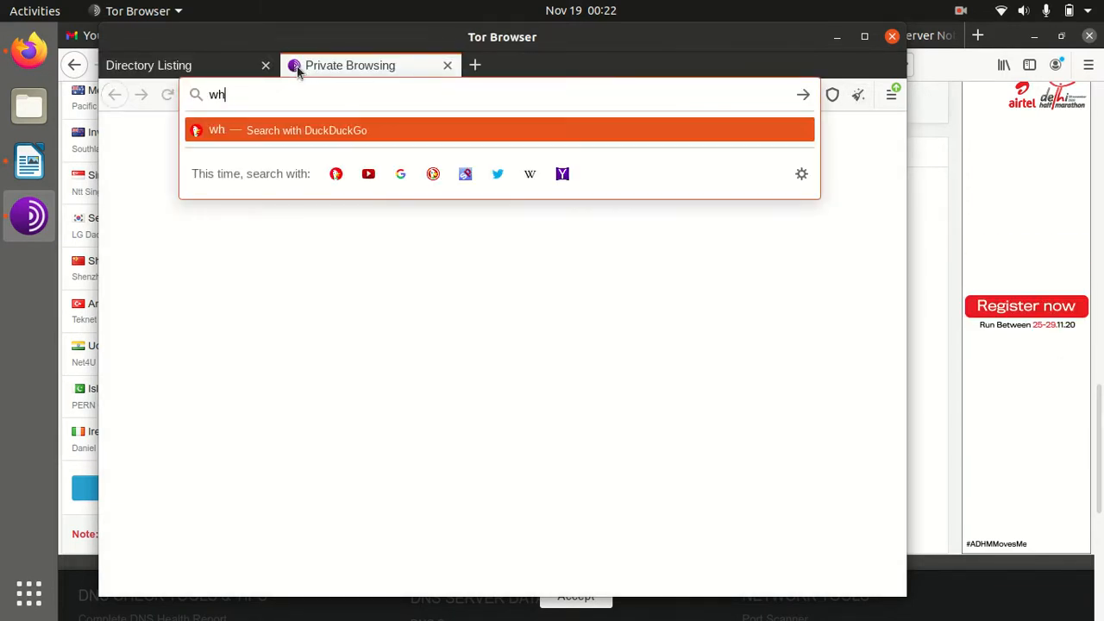
{"action": "type", "text": "atismyip"}
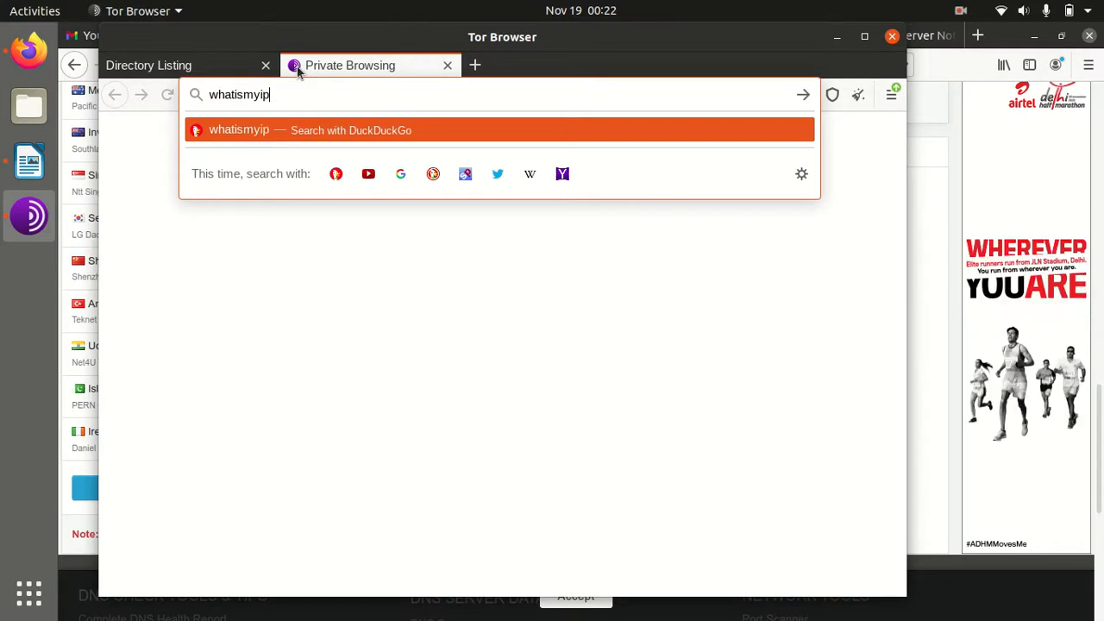
{"action": "key", "text": "Return"}
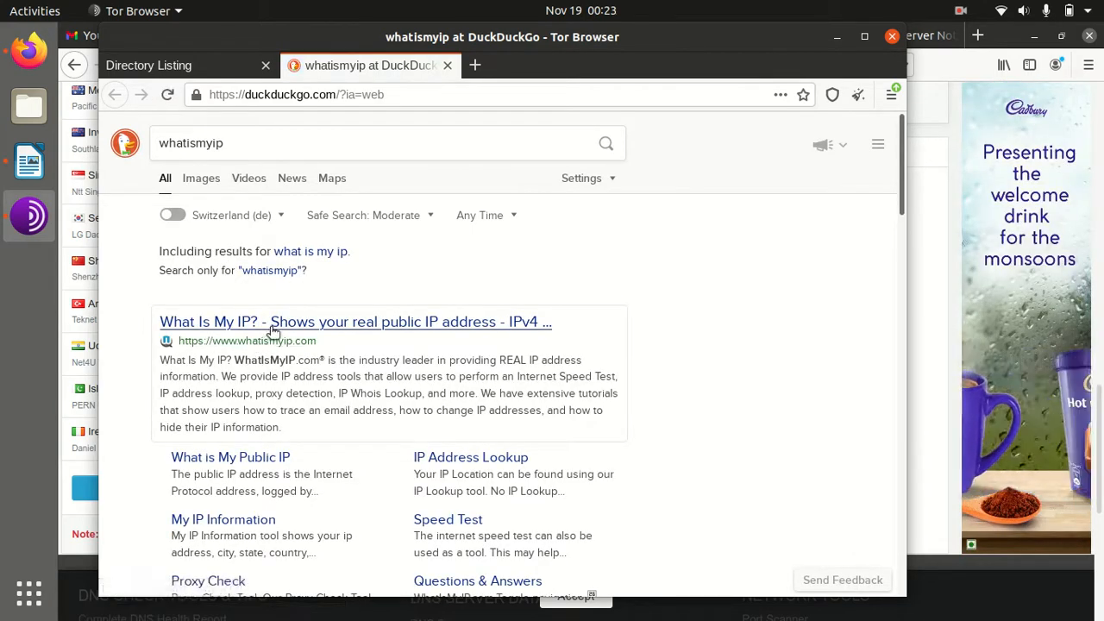
{"action": "left_click", "coordinate": [279, 324]}
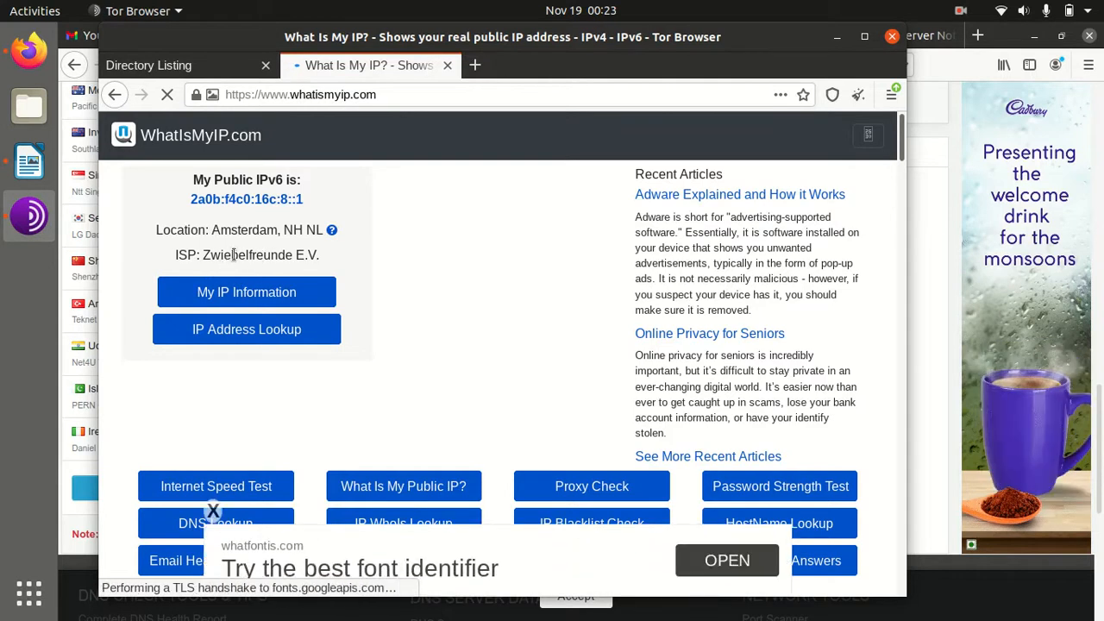
{"action": "left_click", "coordinate": [447, 66]}
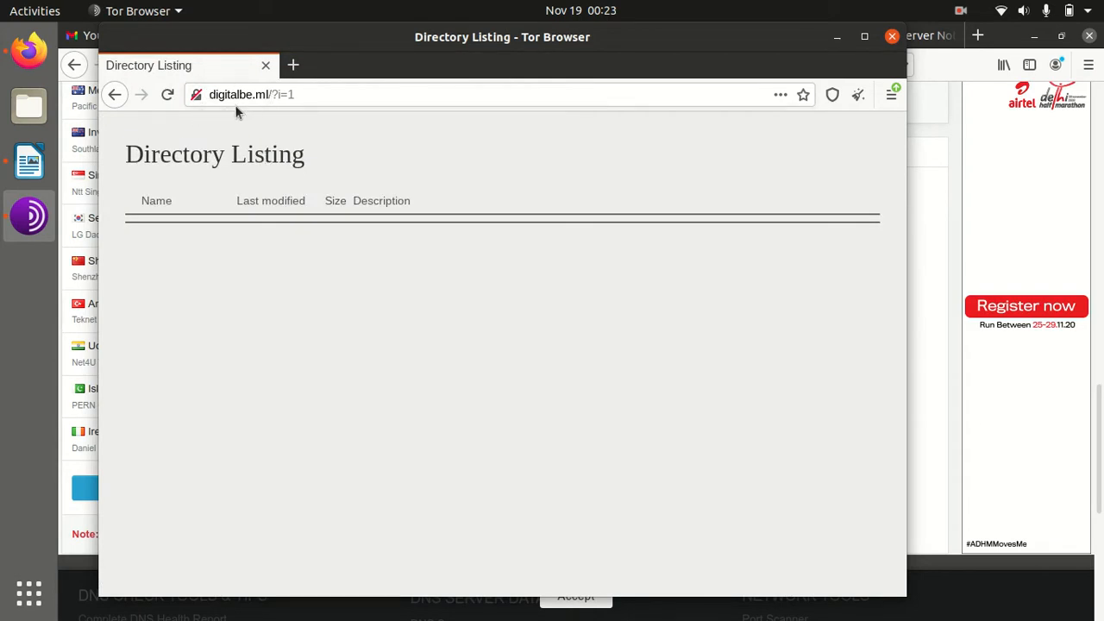
Minimize Tor Browser and switch Firefox to the vistapanel control panel tab
{"action": "left_click", "coordinate": [836, 37]}
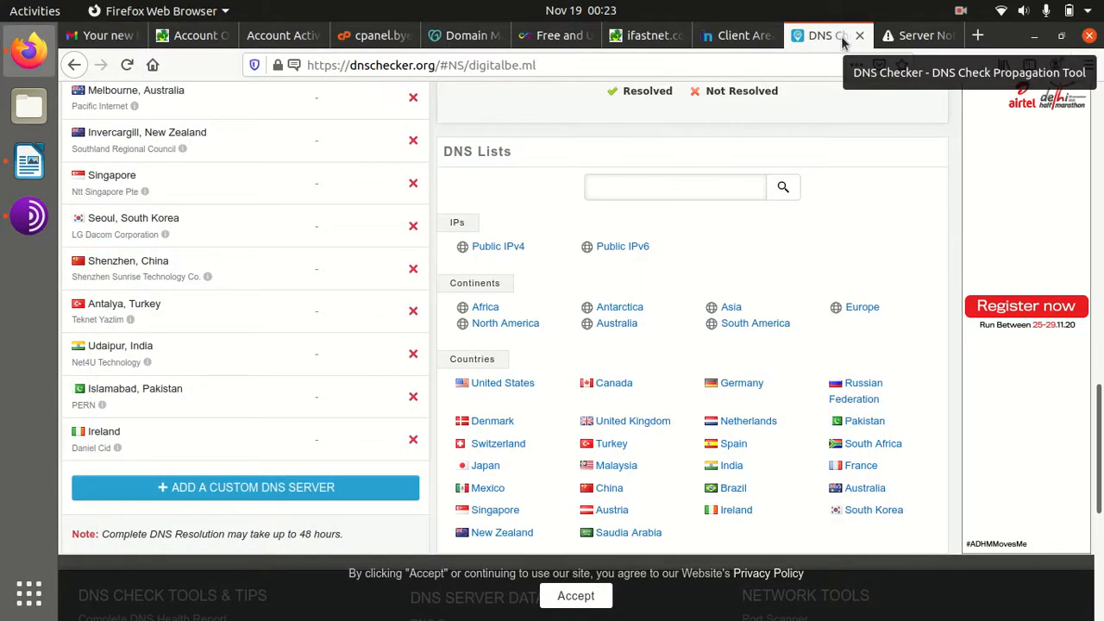
{"action": "scroll", "coordinate": [277, 231], "scroll_direction": "up", "scroll_amount": 10}
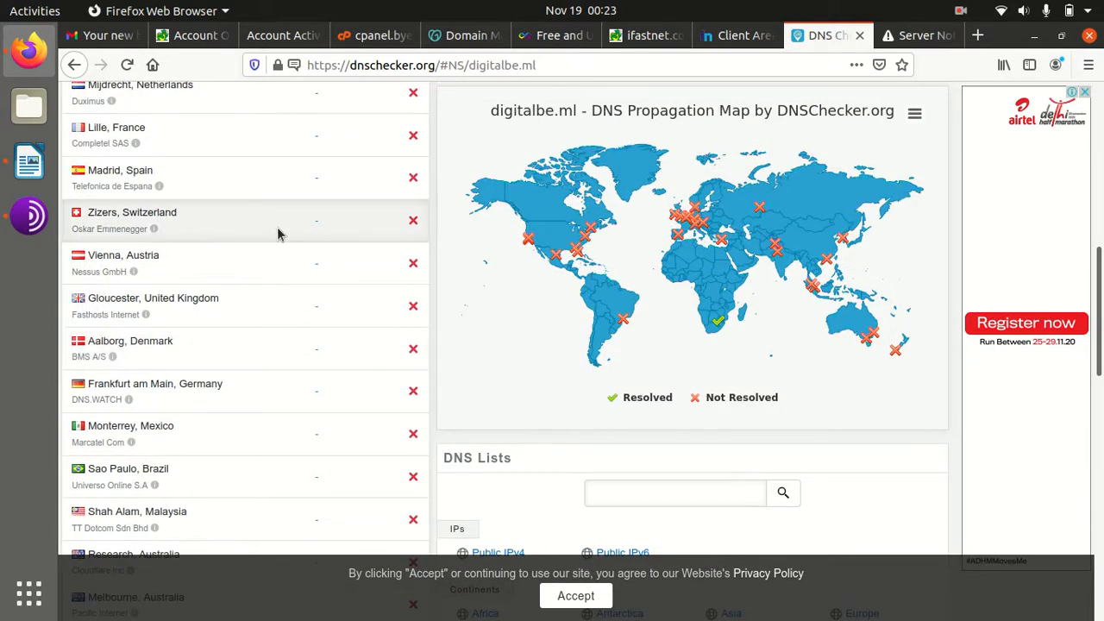
{"action": "left_click", "coordinate": [374, 36]}
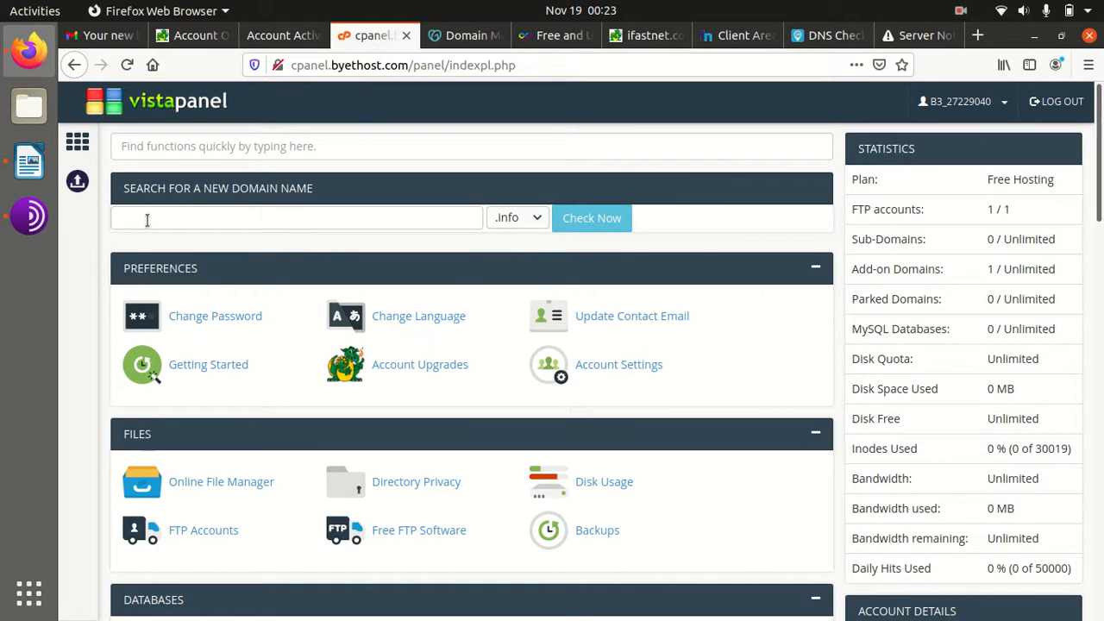
Check 'WordPress' in the Writer notes, then scroll the control panel down to its Software tools
{"action": "left_click", "coordinate": [28, 161]}
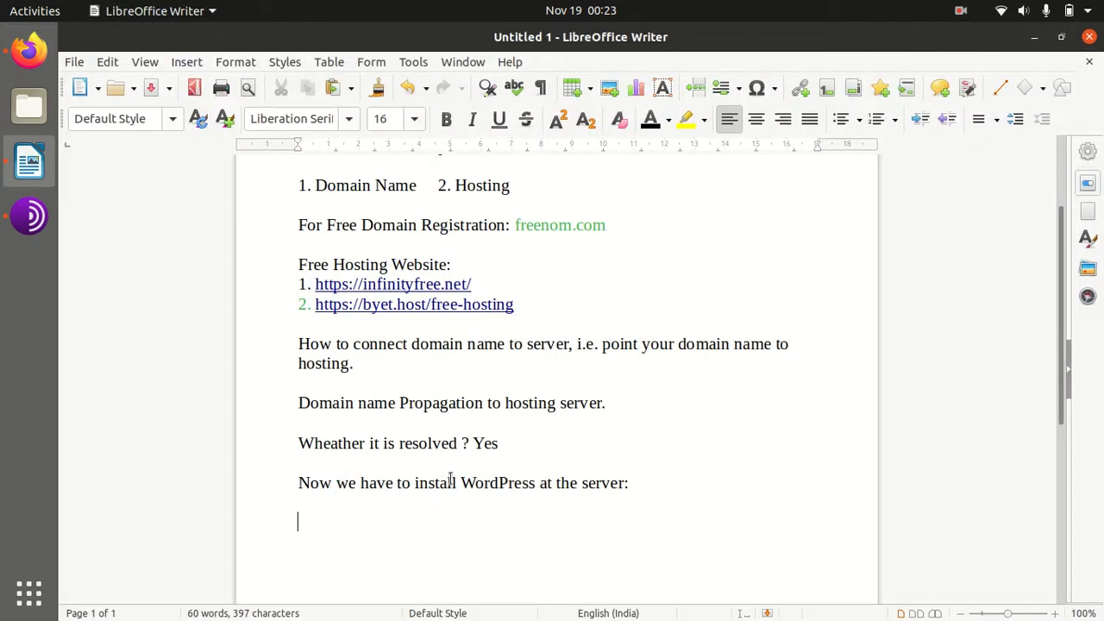
{"action": "left_click_drag", "start_coordinate": [460, 483], "coordinate": [623, 483]}
{"action": "left_click", "coordinate": [29, 50]}
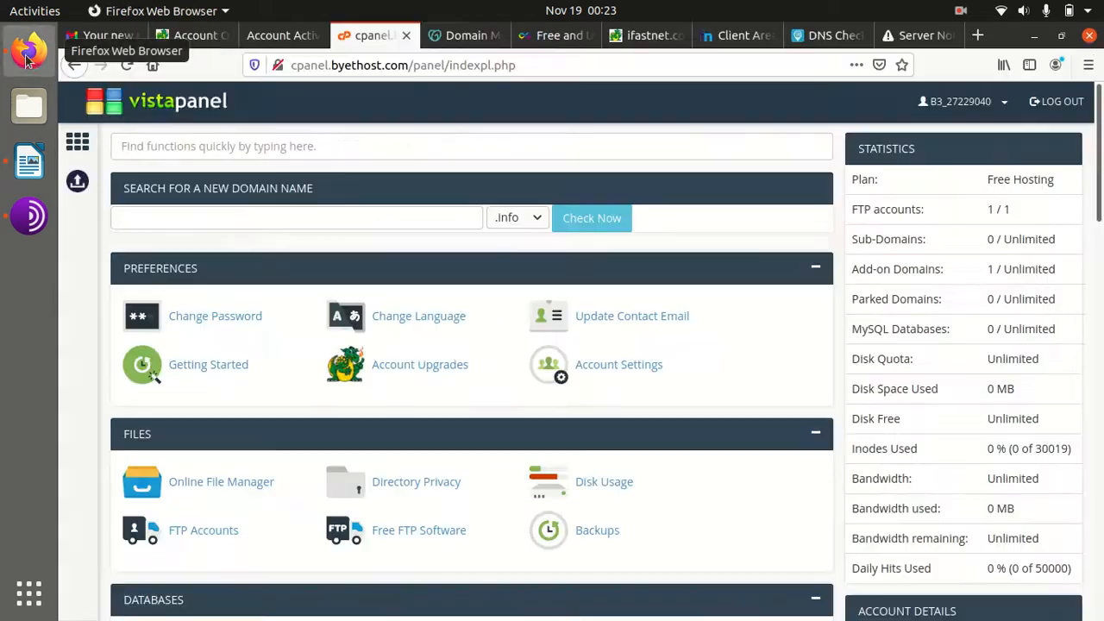
{"action": "scroll", "coordinate": [427, 361], "scroll_direction": "down", "scroll_amount": 5}
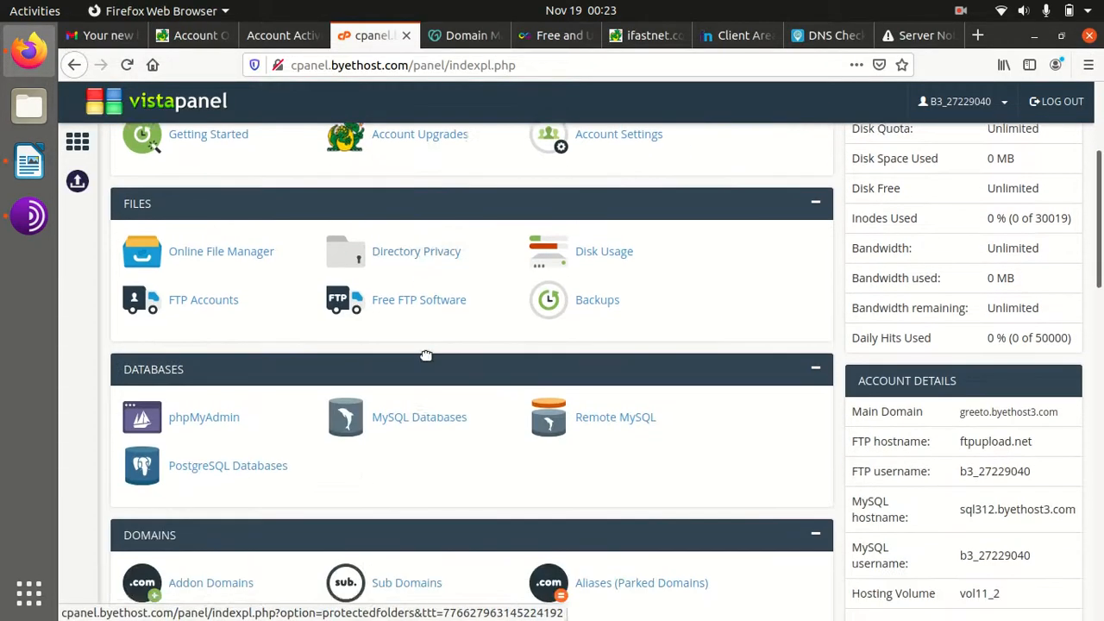
{"action": "scroll", "coordinate": [425, 361], "scroll_direction": "down", "scroll_amount": 10}
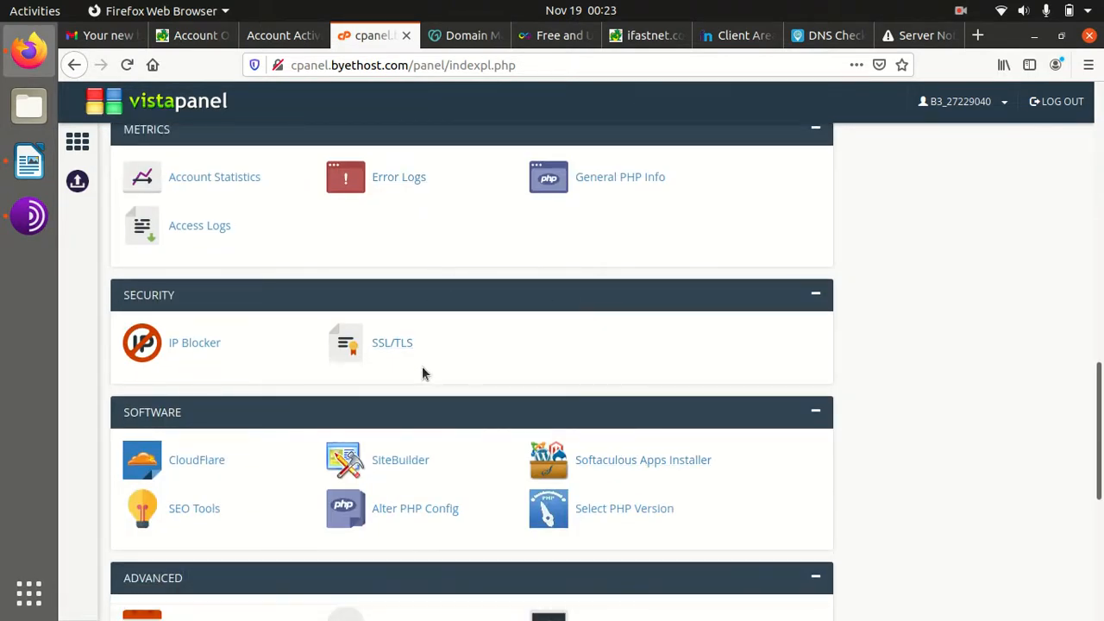
{"action": "left_click_drag", "start_coordinate": [250, 420], "coordinate": [200, 420]}
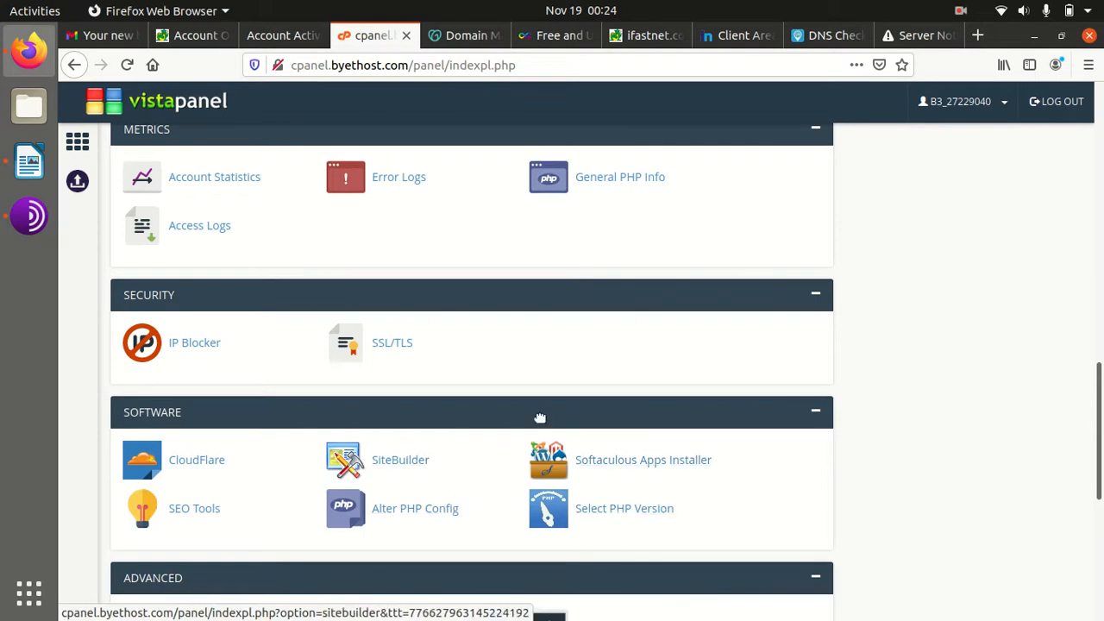
{"action": "scroll", "coordinate": [536, 420], "scroll_direction": "down", "scroll_amount": 3}
{"action": "left_click", "coordinate": [606, 373]}
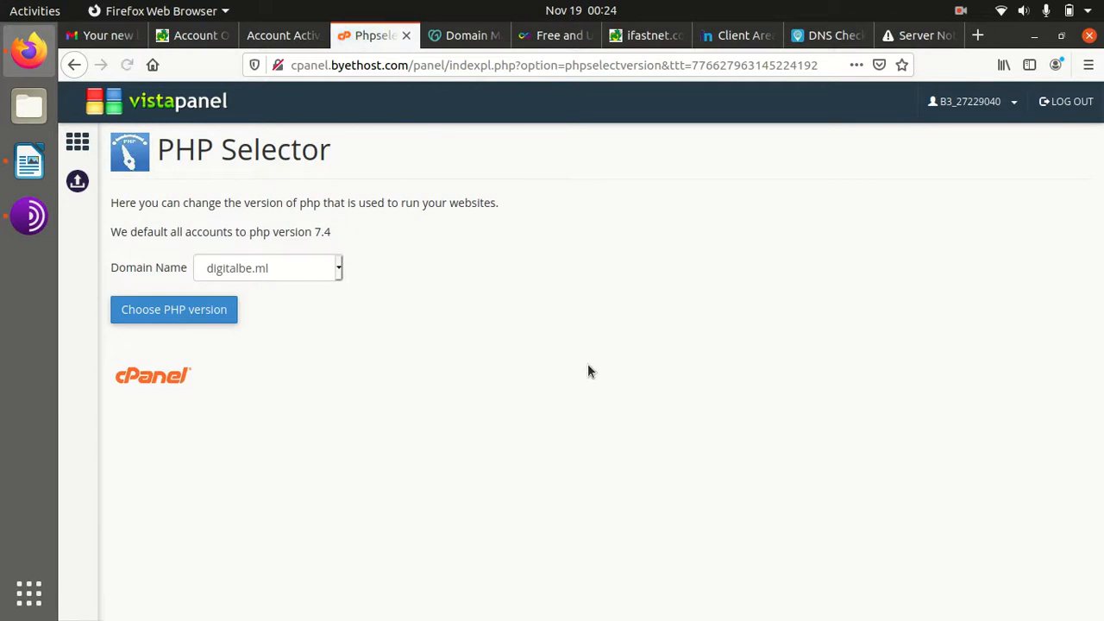
{"action": "left_click_drag", "start_coordinate": [332, 232], "coordinate": [240, 231]}
{"action": "left_click", "coordinate": [367, 242]}
{"action": "left_click_drag", "start_coordinate": [347, 233], "coordinate": [272, 234]}
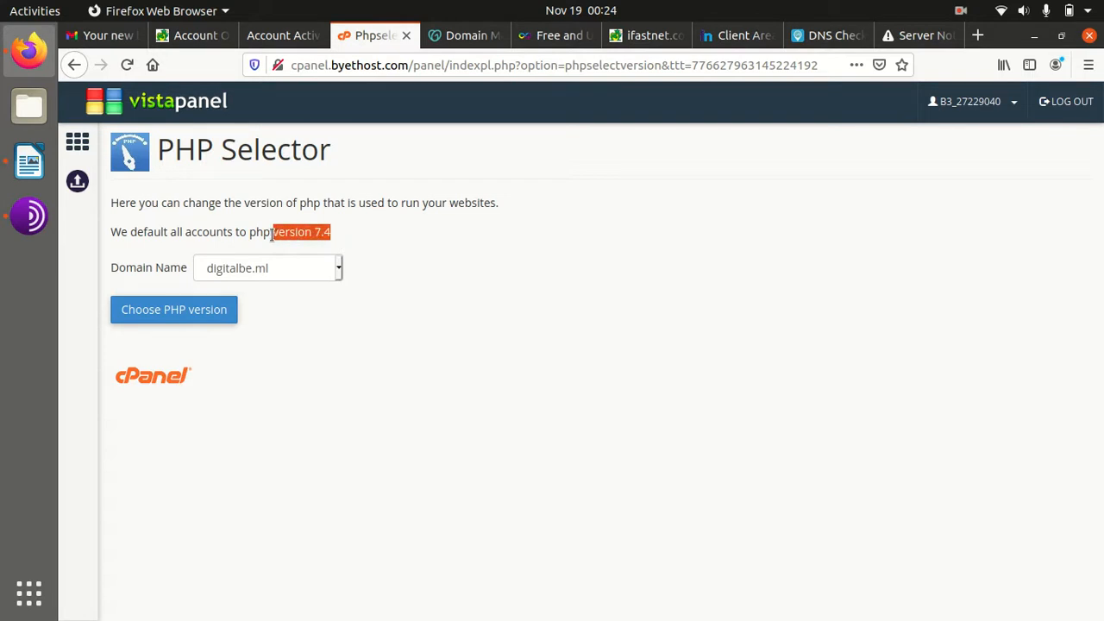
{"action": "left_click", "coordinate": [356, 232]}
{"action": "left_click_drag", "start_coordinate": [350, 235], "coordinate": [317, 230]}
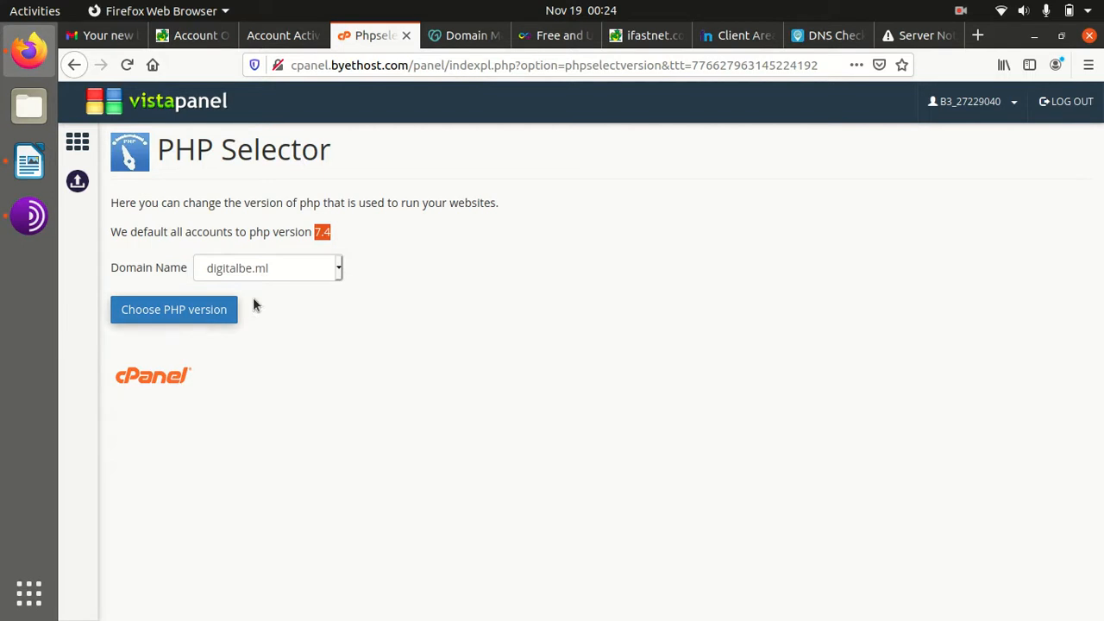
{"action": "left_click", "coordinate": [360, 240]}
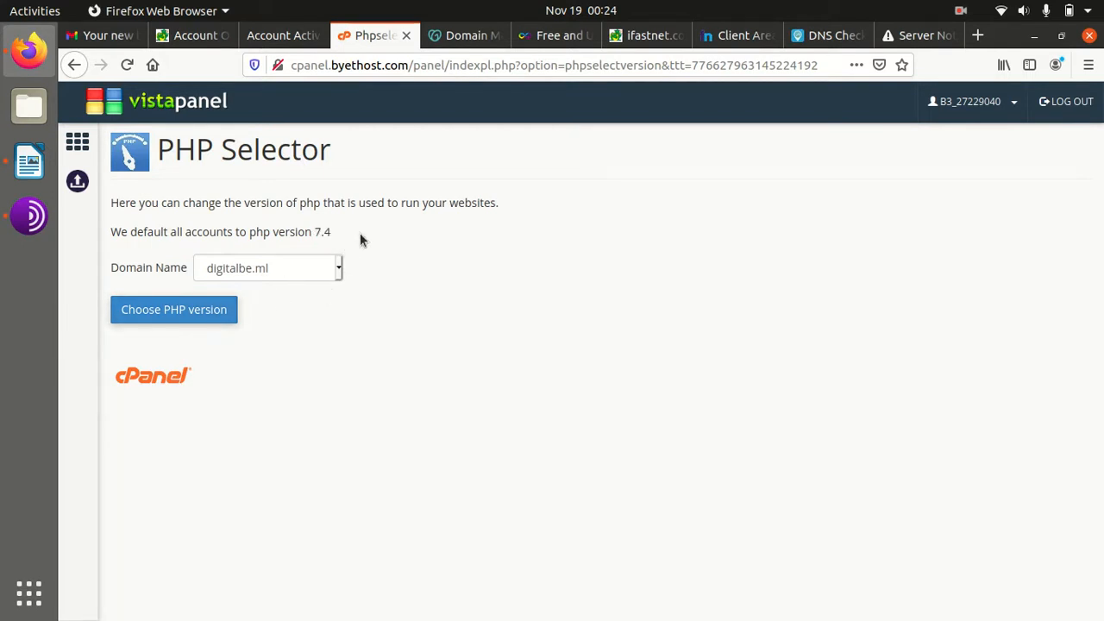
{"action": "left_click", "coordinate": [85, 144]}
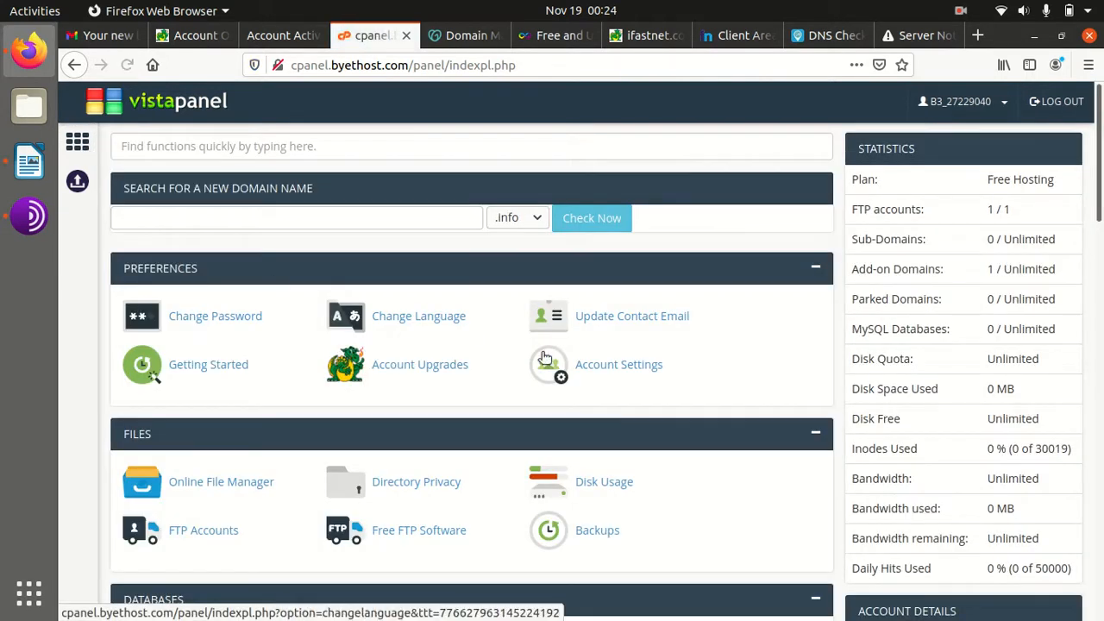
Open the Softaculous Apps Installer and start a WordPress installation
{"action": "scroll", "coordinate": [563, 370], "scroll_direction": "down", "scroll_amount": 9}
{"action": "scroll", "coordinate": [563, 369], "scroll_direction": "down", "scroll_amount": 5}
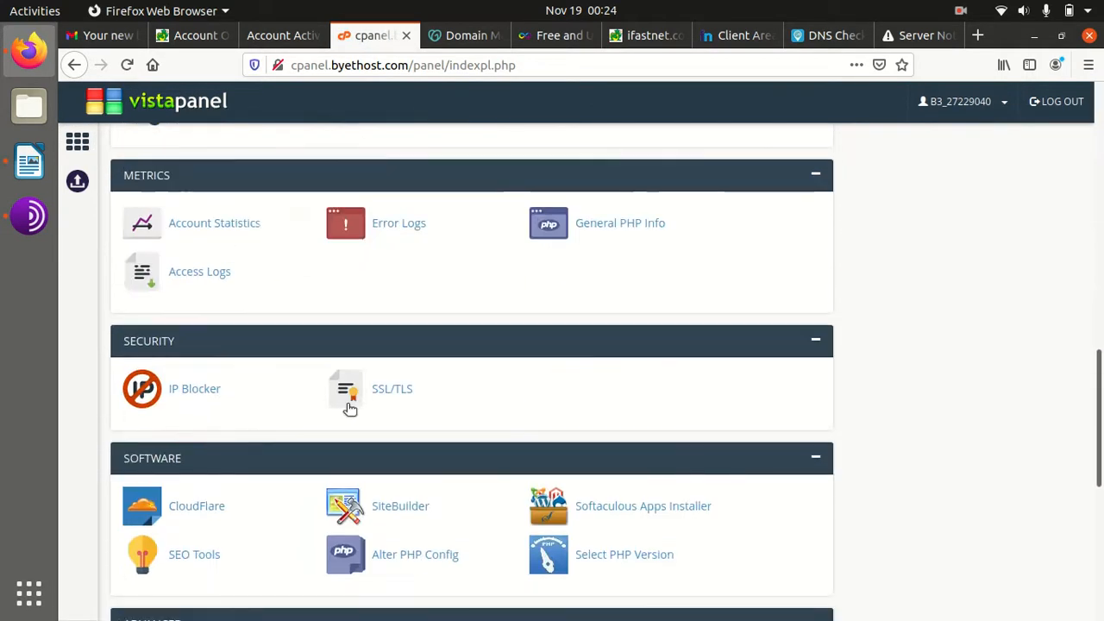
{"action": "left_click", "coordinate": [625, 326]}
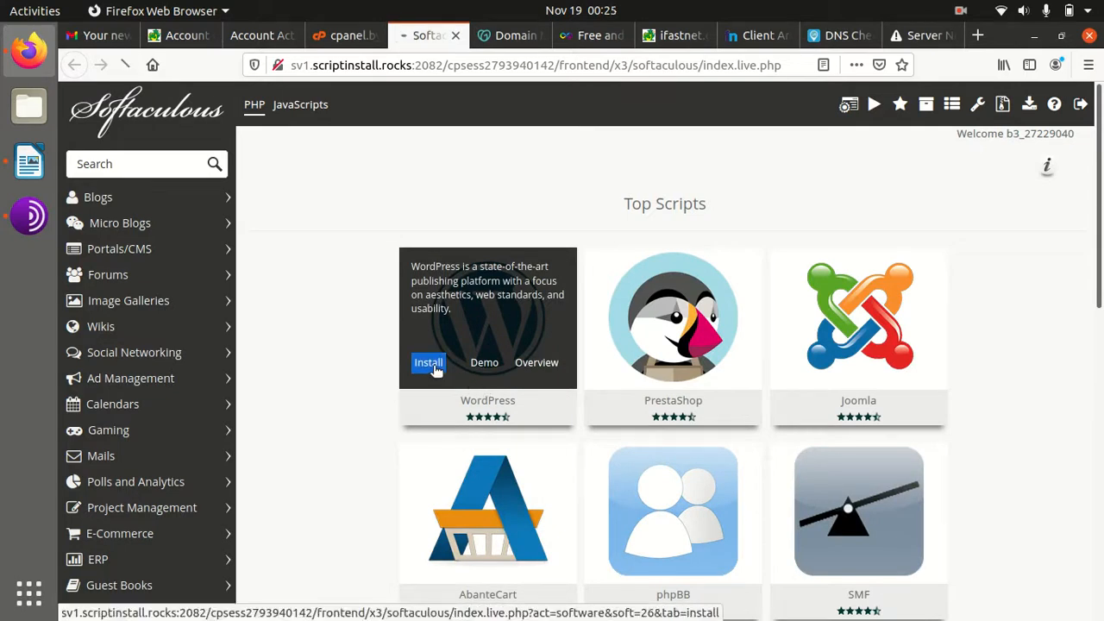
{"action": "left_click", "coordinate": [429, 363]}
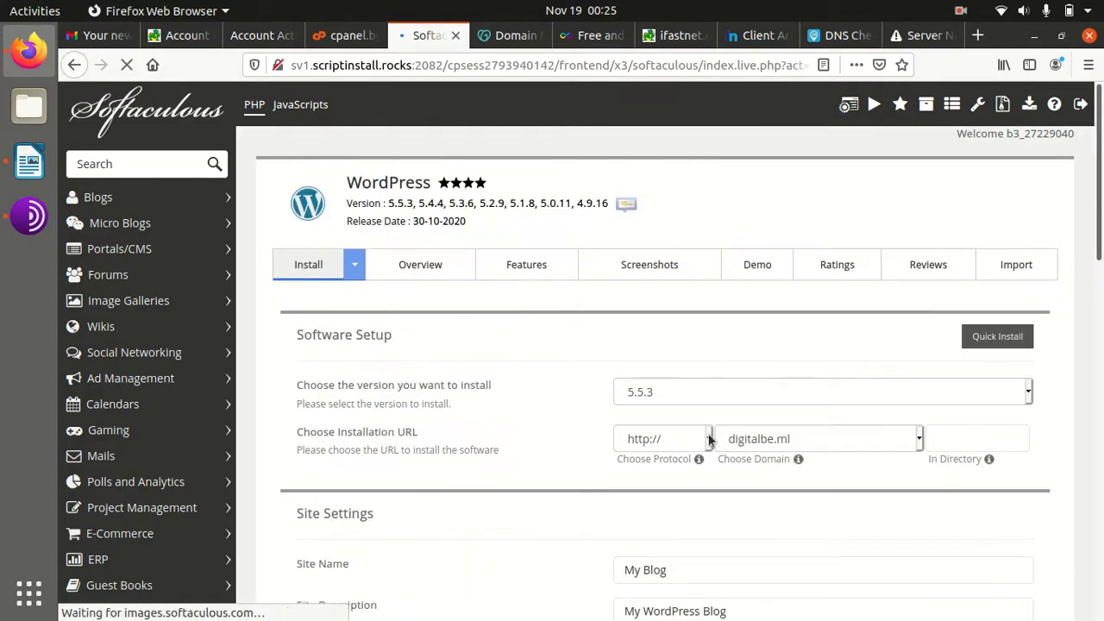
{"action": "scroll", "coordinate": [921, 439], "scroll_direction": "down", "scroll_amount": 2}
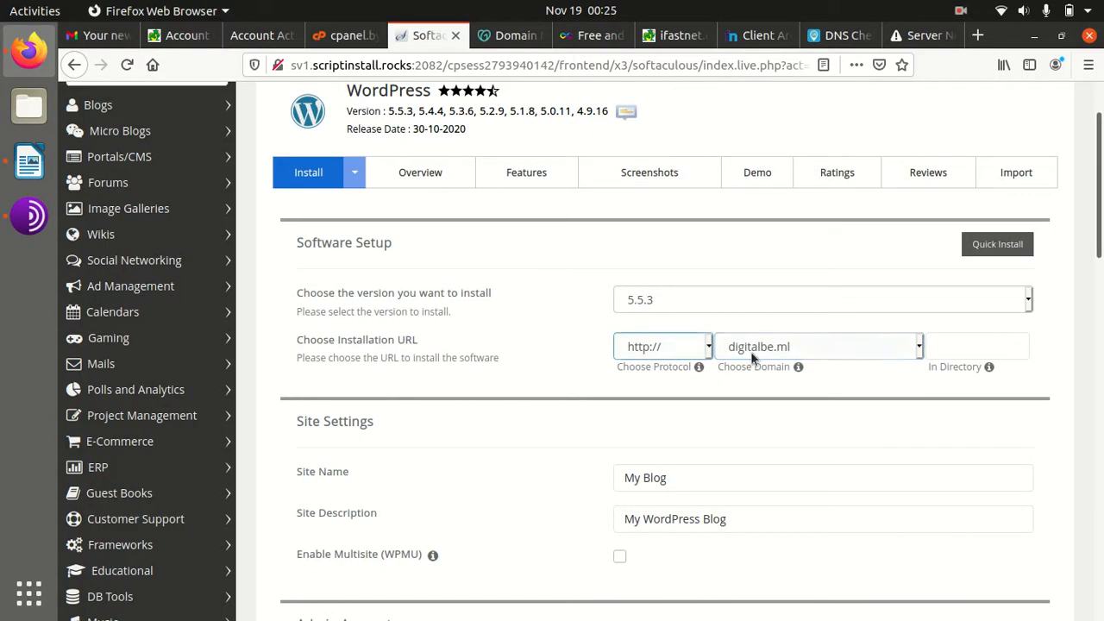
{"action": "left_click", "coordinate": [921, 347]}
{"action": "left_click", "coordinate": [921, 347]}
{"action": "left_click", "coordinate": [920, 347]}
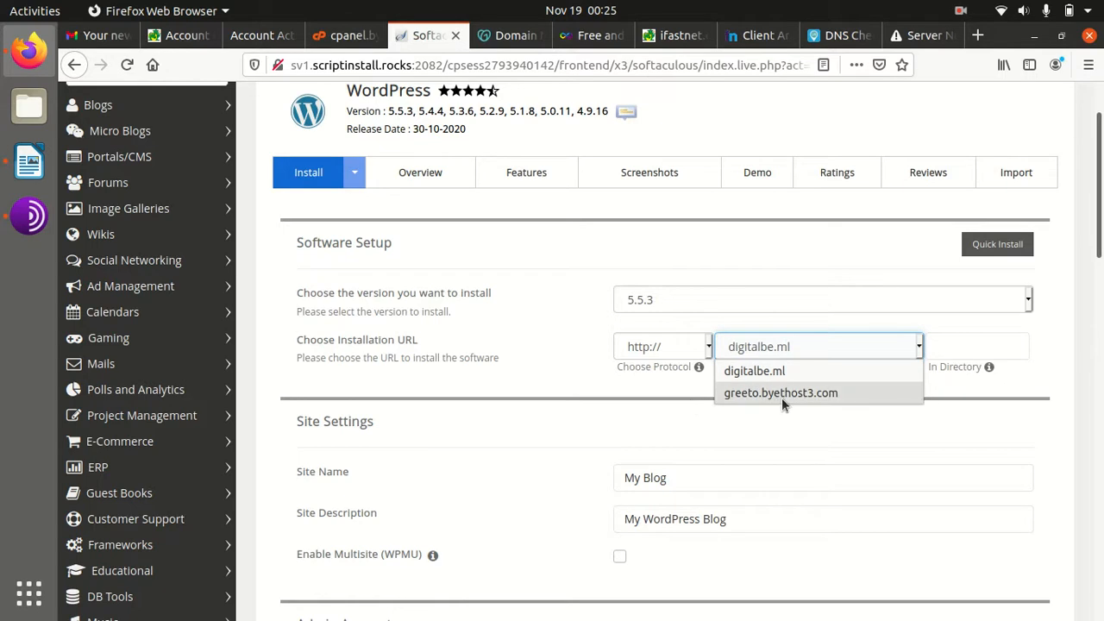
{"action": "left_click", "coordinate": [790, 376]}
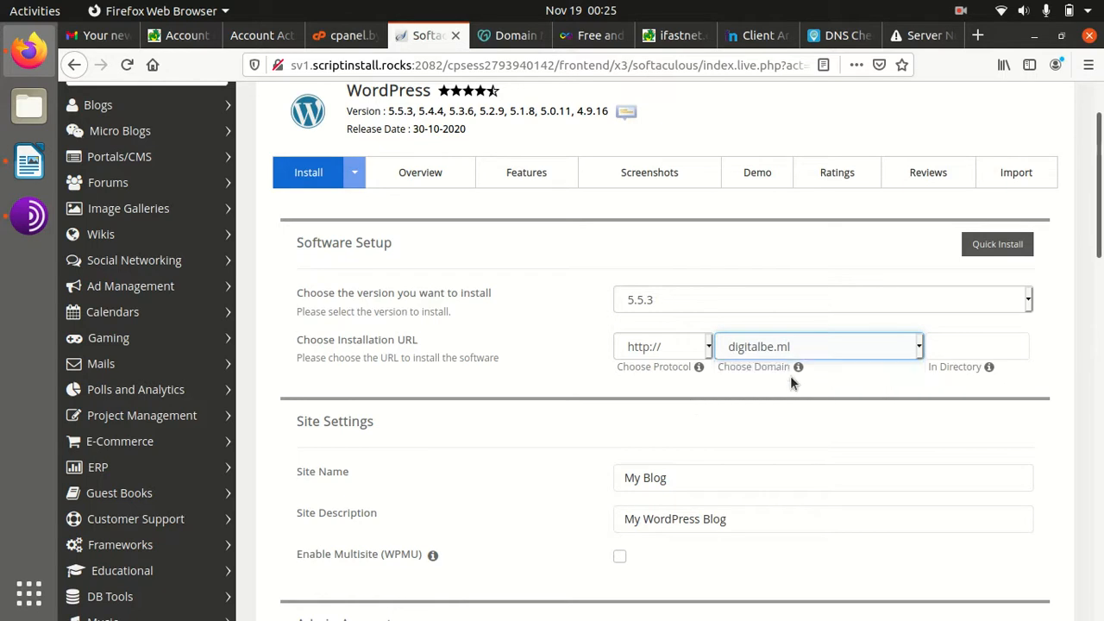
{"action": "left_click", "coordinate": [709, 348]}
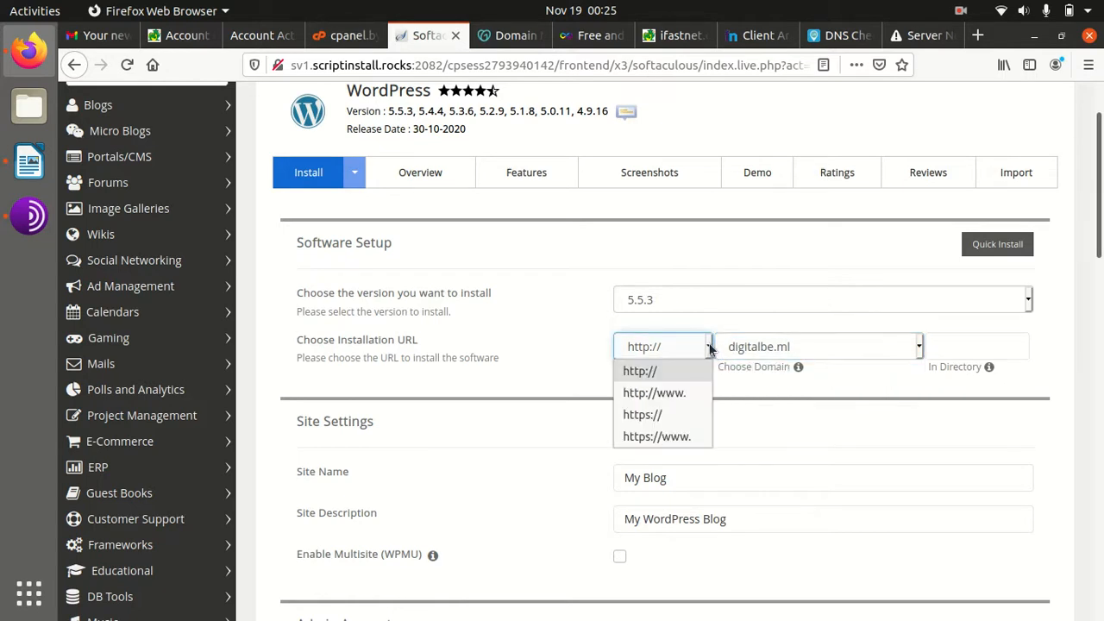
{"action": "left_click", "coordinate": [678, 415]}
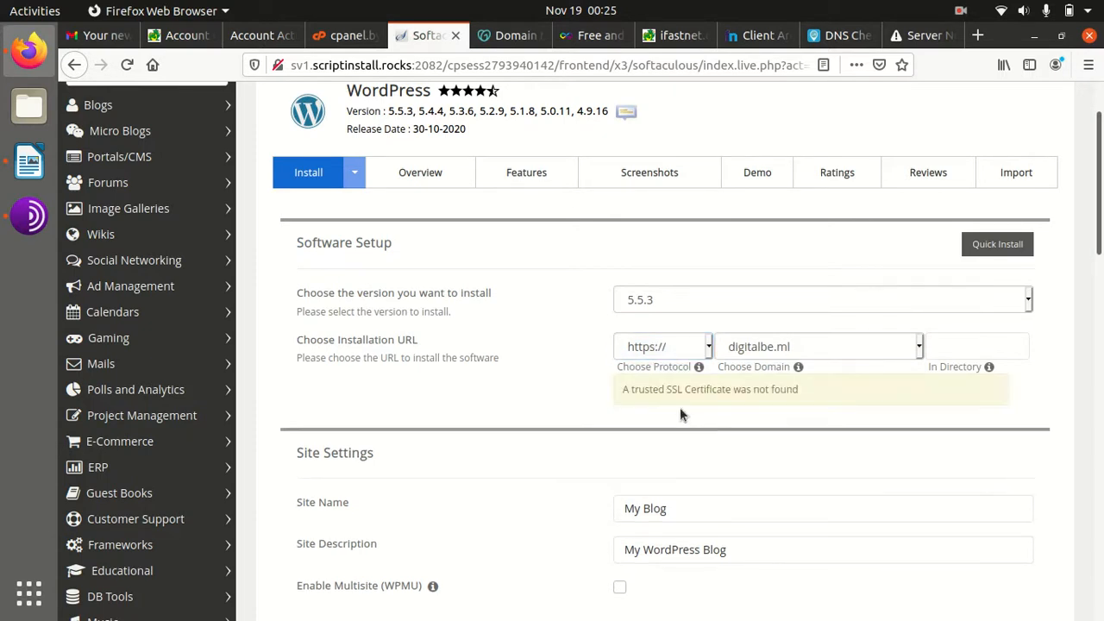
{"action": "left_click_drag", "start_coordinate": [624, 392], "coordinate": [798, 389]}
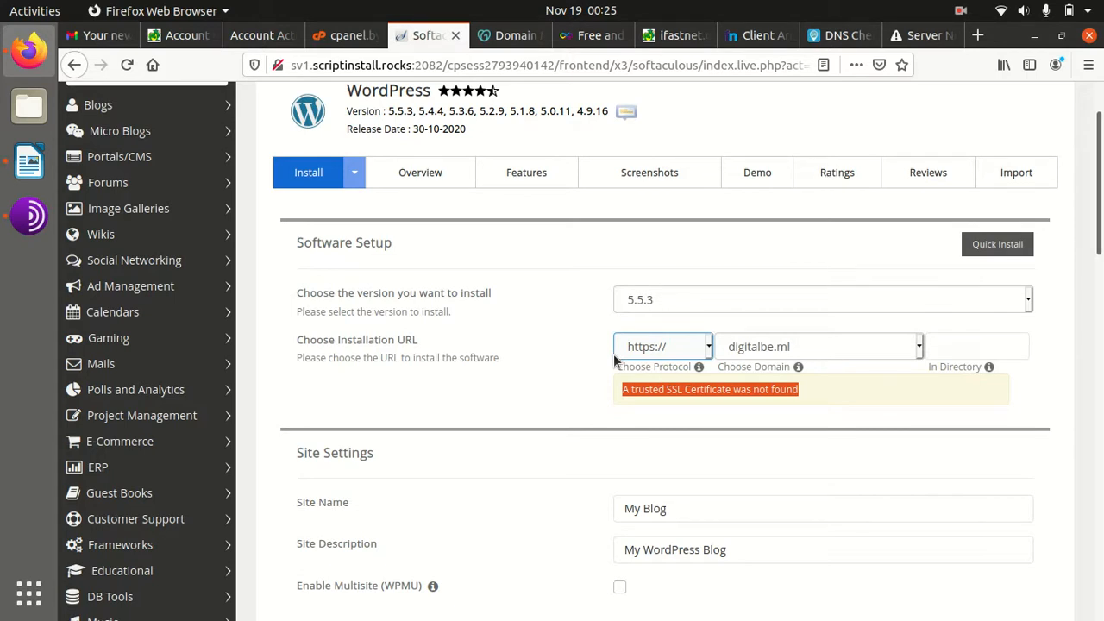
{"action": "left_click", "coordinate": [704, 353]}
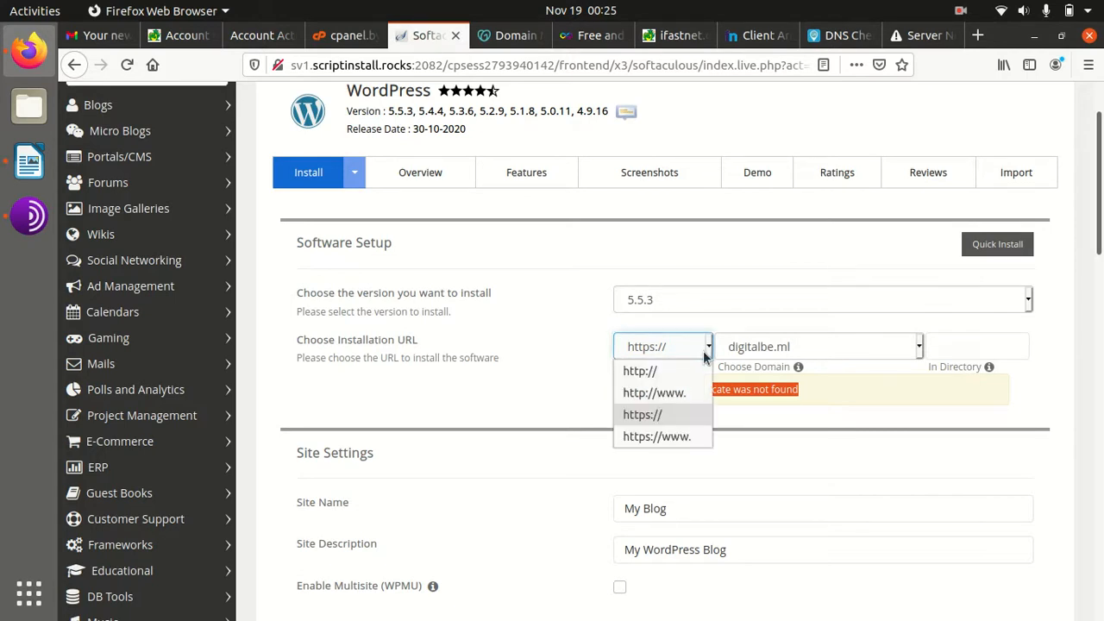
{"action": "left_click", "coordinate": [671, 370]}
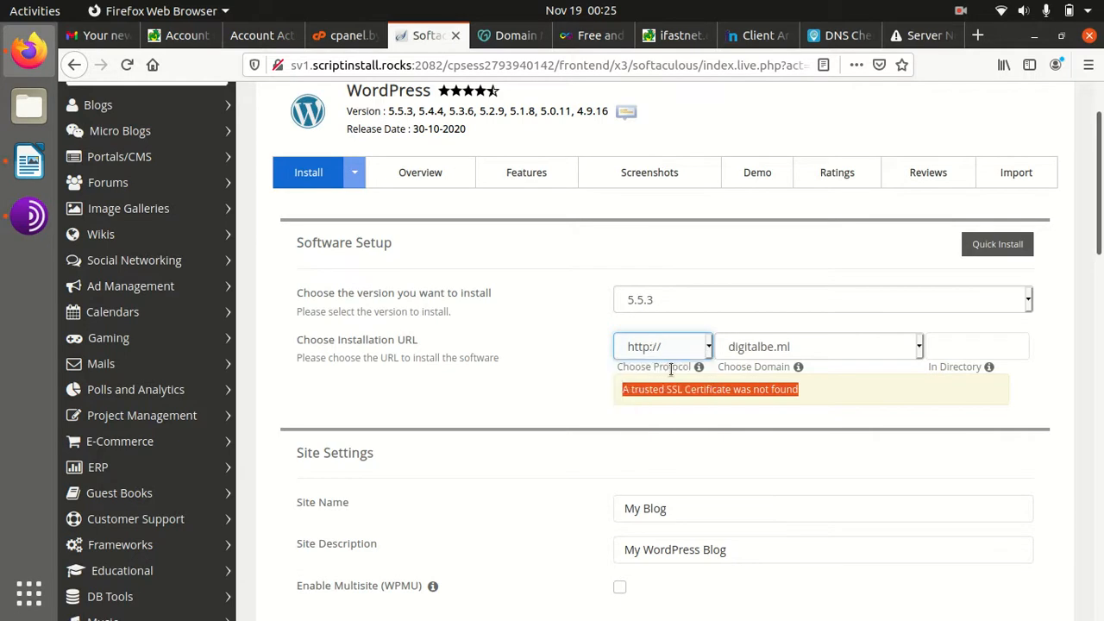
{"action": "left_click", "coordinate": [571, 392]}
{"action": "left_click", "coordinate": [707, 483]}
Name the site 'WP Themes' and set its description to 'Test to Free Hosting'
{"action": "key", "text": "BackSpace"}
{"action": "key", "text": "BackSpace"}
{"action": "key", "text": "BackSpace"}
{"action": "key", "text": "BackSpace"}
{"action": "key", "text": "BackSpace"}
{"action": "key", "text": "BackSpace"}
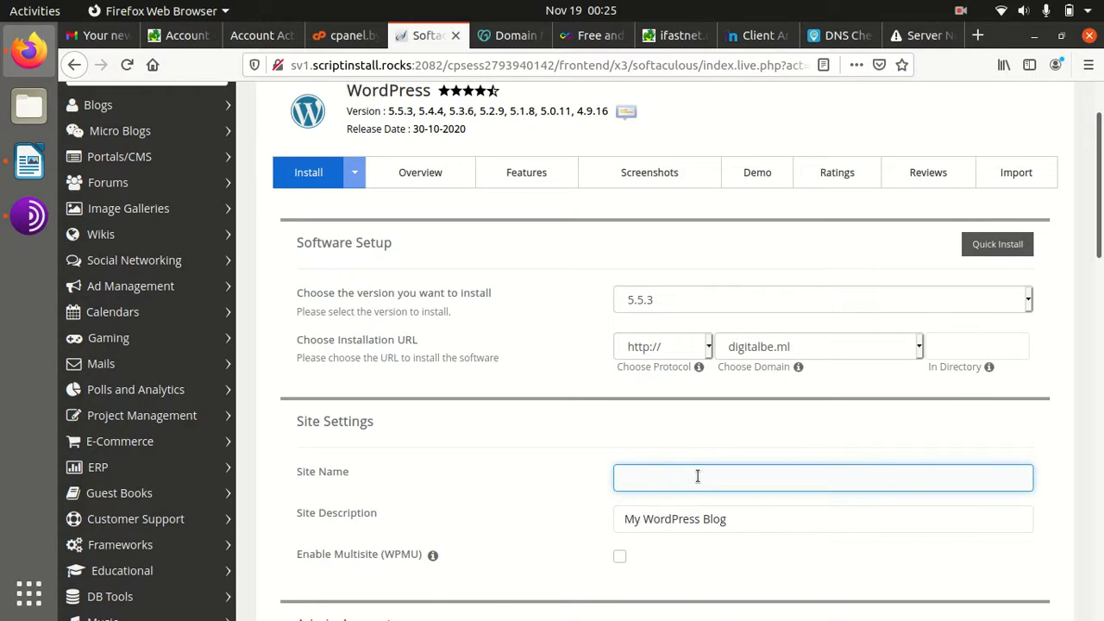
{"action": "type", "text": "W"}
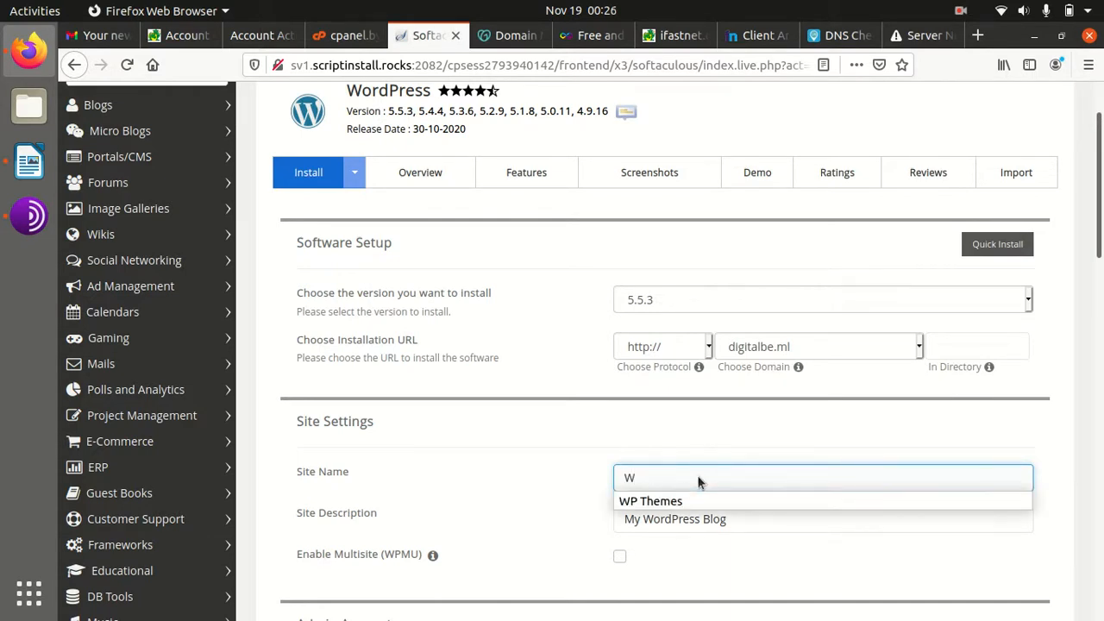
{"action": "left_click", "coordinate": [653, 501]}
{"action": "left_click", "coordinate": [715, 523]}
{"action": "key", "text": "BackSpace"}
{"action": "key", "text": "BackSpace"}
{"action": "key", "text": "BackSpace"}
{"action": "key", "text": "BackSpace"}
{"action": "key", "text": "BackSpace"}
{"action": "key", "text": "BackSpace"}
{"action": "key", "text": "BackSpace"}
{"action": "key", "text": "BackSpace"}
{"action": "key", "text": "BackSpace"}
{"action": "key", "text": "BackSpace"}
{"action": "key", "text": "BackSpace"}
{"action": "key", "text": "BackSpace"}
{"action": "key", "text": "BackSpace"}
{"action": "key", "text": "BackSpace"}
{"action": "key", "text": "BackSpace"}
{"action": "key", "text": "BackSpace"}
{"action": "key", "text": "BackSpace"}
{"action": "type", "text": "Test to Free Hosting"}
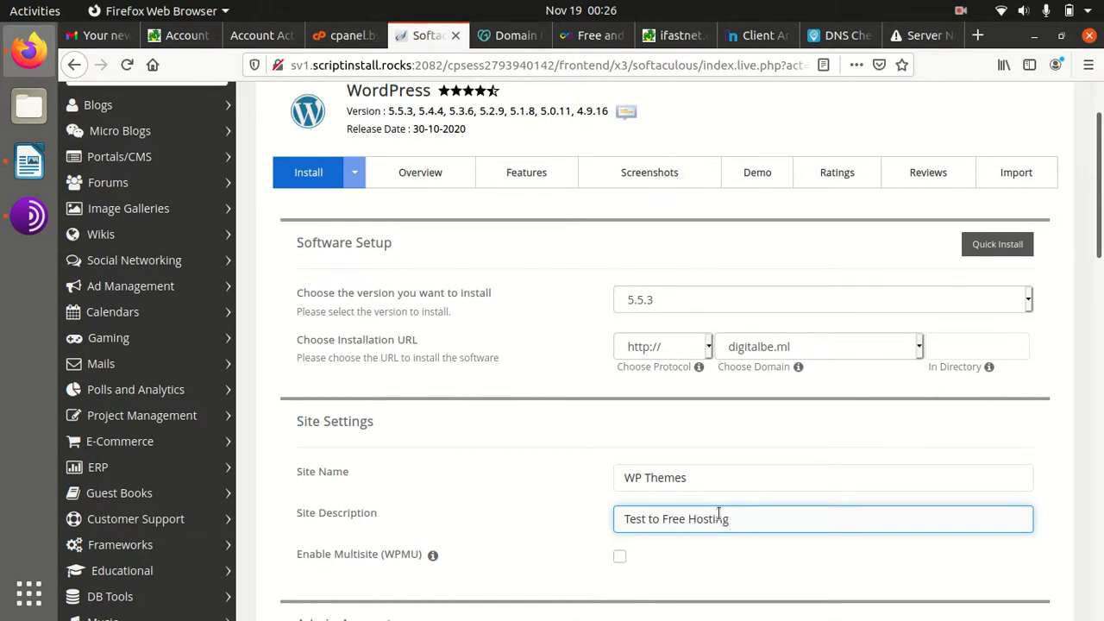
{"action": "scroll", "coordinate": [719, 512], "scroll_direction": "down", "scroll_amount": 4}
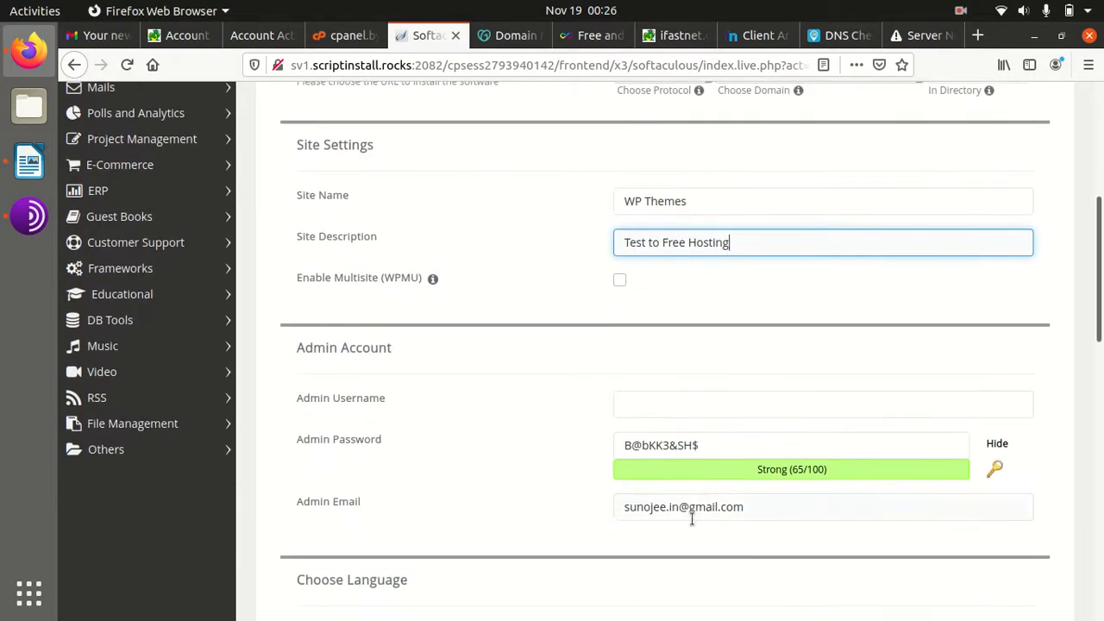
Set the admin username to wpthemes and place the caret in the admin email field
{"action": "left_click", "coordinate": [678, 404]}
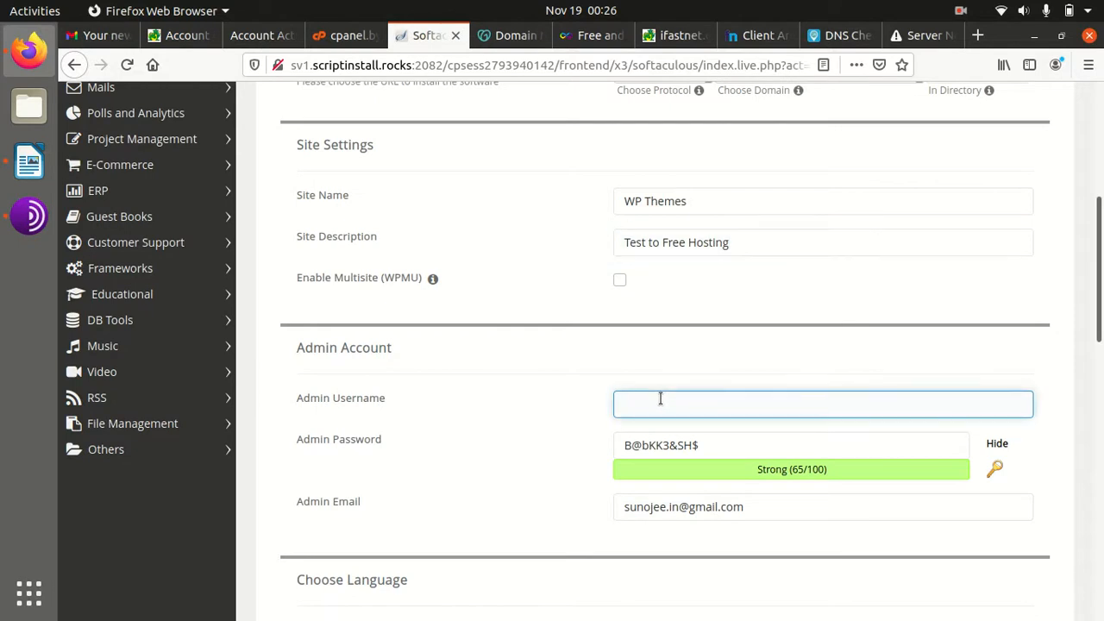
{"action": "type", "text": "W"}
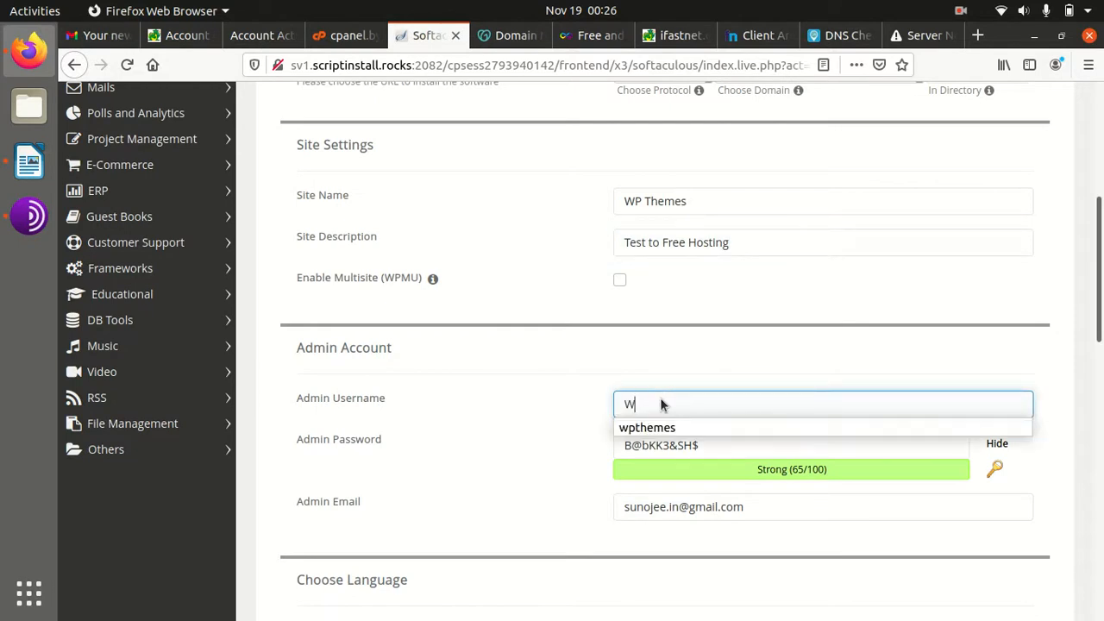
{"action": "left_click", "coordinate": [648, 427]}
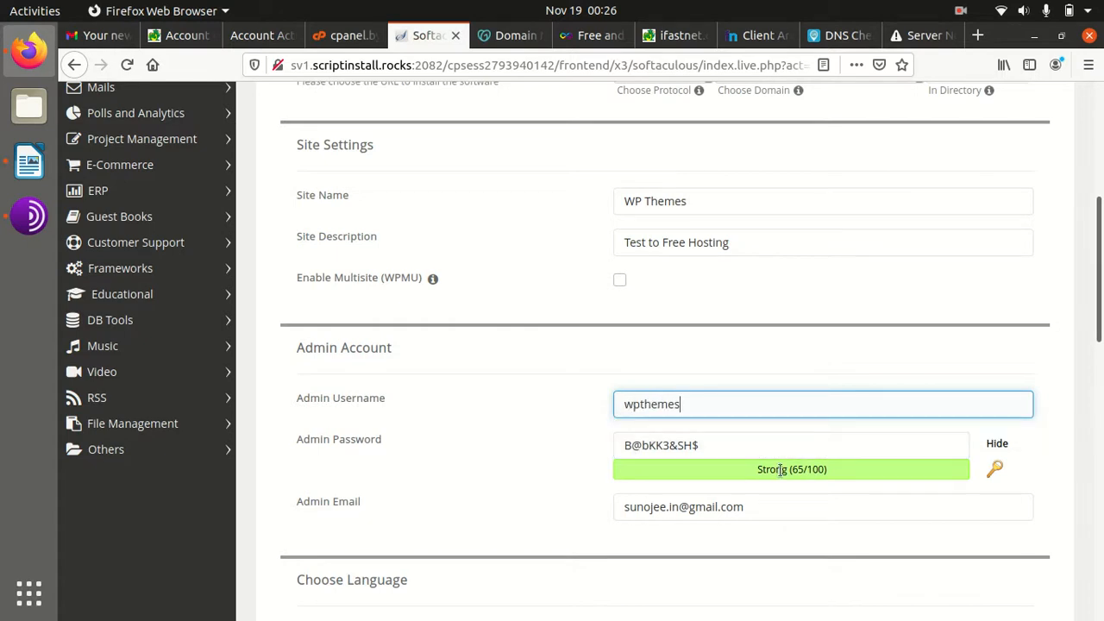
{"action": "left_click", "coordinate": [636, 506]}
{"action": "scroll", "coordinate": [638, 493], "scroll_direction": "down", "scroll_amount": 2}
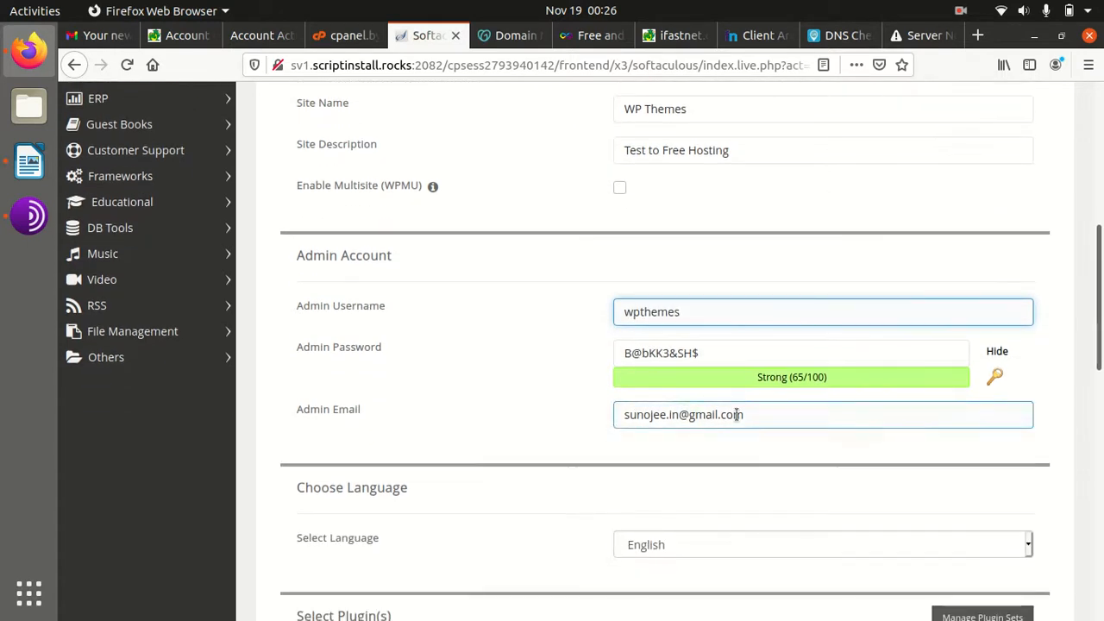
{"action": "scroll", "coordinate": [614, 453], "scroll_direction": "down", "scroll_amount": 4}
{"action": "scroll", "coordinate": [602, 453], "scroll_direction": "up", "scroll_amount": 2}
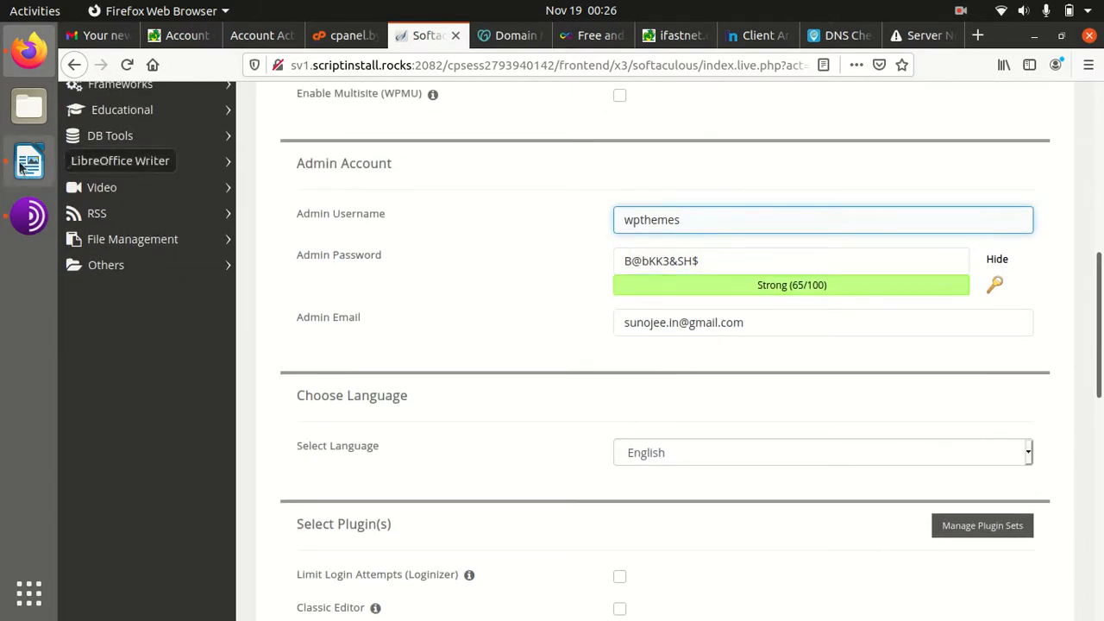
Launch Text Editor from the application grid, opening a blank Untitled Document 1
{"action": "left_click", "coordinate": [39, 605]}
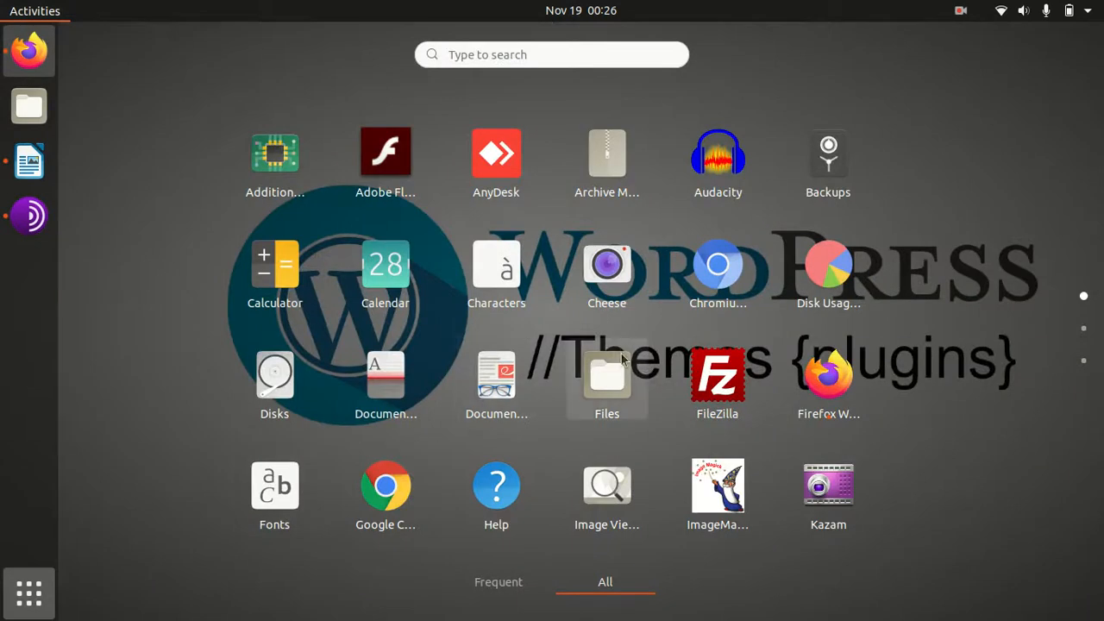
{"action": "scroll", "coordinate": [621, 354], "scroll_direction": "down", "scroll_amount": 2}
{"action": "scroll", "coordinate": [621, 355], "scroll_direction": "up", "scroll_amount": 2}
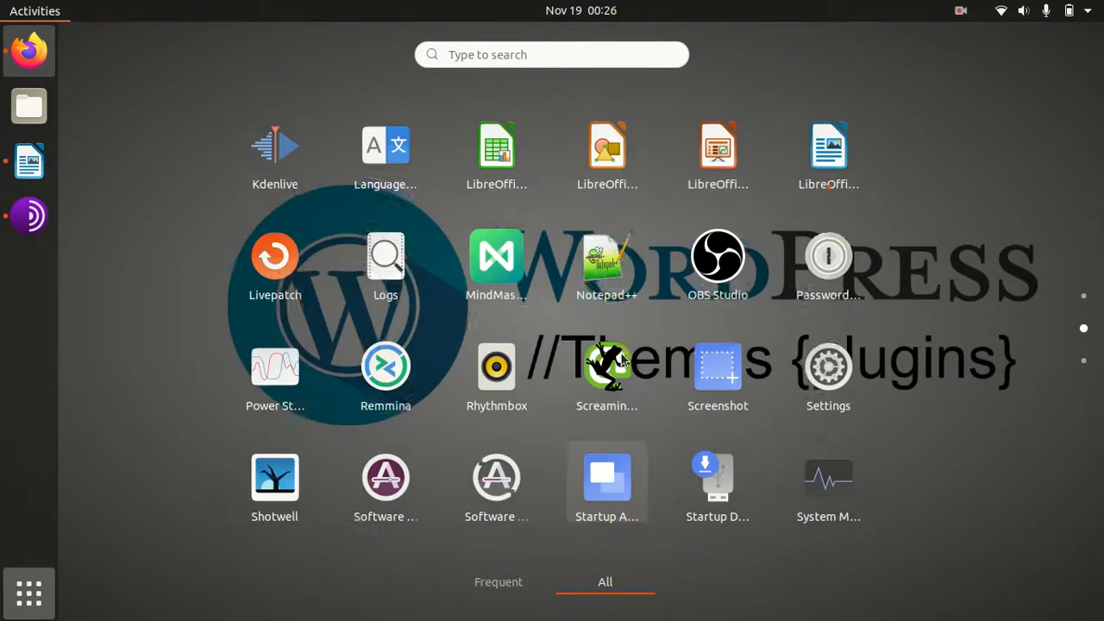
{"action": "scroll", "coordinate": [621, 355], "scroll_direction": "down", "scroll_amount": 1}
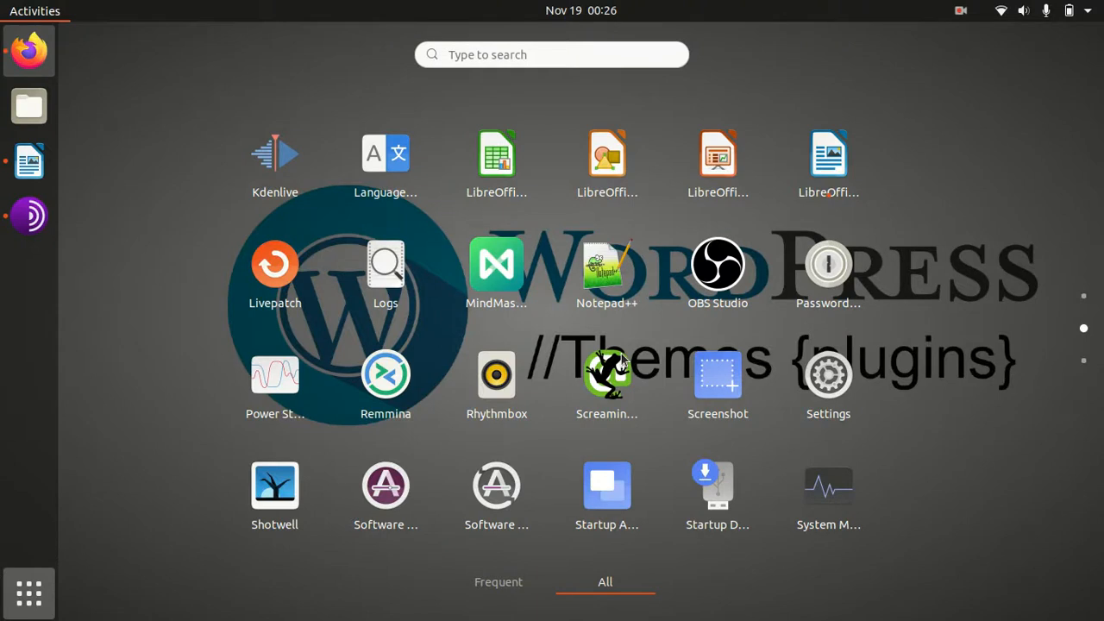
{"action": "key", "text": "Tab"}
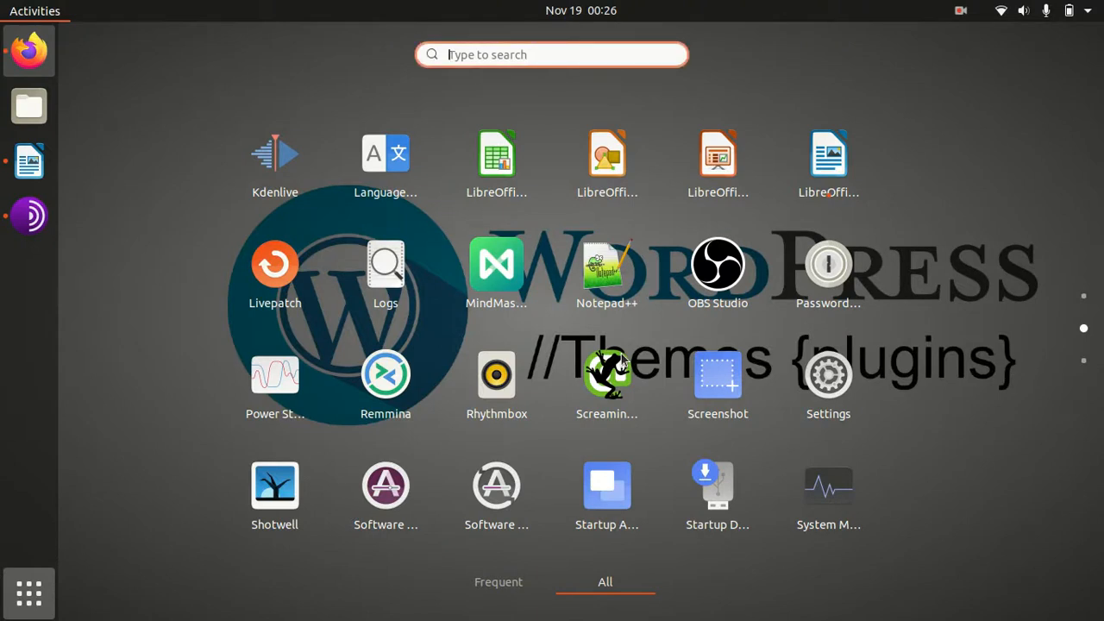
{"action": "scroll", "coordinate": [699, 341], "scroll_direction": "down", "scroll_amount": 1}
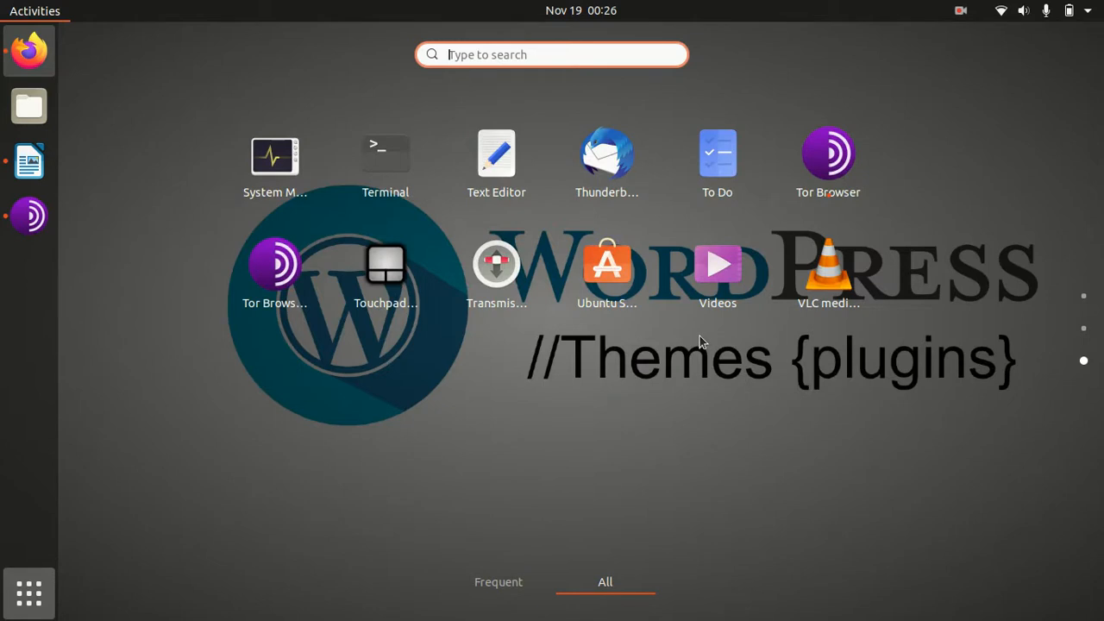
{"action": "left_click", "coordinate": [480, 168]}
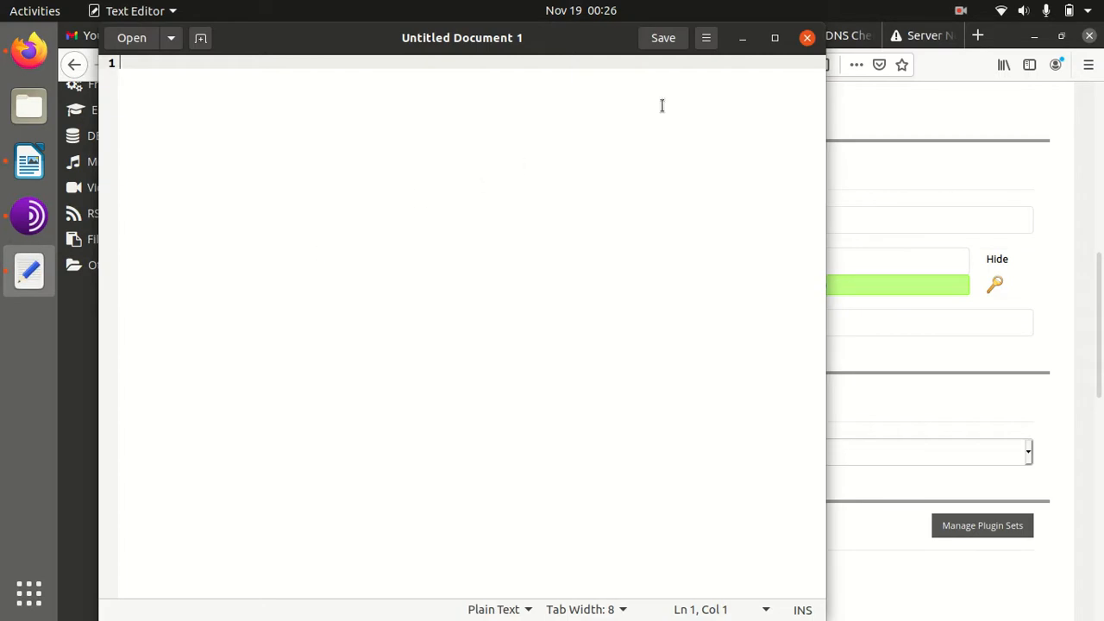
Copy the admin username wpthemes from the form into the Text Editor document
{"action": "left_click", "coordinate": [742, 38]}
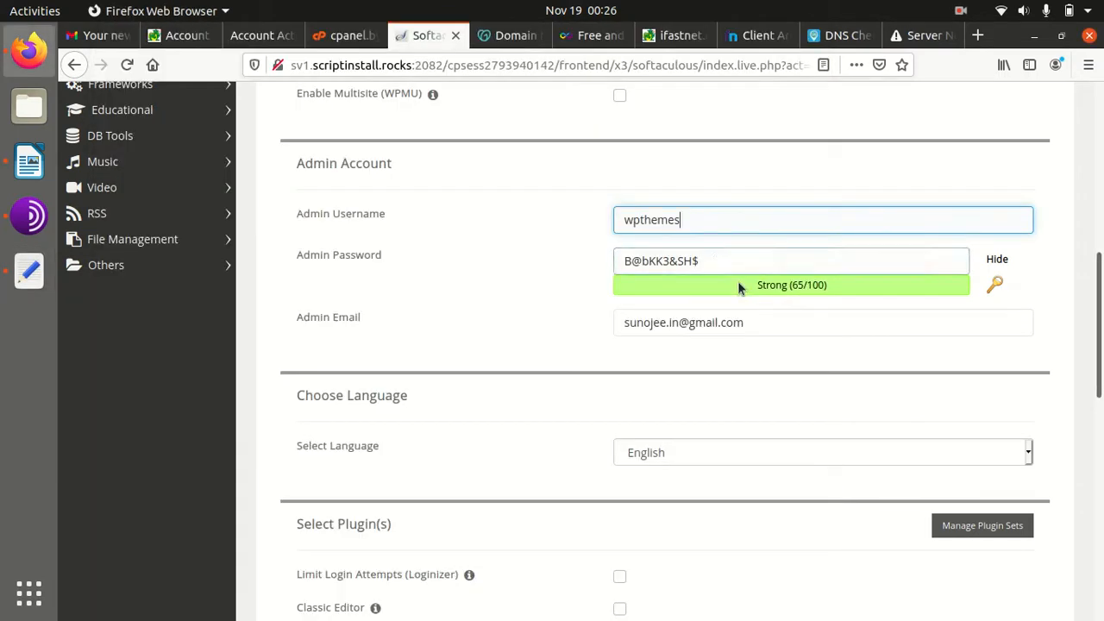
{"action": "left_click_drag", "start_coordinate": [696, 221], "coordinate": [627, 221]}
{"action": "key", "text": "ctrl+c"}
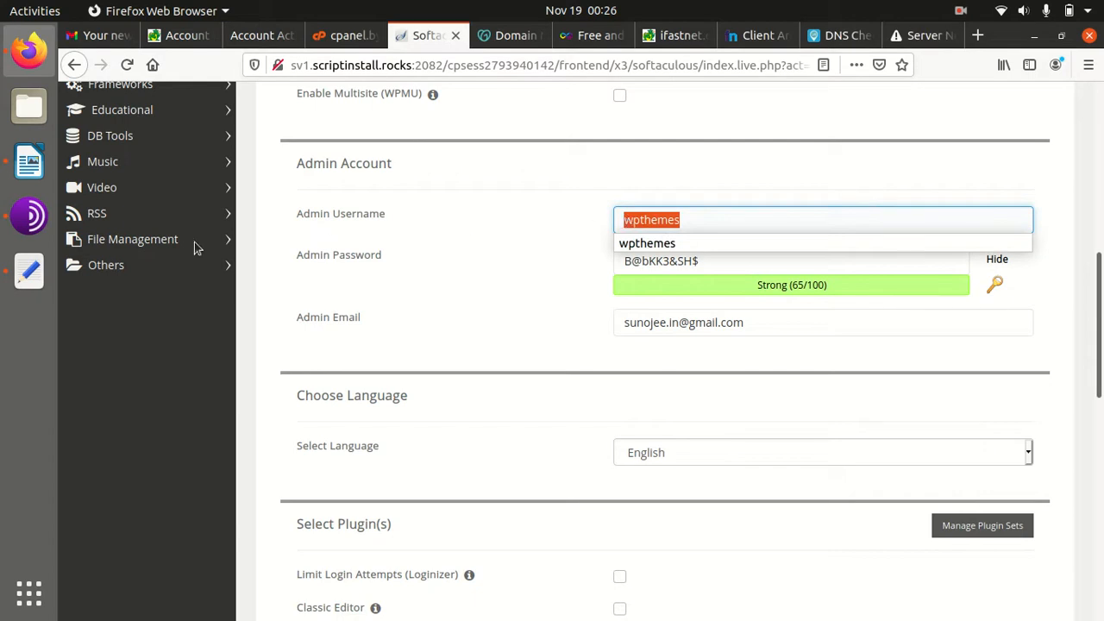
{"action": "left_click", "coordinate": [29, 271]}
{"action": "key", "text": "ctrl+v"}
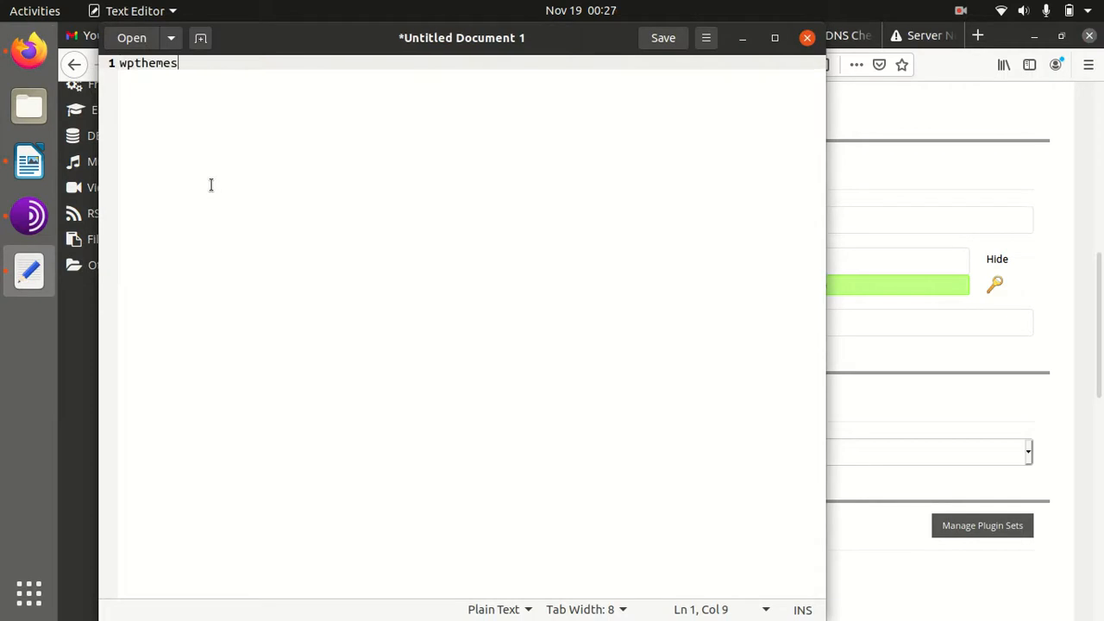
Select the admin password in the form and start a new line below the username
{"action": "left_click", "coordinate": [742, 38]}
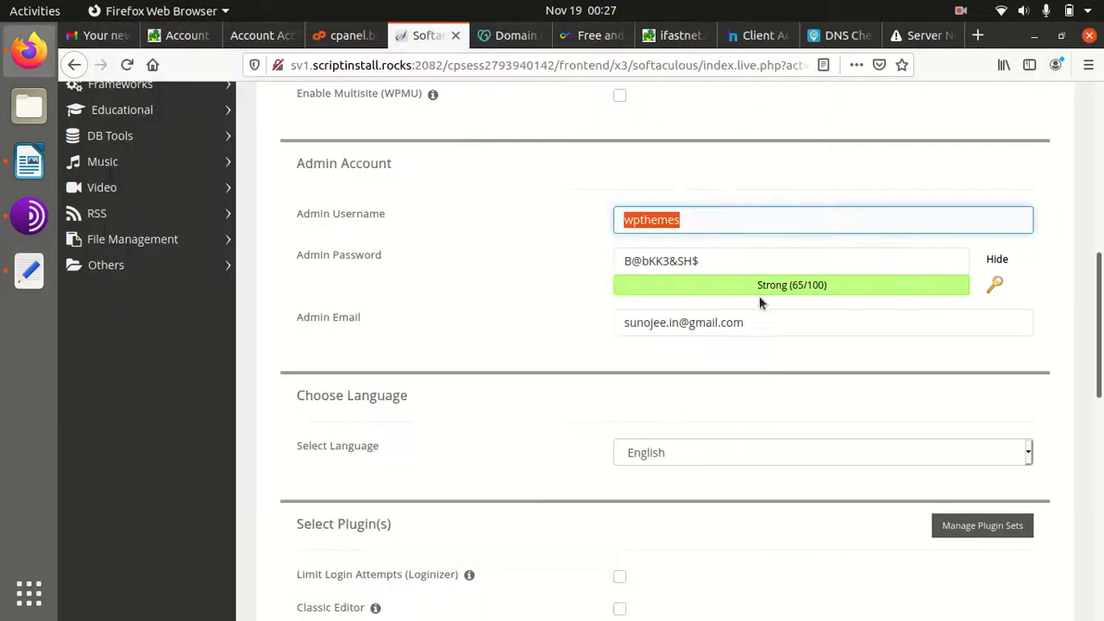
{"action": "triple_click", "coordinate": [701, 260]}
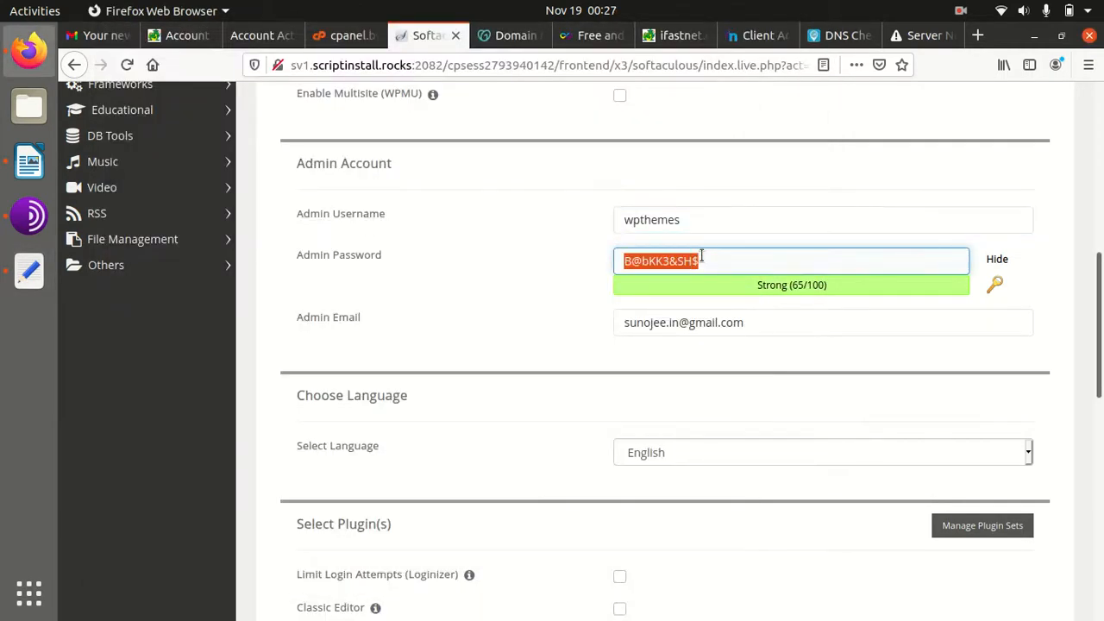
{"action": "left_click", "coordinate": [28, 270]}
{"action": "key", "text": "Return"}
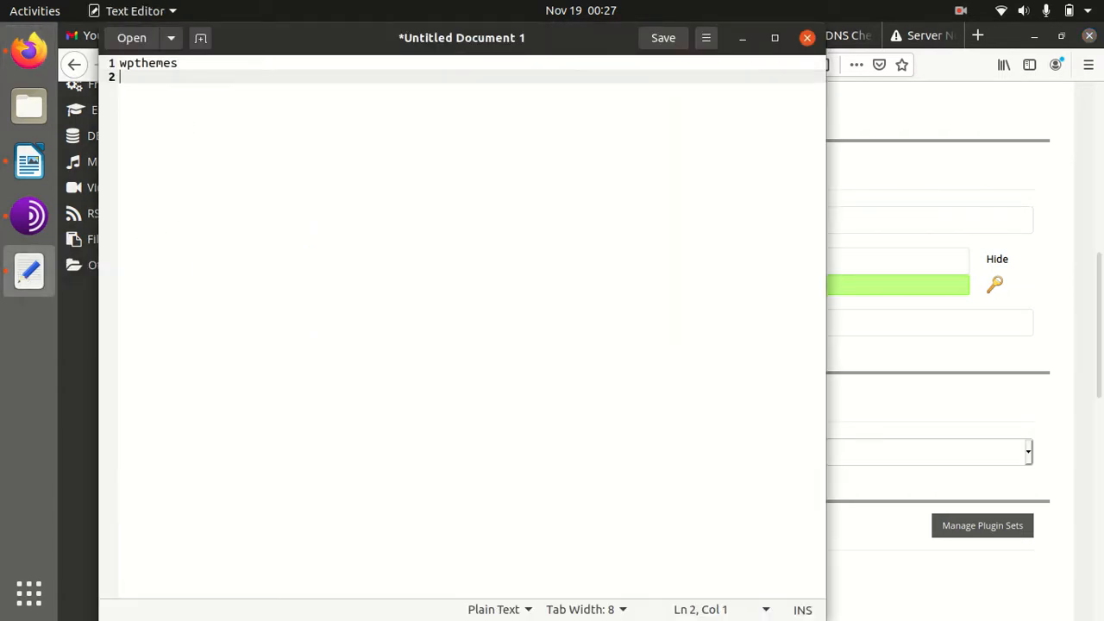
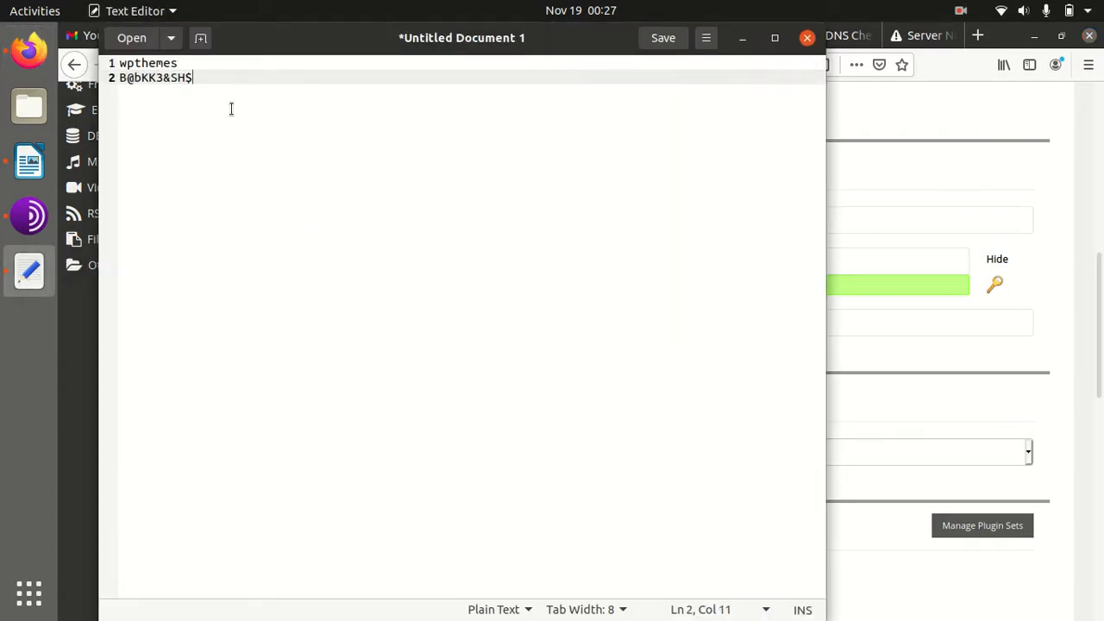
Minimize the Text Editor note holding the admin credentials to return to the Softaculous form
{"action": "left_click", "coordinate": [741, 37]}
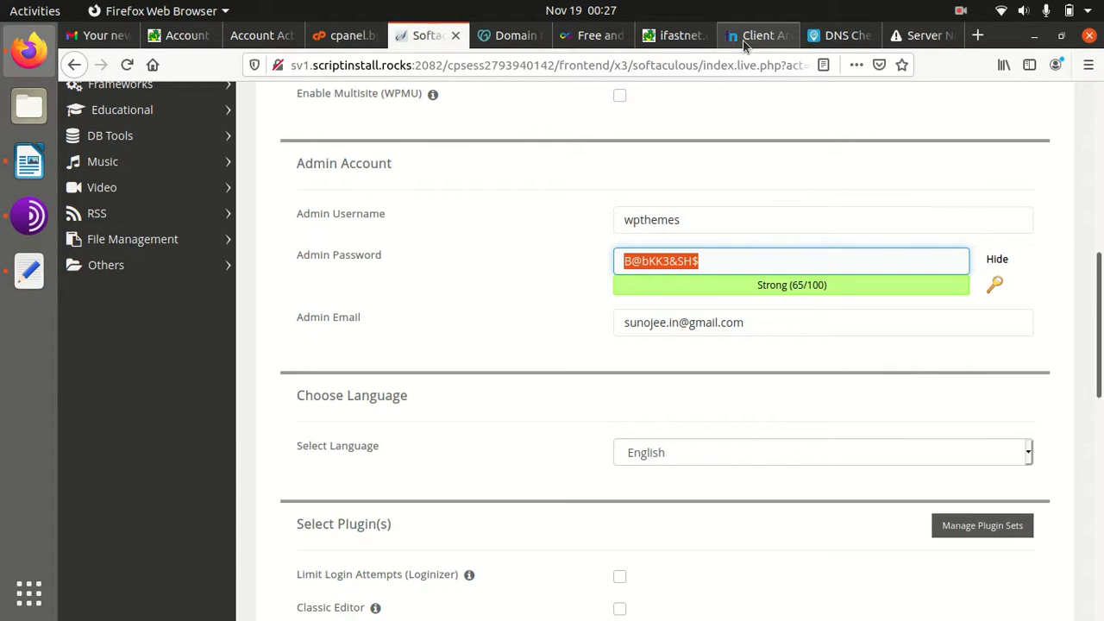
Finish entering the admin password on the Softaculous install form
{"action": "left_click", "coordinate": [567, 336]}
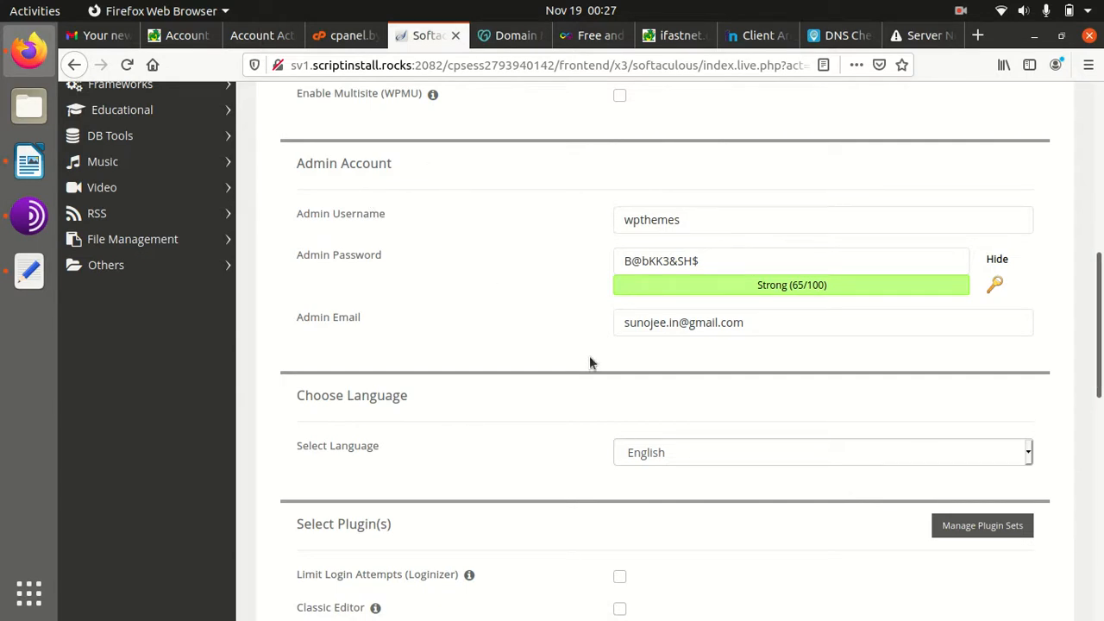
{"action": "scroll", "coordinate": [669, 364], "scroll_direction": "down", "scroll_amount": 5}
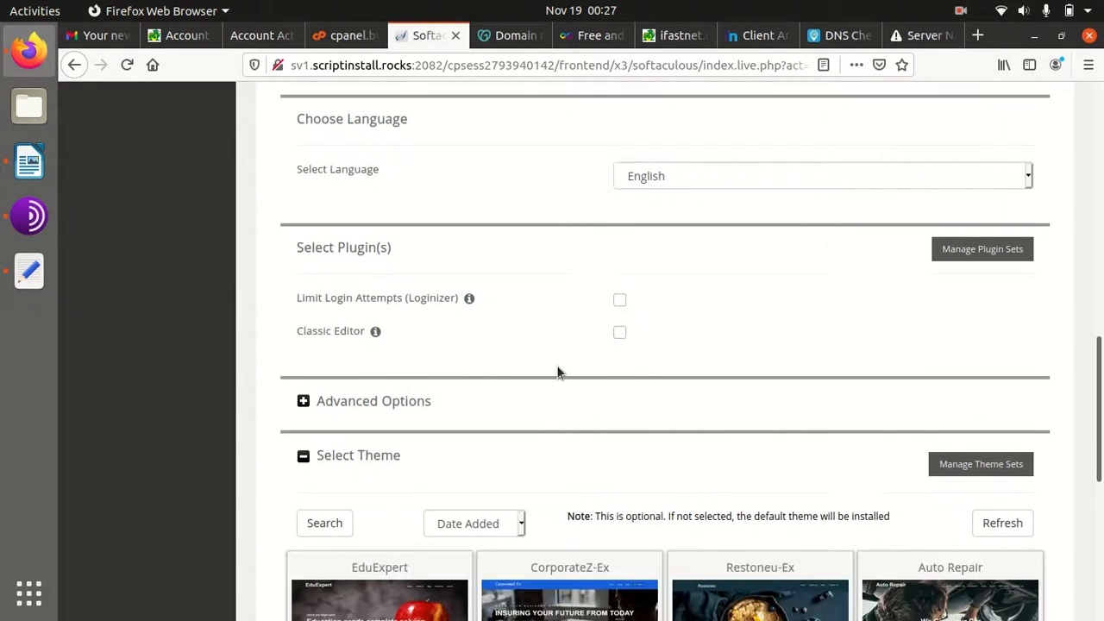
{"action": "scroll", "coordinate": [501, 310], "scroll_direction": "up", "scroll_amount": 2}
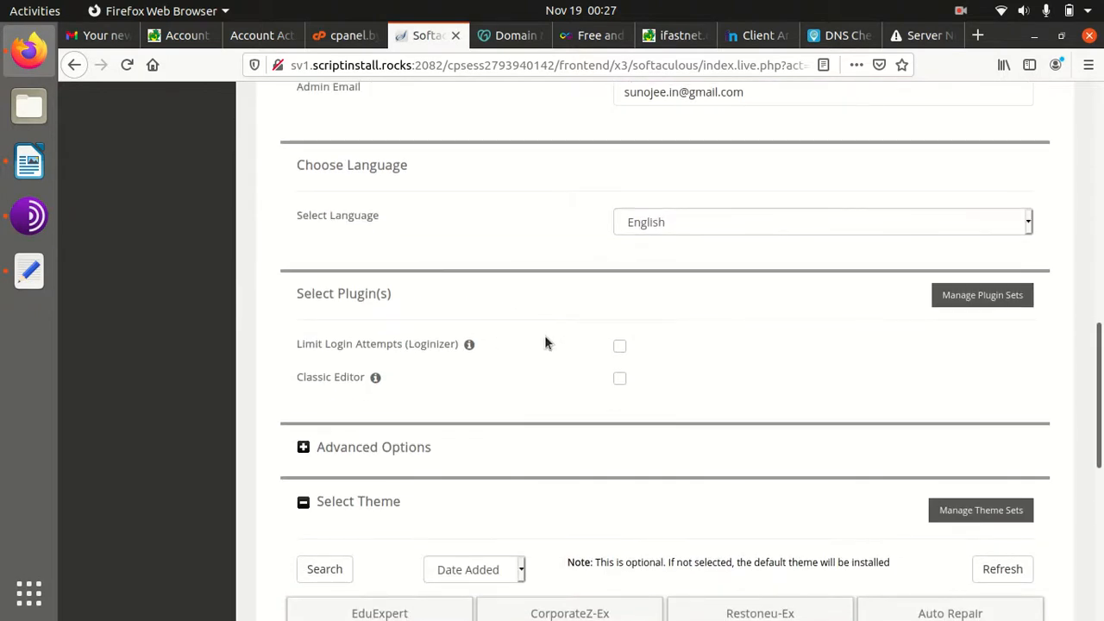
{"action": "scroll", "coordinate": [600, 306], "scroll_direction": "up", "scroll_amount": 1}
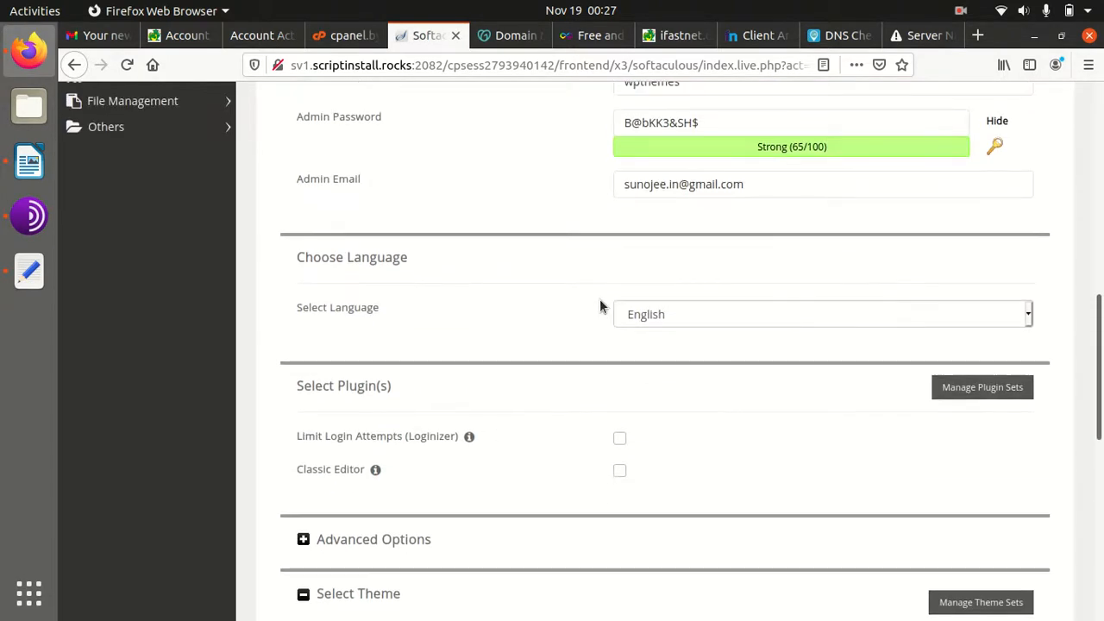
Under Advanced Options, edit the database name so it ends with 'pt'
{"action": "left_click", "coordinate": [303, 539]}
{"action": "scroll", "coordinate": [578, 514], "scroll_direction": "down", "scroll_amount": 2}
{"action": "left_click", "coordinate": [769, 412]}
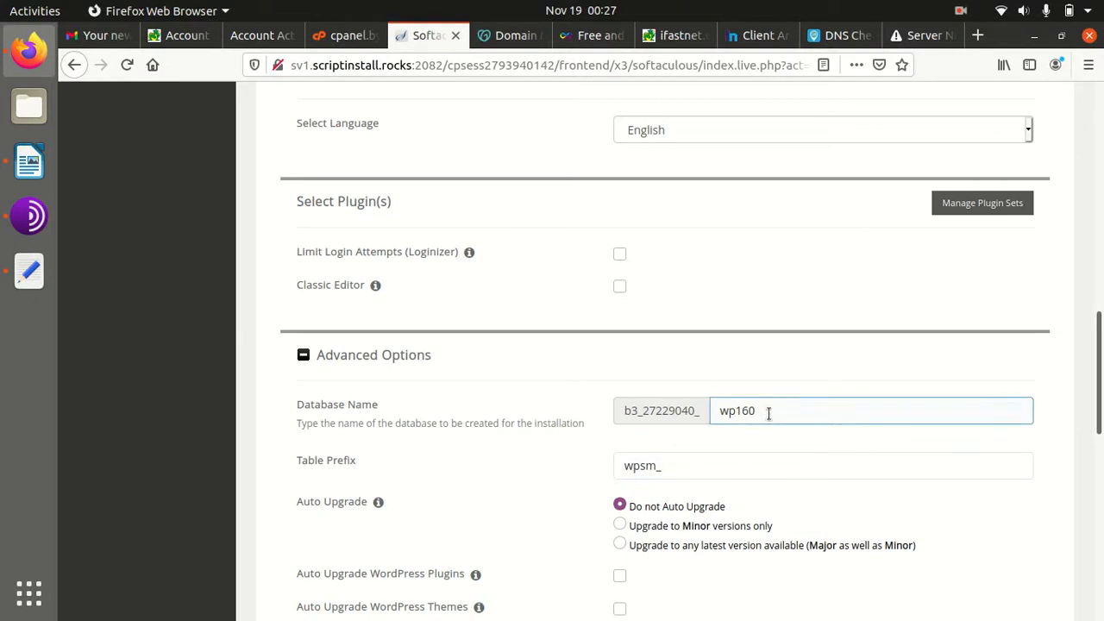
{"action": "key", "text": "BackSpace"}
{"action": "key", "text": "BackSpace"}
{"action": "key", "text": "BackSpace"}
{"action": "key", "text": "BackSpace"}
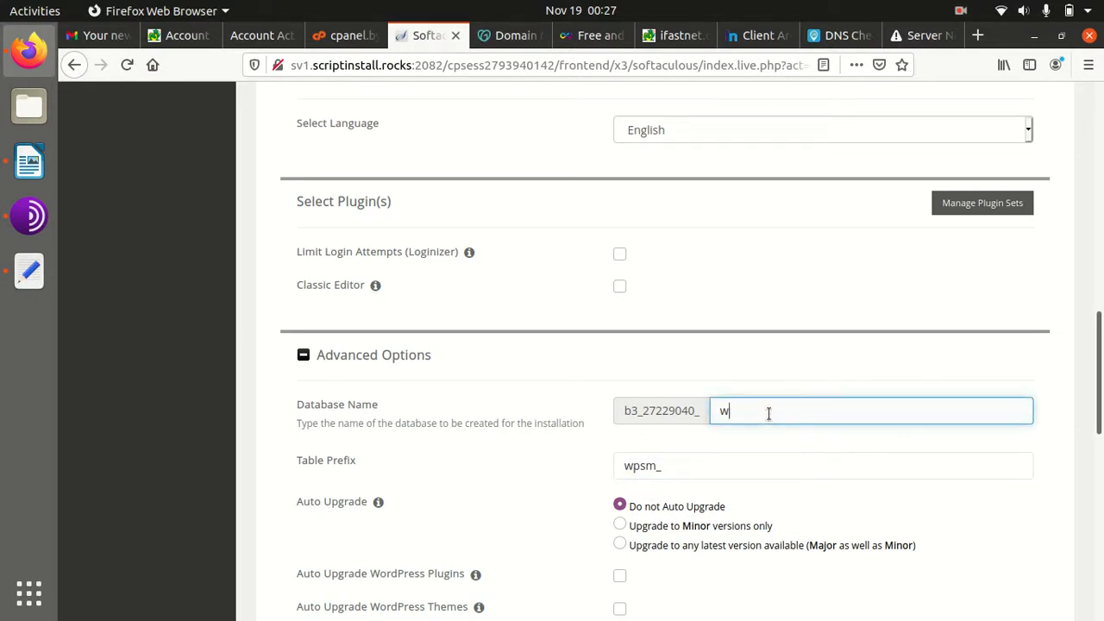
{"action": "type", "text": "pthe"}
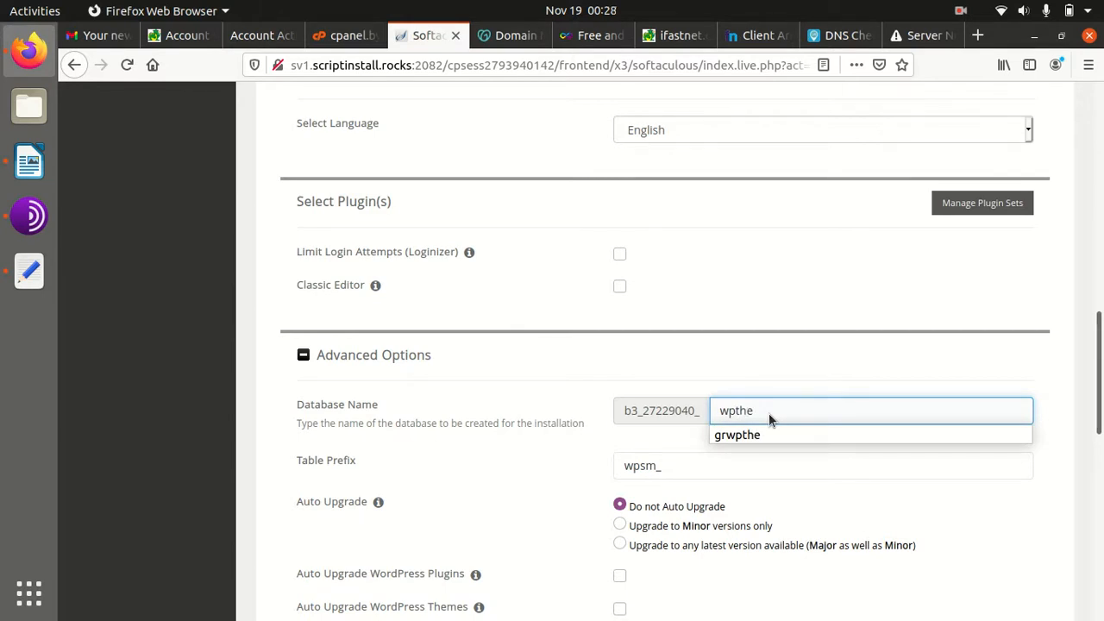
{"action": "scroll", "coordinate": [531, 423], "scroll_direction": "down", "scroll_amount": 1}
{"action": "left_click", "coordinate": [523, 419]}
Review the install form and install WordPress at digitalbe.ml
{"action": "scroll", "coordinate": [576, 401], "scroll_direction": "up", "scroll_amount": 5}
{"action": "scroll", "coordinate": [576, 402], "scroll_direction": "down", "scroll_amount": 3}
{"action": "scroll", "coordinate": [579, 400], "scroll_direction": "down", "scroll_amount": 6}
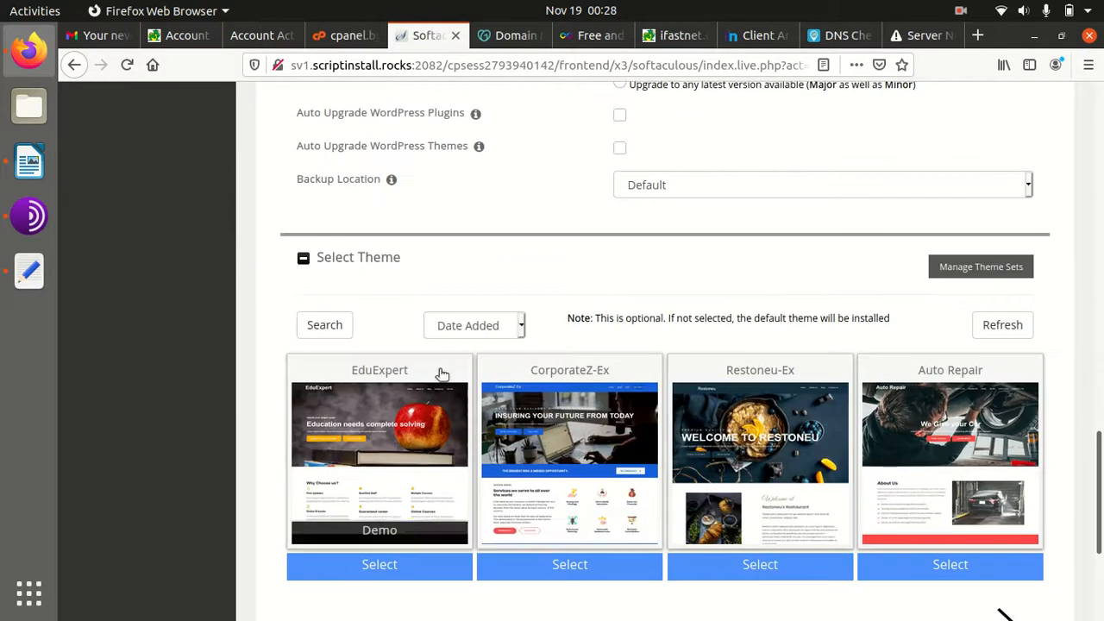
{"action": "mouse_move", "coordinate": [509, 440]}
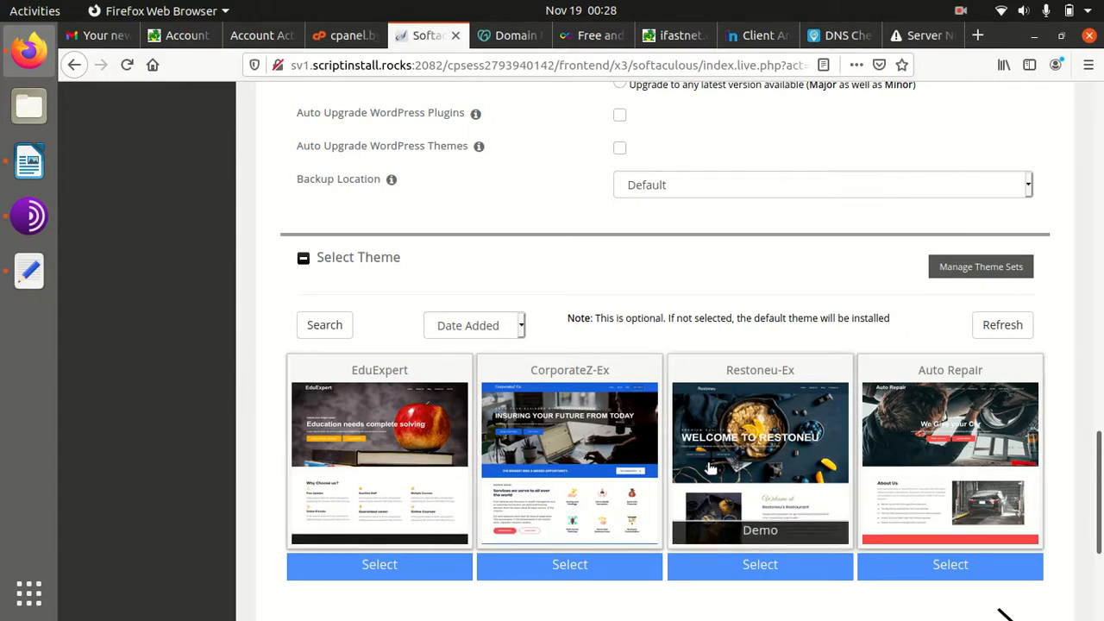
{"action": "scroll", "coordinate": [713, 466], "scroll_direction": "down", "scroll_amount": 5}
{"action": "scroll", "coordinate": [587, 446], "scroll_direction": "up", "scroll_amount": 4}
{"action": "scroll", "coordinate": [577, 446], "scroll_direction": "up", "scroll_amount": 4}
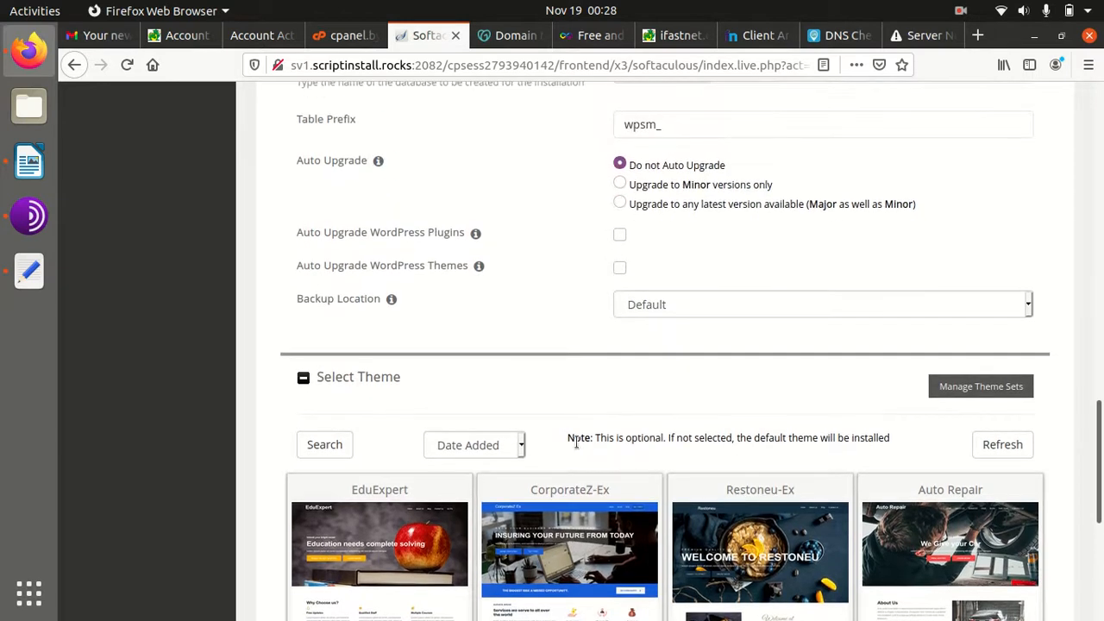
{"action": "scroll", "coordinate": [577, 445], "scroll_direction": "down", "scroll_amount": 8}
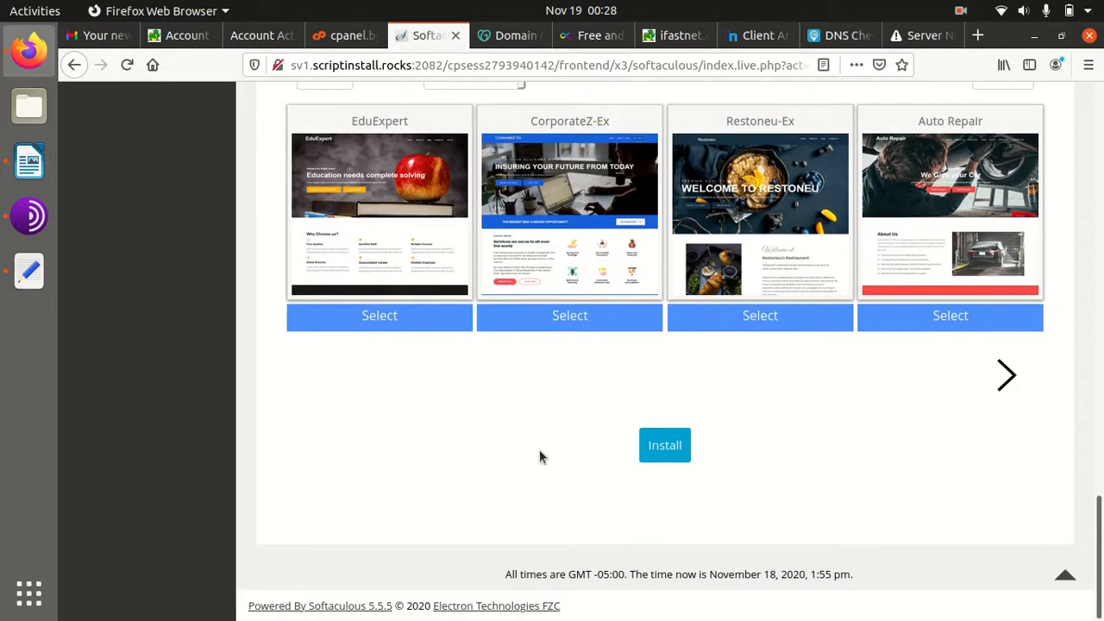
{"action": "scroll", "coordinate": [671, 459], "scroll_direction": "up", "scroll_amount": 4}
{"action": "scroll", "coordinate": [695, 459], "scroll_direction": "down", "scroll_amount": 4}
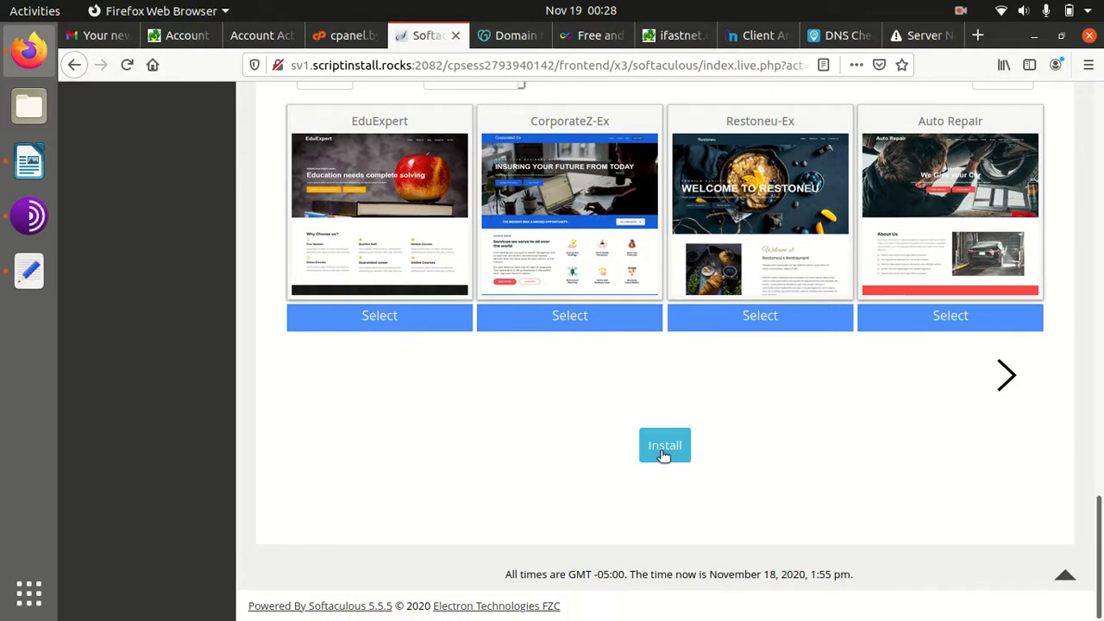
{"action": "left_click", "coordinate": [664, 449]}
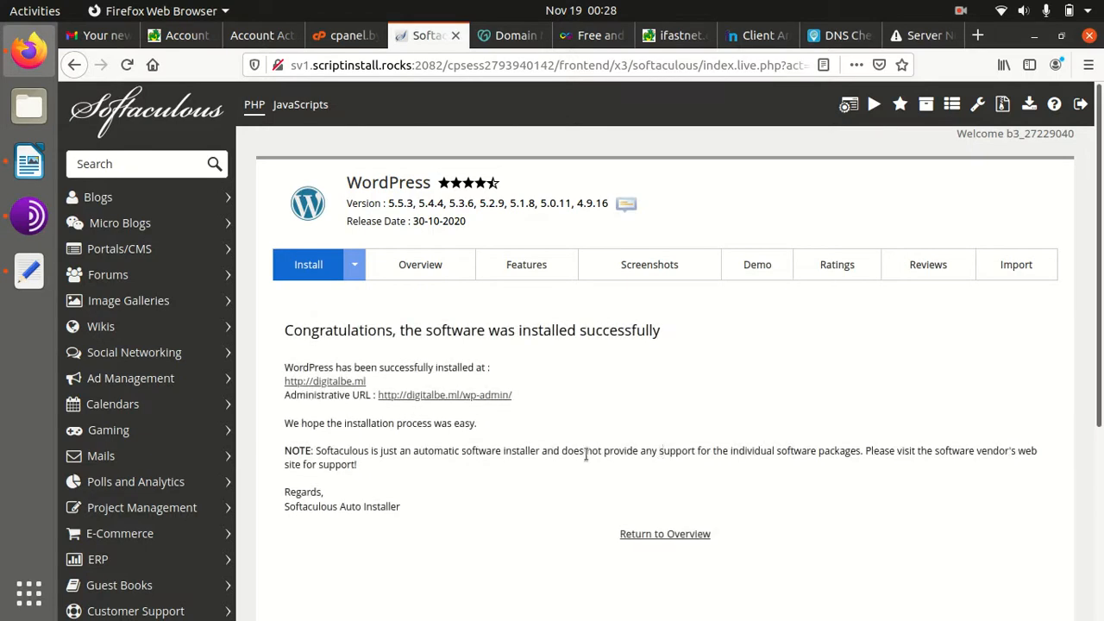
{"action": "left_click", "coordinate": [474, 396]}
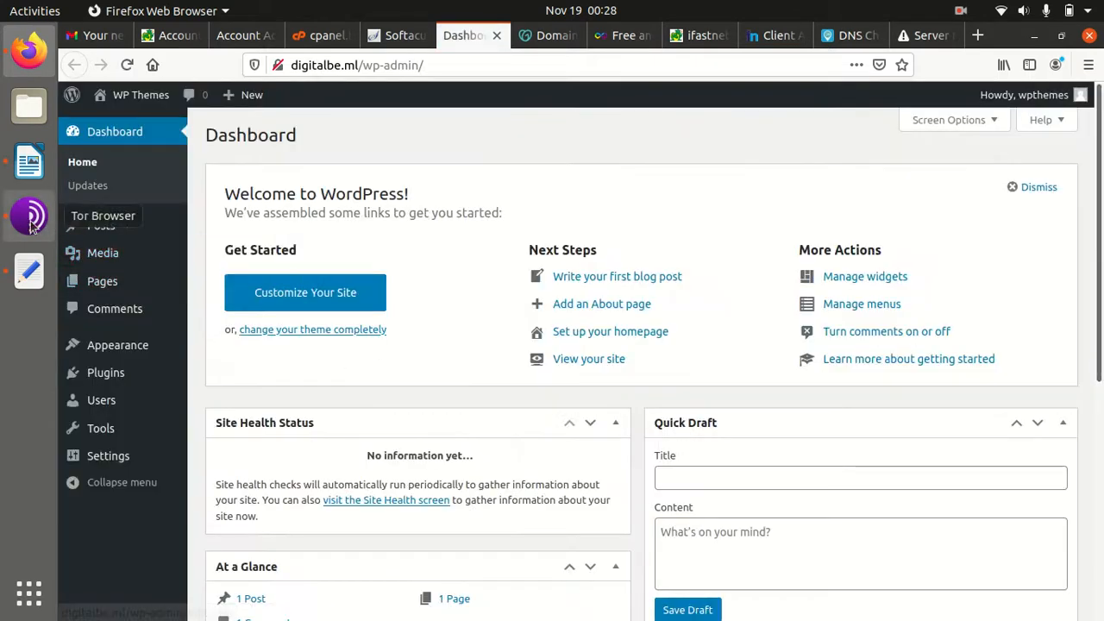
{"action": "left_click", "coordinate": [29, 216]}
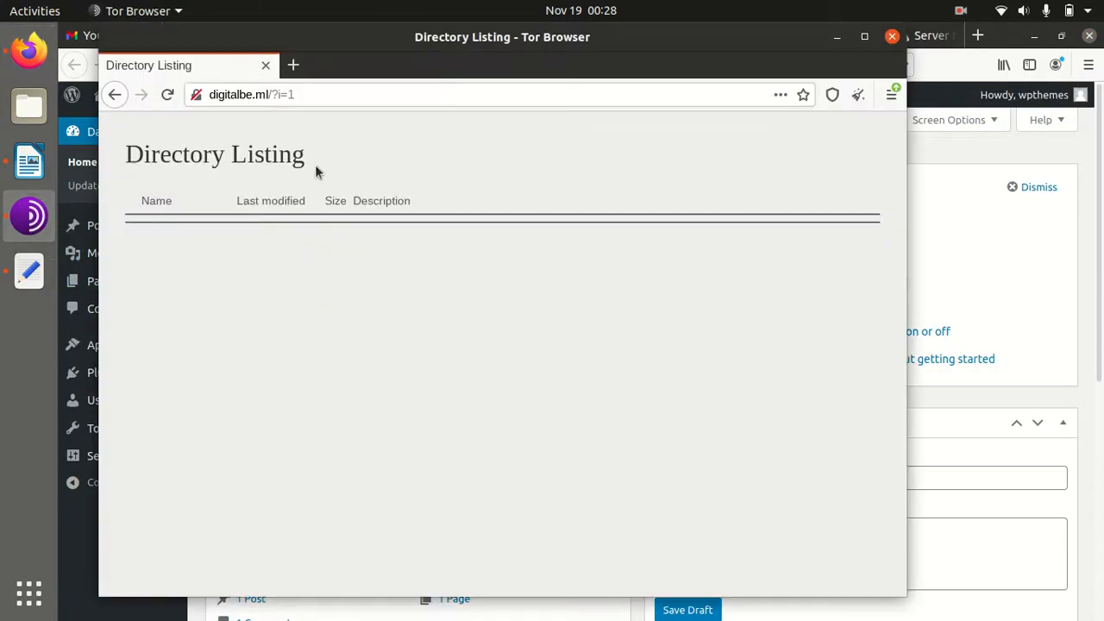
{"action": "left_click", "coordinate": [892, 36]}
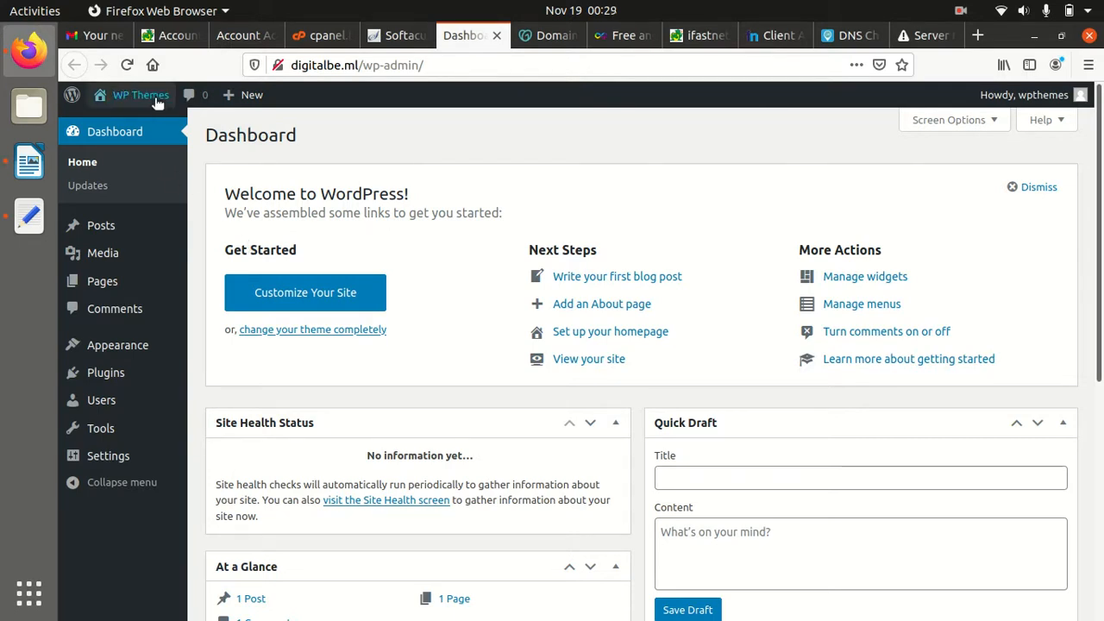
Open the live WP Themes site in a new tab and view its Hello world! post
{"action": "mouse_move", "coordinate": [158, 103]}
{"action": "middle_click", "coordinate": [127, 127]}
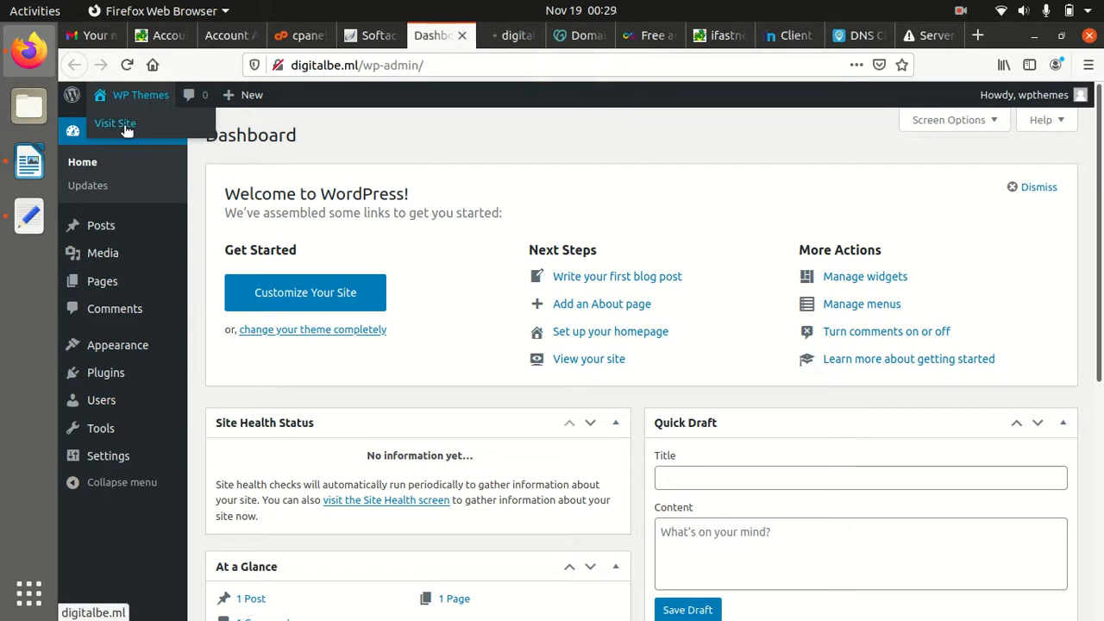
{"action": "left_click", "coordinate": [517, 36]}
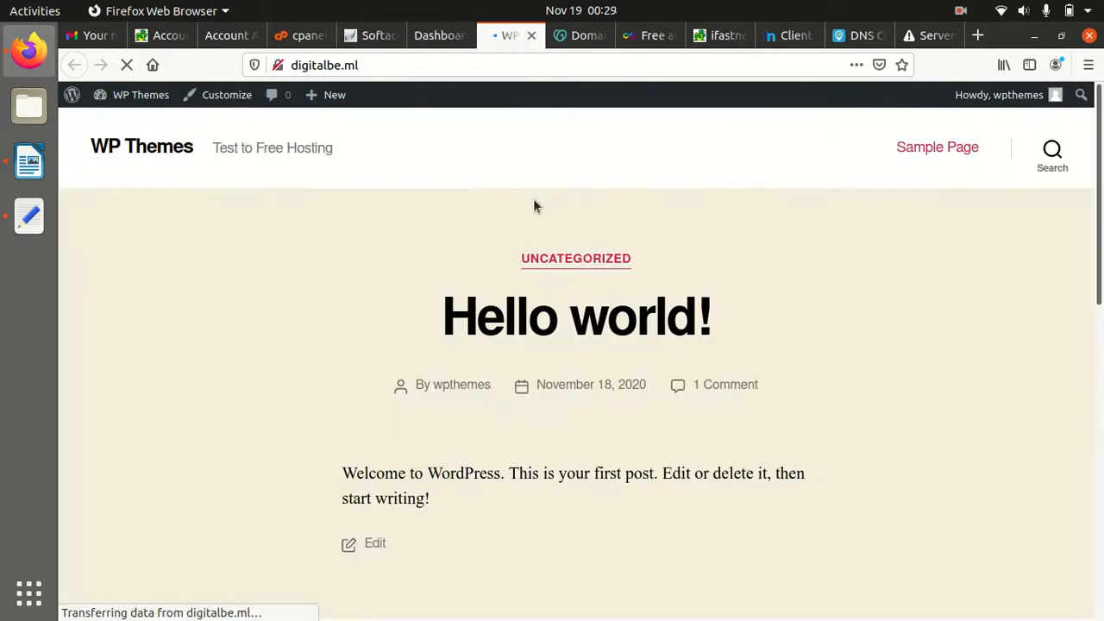